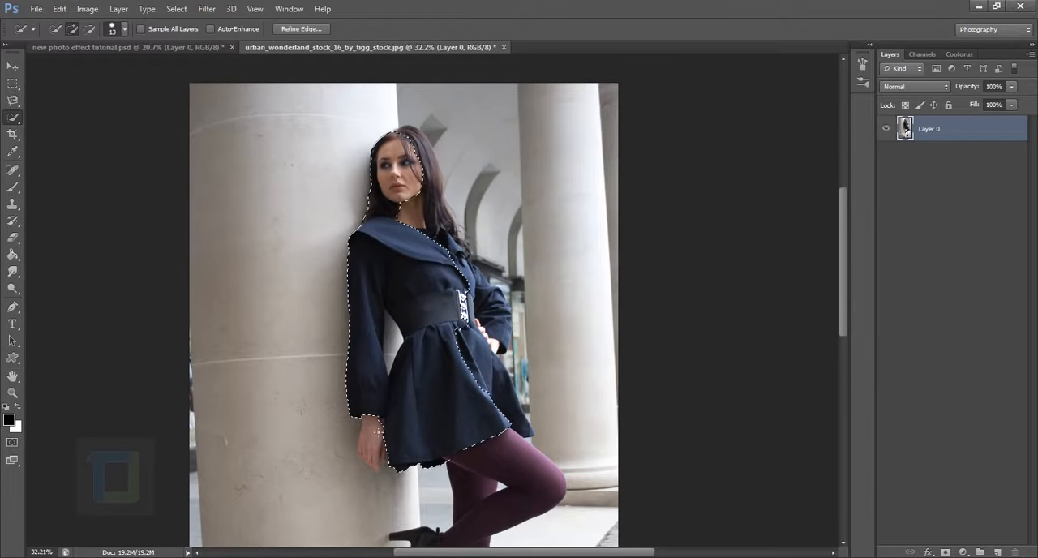
Extend the Quick Selection over the hanging hand, the bent arm and the hand resting on the hip.
scroll(369, 459, "up", 5)
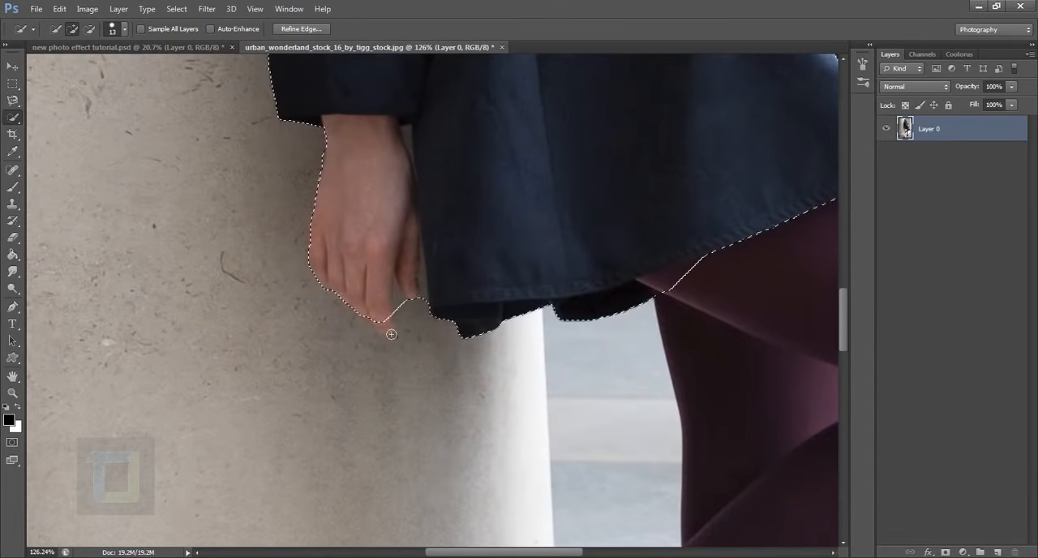
left_click_drag(522, 144, 462, 336)
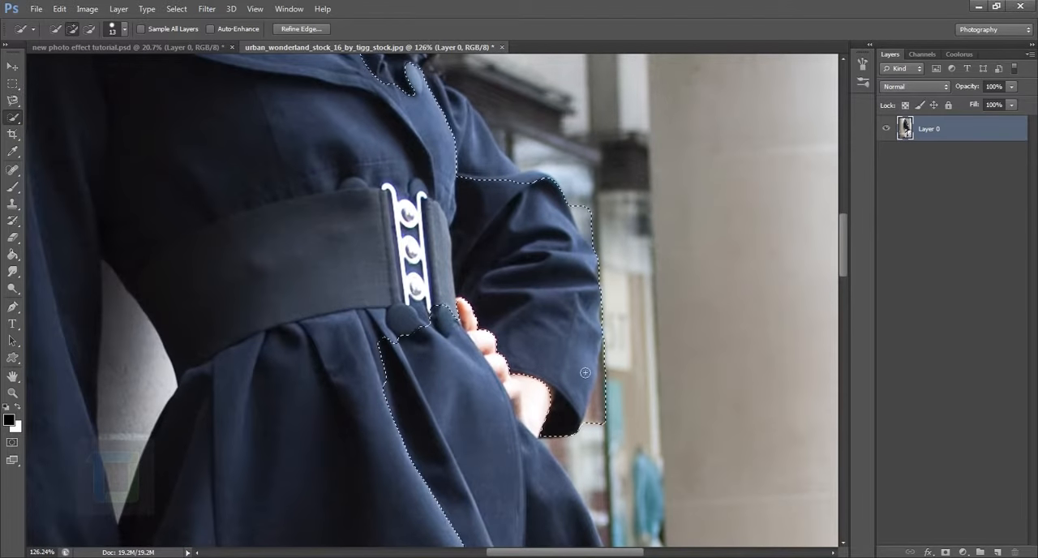
key("ctrl+alt+z")
left_click_drag(472, 239, 500, 326)
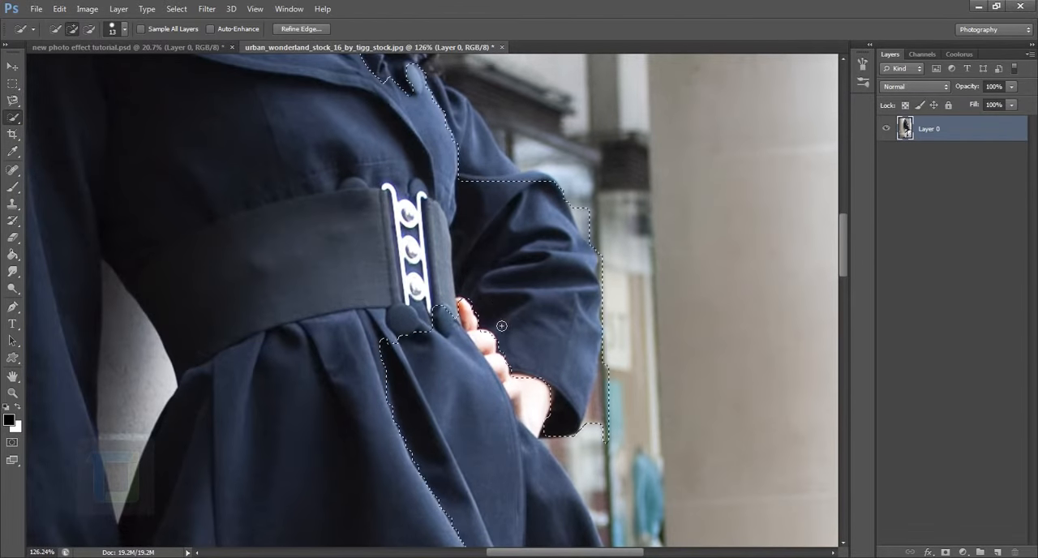
left_click_drag(519, 411, 443, 358)
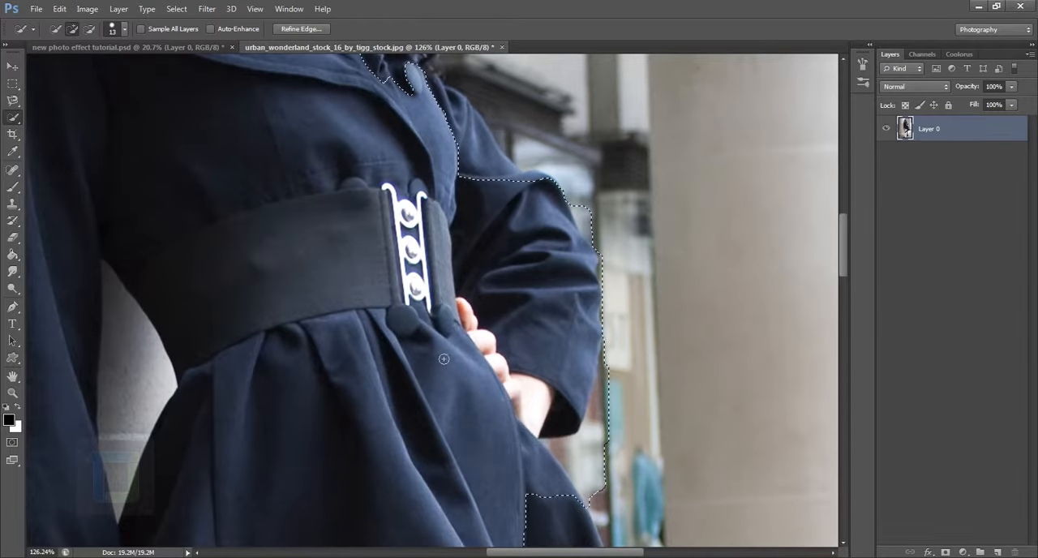
Add the coat's rear skirt panel to the selection, undoing the extra dab on the background beside it.
scroll(467, 413, "down", 3)
left_click_drag(482, 436, 436, 278)
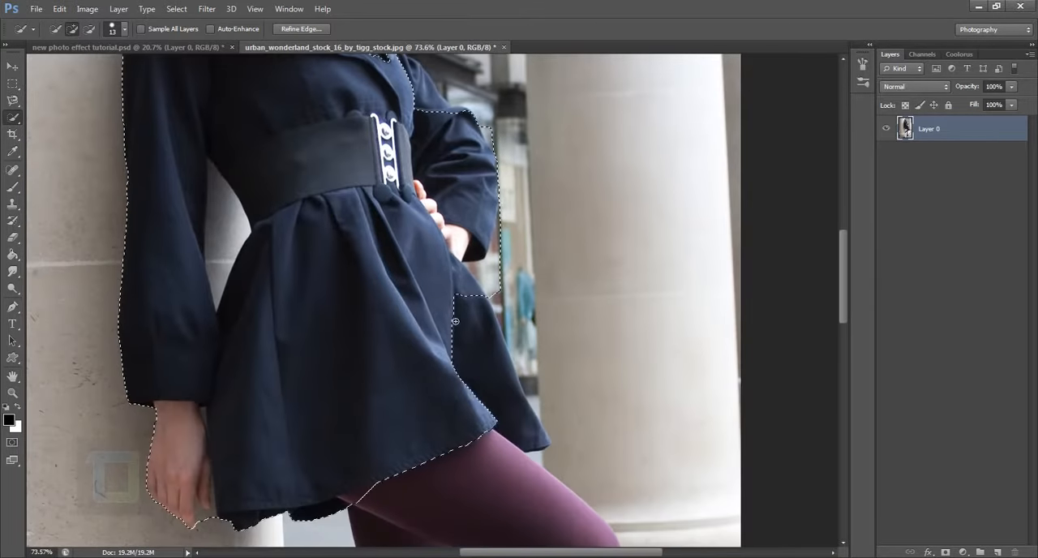
mouse_move(454, 320)
left_mouse_down()
mouse_move(478, 365)
mouse_move(531, 415)
left_mouse_up()
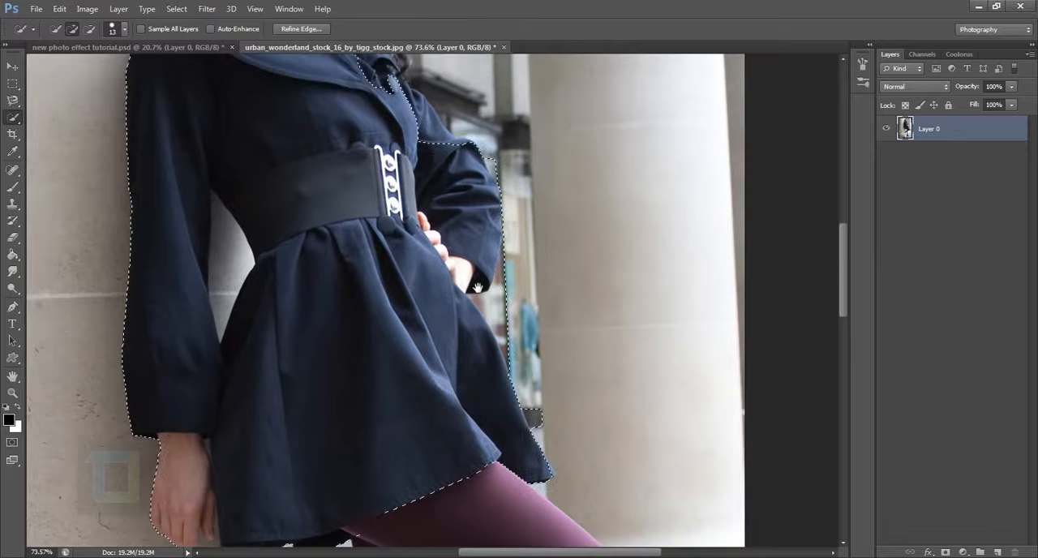
left_click(533, 417, "alt")
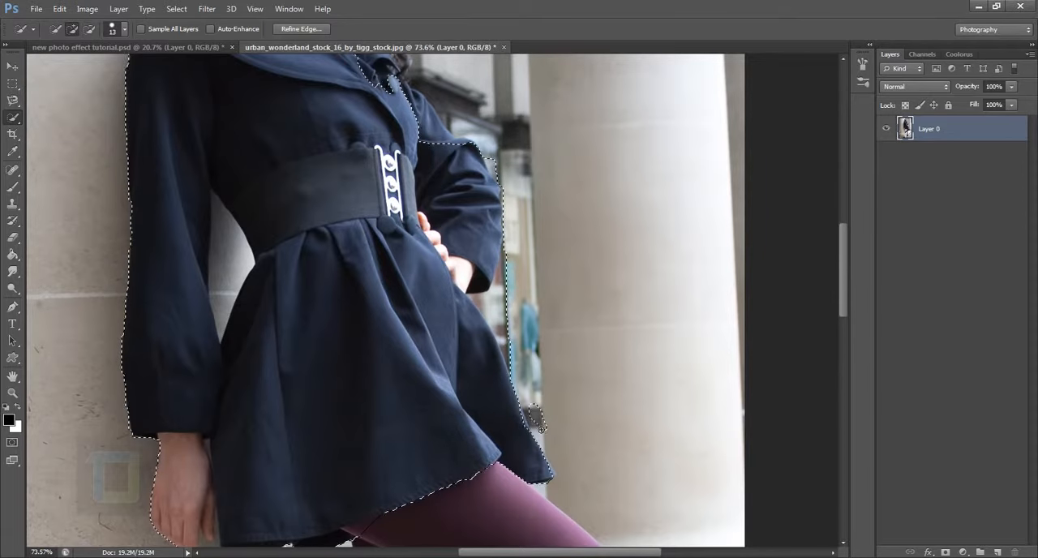
key("ctrl+z")
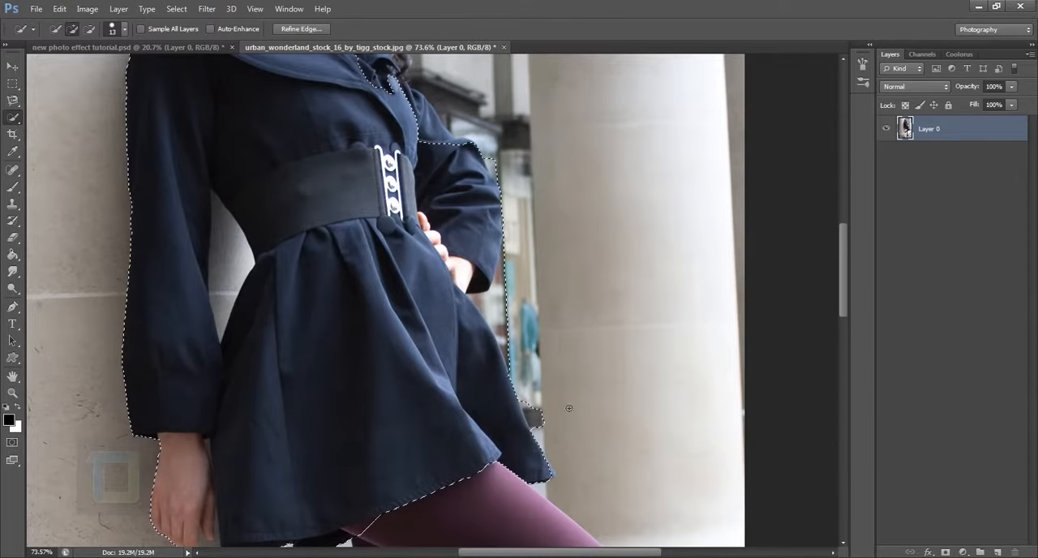
Add the long dark hair and the shoulder of the bent arm to the selection.
left_click_drag(498, 218, 576, 387)
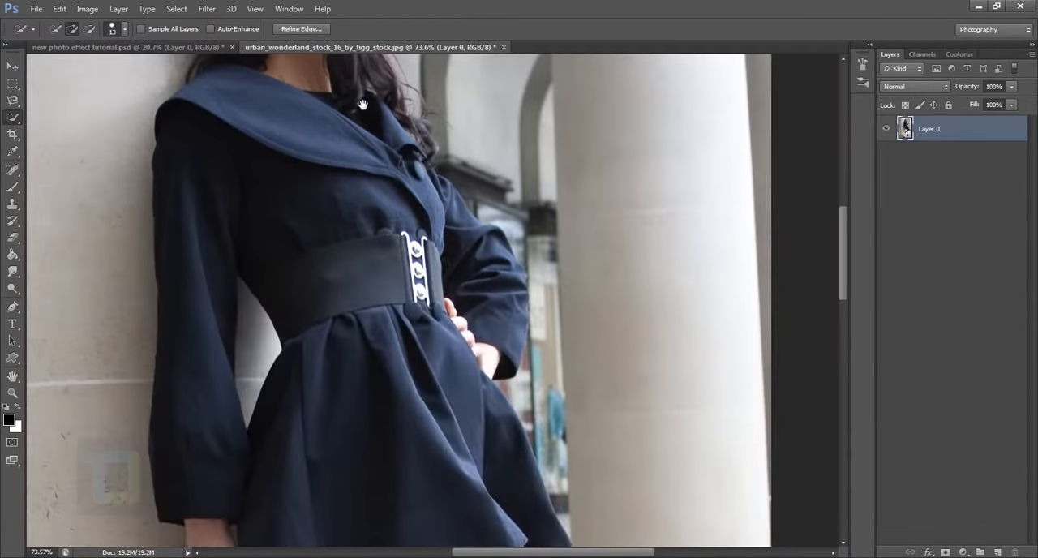
left_click_drag(527, 486, 476, 365)
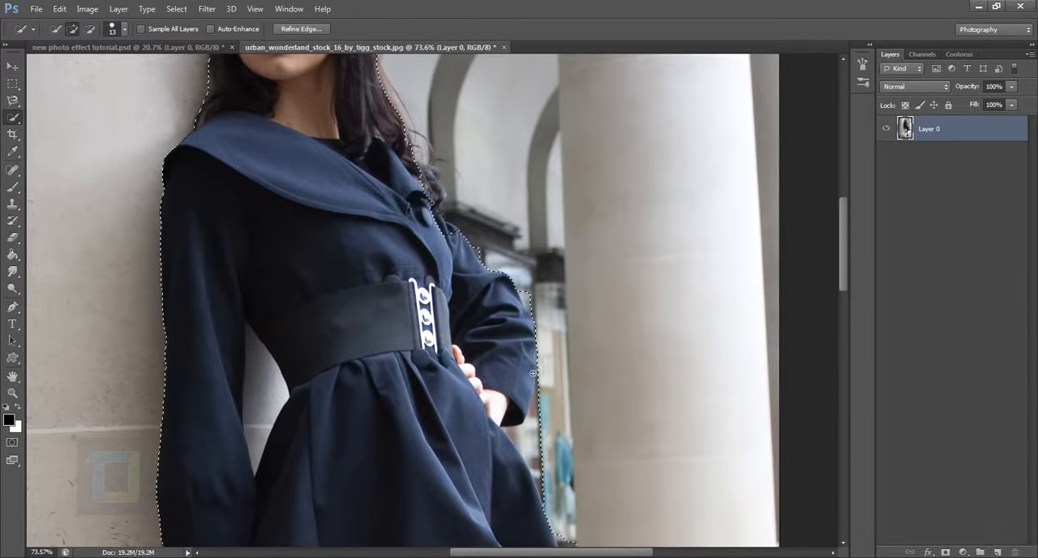
Subtract the background spill around the elbow, below the bent arm and beside the coat's skirt from the selection.
scroll(486, 234, "down", 3)
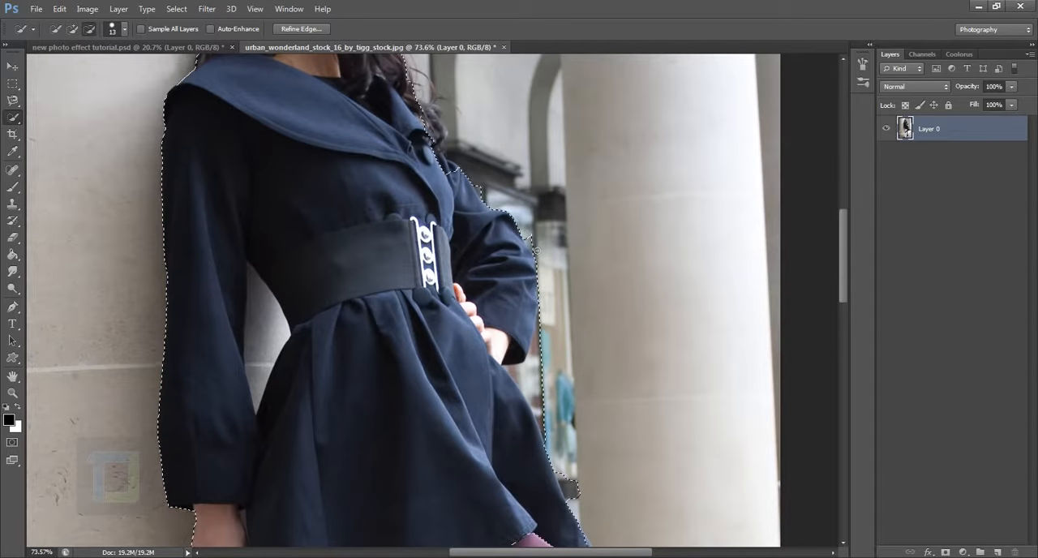
key("alt")
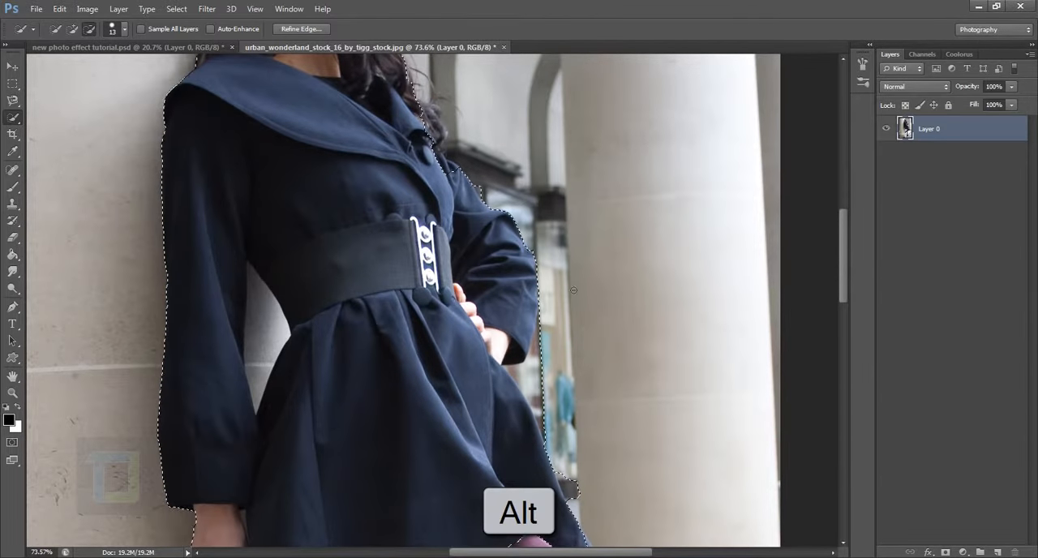
scroll(535, 266, "down", 5)
key("alt")
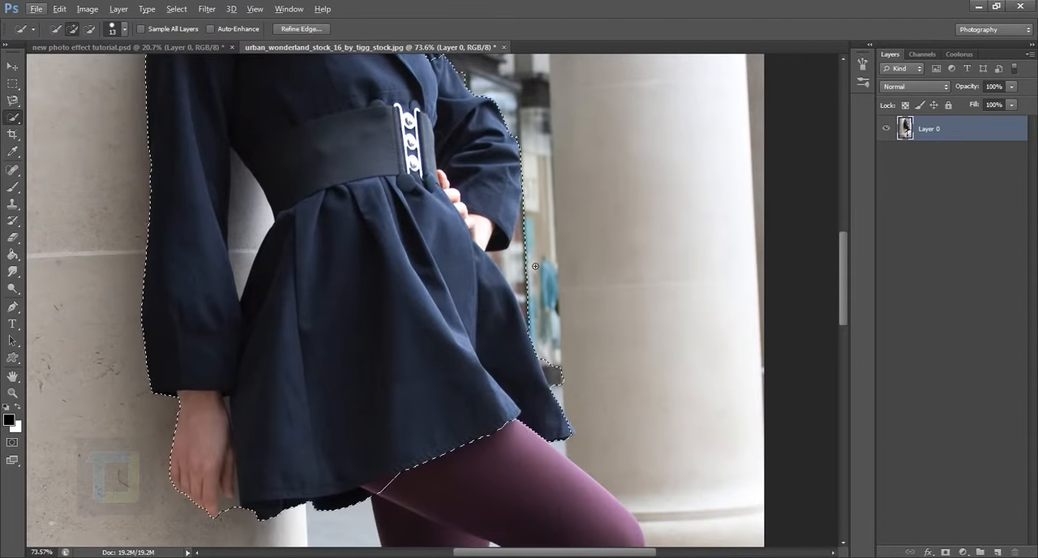
key("alt")
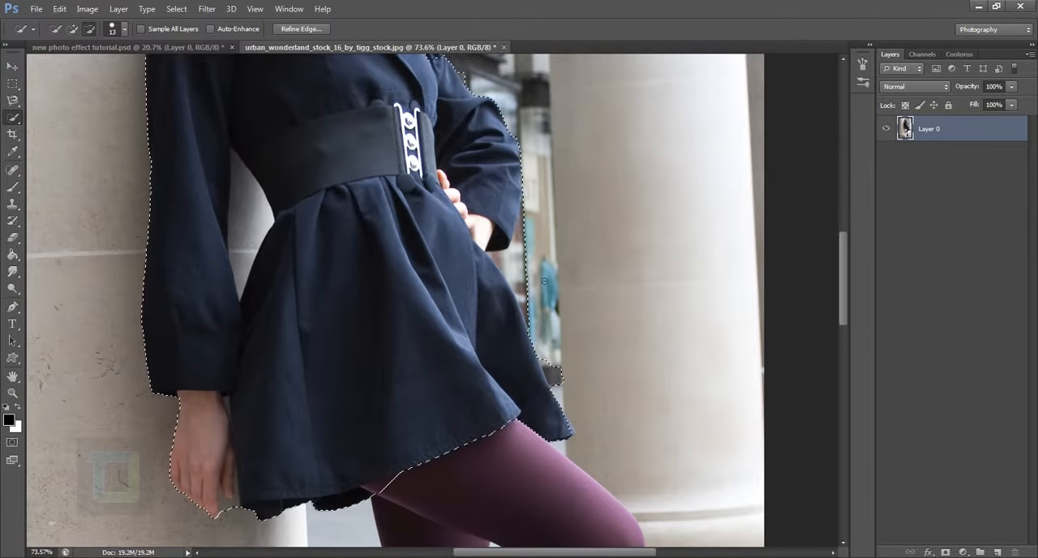
left_click(523, 310)
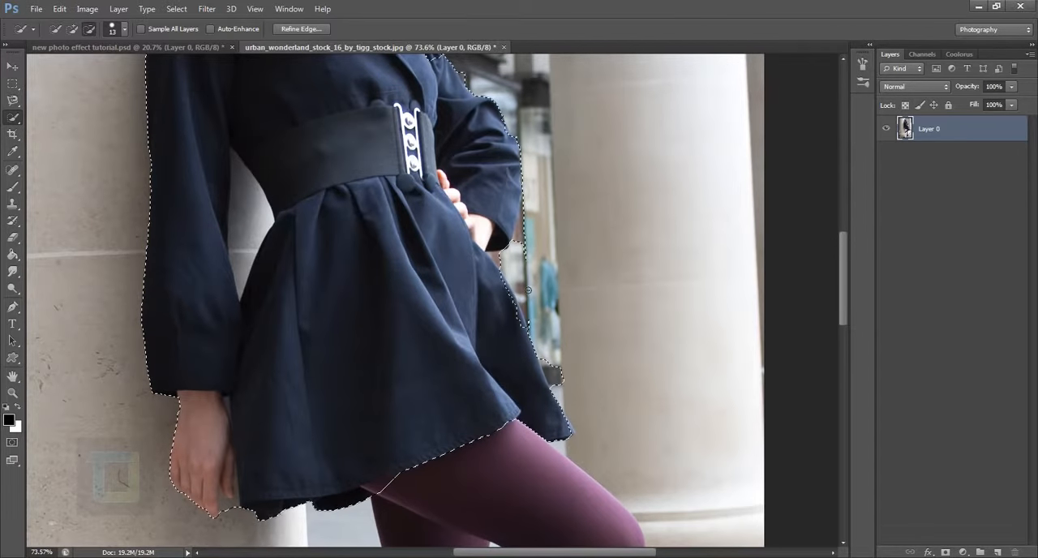
left_click(526, 230, "alt")
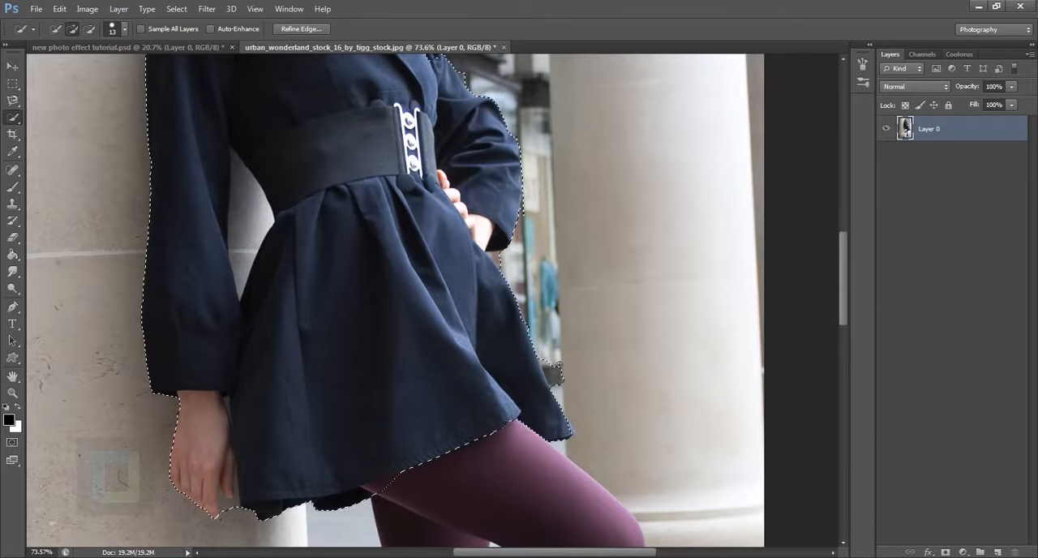
left_click_drag(558, 370, 527, 239)
key("alt")
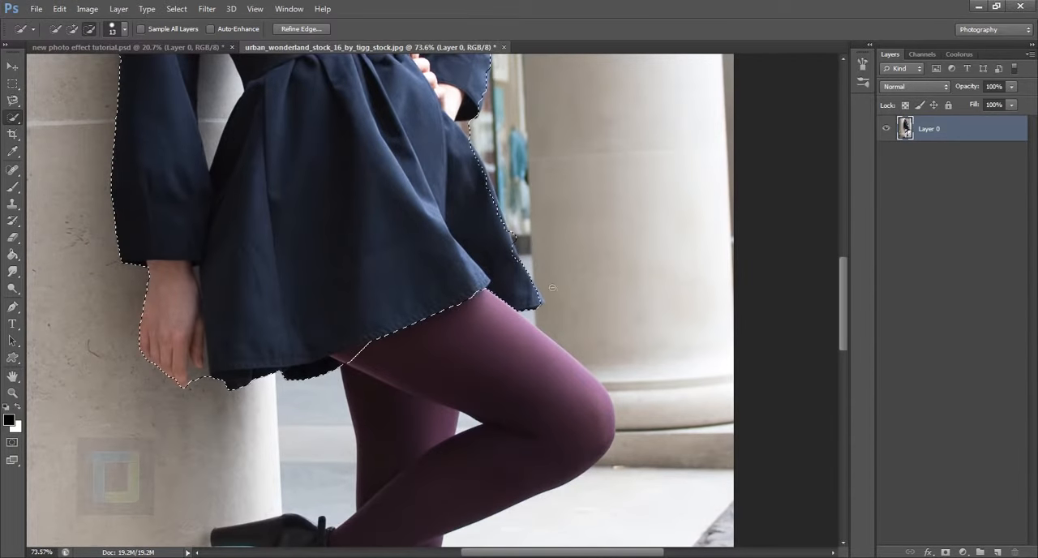
Subtract the wall gap between the straight arm and the waist from the selection with the Magnetic Lasso.
left_click_drag(356, 188, 377, 344)
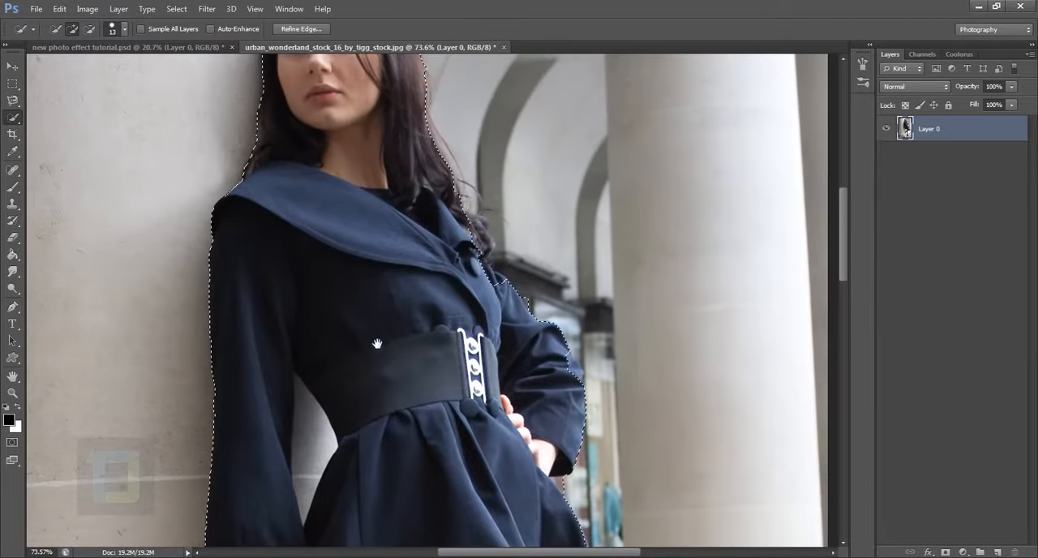
scroll(423, 359, "down", 3)
left_click_drag(425, 386, 390, 343)
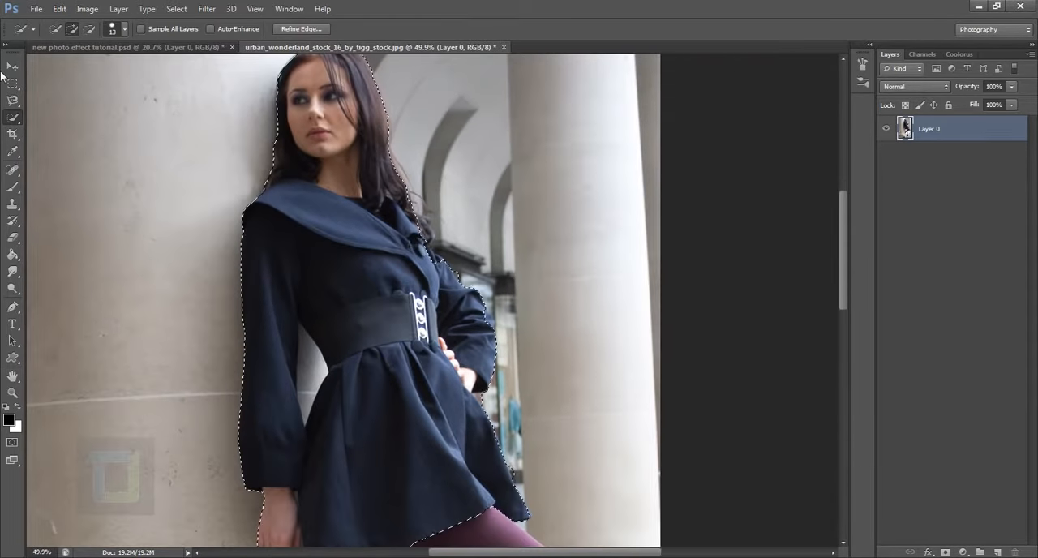
left_click(15, 101)
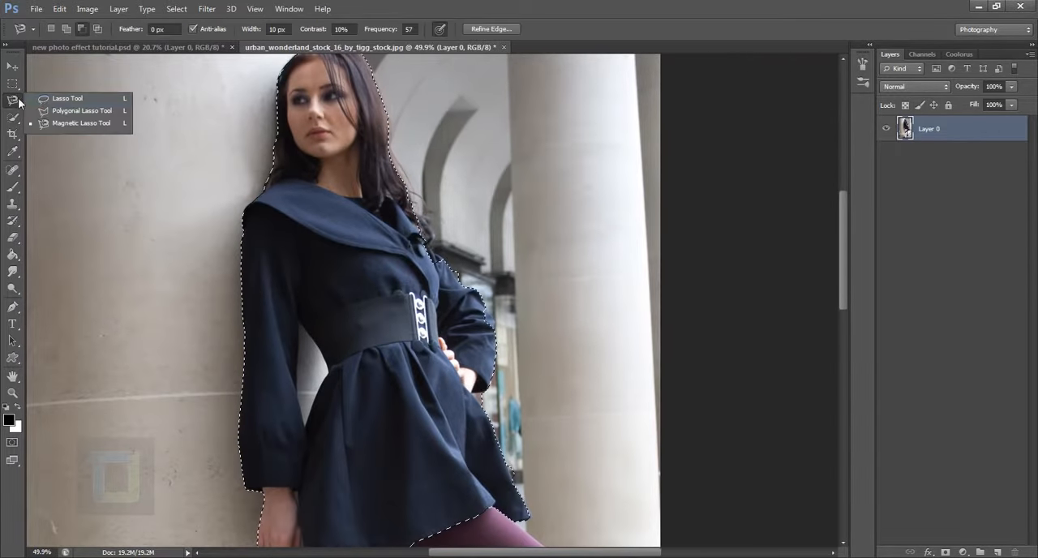
left_click(75, 125)
scroll(373, 311, "down", 3)
scroll(342, 301, "up", 3)
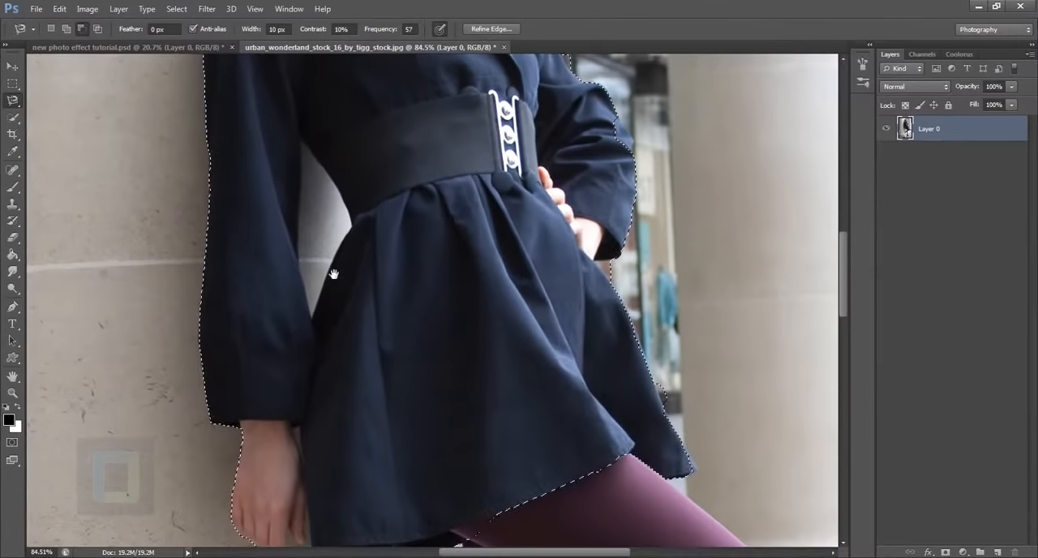
left_click_drag(333, 274, 330, 302)
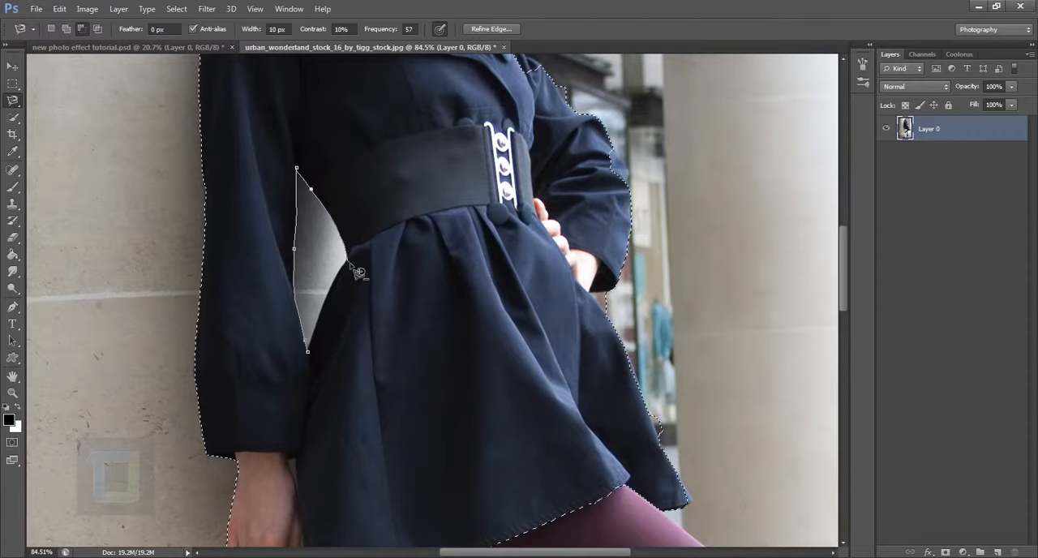
left_click(349, 263)
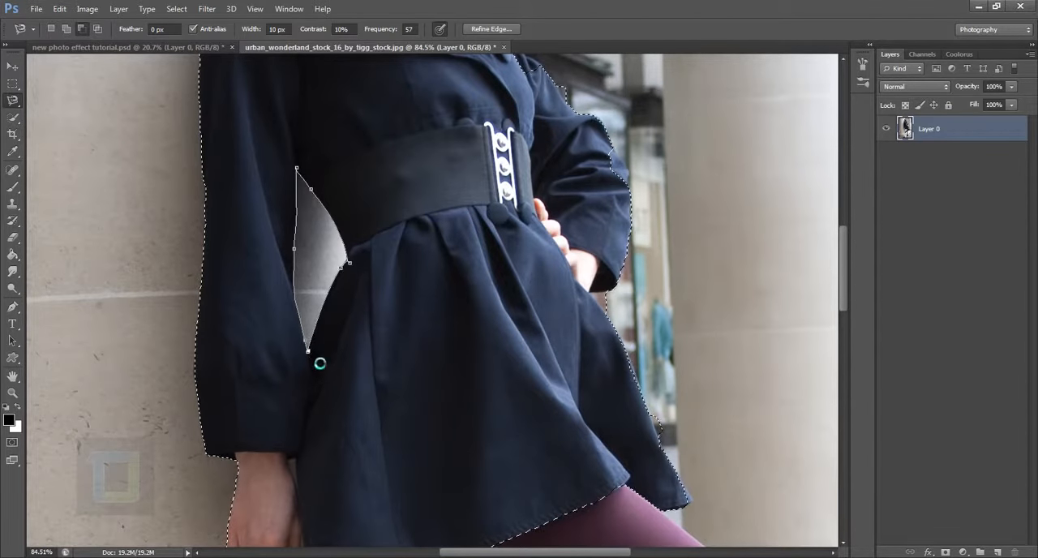
left_click(316, 360)
Subtract the wall areas between the fingers and the coat hem, including leftover fragments, with the Magnetic Lasso.
scroll(495, 260, "down", 3)
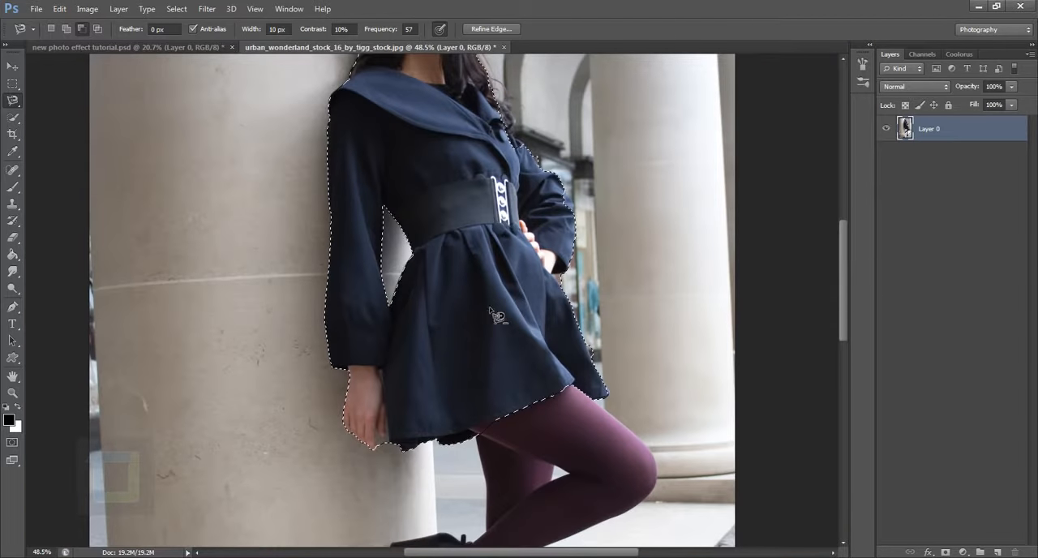
mouse_move(497, 346)
left_mouse_down()
mouse_move(437, 228)
mouse_move(407, 267)
left_mouse_up()
scroll(293, 364, "up", 5)
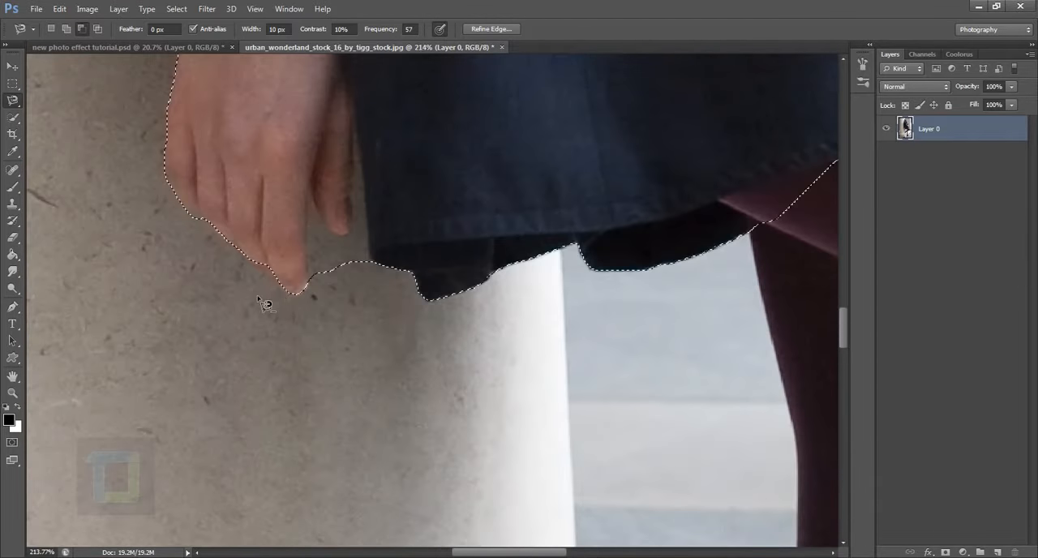
left_click(307, 279)
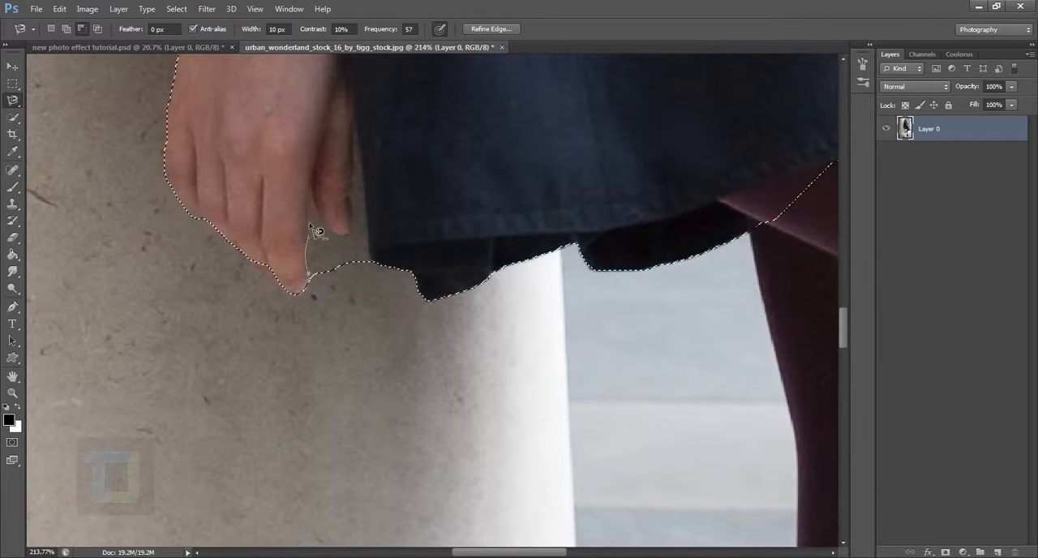
left_click(312, 181)
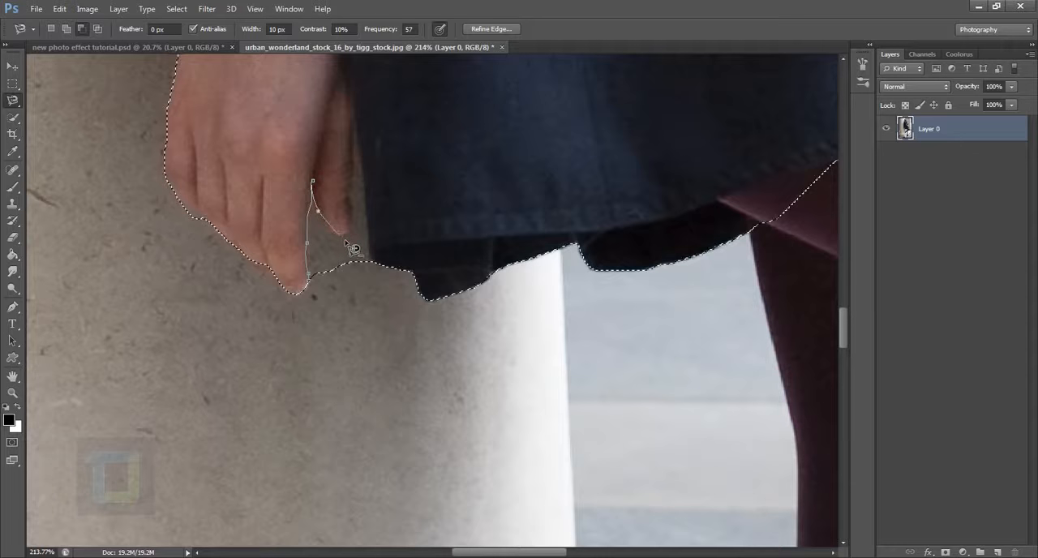
left_click(346, 238)
left_click(354, 116)
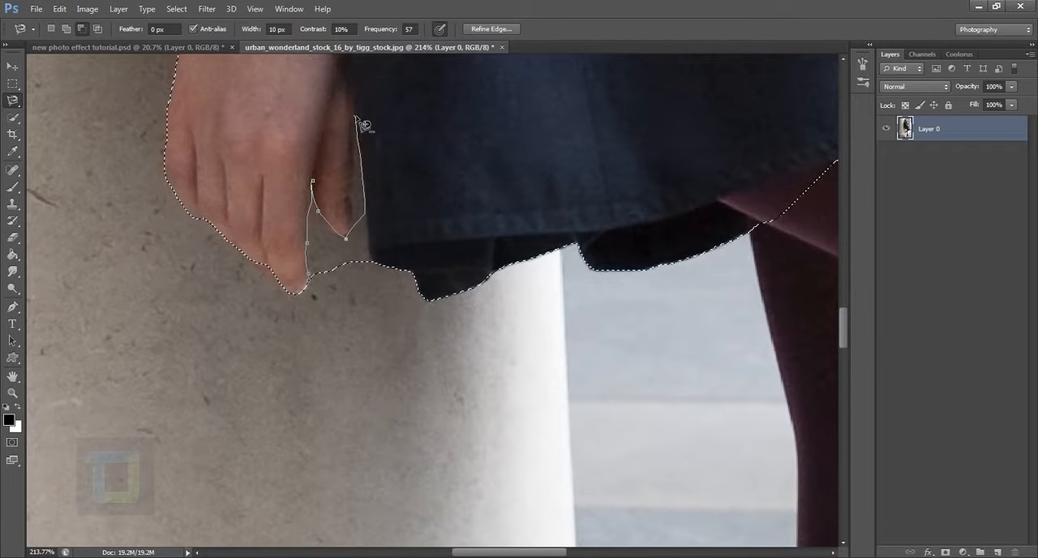
left_click(371, 259)
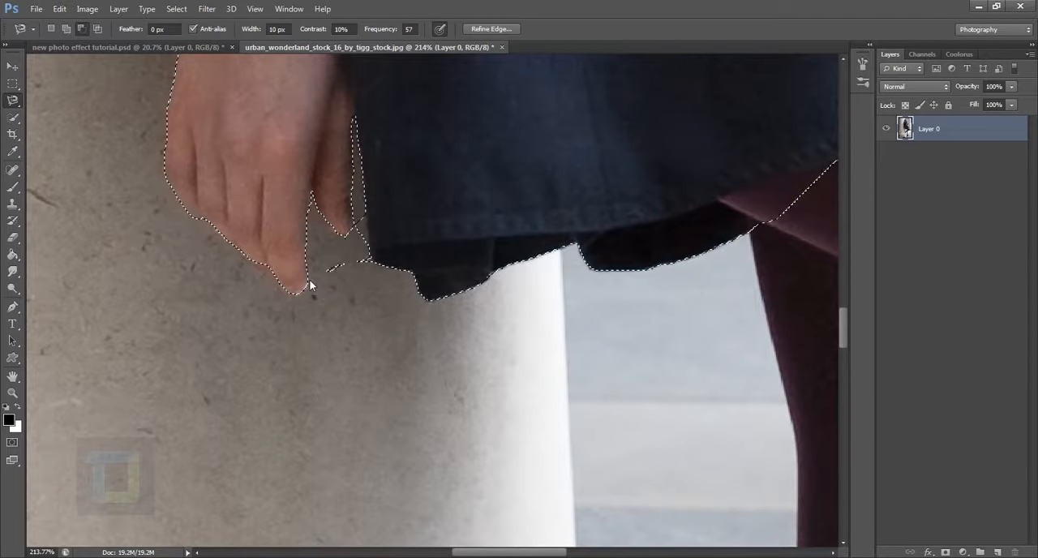
left_click(309, 279)
left_click(327, 286)
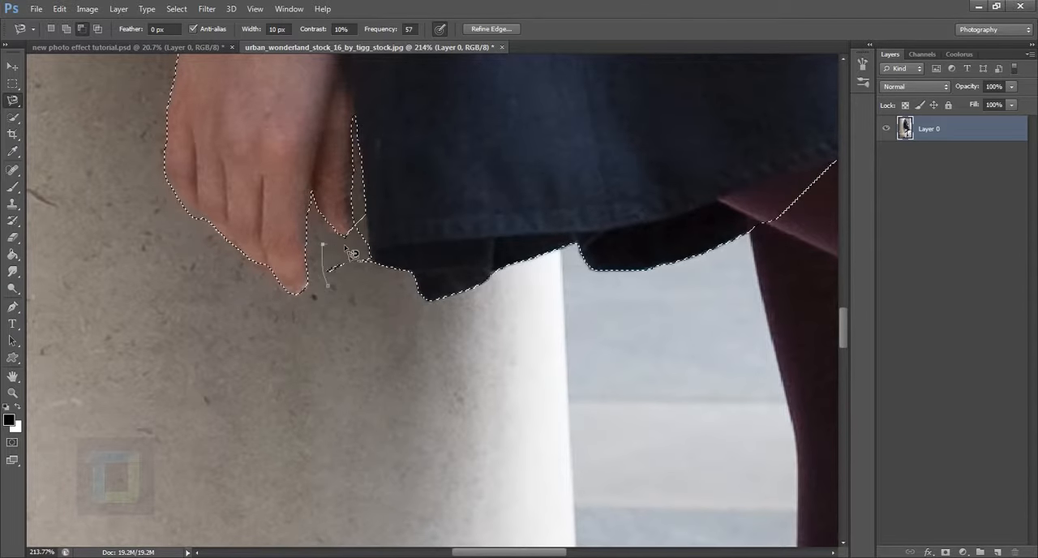
double_click(329, 287)
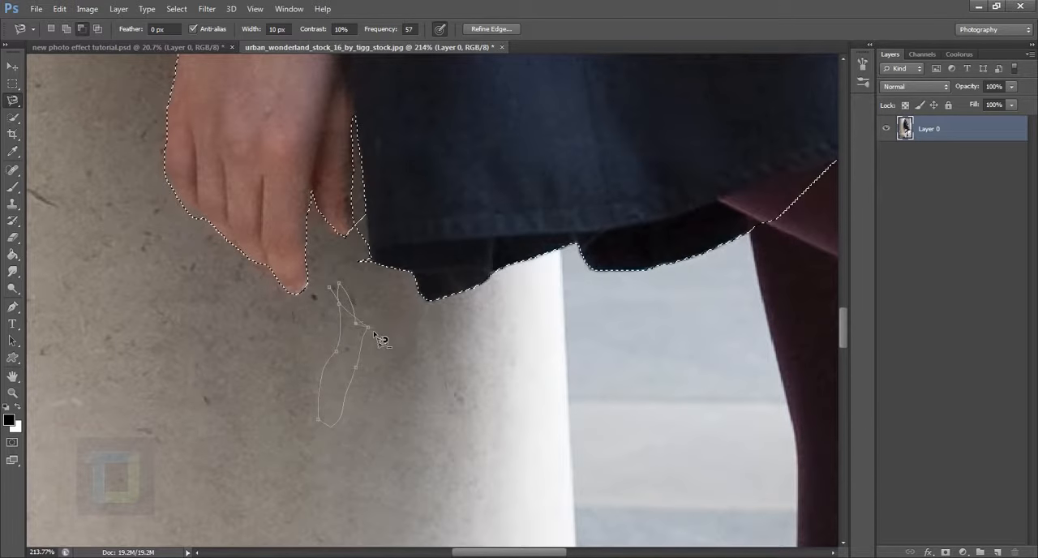
Remove the stray Magnetic Lasso path below the fingers, one anchor point at a time.
key("BackSpace")
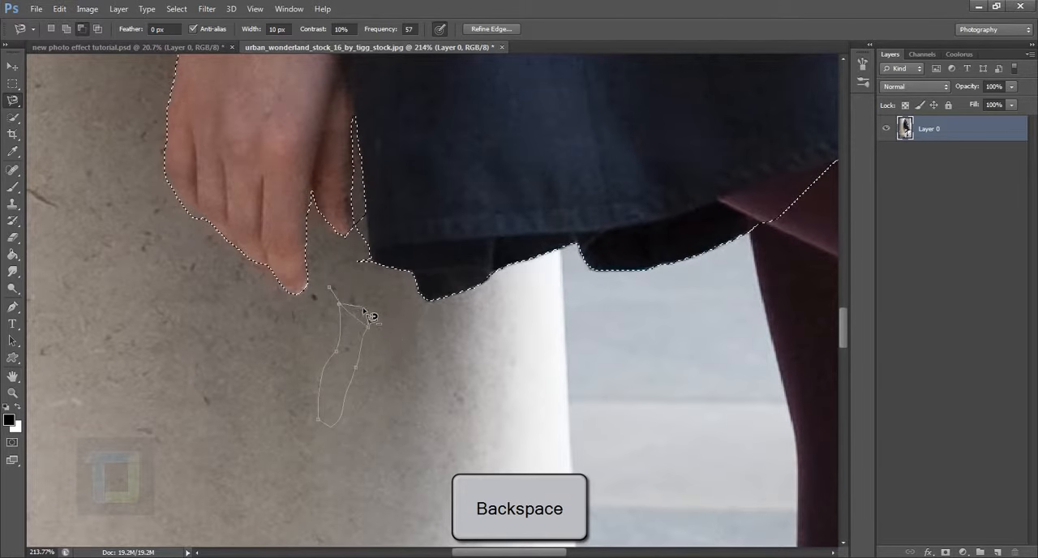
key("BackSpace")
key("BackSpace")
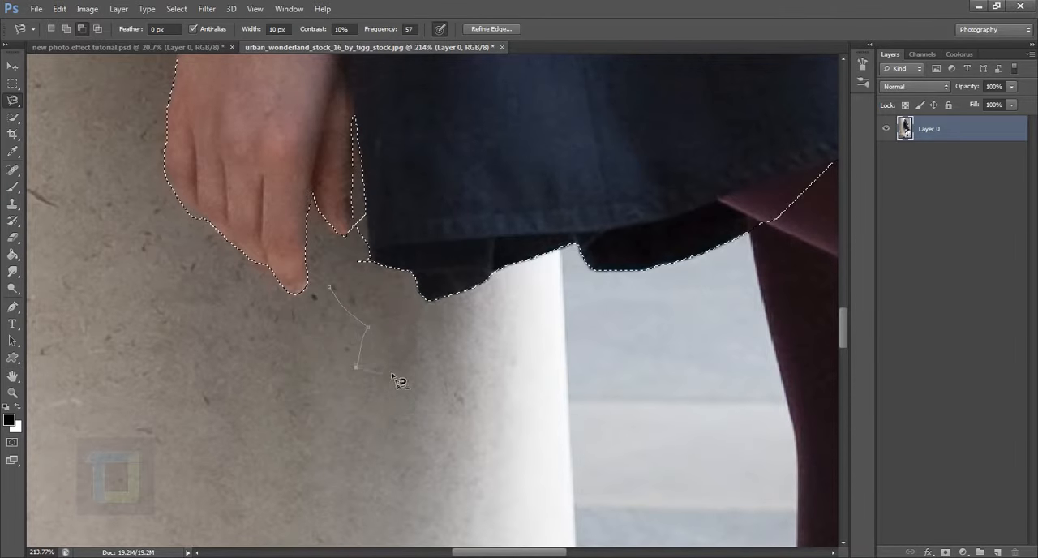
key("BackSpace")
key("BackSpace")
key("BackSpace")
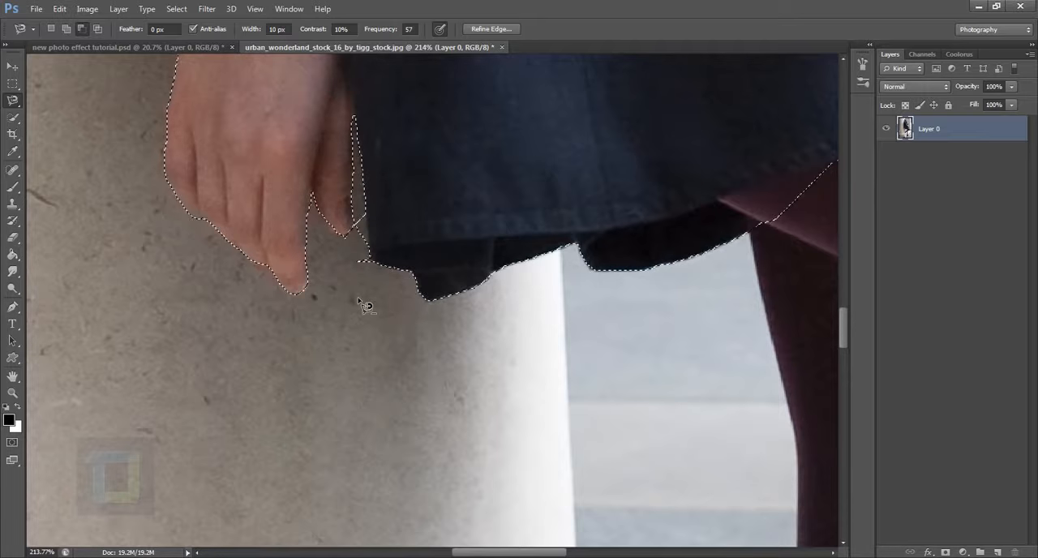
left_click(347, 340)
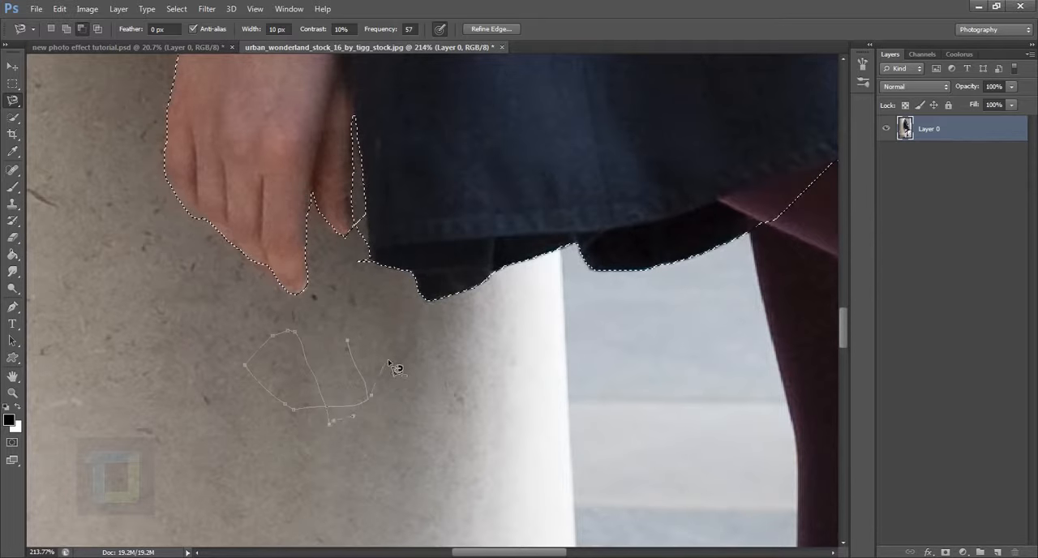
left_click(355, 349)
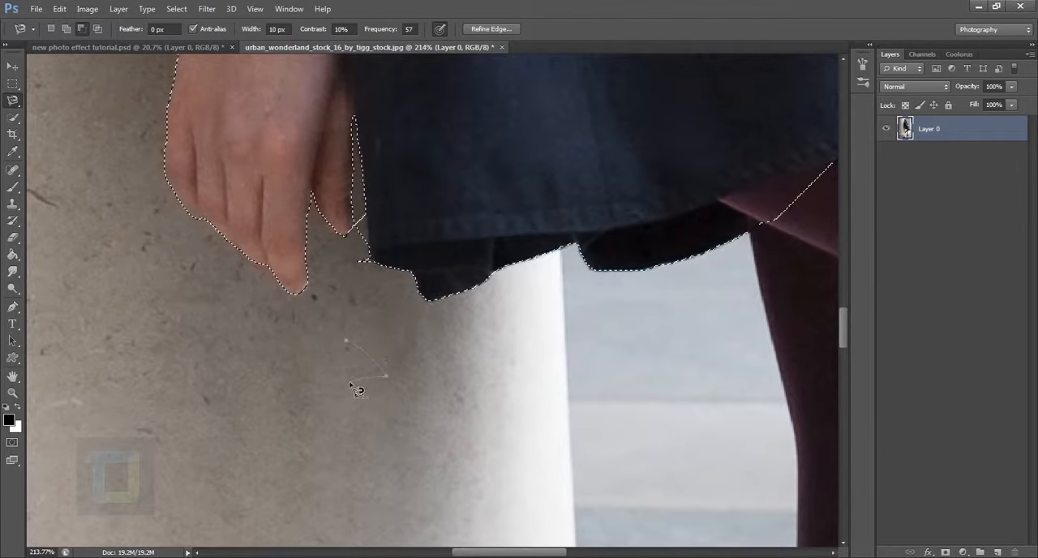
key("Escape")
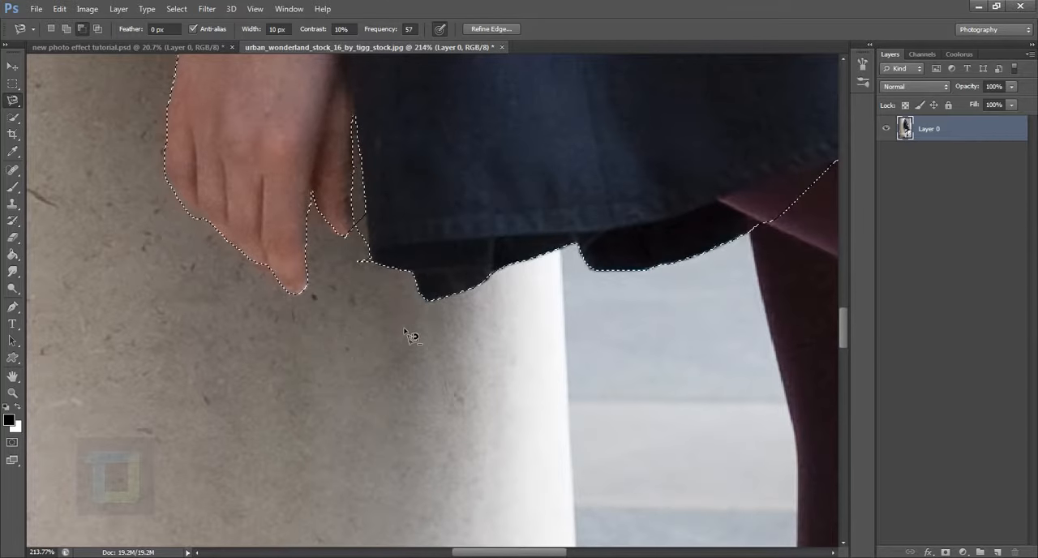
Subtract the remaining wall sliver between the outer finger and the coat hem from the selection with the Magnetic Lasso.
left_click_drag(413, 204, 405, 270)
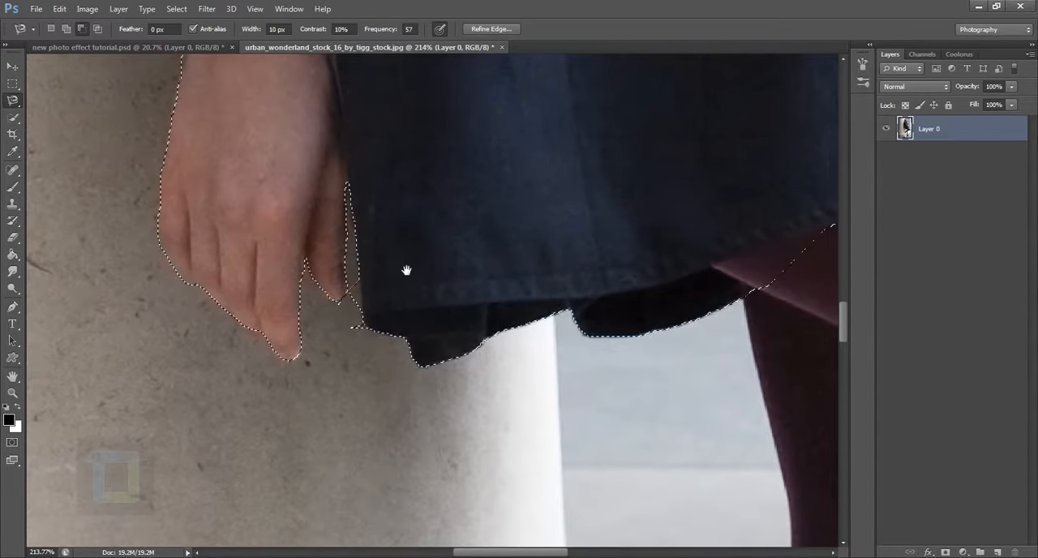
left_click(355, 327)
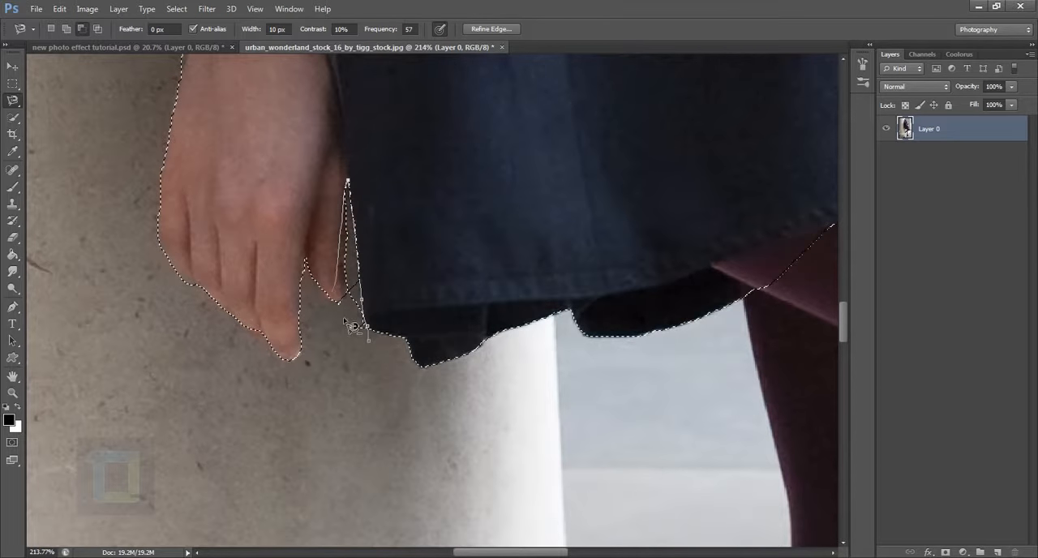
left_click(376, 349)
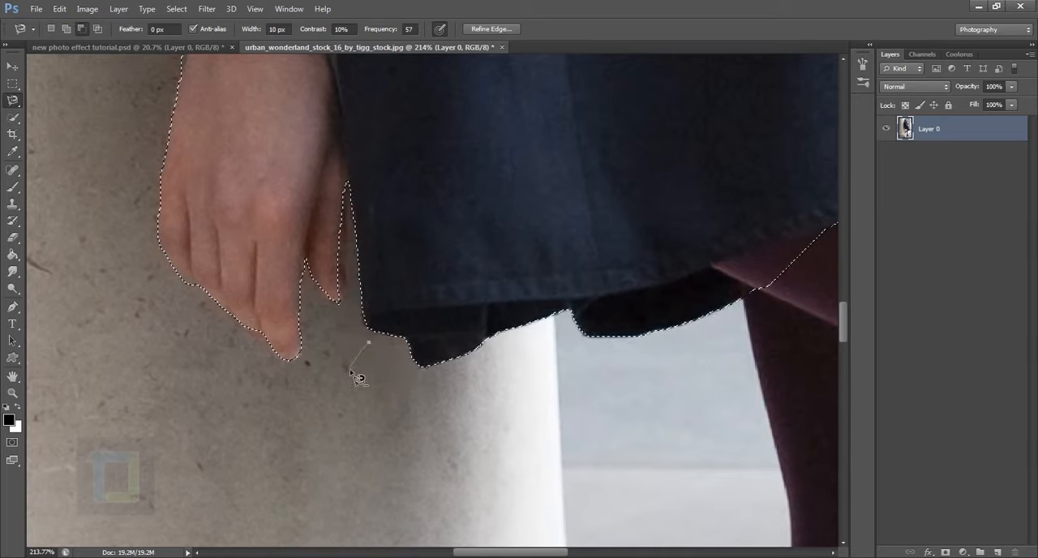
Try clearing the selected woman's pixels from Layer 0 and undo the deletion.
key("Delete")
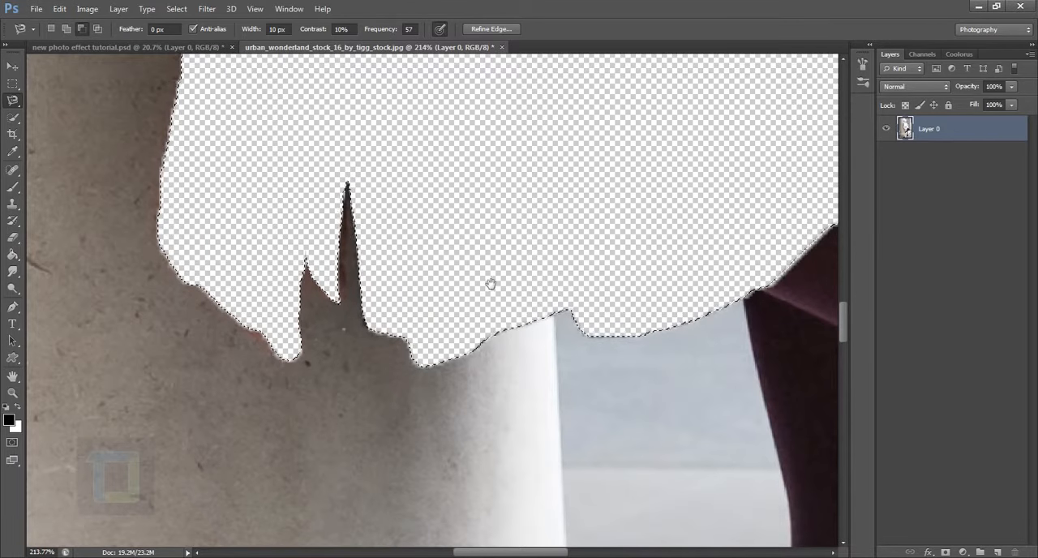
left_click_drag(505, 279, 435, 311)
key("ctrl+z")
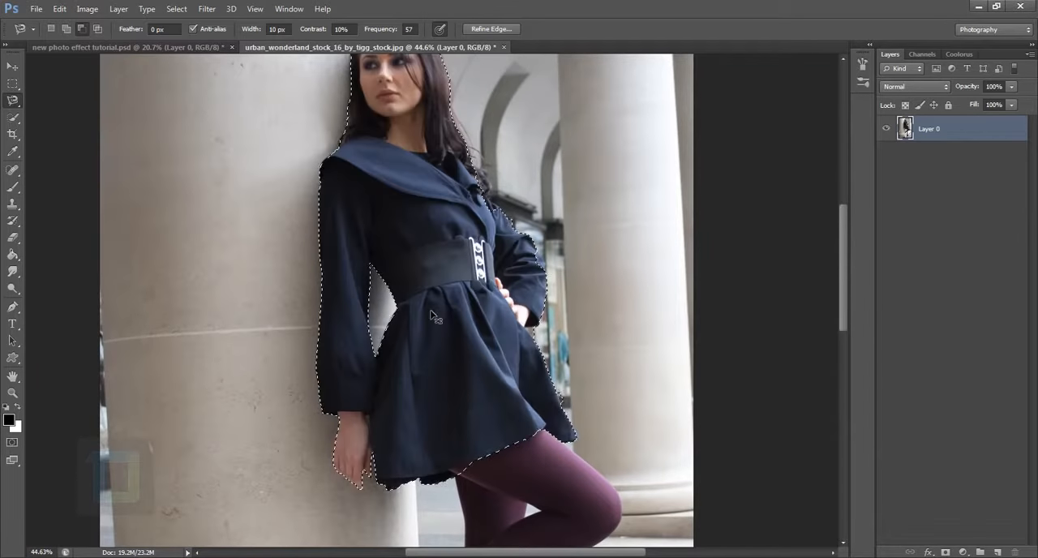
key("ctrl+d")
left_click_drag(468, 362, 441, 359)
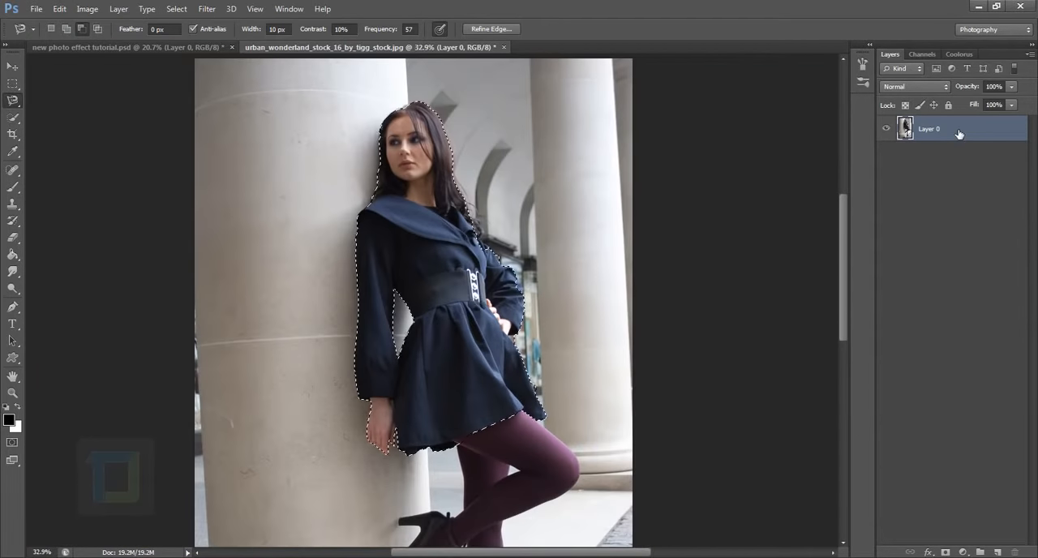
key("BackSpace")
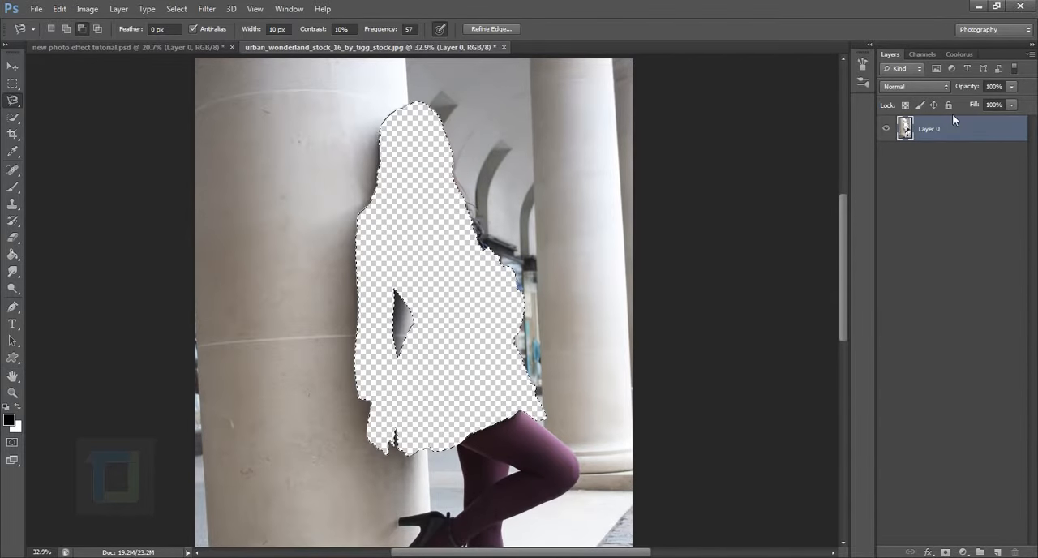
key("ctrl+z")
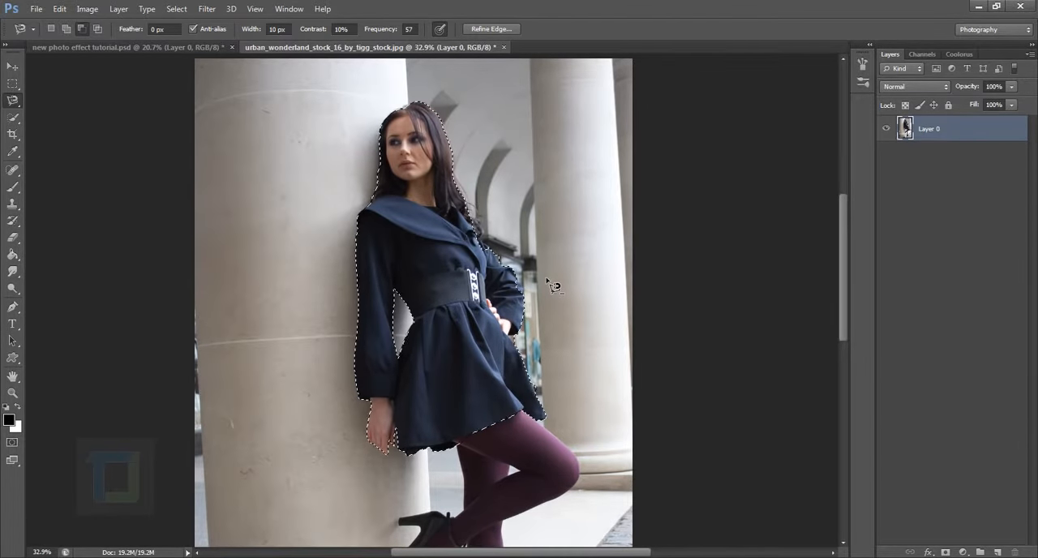
Try inverting the selection and deleting the background around the woman, and restore the photo with the woman selected.
key("ctrl+0")
scroll(473, 302, "down", 1)
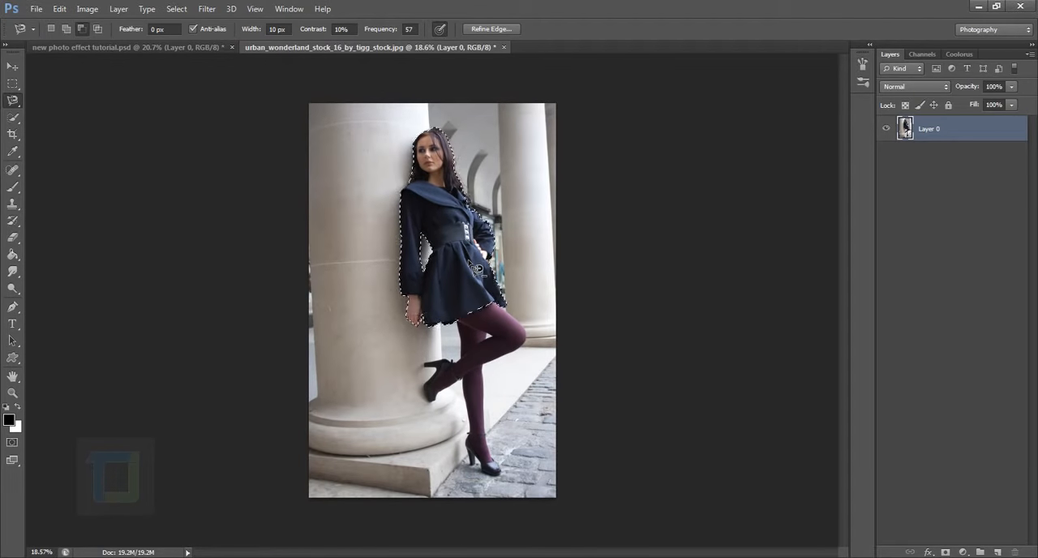
key("ctrl+shift+i")
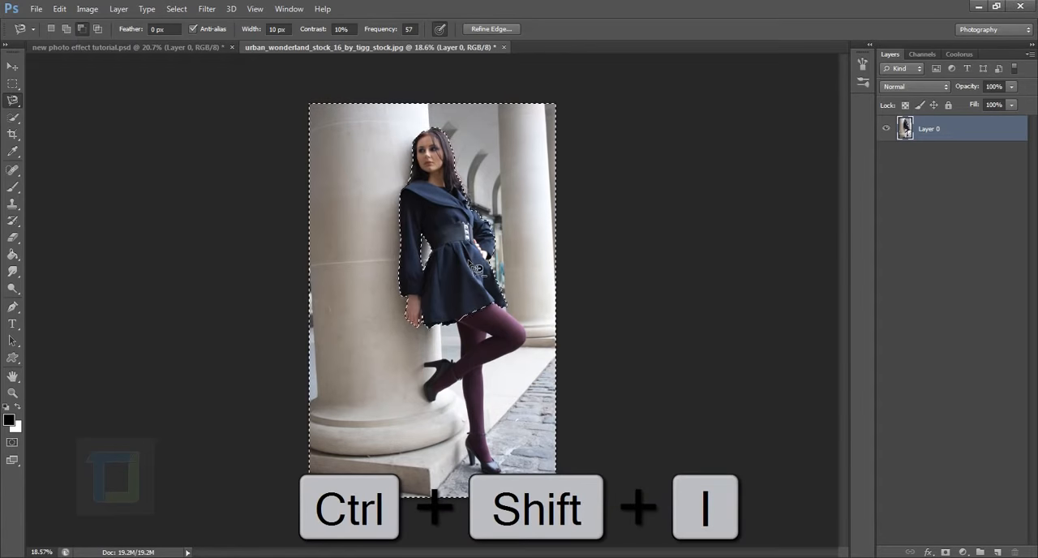
key("Delete")
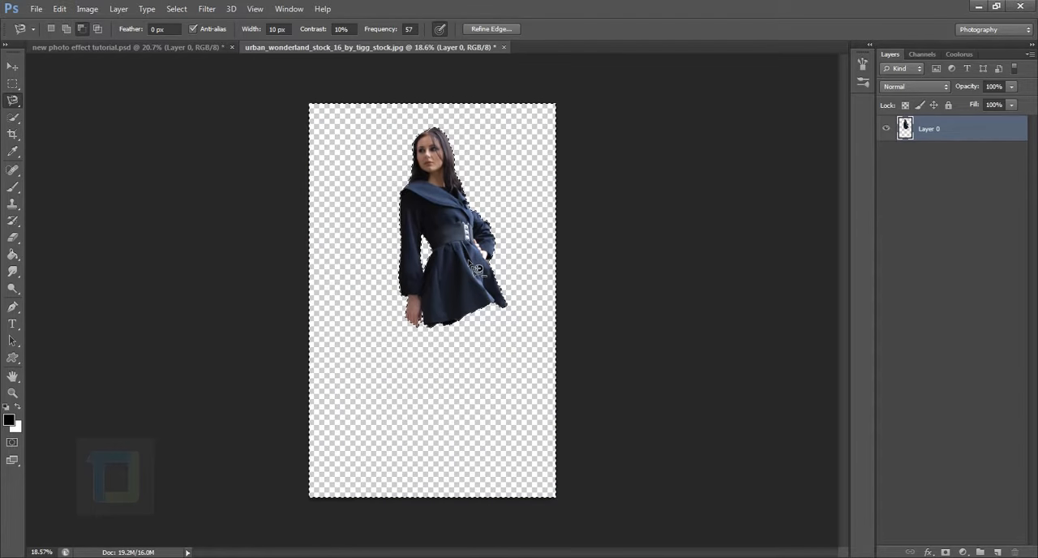
key("ctrl+z")
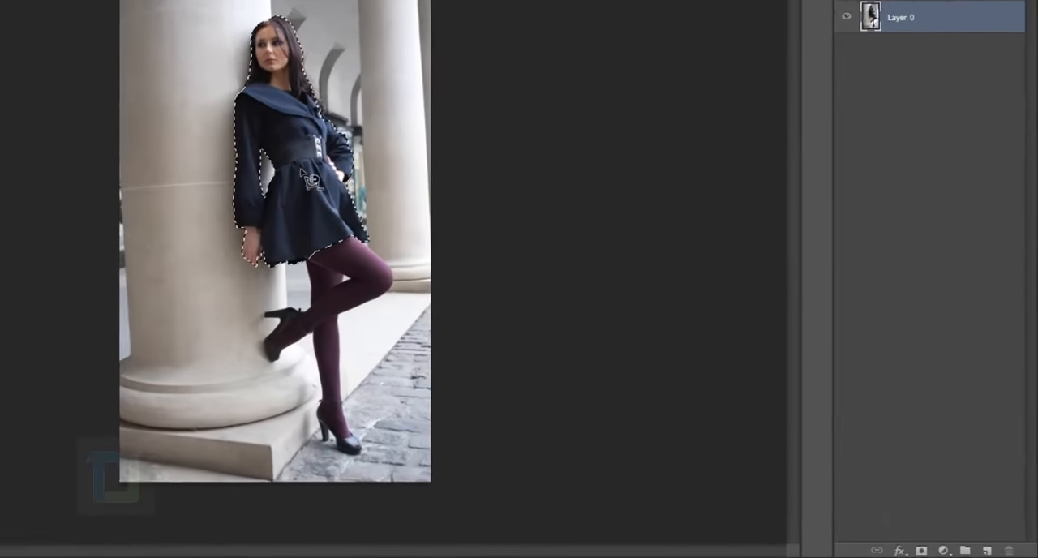
Add a layer mask to Layer 0 from the selection and move the cut-out woman lower on the canvas.
left_click(921, 550)
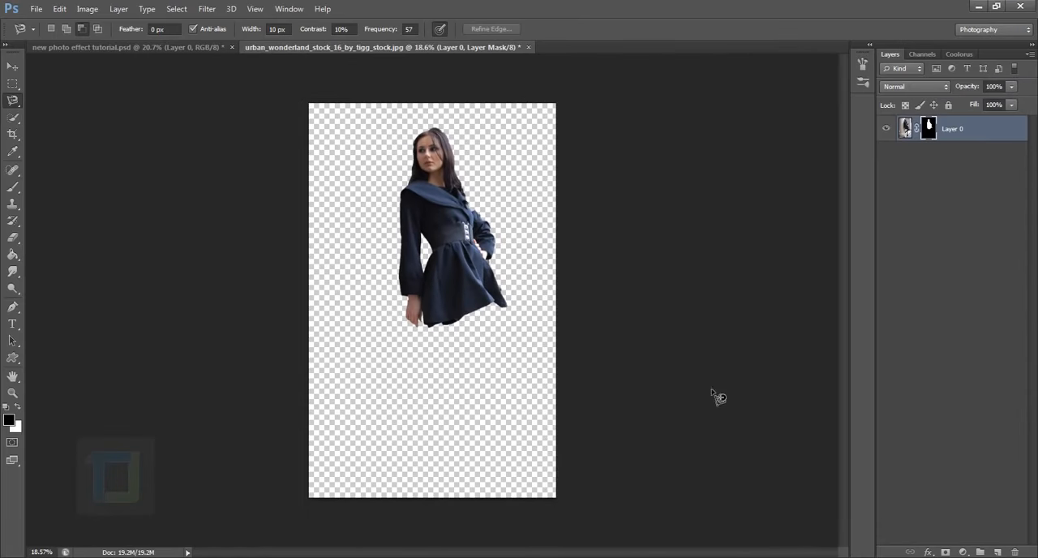
left_click(14, 65)
left_click_drag(444, 212, 428, 273)
key("ctrl+plus")
key("ctrl+plus")
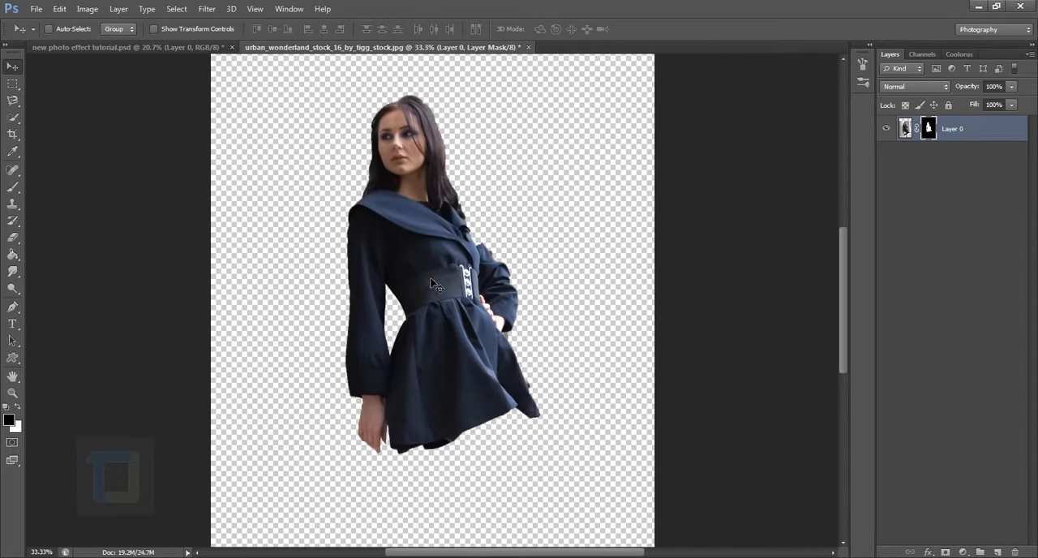
left_click_drag(430, 209, 444, 224)
left_click_drag(427, 168, 453, 310)
key("ctrl+0")
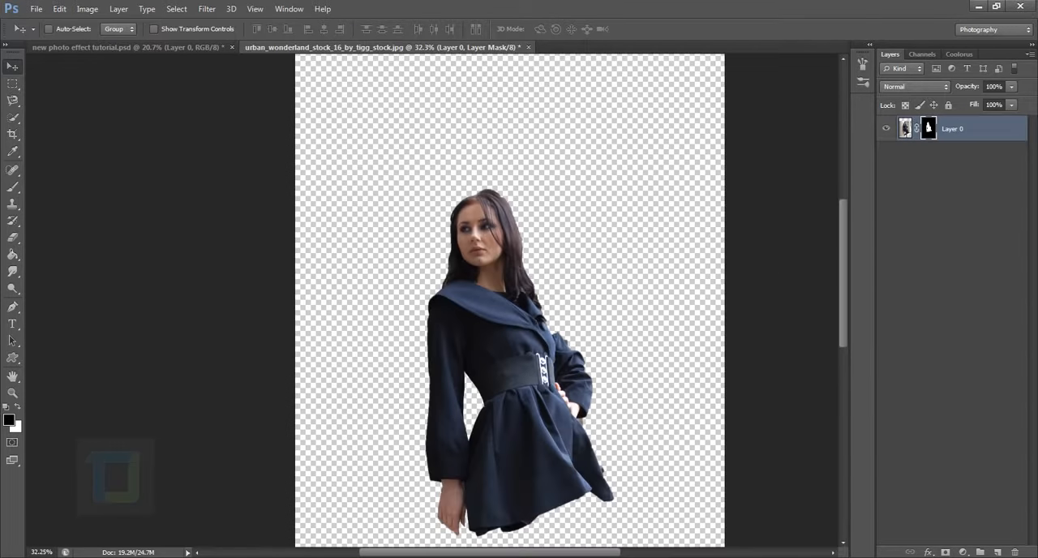
Create a new layer beneath the masked woman and fill it with white using the Paint Bucket.
left_click(999, 552)
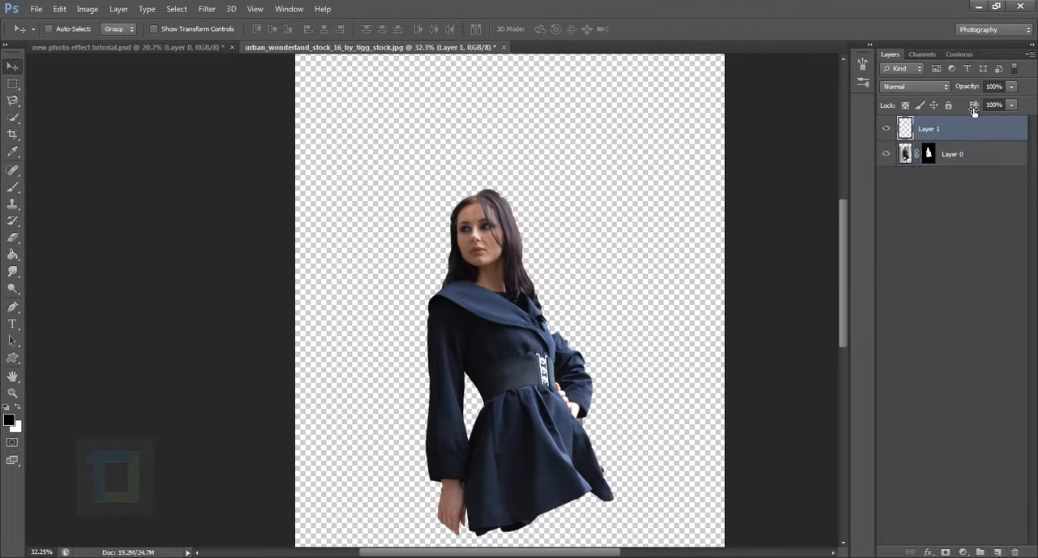
left_click_drag(976, 129, 974, 197)
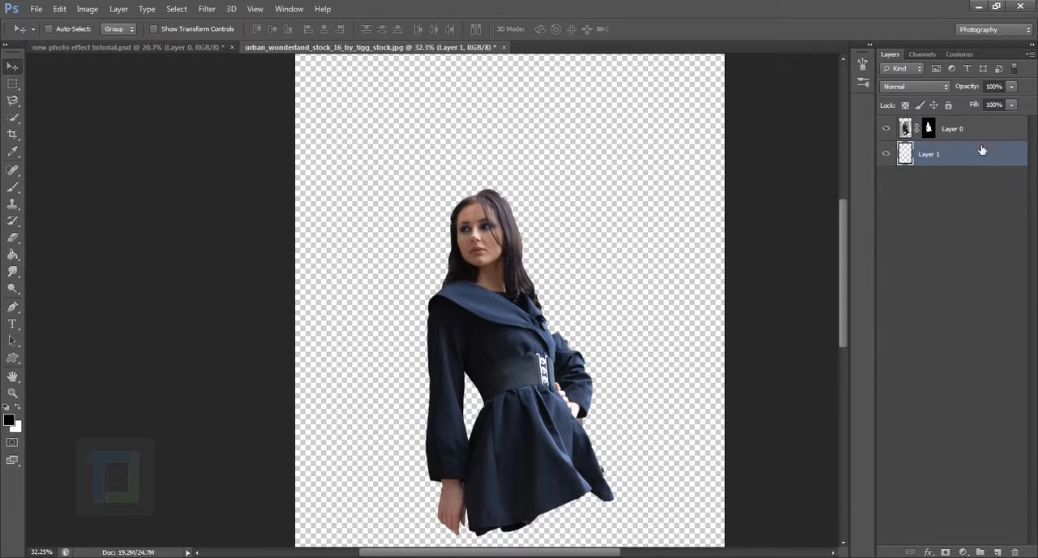
left_click(12, 255)
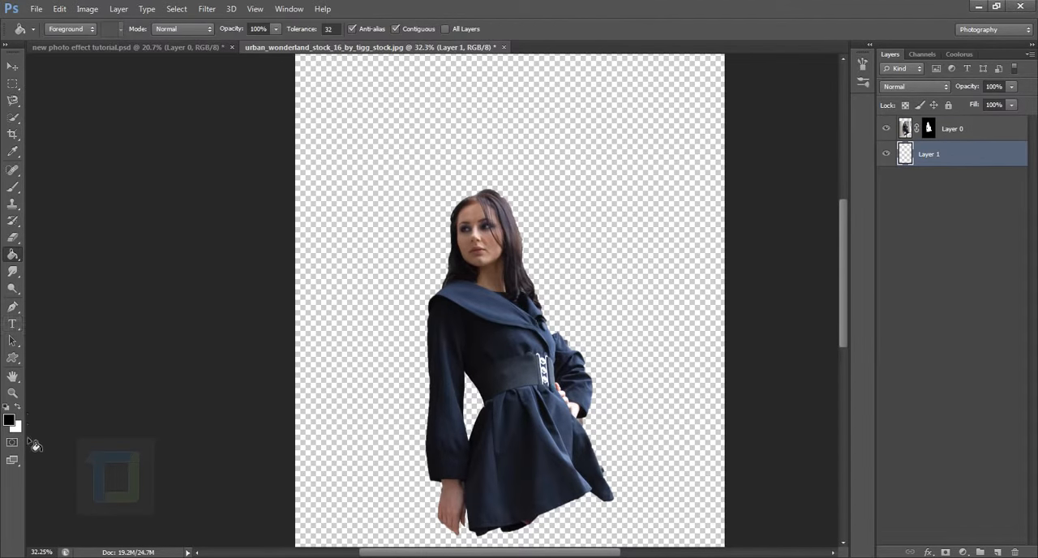
left_click(396, 245)
key("ctrl+0")
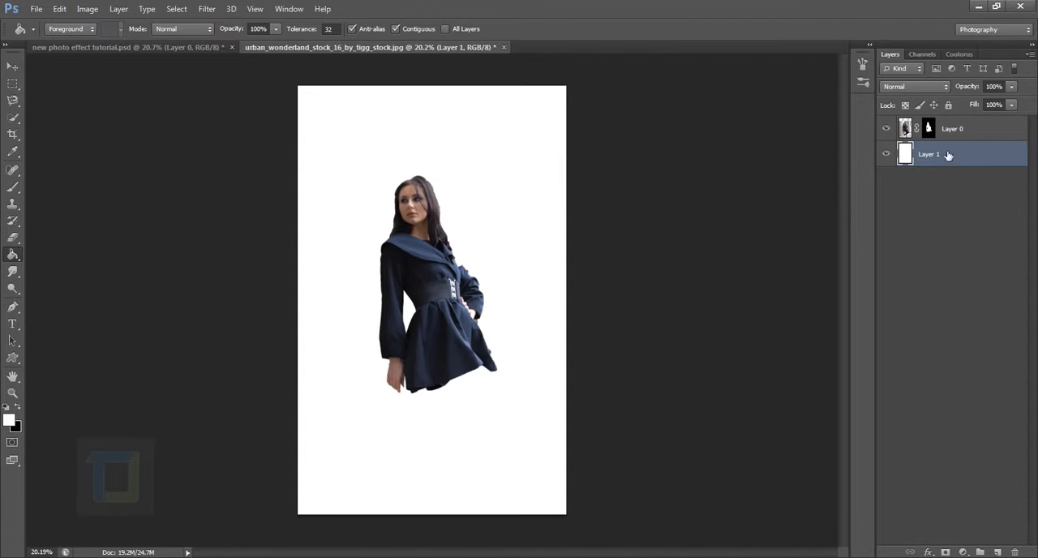
Hide and show the cut-out layer to check the white background layer beneath it.
left_click(968, 127)
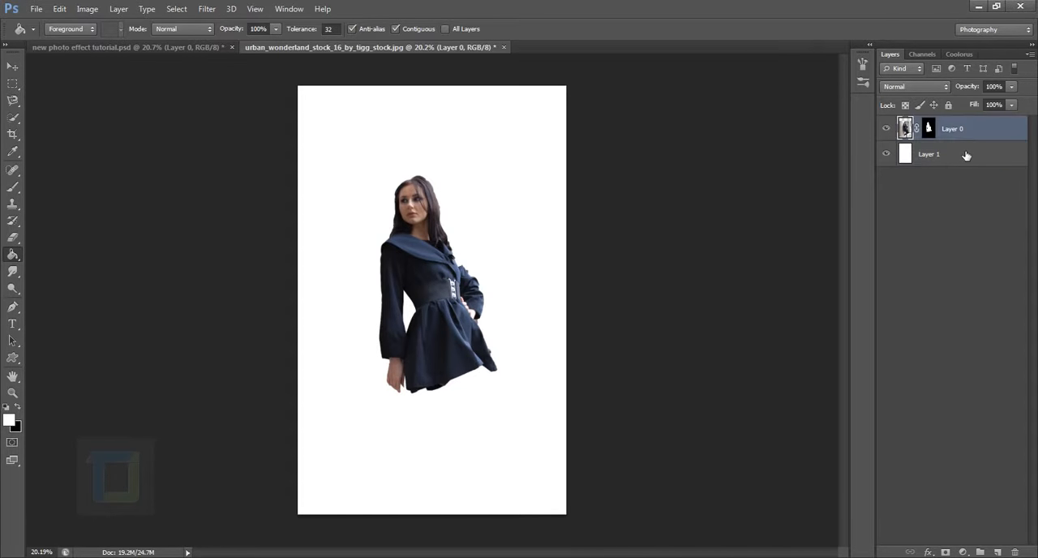
left_click_drag(965, 155, 963, 201)
left_click(887, 129)
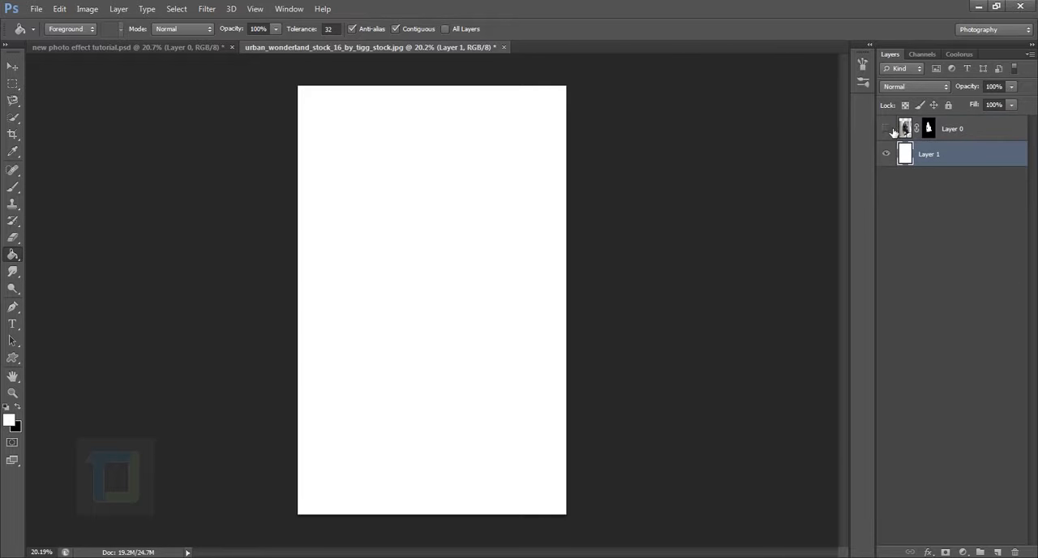
left_click(887, 129)
Refine Layer 0's mask with Refine Mask, brushing along the hair edges around the head with a size 35 brush, output to Layer Mask.
left_click_drag(423, 194, 482, 285)
left_click_drag(425, 282, 460, 281)
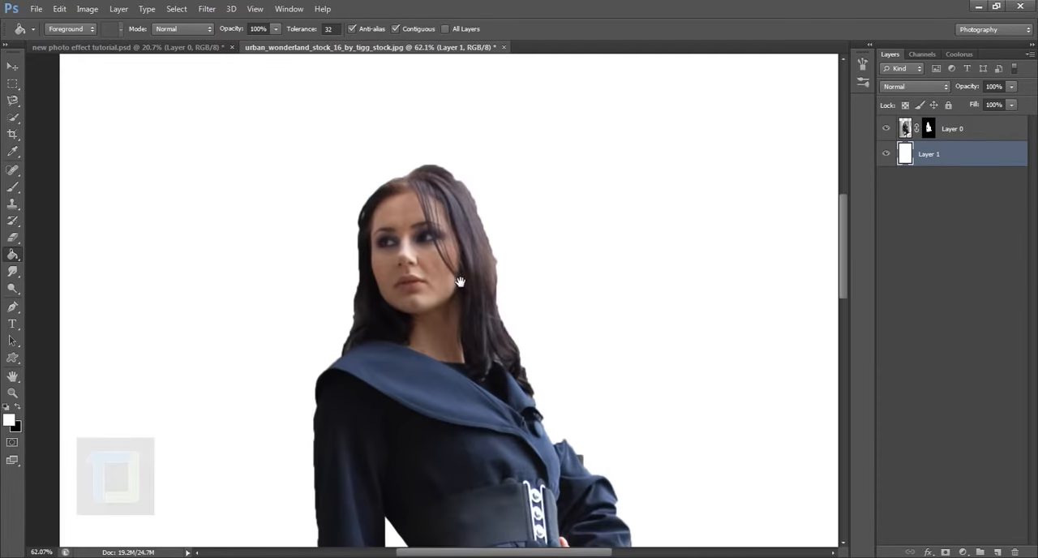
left_click(12, 188)
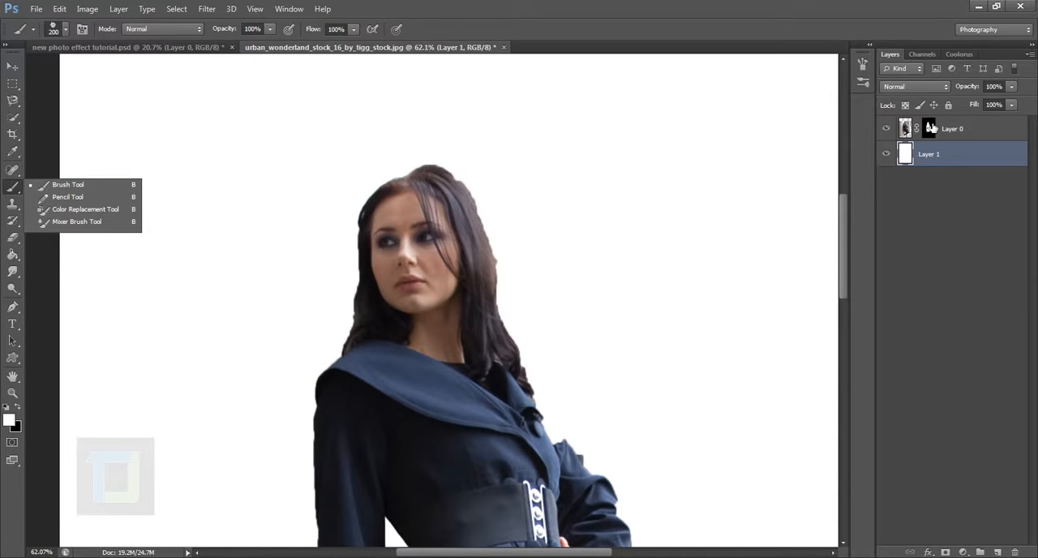
left_click(930, 128)
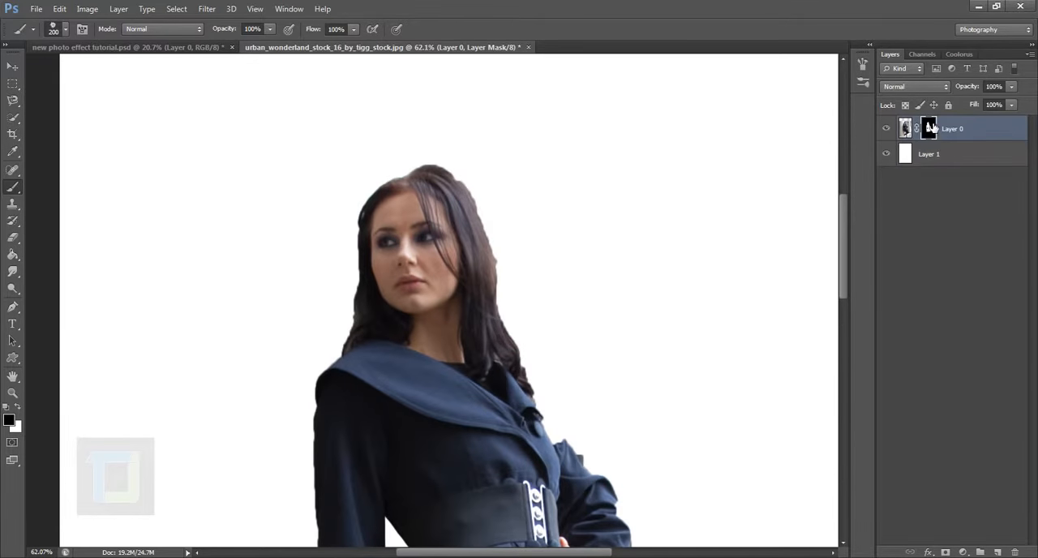
right_click(930, 128)
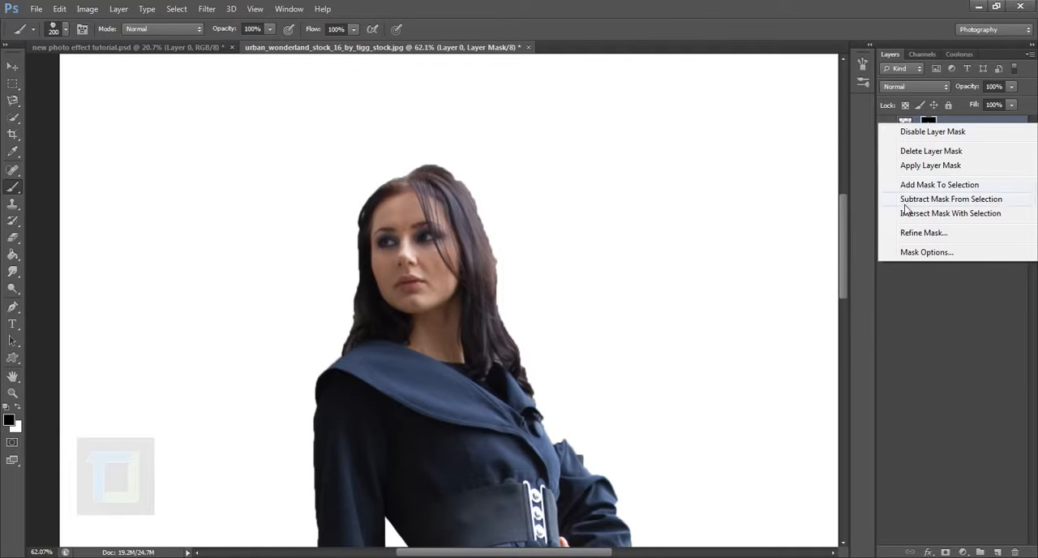
left_click(919, 234)
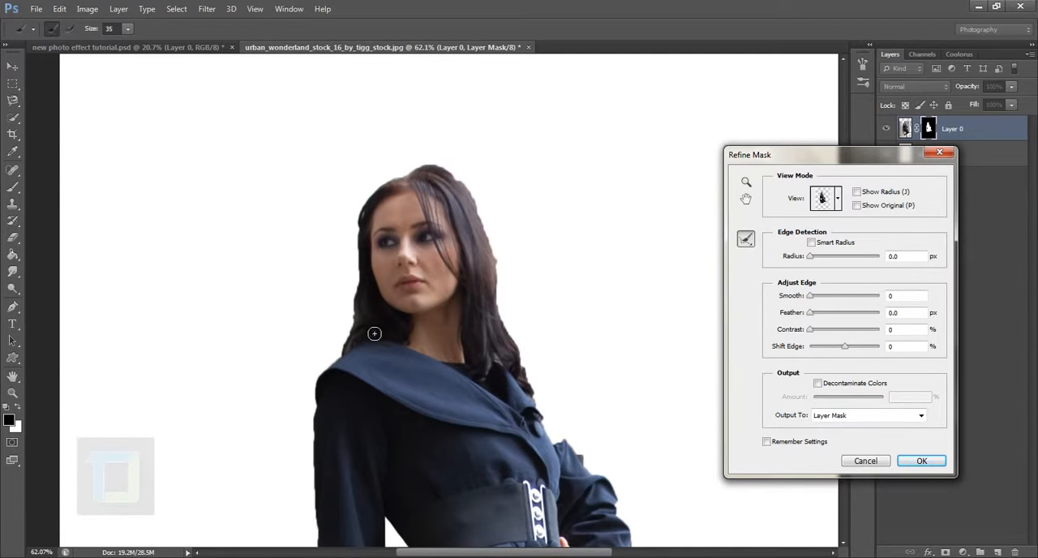
mouse_move(348, 355)
left_mouse_down()
mouse_move(367, 218)
mouse_move(408, 182)
mouse_move(440, 175)
mouse_move(484, 200)
mouse_move(518, 351)
mouse_move(547, 405)
mouse_move(506, 338)
mouse_move(507, 278)
mouse_move(479, 202)
left_mouse_up()
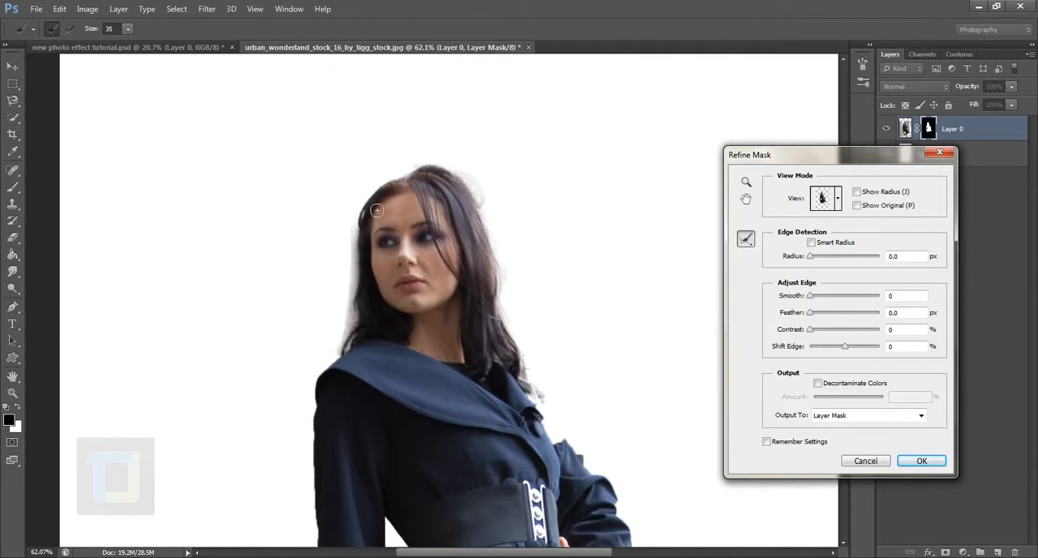
mouse_move(353, 255)
left_mouse_down()
mouse_move(350, 233)
mouse_move(357, 328)
mouse_move(340, 351)
mouse_move(371, 213)
mouse_move(352, 358)
left_mouse_up()
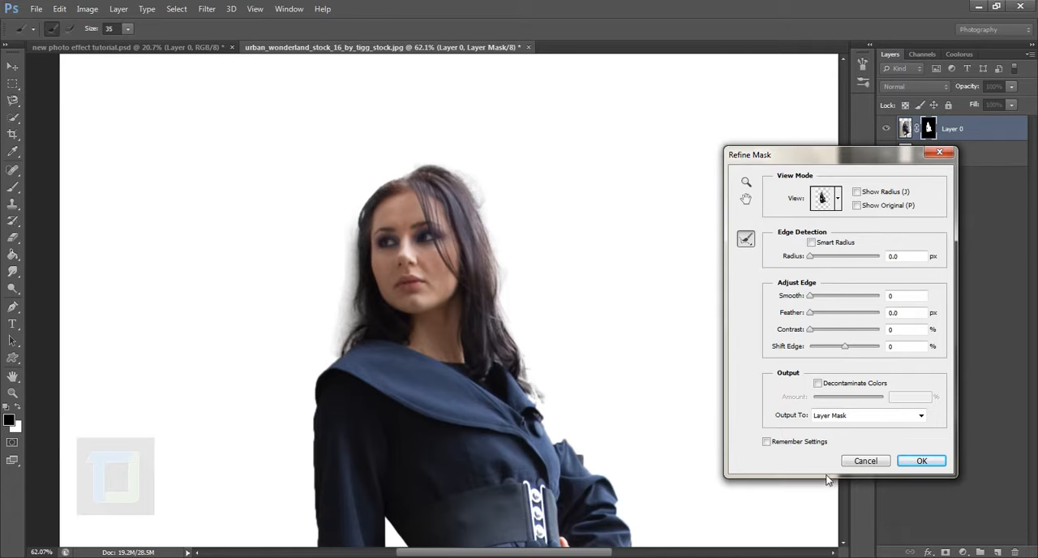
left_click(926, 466)
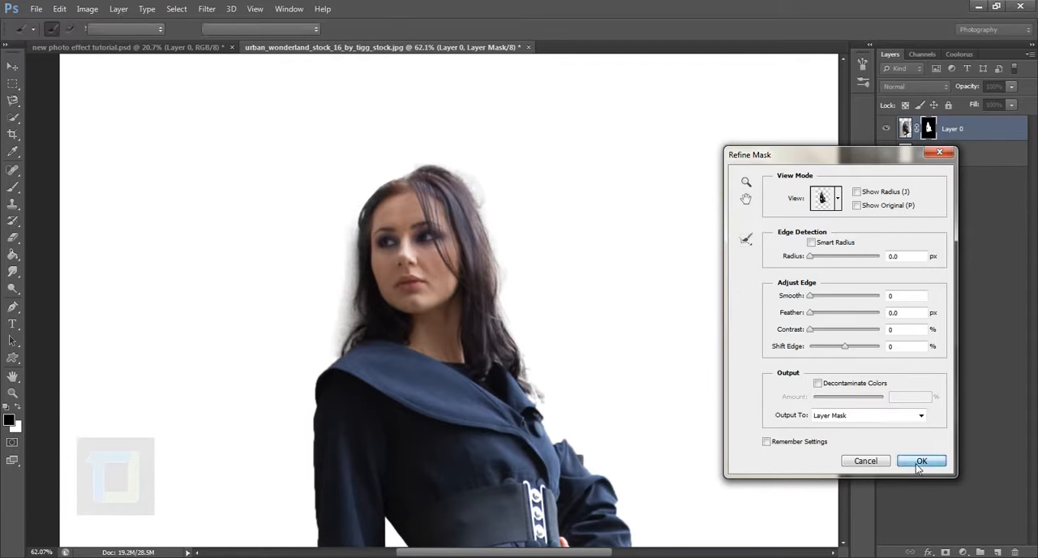
left_click(921, 460)
Choose the soft round brush at 200 px and 0% hardness for painting on the mask around the hair.
scroll(301, 292, "up", 3)
scroll(528, 267, "up", 2)
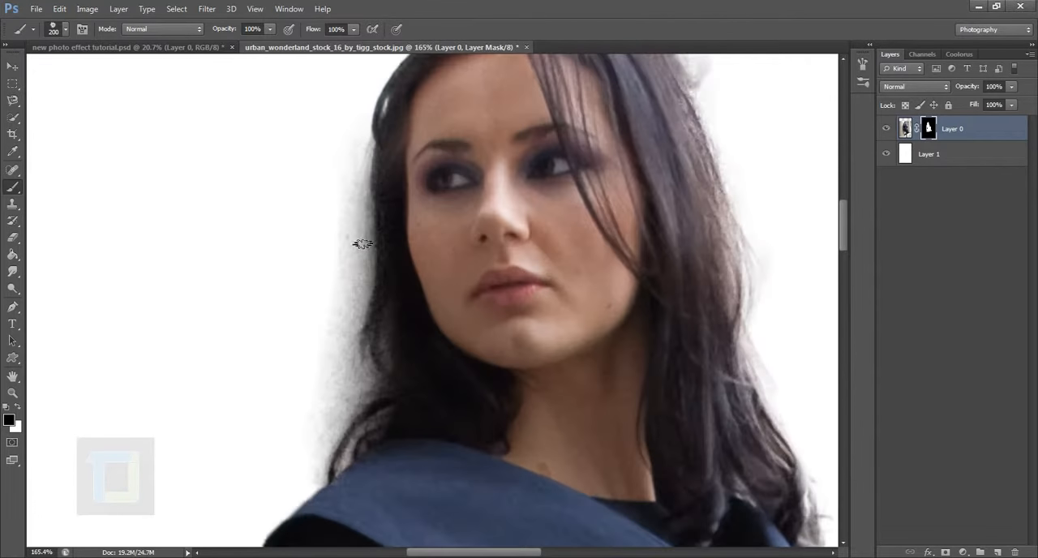
left_click(58, 29)
left_click(38, 141)
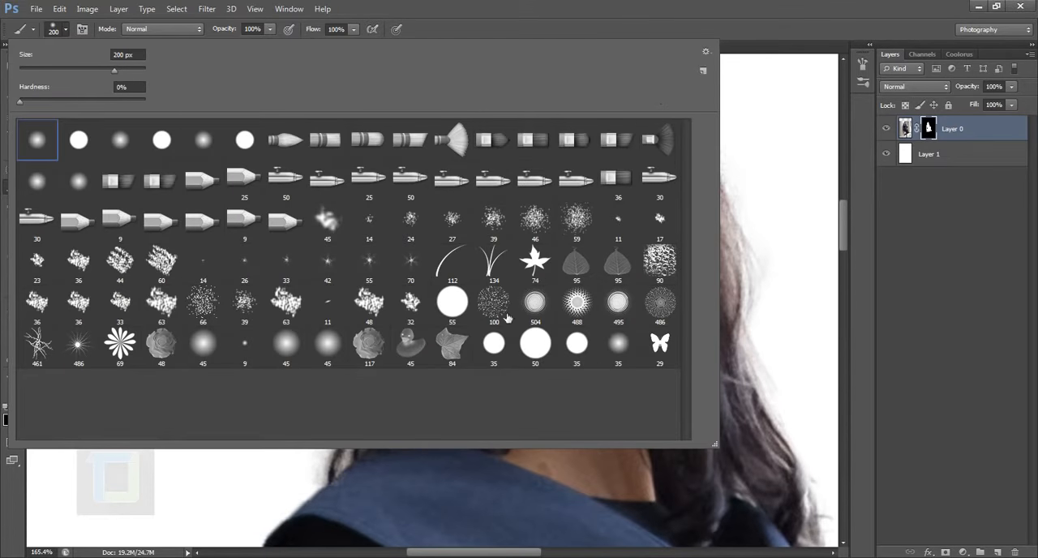
left_click(836, 6)
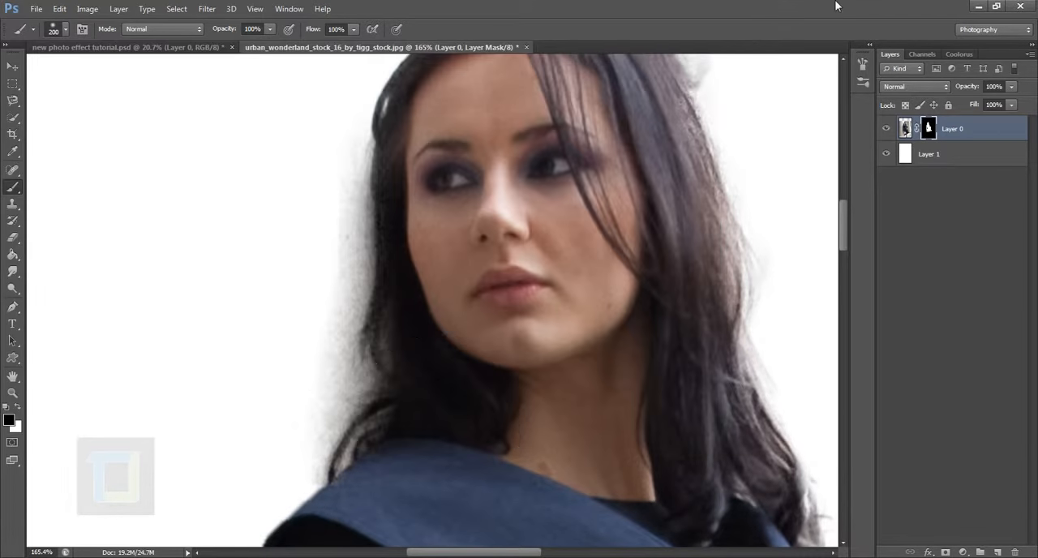
Paint out the haze along the hair beside her cheek on Layer 0's mask with a 150 px soft black brush.
key("bracketleft")
key("bracketleft")
key("bracketleft")
key("bracketleft")
key("bracketleft")
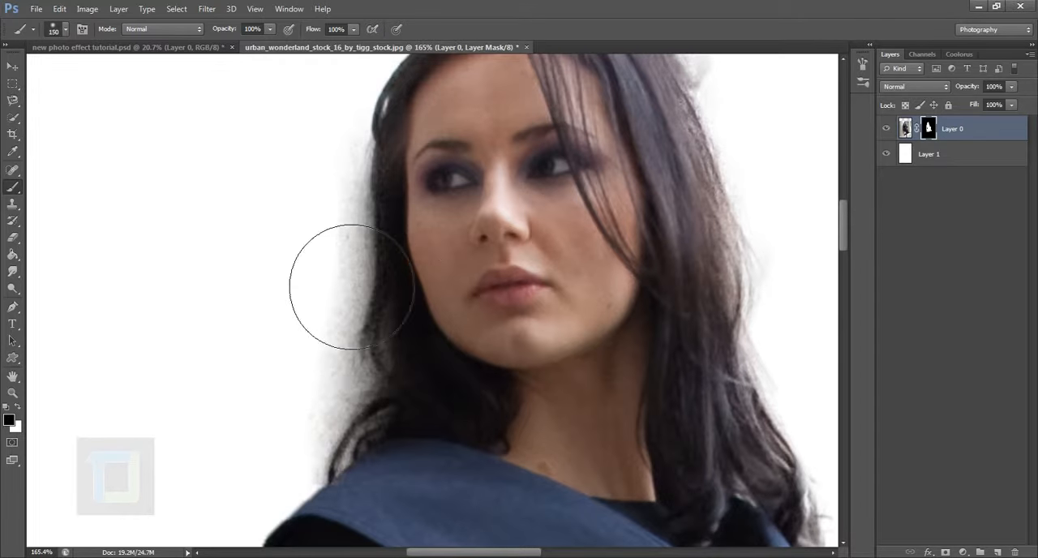
left_click_drag(365, 217, 341, 325)
Set the brush to 60 px and 49% hardness, and mask out the remaining haze along the hair from cheek to shoulder.
key("bracketleft")
key("bracketleft")
key("bracketleft")
right_click(348, 244)
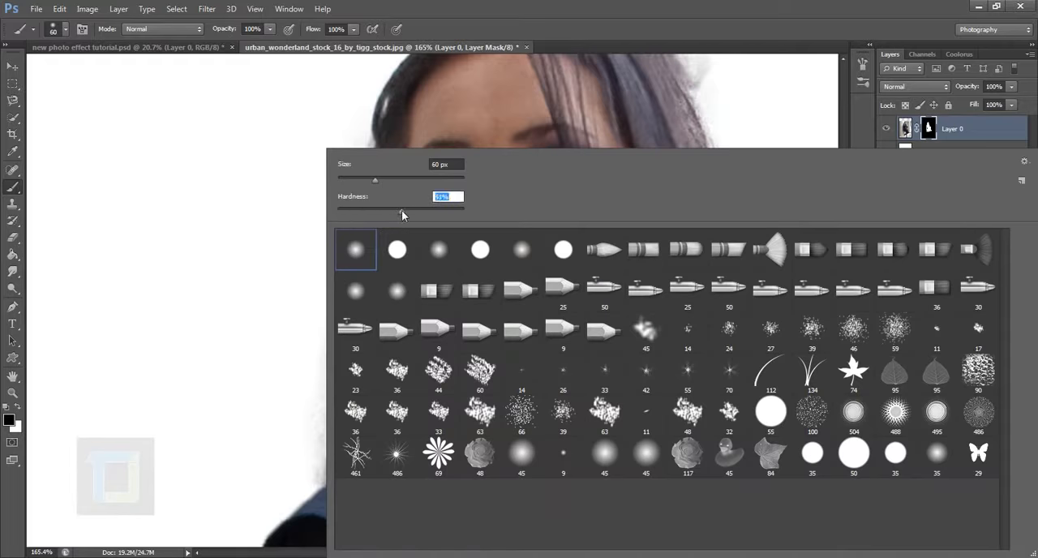
key("Return")
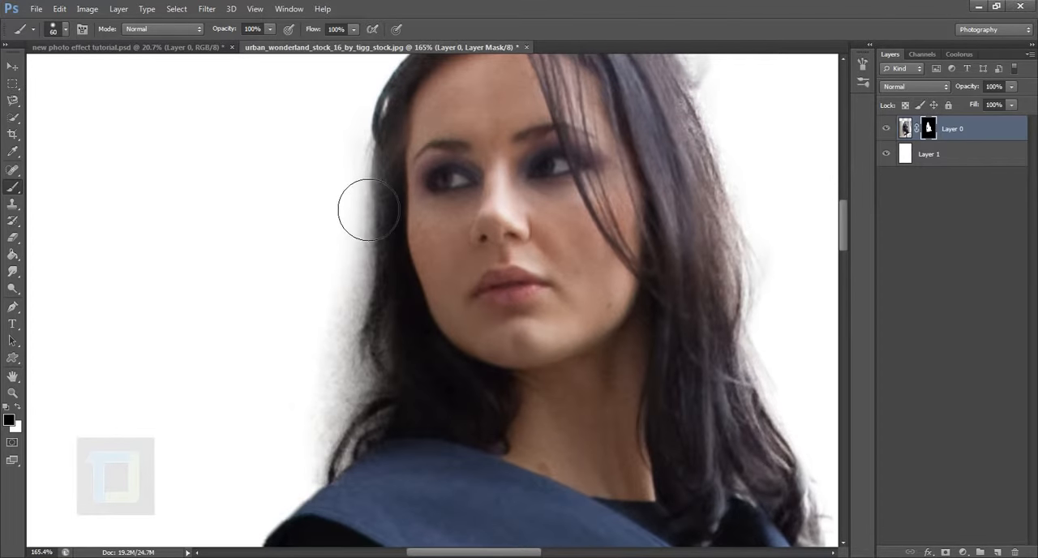
left_click_drag(370, 208, 343, 370)
mouse_move(348, 424)
left_mouse_down()
mouse_move(353, 398)
mouse_move(359, 420)
mouse_move(365, 409)
mouse_move(306, 516)
mouse_move(346, 350)
mouse_move(373, 287)
mouse_move(373, 301)
mouse_move(362, 197)
left_mouse_up()
Make the brush fully soft for painting the skirt's hem on the mask.
scroll(339, 353, "down", 3)
scroll(339, 353, "down", 3)
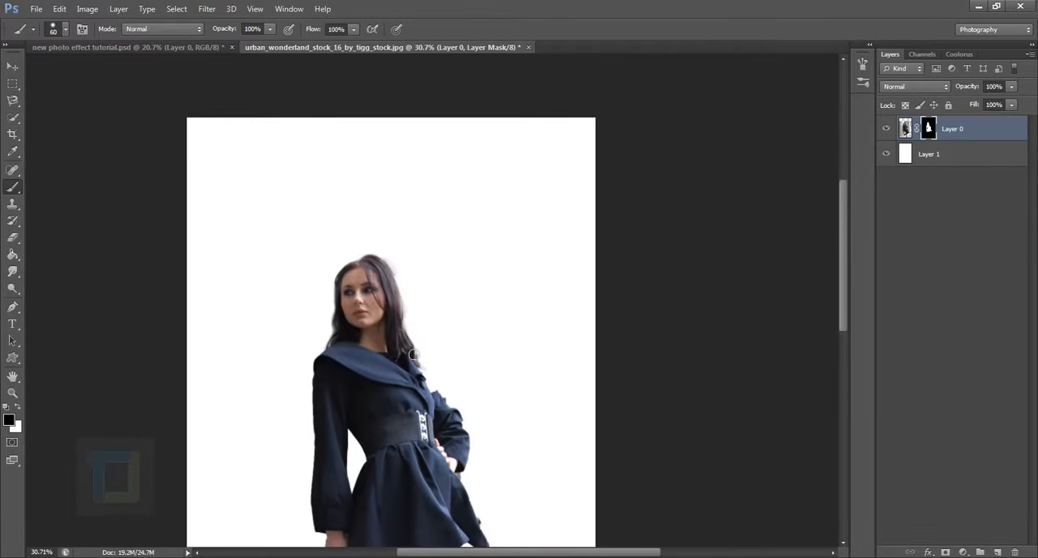
scroll(412, 354, "down", 2)
scroll(437, 422, "up", 4)
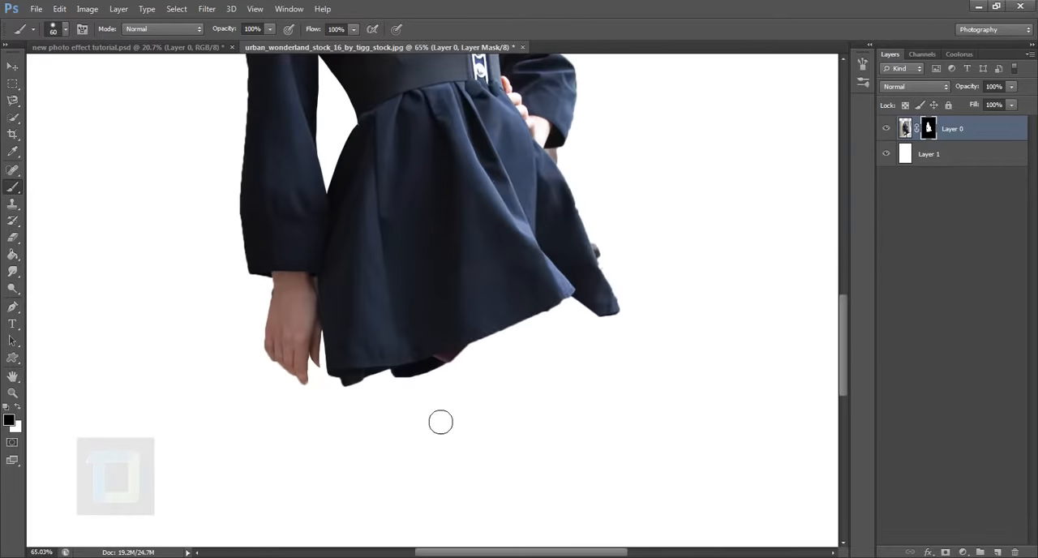
right_click(478, 298)
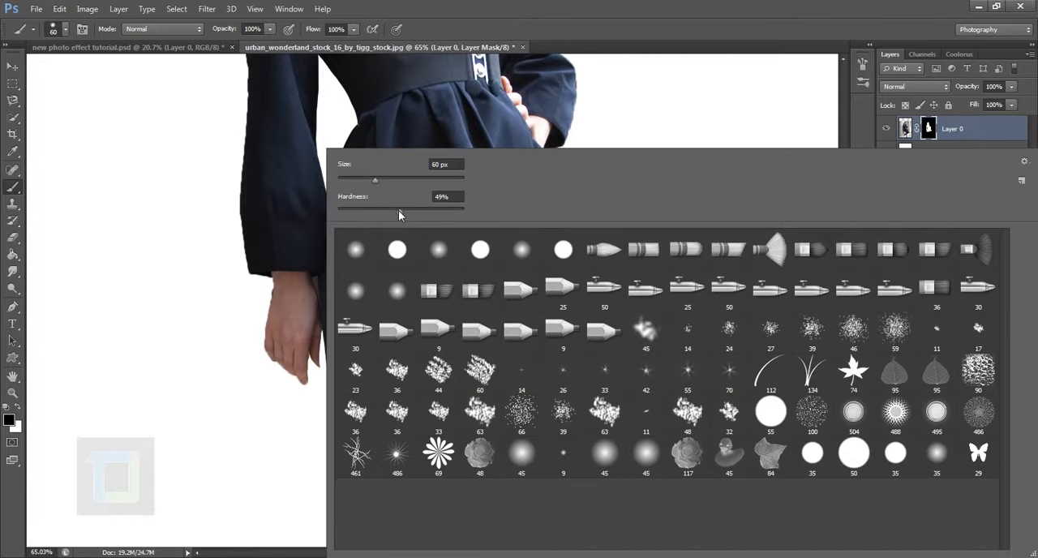
left_click_drag(398, 212, 287, 210)
left_click(610, 8)
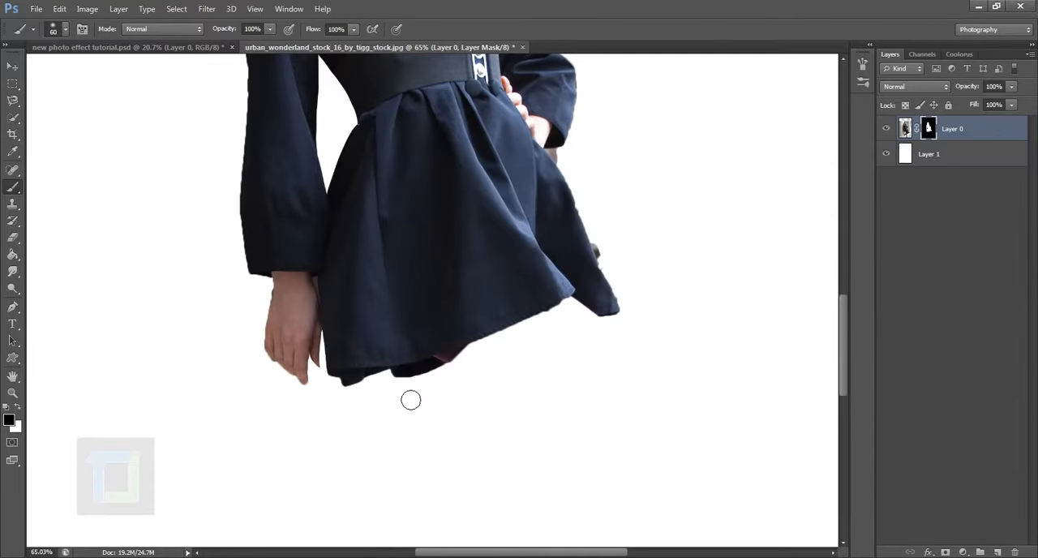
Try to fade the skirt's lower edge diagonally on the mask with a 200 px soft black brush, and undo it.
key("bracketright")
key("bracketright")
key("bracketright")
key("bracketright")
key("bracketright")
key("bracketright")
key("bracketright")
key("bracketright")
key("bracketright")
key("bracketleft")
key("bracketleft")
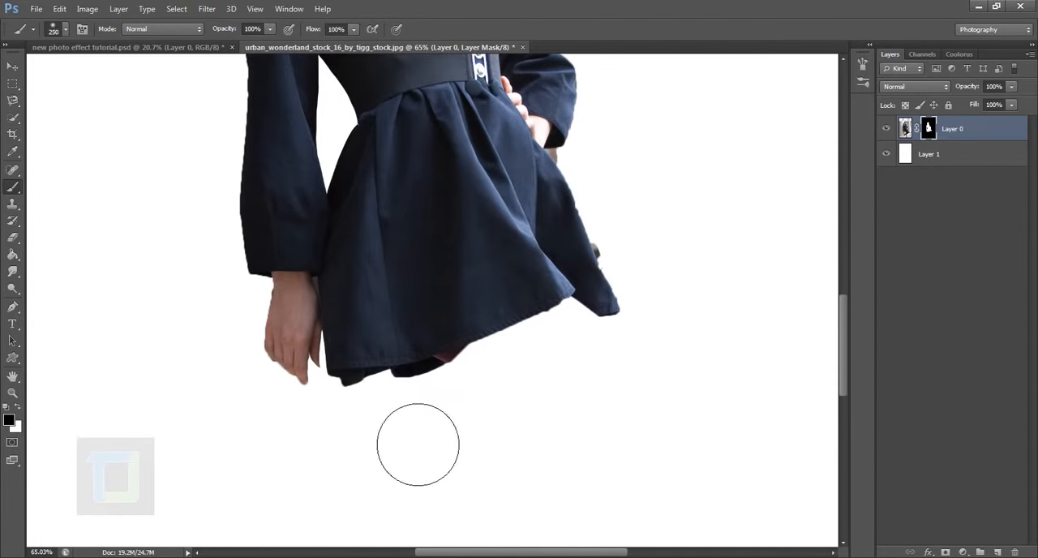
mouse_move(371, 428)
left_mouse_down()
mouse_move(662, 296)
mouse_move(382, 448)
left_mouse_up()
left_click_drag(611, 373, 559, 378)
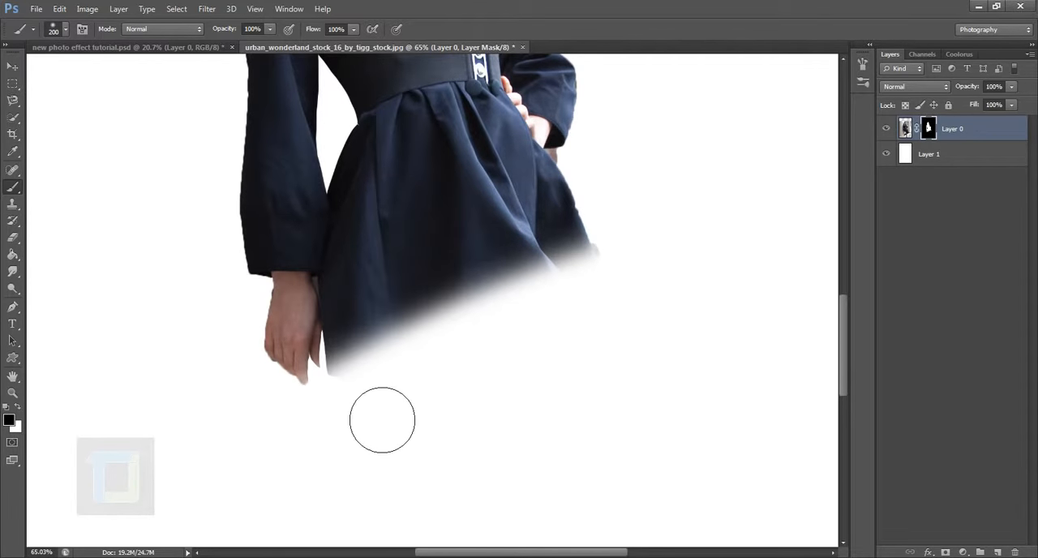
scroll(527, 451, "down", 6)
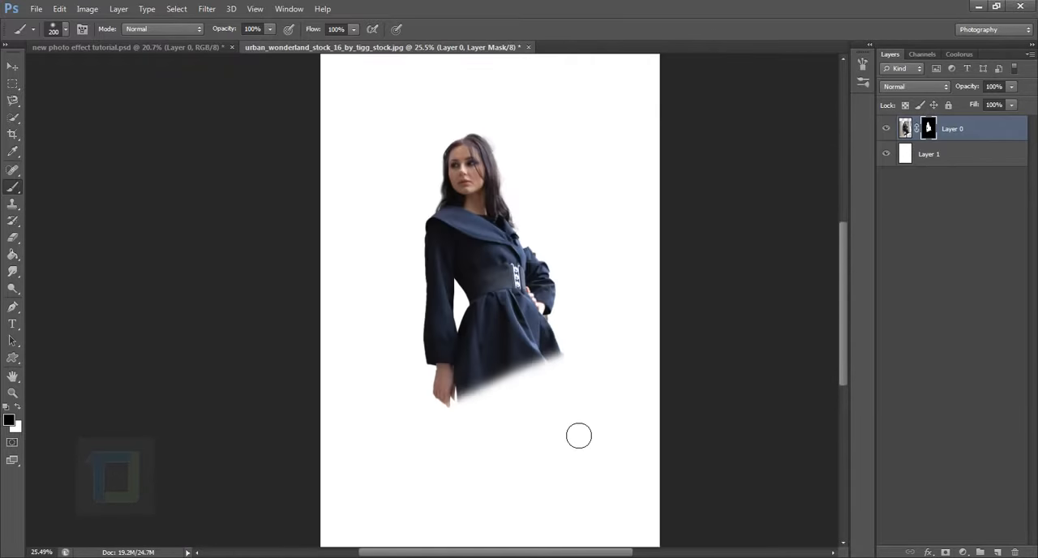
scroll(574, 432, "up", 2)
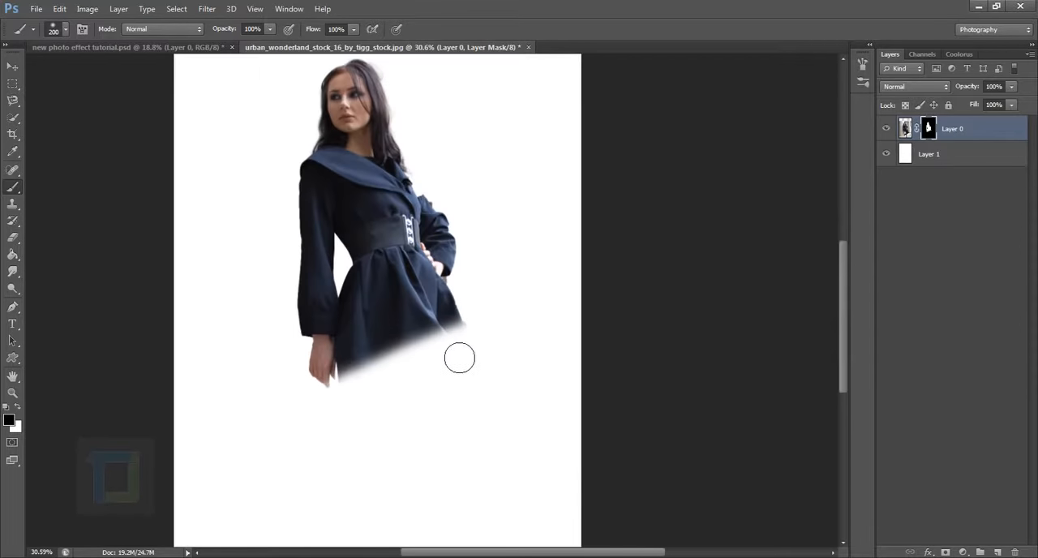
scroll(458, 360, "up", 2)
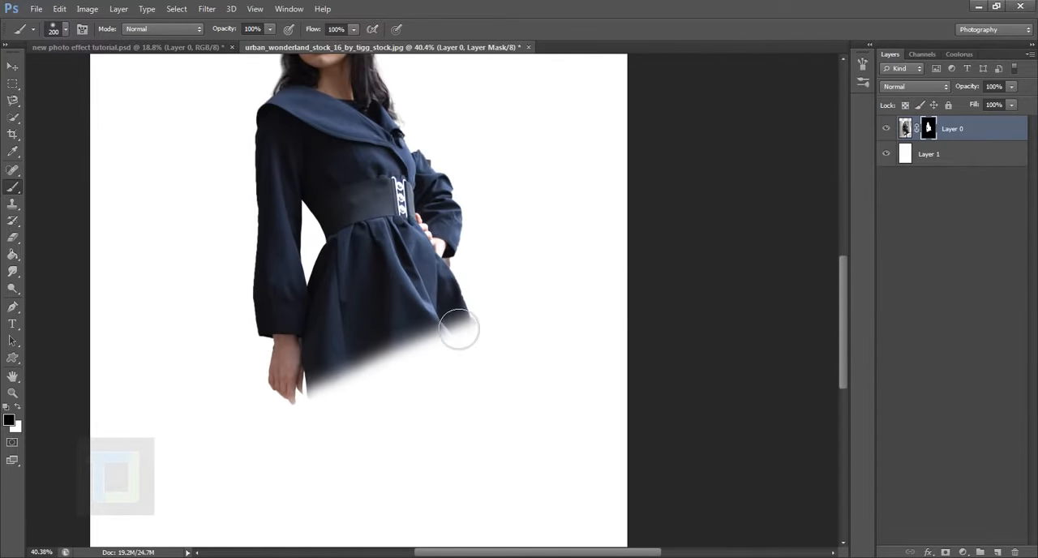
key("ctrl+z")
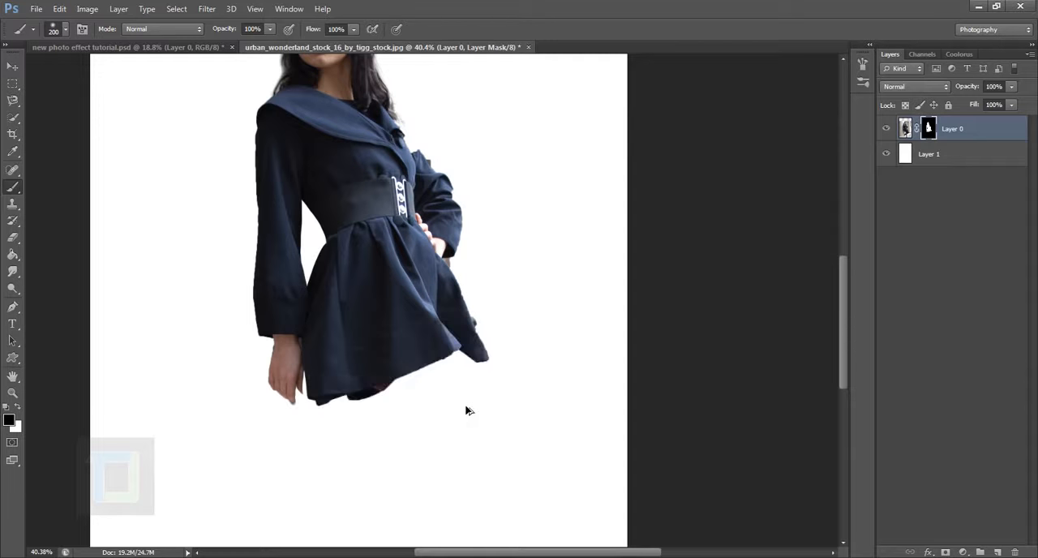
Fade the skirt's lower edge on Layer 0's mask with a straight diagonal 125 px stroke between its two bottom corners, and paint out the hem below.
key("bracketleft")
key("bracketleft")
key("bracketleft")
left_click(329, 414)
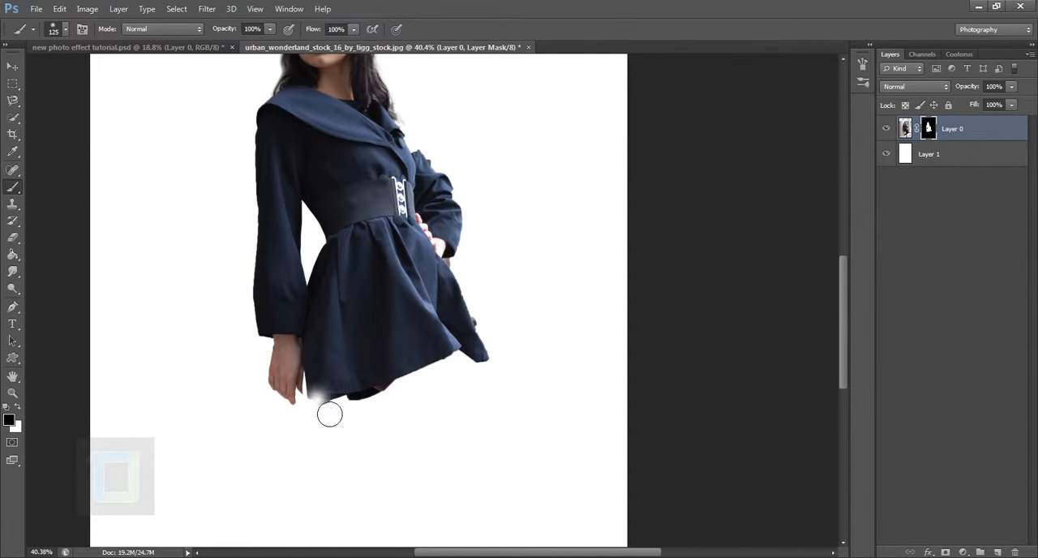
key("shift")
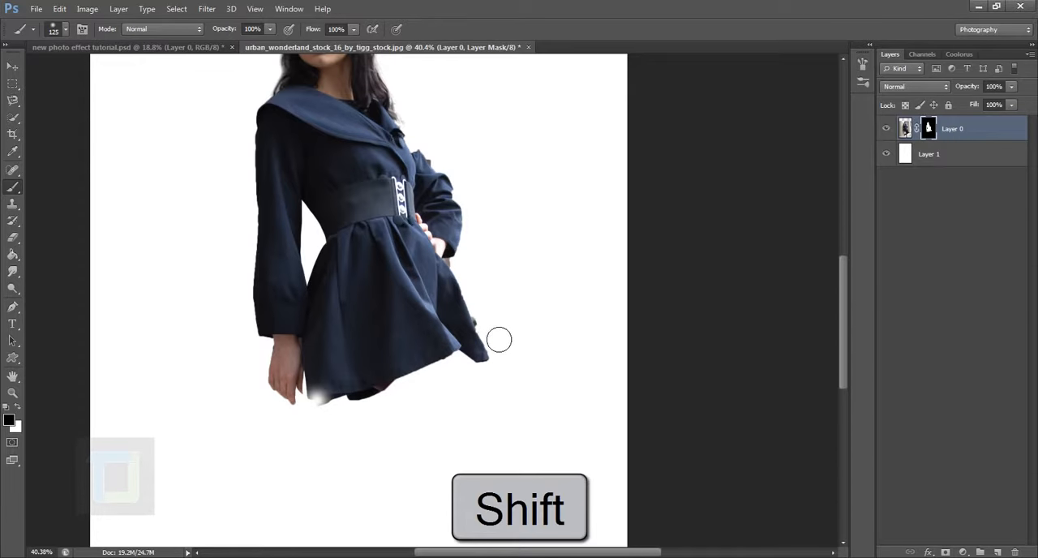
left_click(499, 340, "shift")
mouse_move(348, 417)
left_mouse_down()
mouse_move(459, 378)
mouse_move(389, 390)
mouse_move(487, 354)
mouse_move(475, 370)
mouse_move(500, 373)
left_mouse_up()
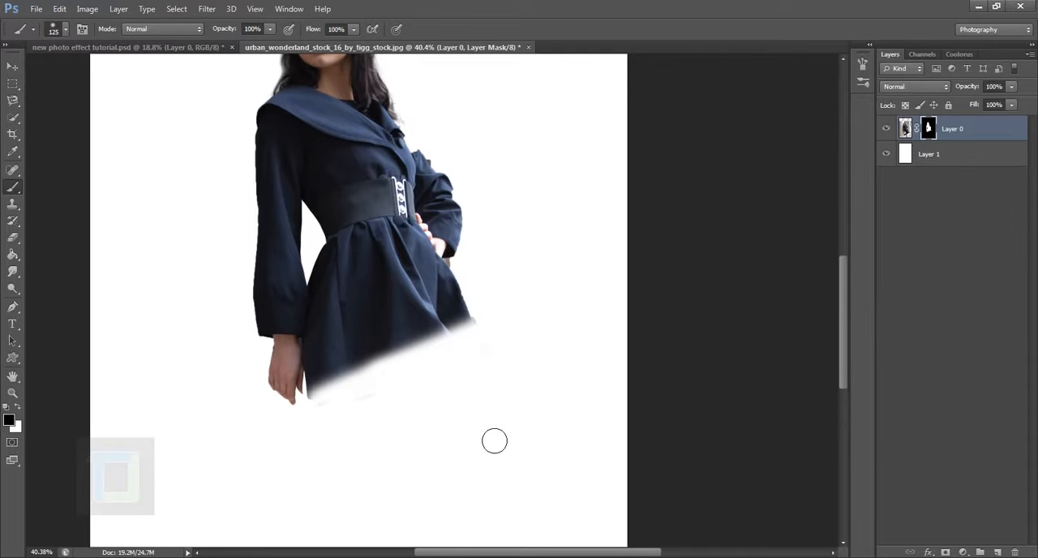
Paint out the leftover hem traces below the faded skirt edge with a 50 px brush, undoing the stray stroke on the fingertip.
left_click_drag(475, 419, 500, 420)
left_click_drag(424, 287, 507, 475)
mouse_move(509, 419)
left_mouse_down()
mouse_move(461, 399)
mouse_move(556, 410)
left_mouse_up()
left_click_drag(440, 504, 565, 48)
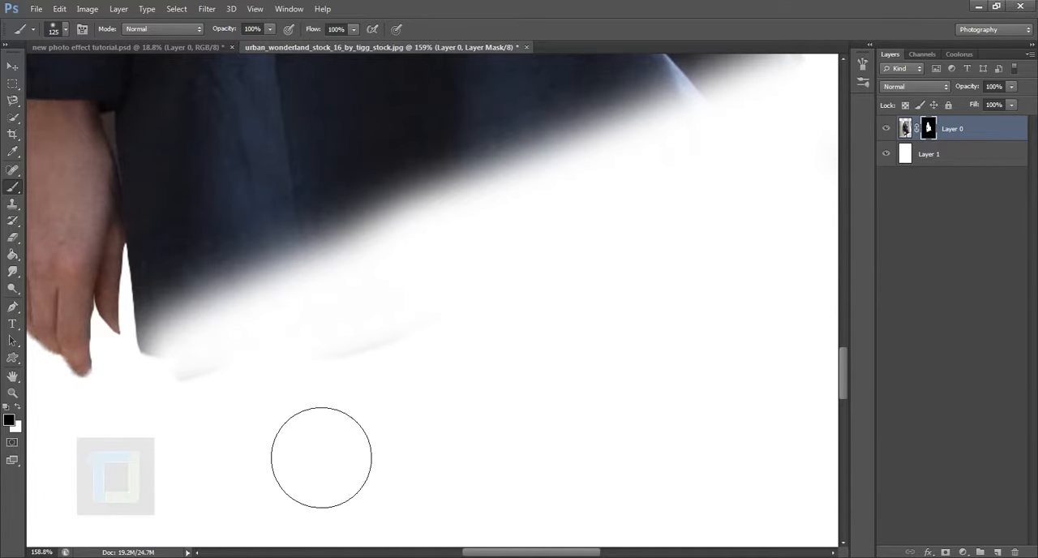
key("bracketleft")
key("bracketleft")
key("bracketleft")
key("bracketleft")
key("bracketleft")
key("bracketleft")
mouse_move(209, 400)
left_mouse_down()
mouse_move(521, 320)
mouse_move(345, 396)
mouse_move(443, 378)
mouse_move(93, 378)
left_mouse_up()
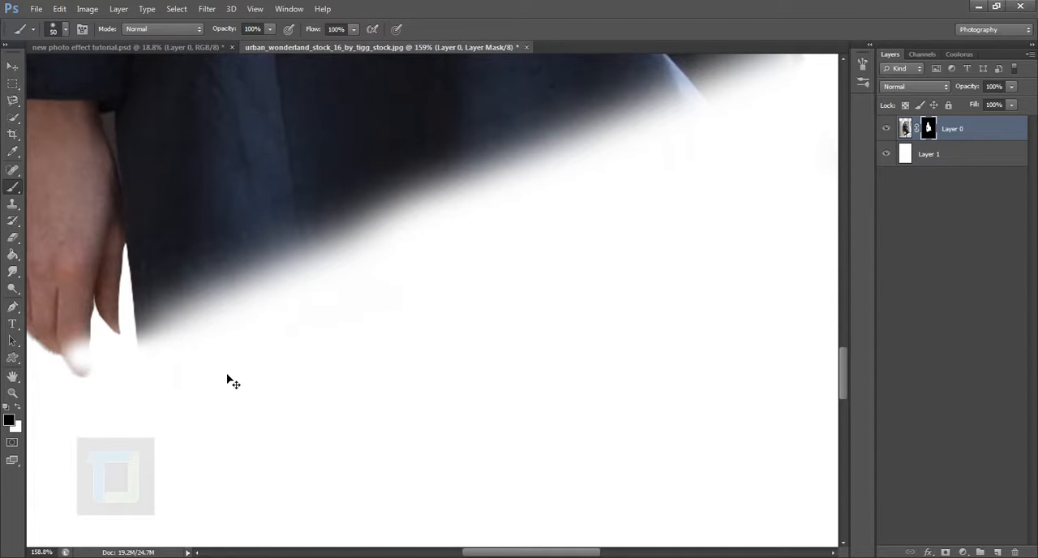
key("ctrl+z")
mouse_move(194, 410)
left_mouse_down()
mouse_move(444, 357)
mouse_move(188, 410)
left_mouse_up()
mouse_move(132, 385)
left_mouse_down()
mouse_move(317, 364)
mouse_move(283, 375)
mouse_move(297, 362)
mouse_move(327, 362)
mouse_move(415, 329)
mouse_move(315, 354)
left_mouse_up()
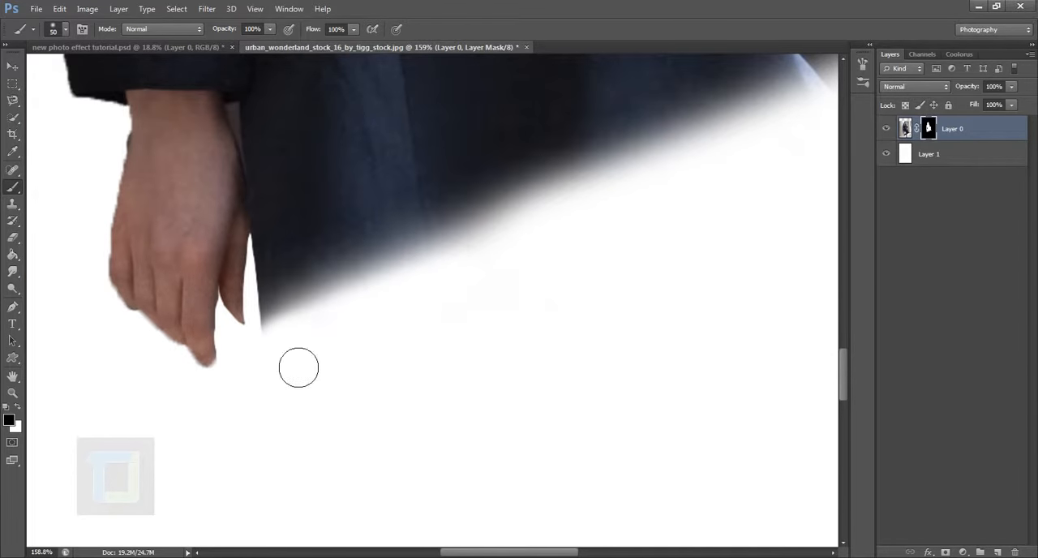
Examine the cut-out's edges around the hair, sleeves, belt, hands and faded skirt hem.
scroll(349, 392, "down", 3, "alt")
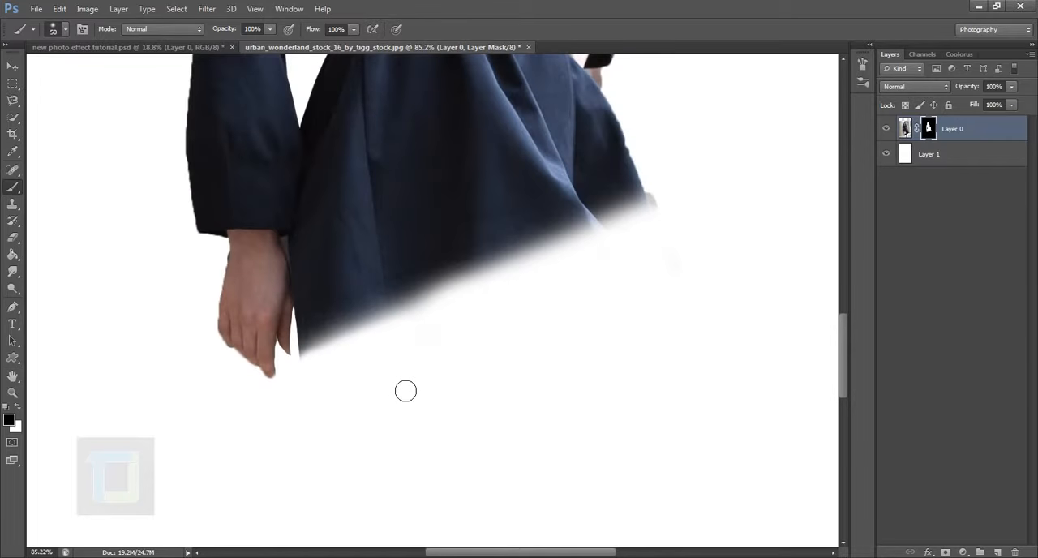
scroll(408, 405, "down", 2, "alt")
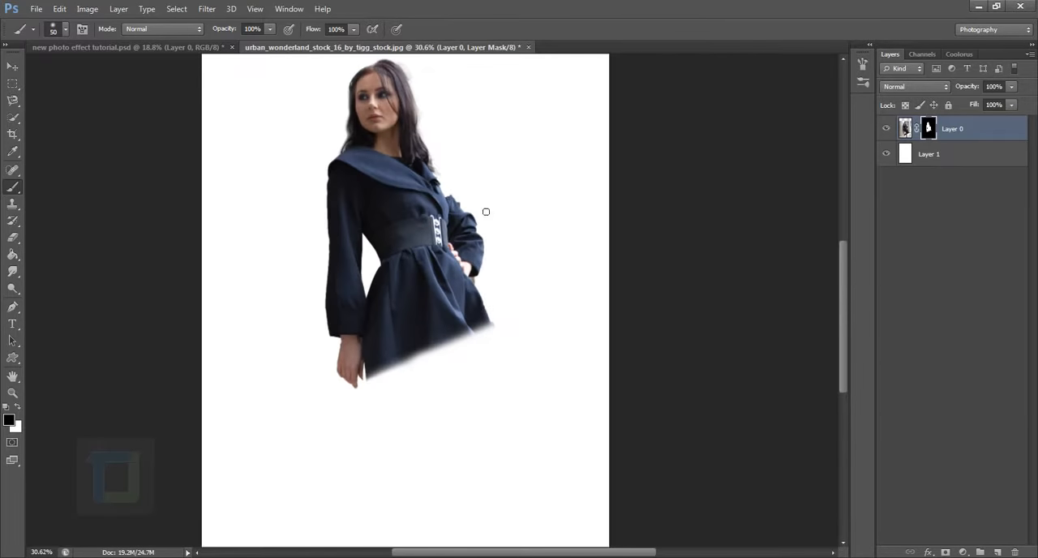
left_click_drag(400, 177, 409, 255)
scroll(409, 255, "up", 3, "alt")
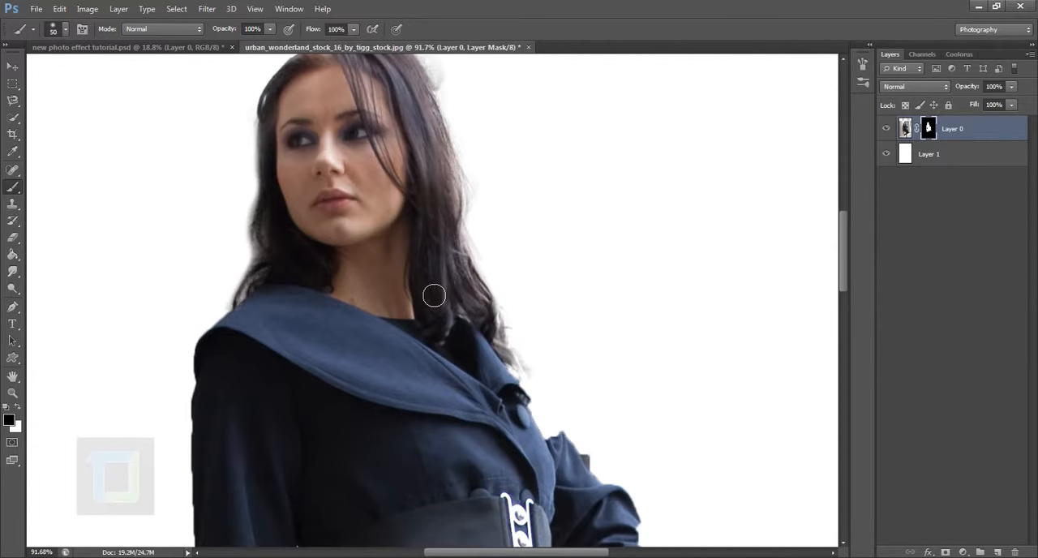
scroll(434, 293, "up", 2, "alt")
left_click_drag(357, 390, 540, 110)
left_click_drag(434, 429, 442, 143)
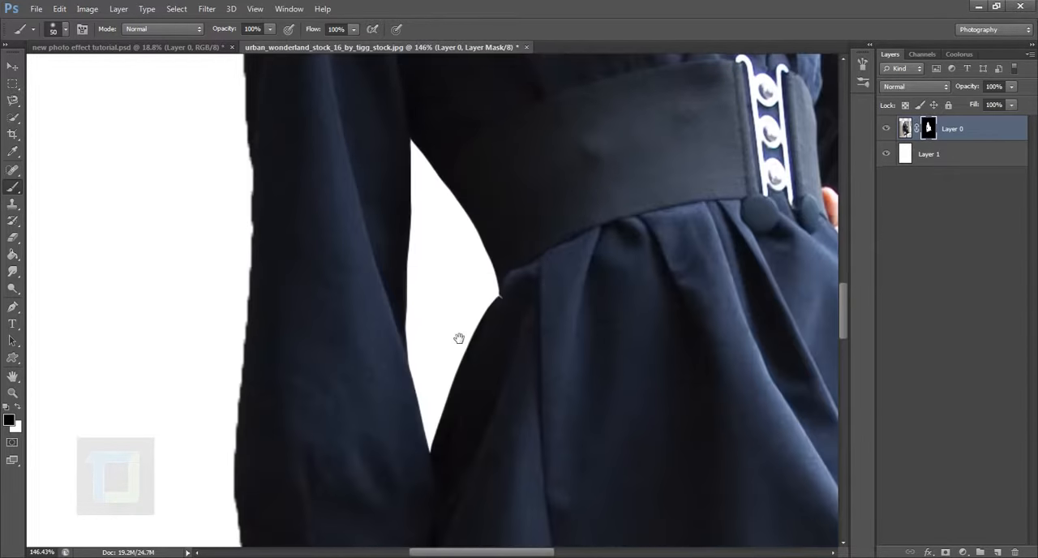
left_click_drag(458, 338, 339, 53)
left_click_drag(426, 285, 382, 271)
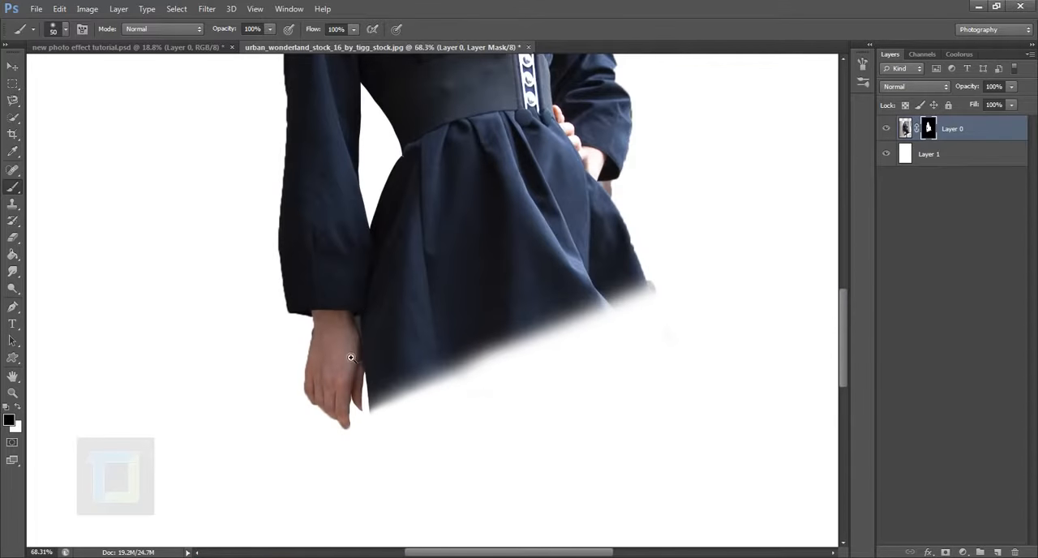
scroll(461, 238, "down", 3, "alt")
scroll(486, 267, "up", 6, "alt")
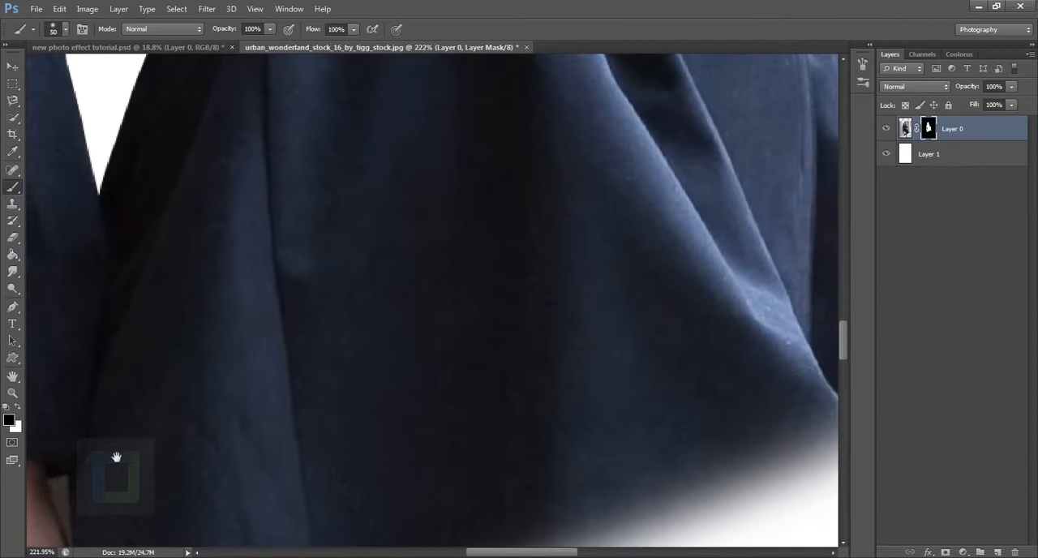
left_click_drag(81, 500, 33, 481)
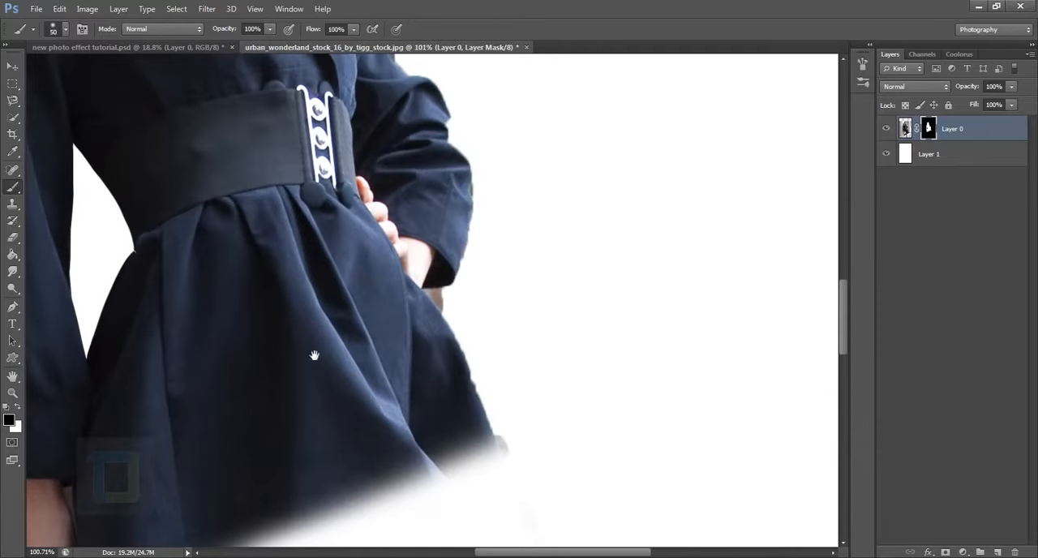
left_click_drag(313, 324, 504, 291)
left_click_drag(467, 337, 410, 340)
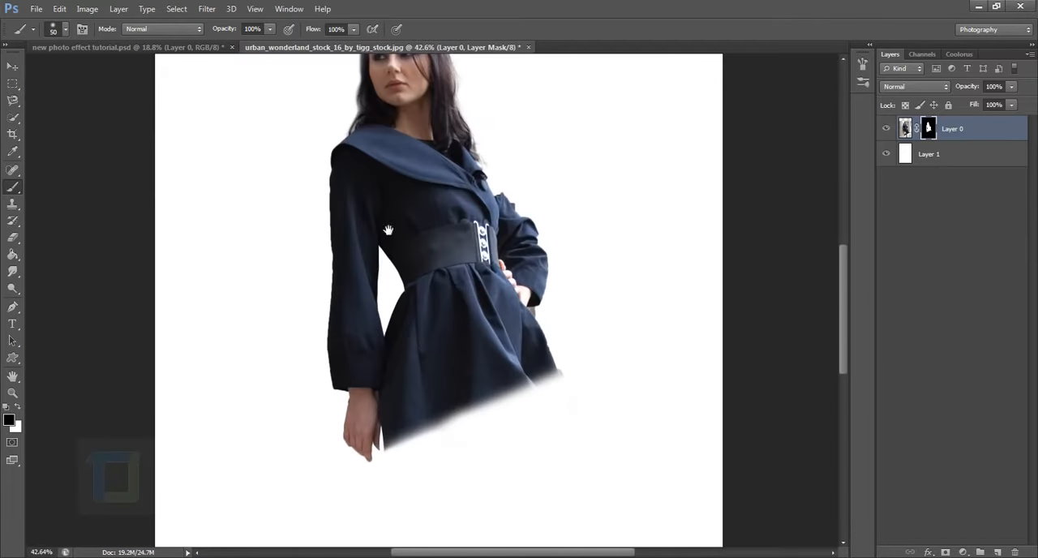
left_click_drag(450, 308, 399, 381)
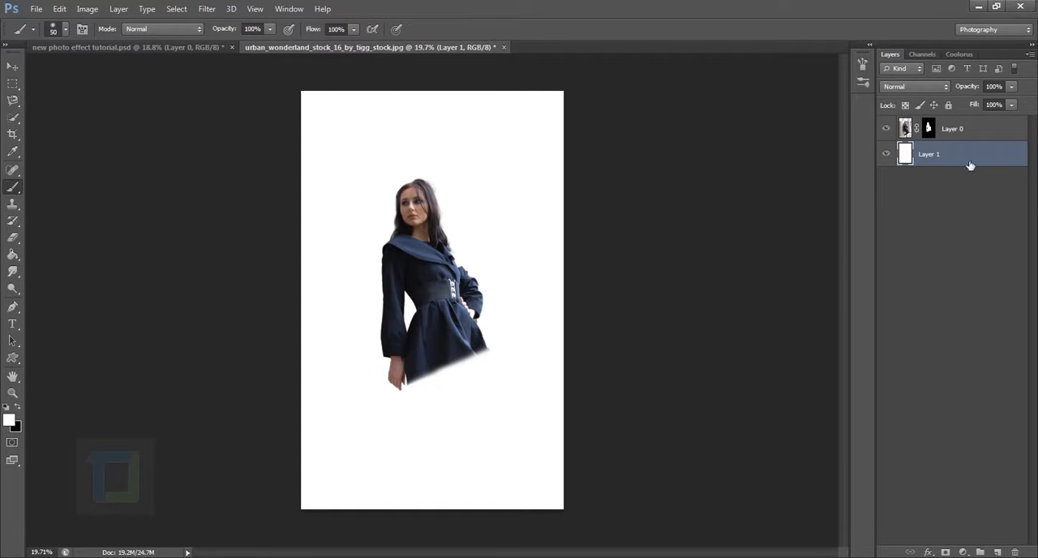
Hide and show the white Layer 1, and enable a Pattern Overlay in its layer style.
left_click(886, 156)
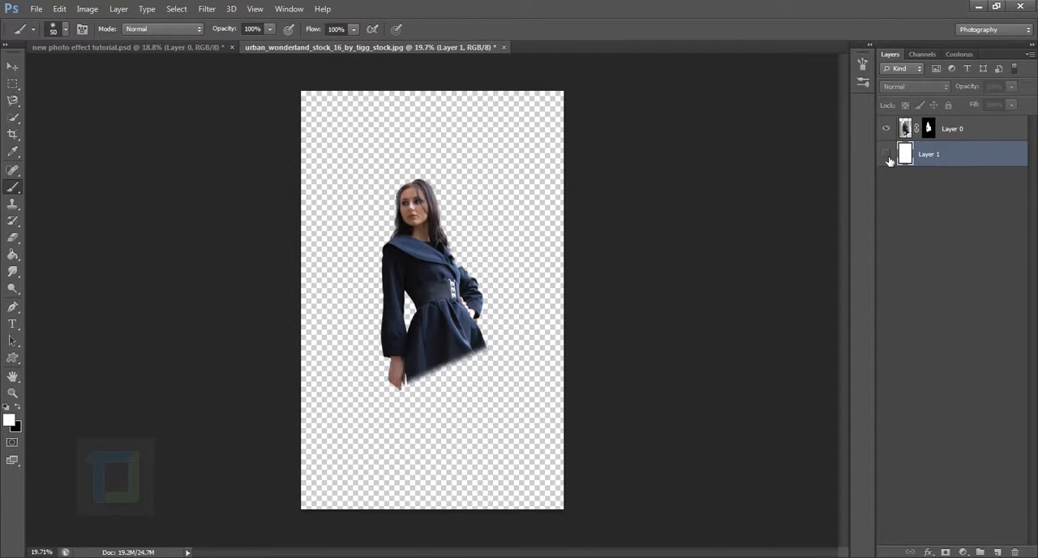
left_click(887, 156)
double_click(1015, 154)
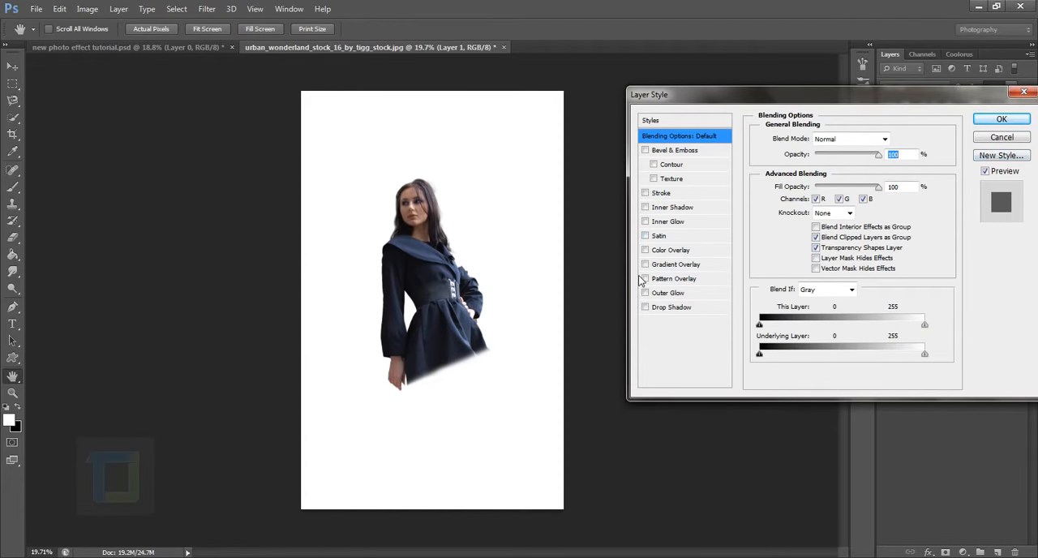
left_click(645, 279)
left_click(671, 281)
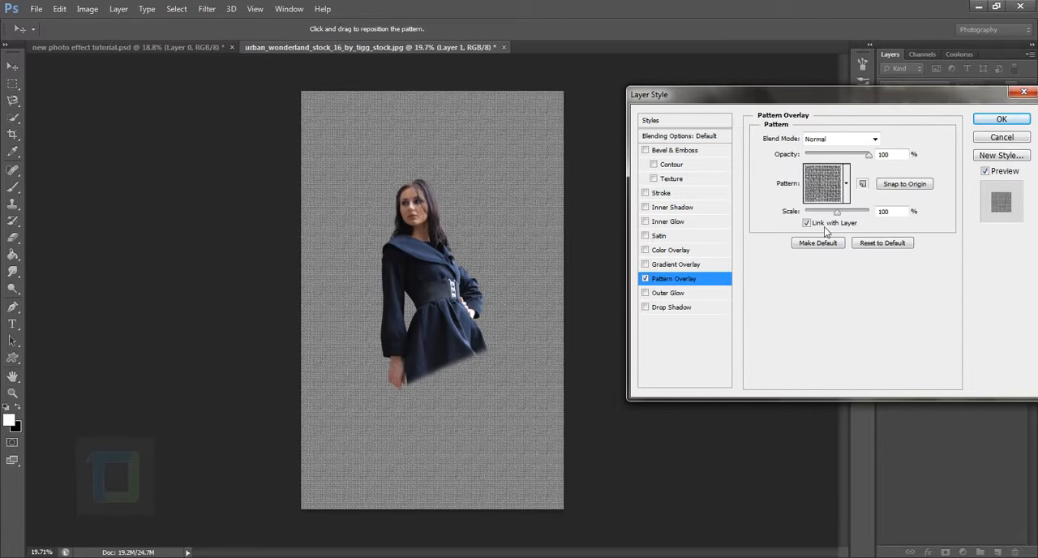
Reset the Pattern Overlay's pattern library to the default patterns.
left_click(846, 185)
left_click_drag(886, 254, 887, 218)
left_click(897, 215)
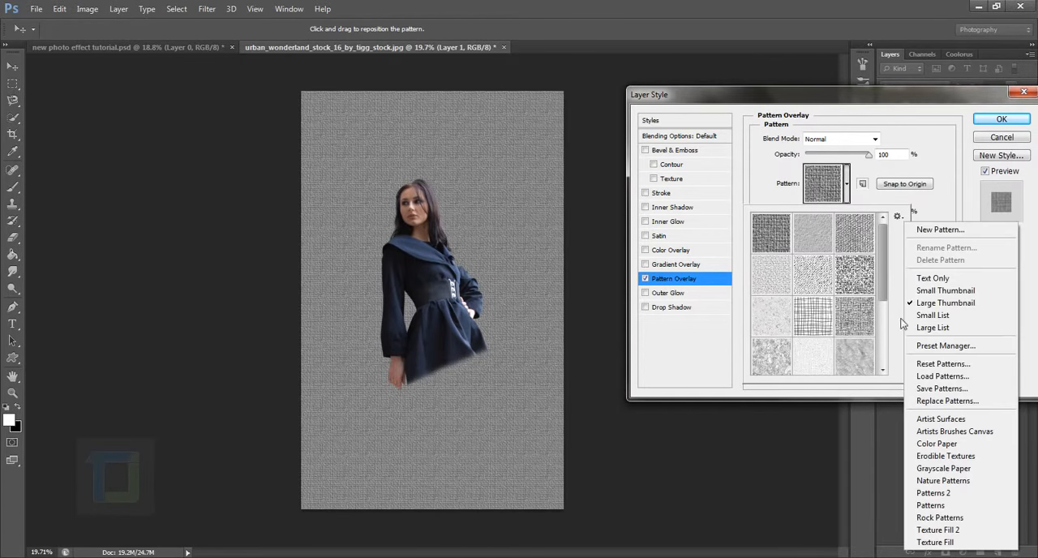
left_click(938, 365)
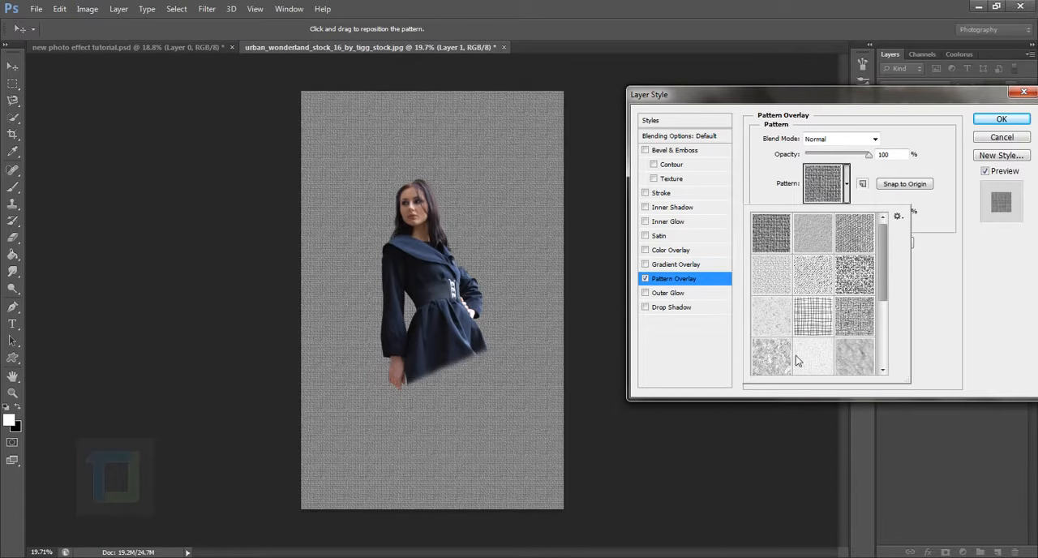
left_click(469, 217)
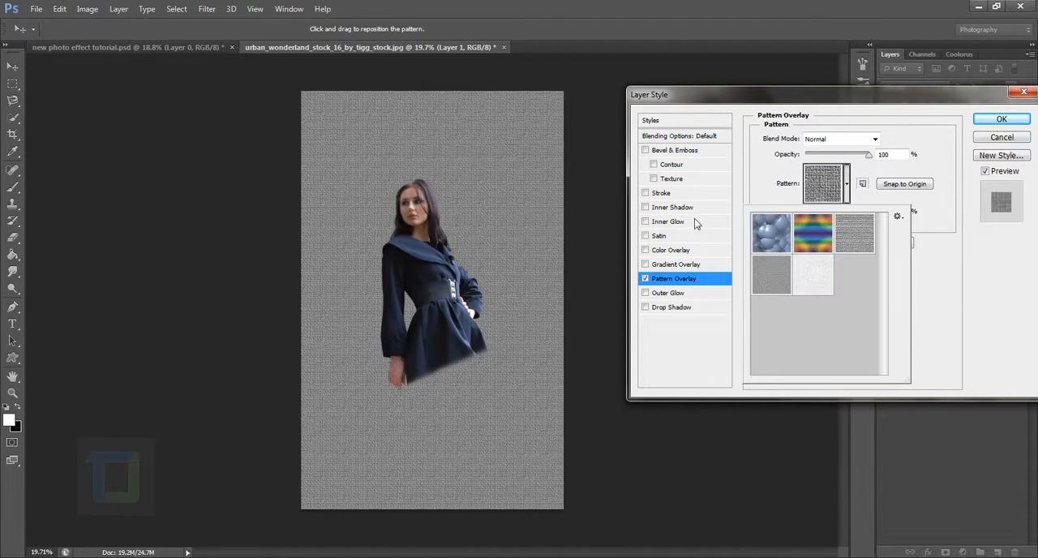
Append the Artist Surfaces library to the Pattern Overlay's available patterns.
left_click(898, 217)
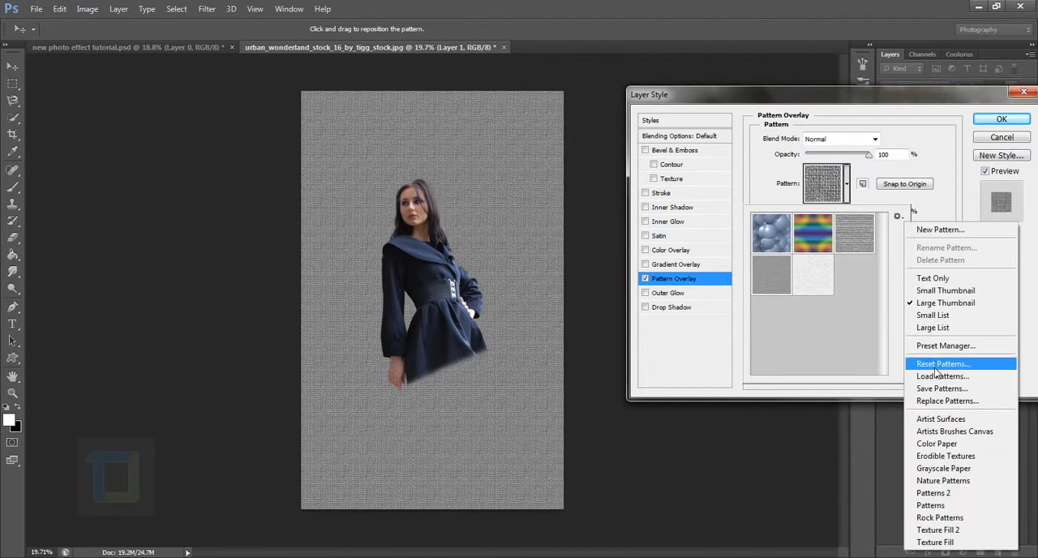
left_click(942, 418)
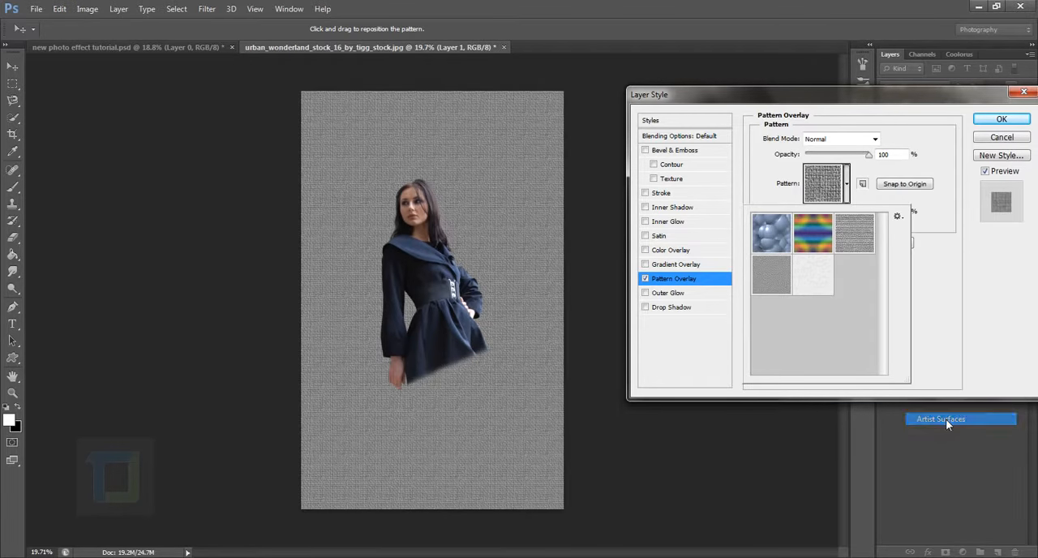
left_click(572, 220)
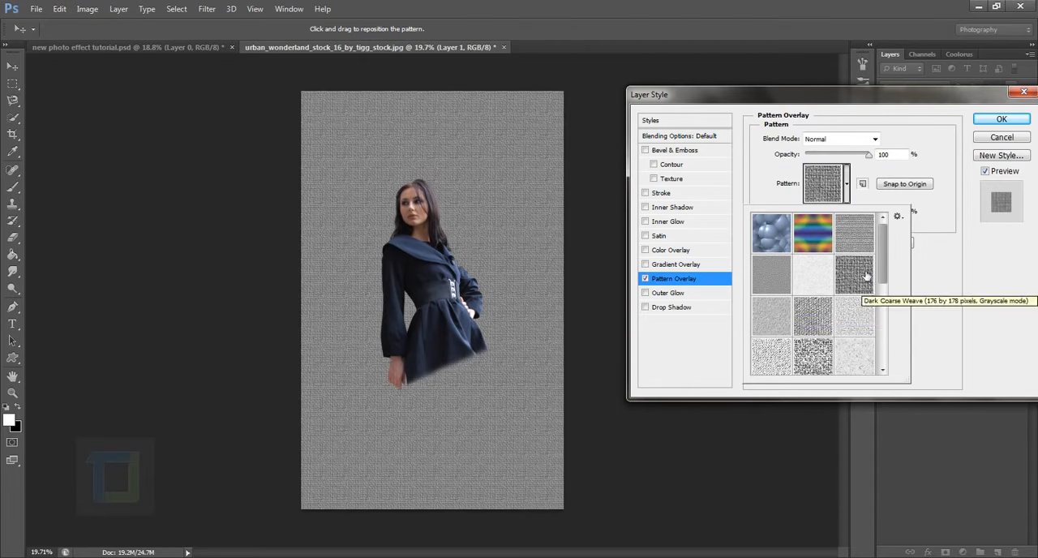
Try several Artist Surfaces patterns on the background, ending with the light, finely speckled one.
left_click(852, 278)
left_click(809, 314)
left_click(775, 326)
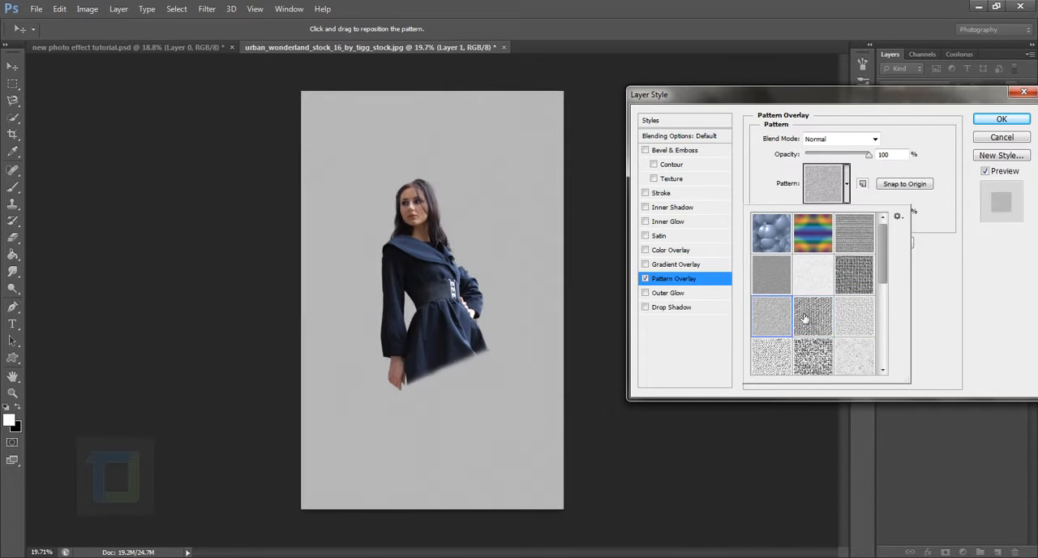
left_click(827, 286)
scroll(819, 300, "down", 2)
left_click(790, 328)
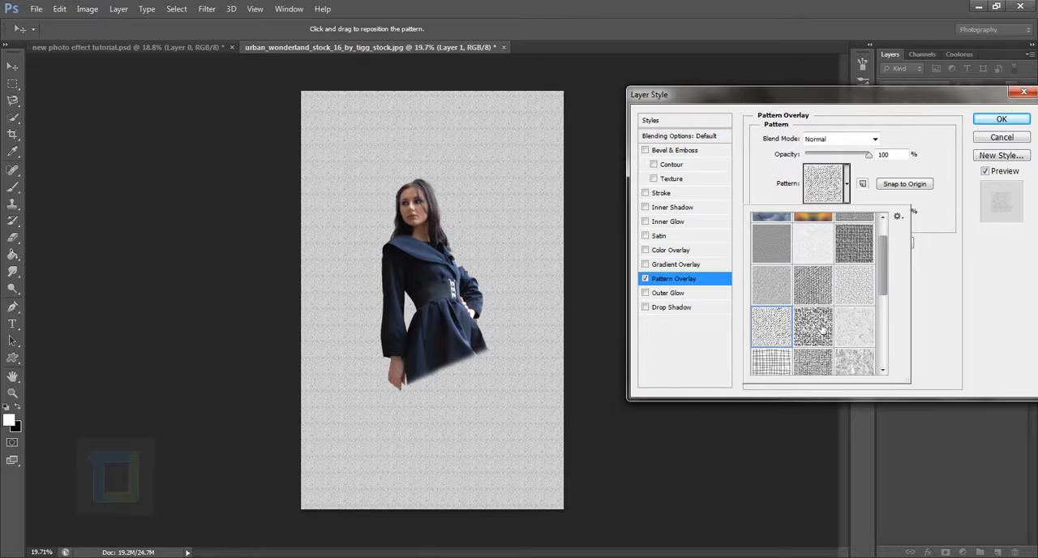
scroll(817, 329, "down", 1)
left_click(873, 289)
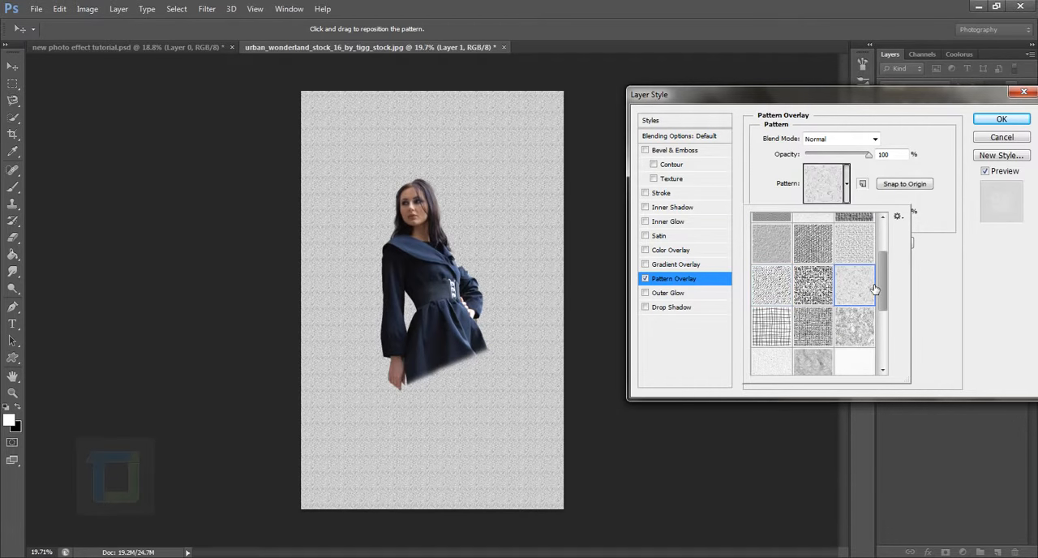
left_click(780, 363)
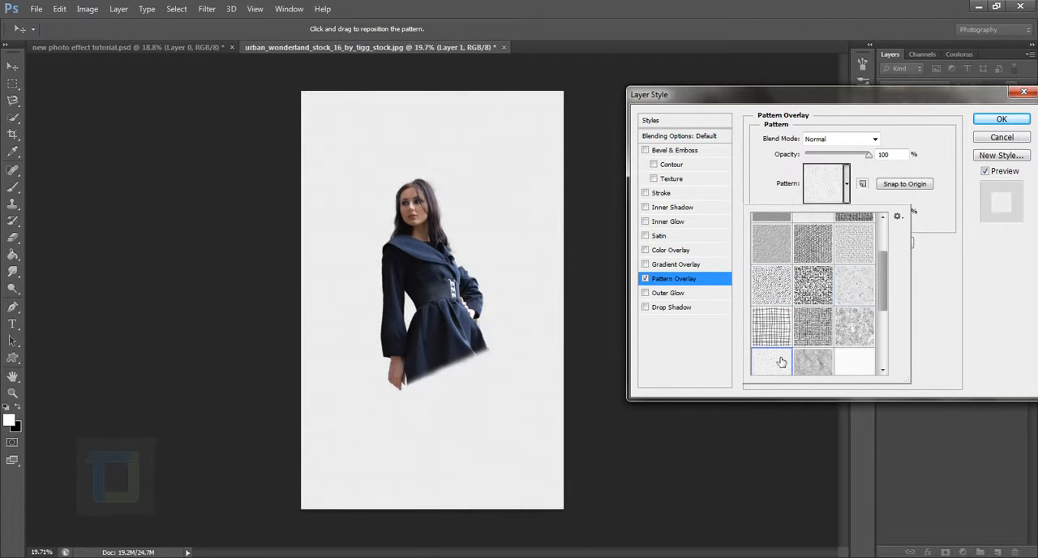
left_click(862, 299)
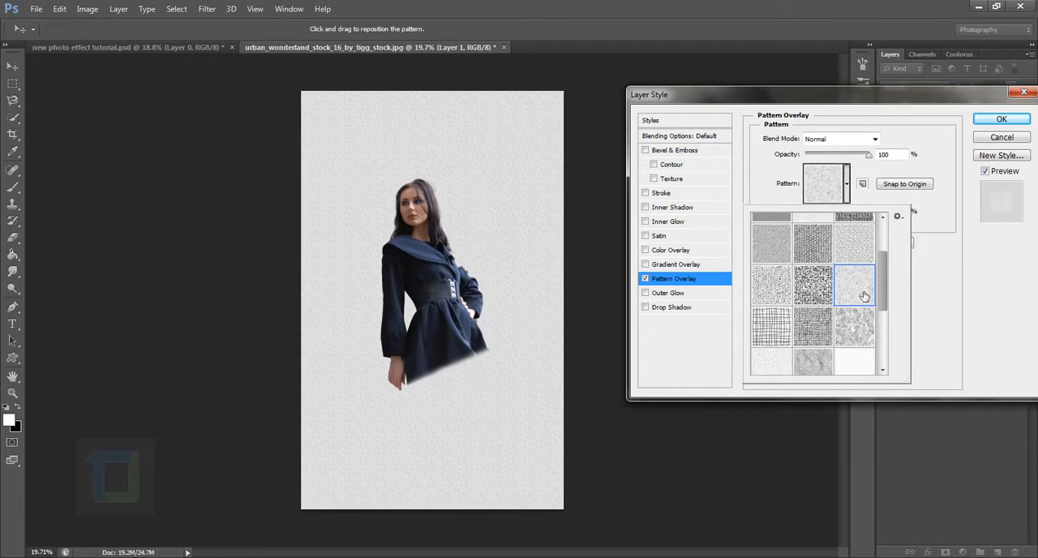
Enlarge the Pattern Overlay's scale to 462% and choose the mottled gray pattern from the Artist Surfaces set.
left_click(910, 250)
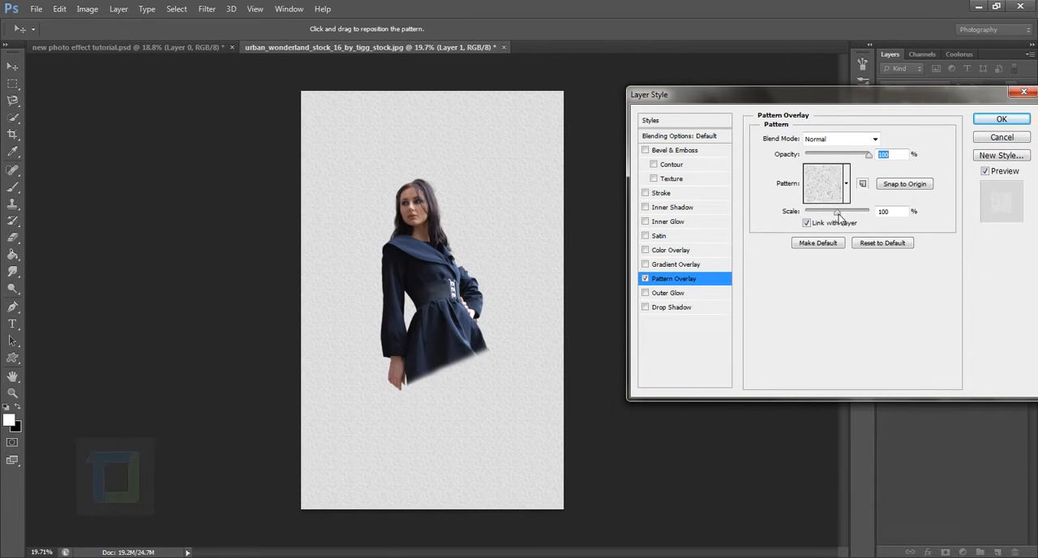
left_click_drag(838, 213, 853, 218)
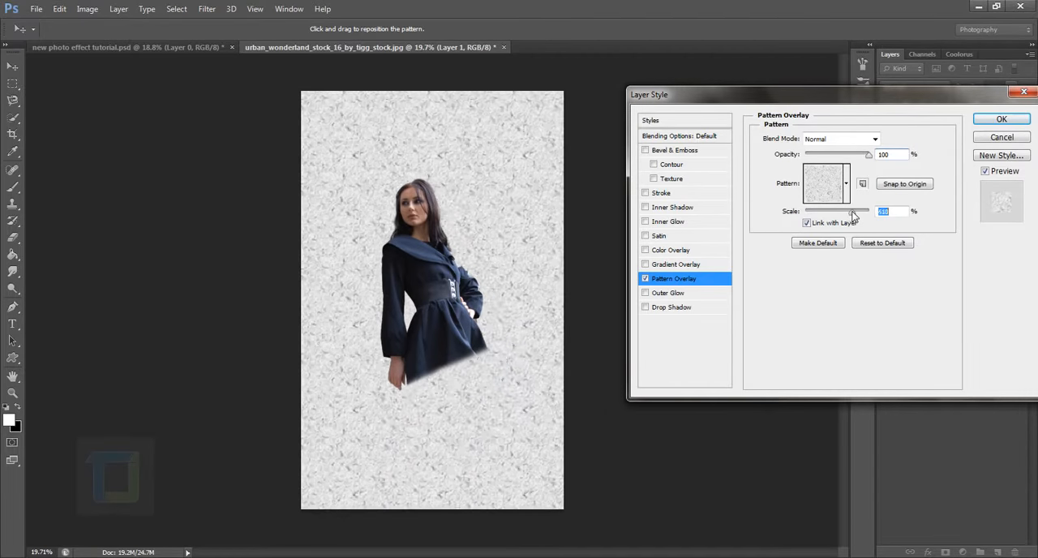
left_click(846, 183)
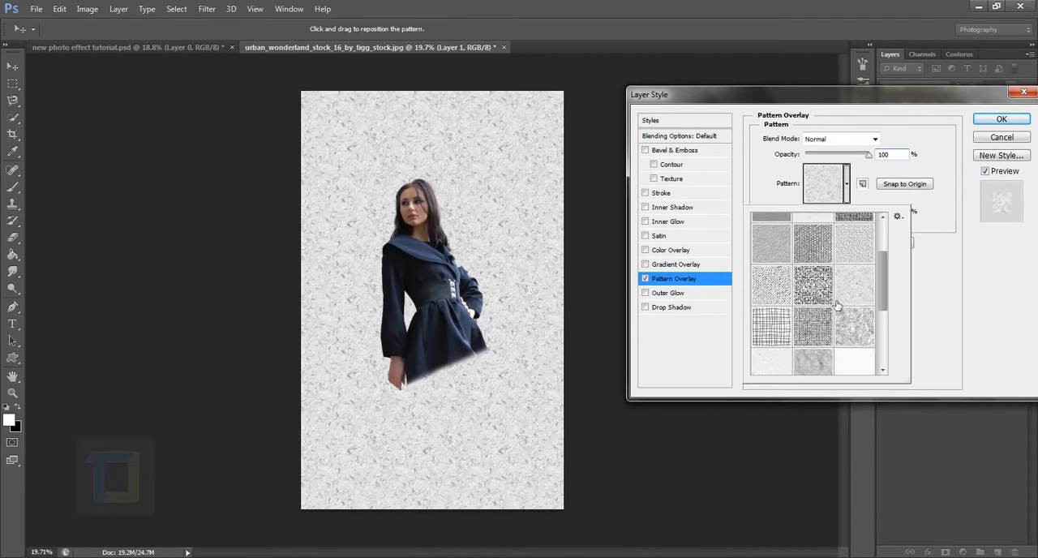
left_click(815, 326)
left_click(853, 326)
scroll(848, 299, "down", 2)
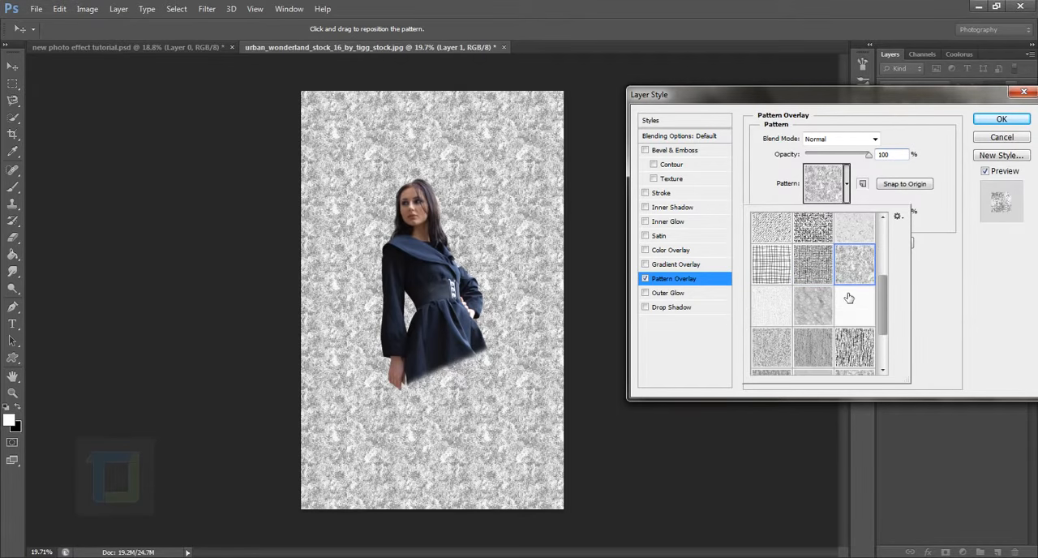
left_click(931, 294)
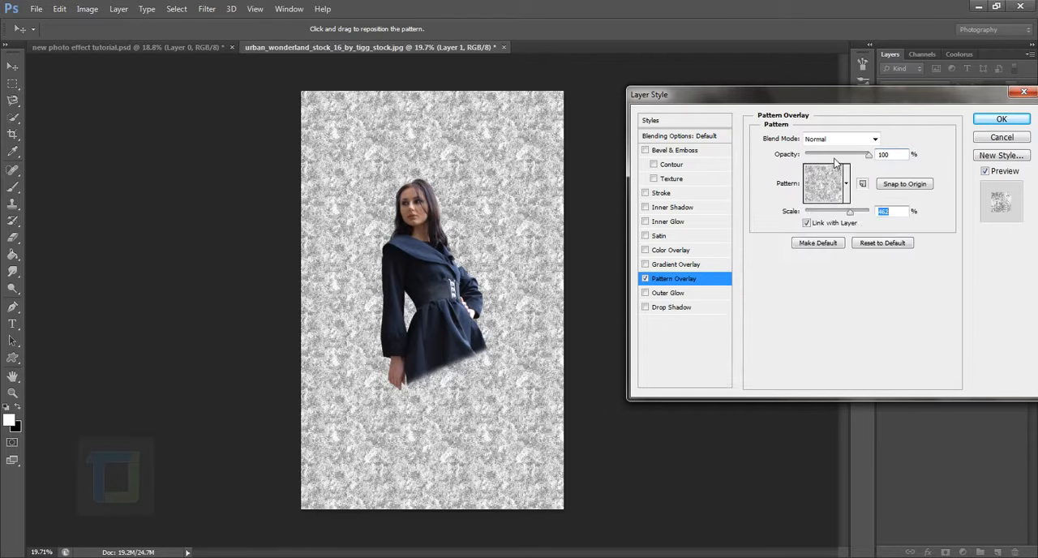
Set the Pattern Overlay's opacity to 21% and its scale to 406%, and apply the layer style.
left_click_drag(870, 160, 823, 168)
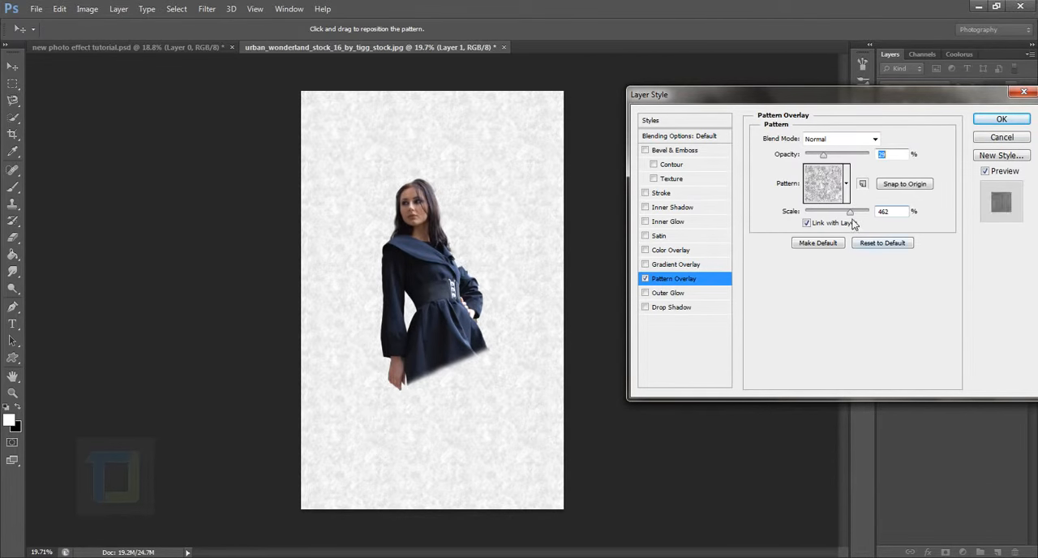
left_click_drag(851, 212, 849, 214)
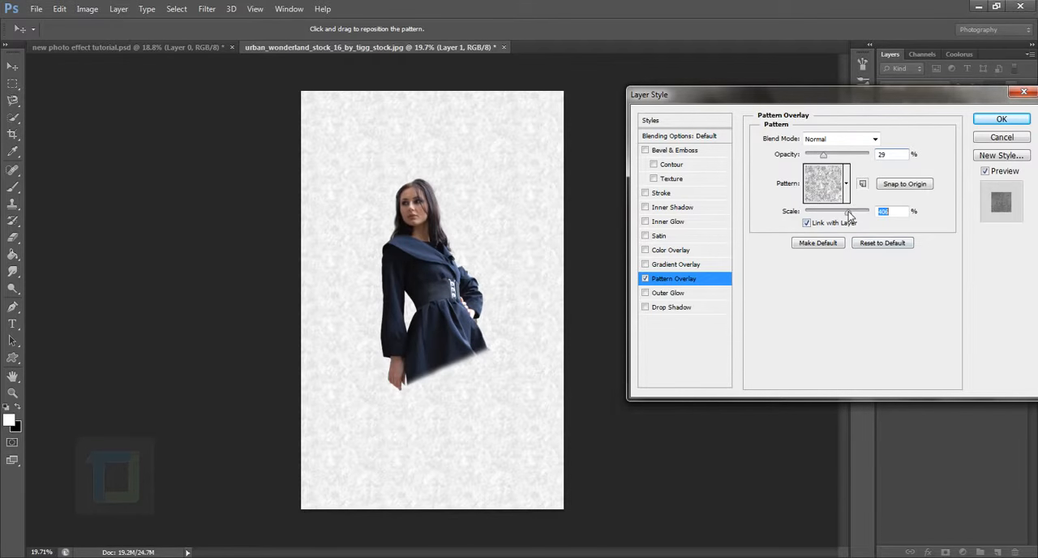
left_click_drag(823, 160, 814, 161)
left_click_drag(817, 160, 819, 162)
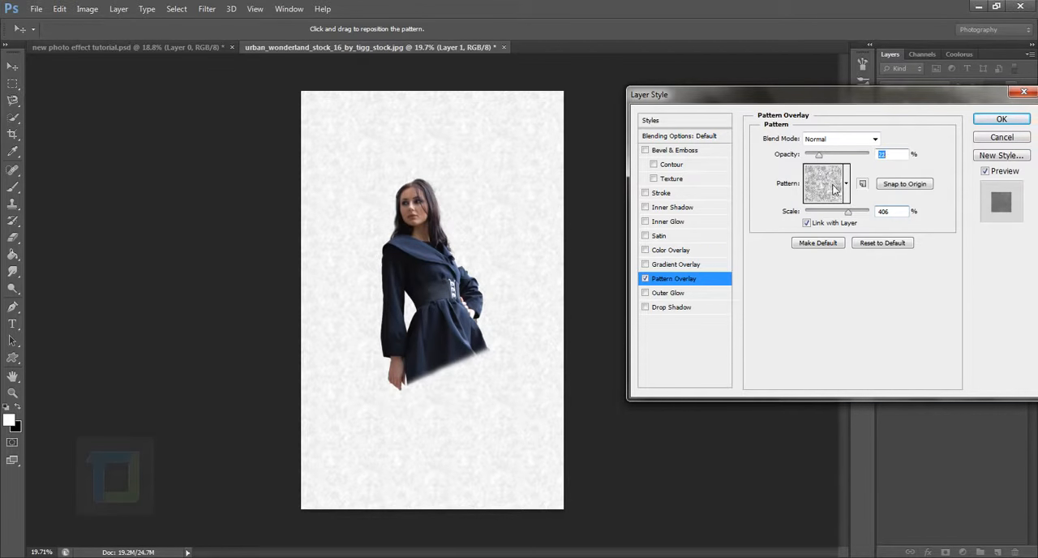
left_click(845, 183)
scroll(840, 331, "down", 2)
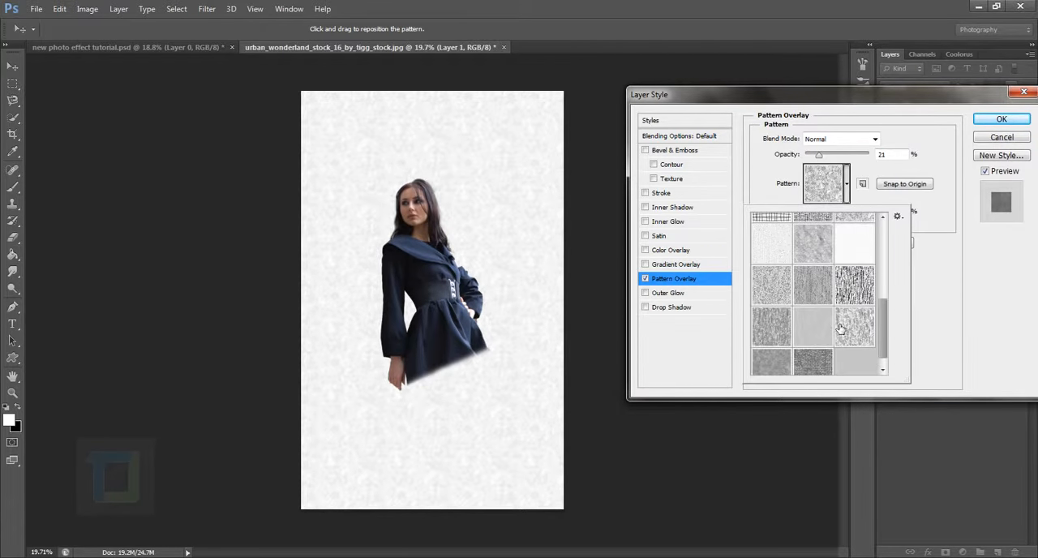
scroll(840, 329, "up", 5)
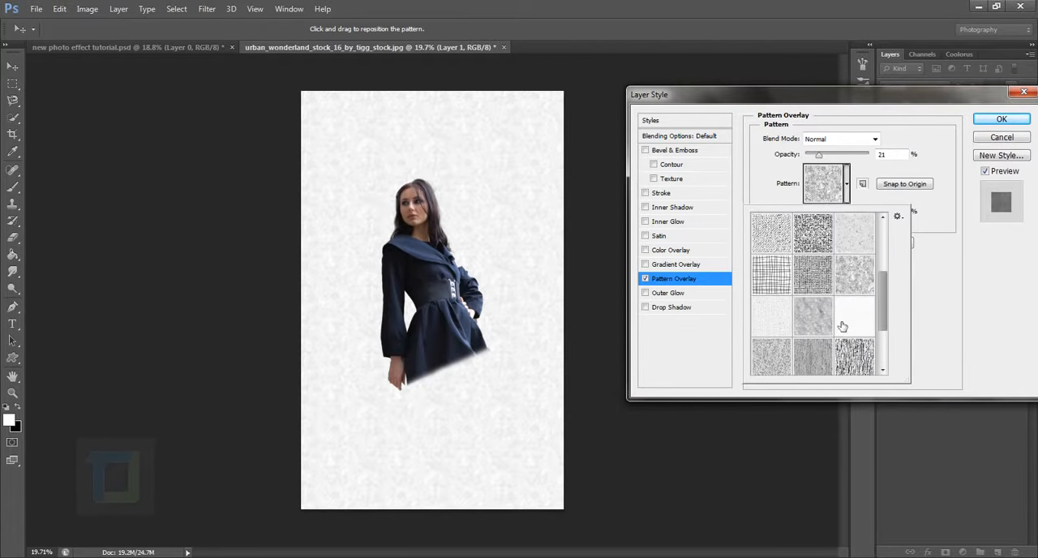
left_click(849, 183)
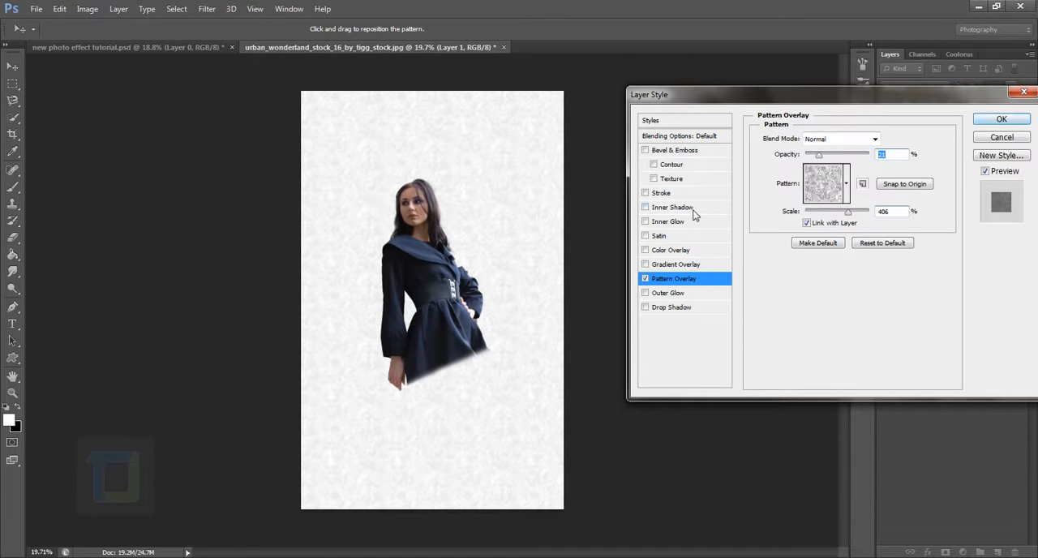
left_click(1001, 119)
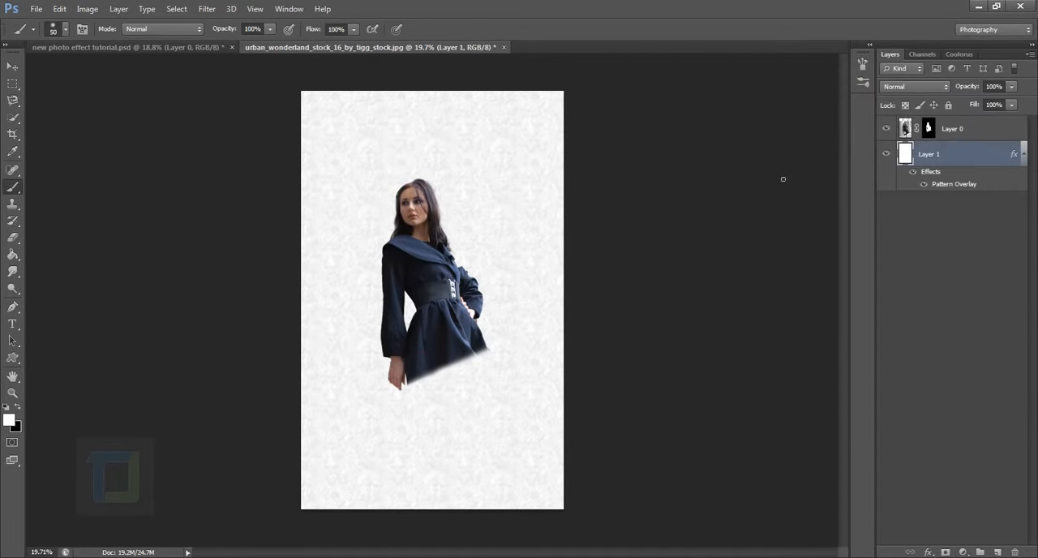
Compare the image with the Pattern Overlay effect and Layer 0 each hidden and shown.
left_click(923, 184)
left_click(923, 184)
left_click(973, 131)
left_click(886, 129)
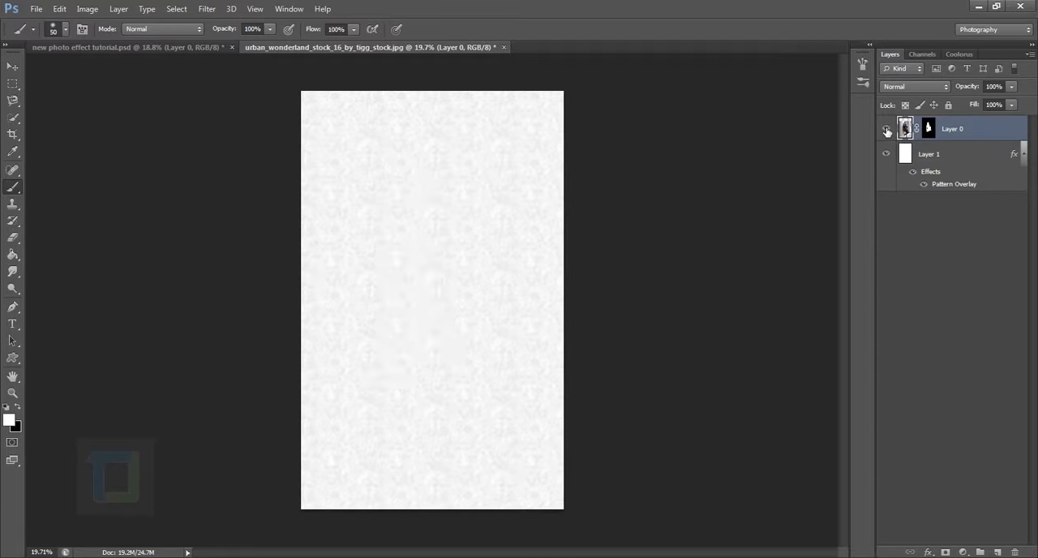
left_click(886, 130)
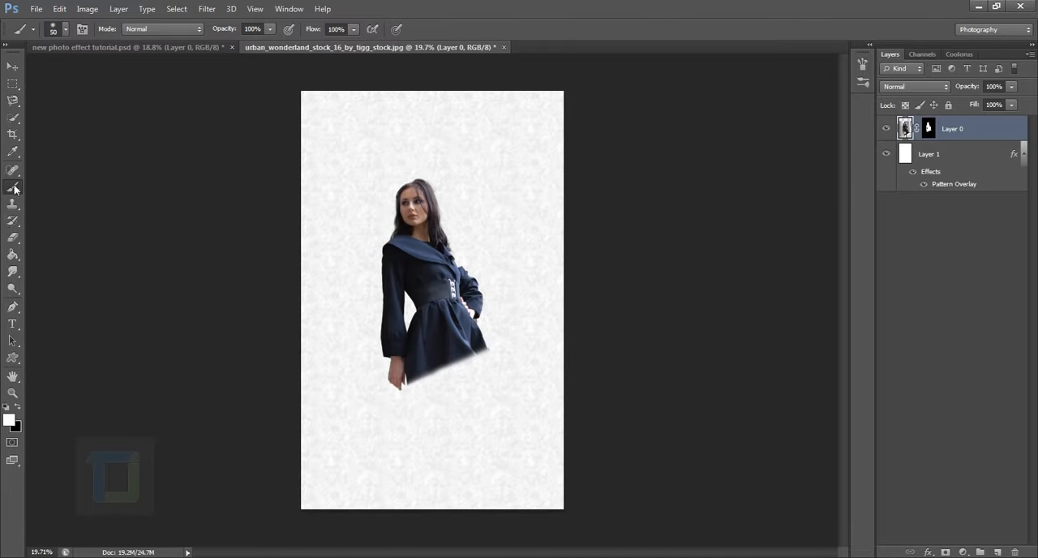
Reset the Brush tool's brush library to the default brushes.
left_click_drag(13, 188, 51, 187)
left_click(65, 31)
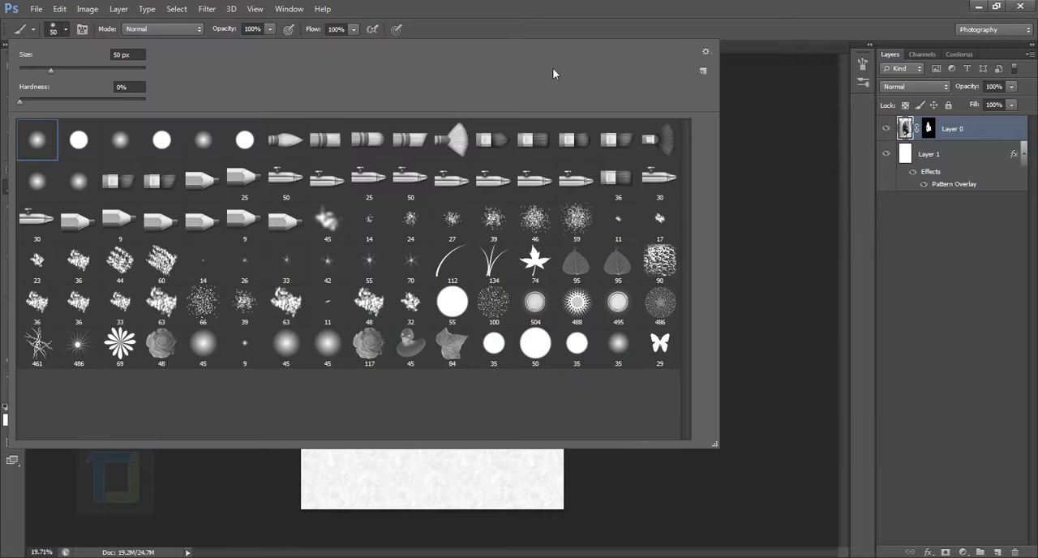
left_click(705, 52)
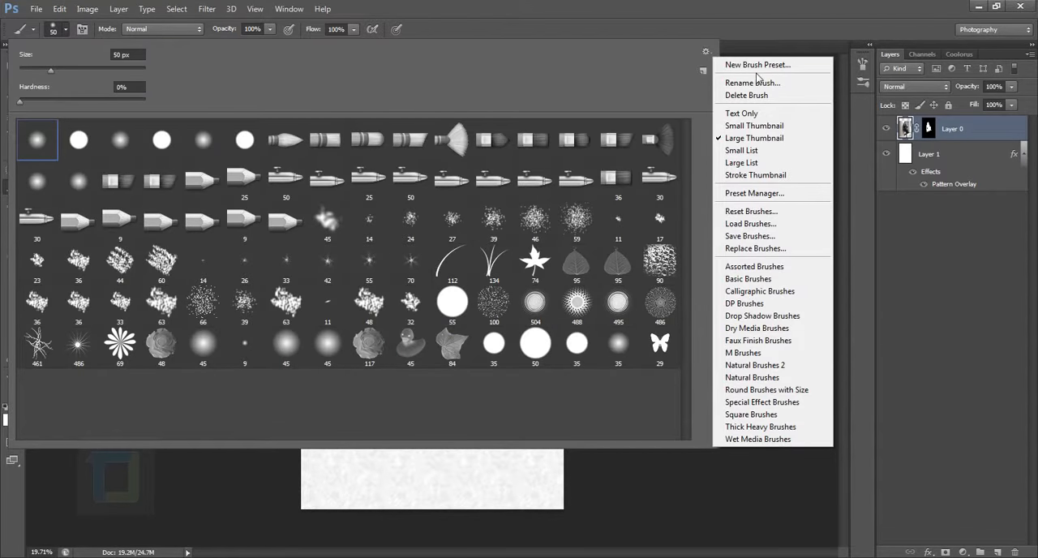
left_click(753, 213)
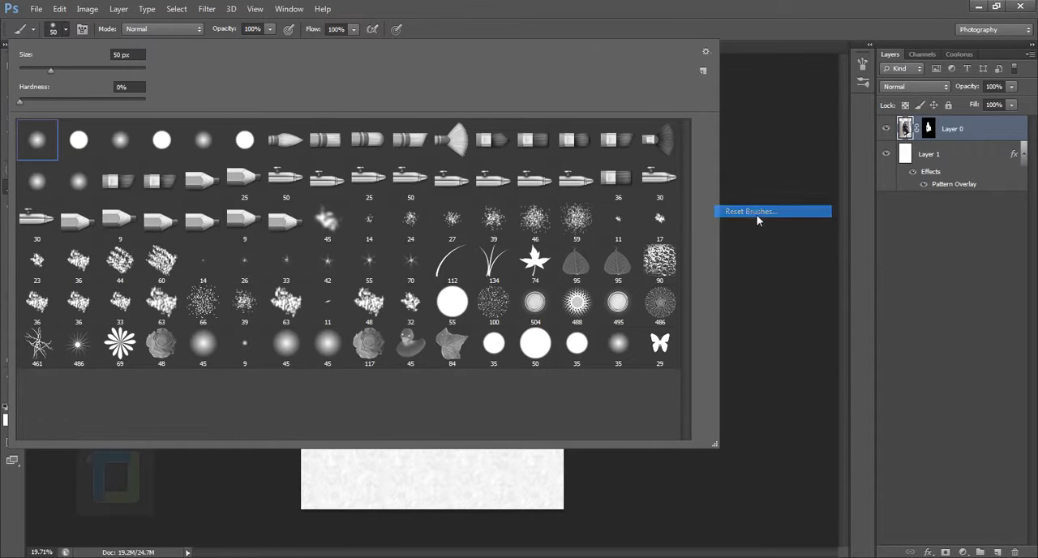
left_click(460, 222)
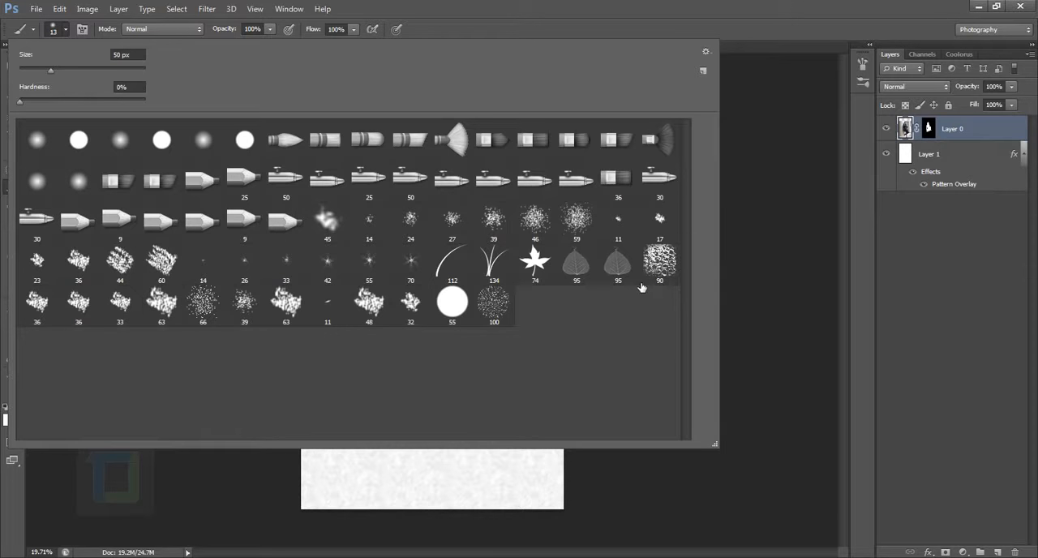
Append the DP Brushes set and choose its 461 px branch-shaped brush.
left_click(704, 69)
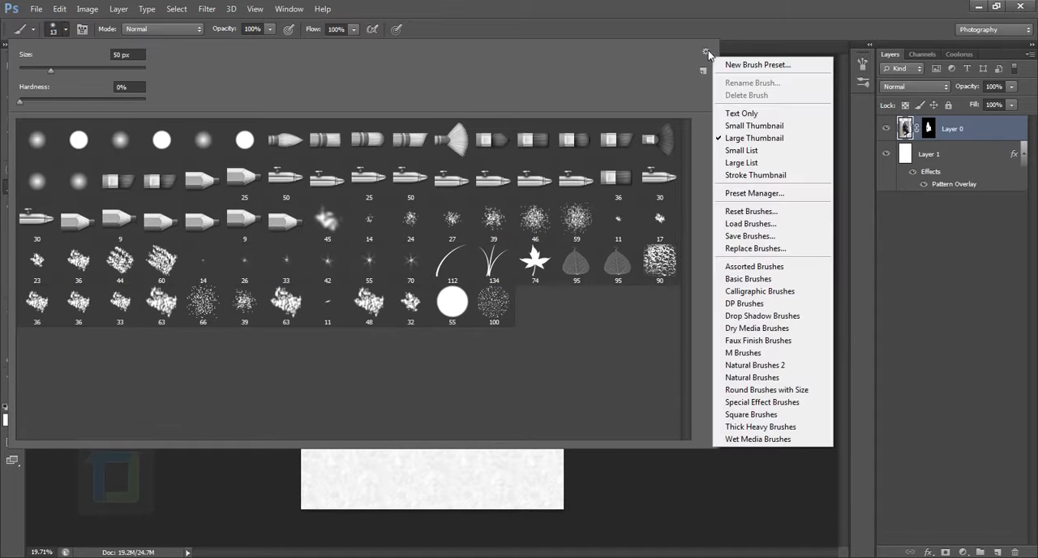
left_click(752, 305)
left_click(573, 221)
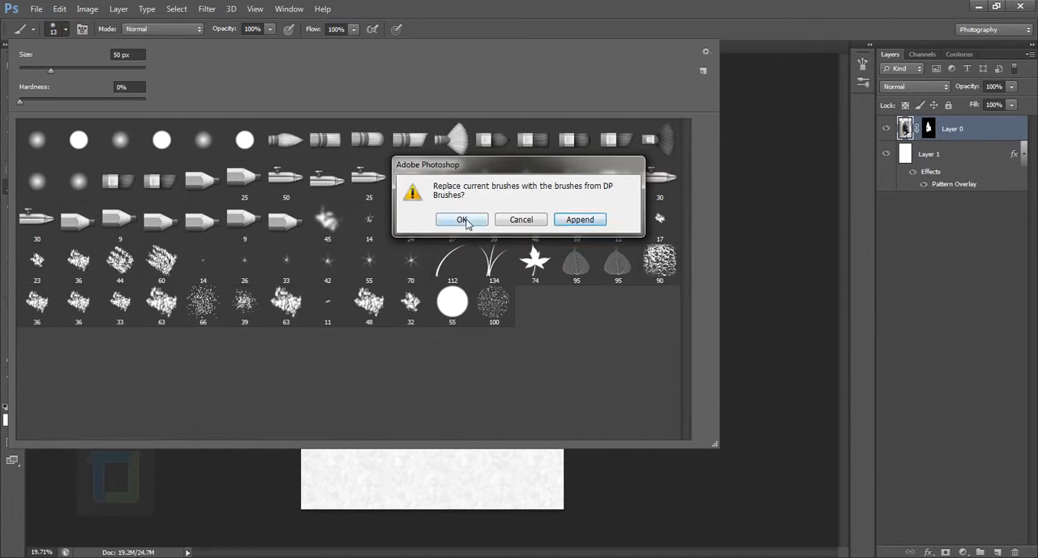
left_click(583, 222)
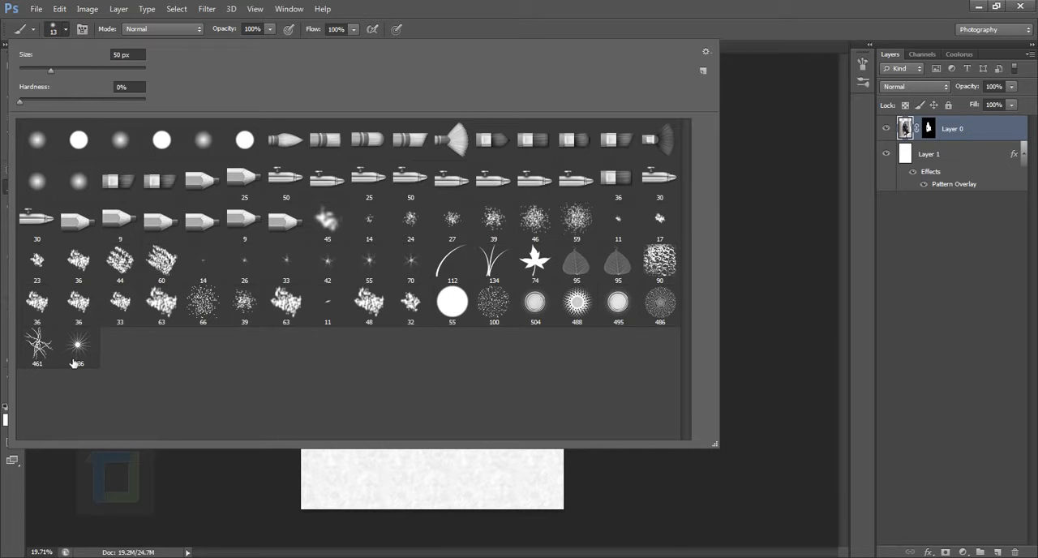
left_click(42, 347)
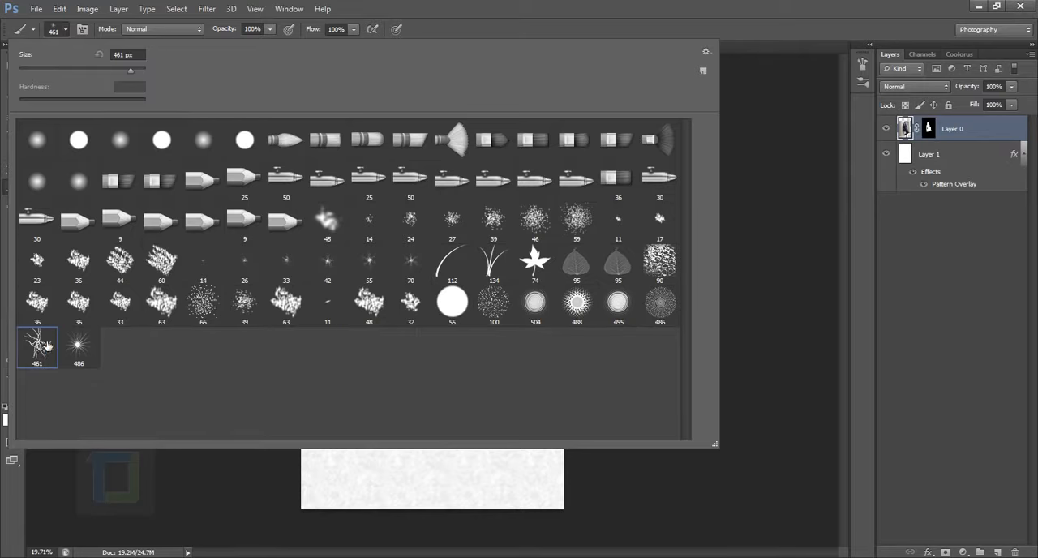
Create a new empty layer directly above Layer 1, beneath the woman's masked layer.
left_click(942, 138)
left_click(929, 130)
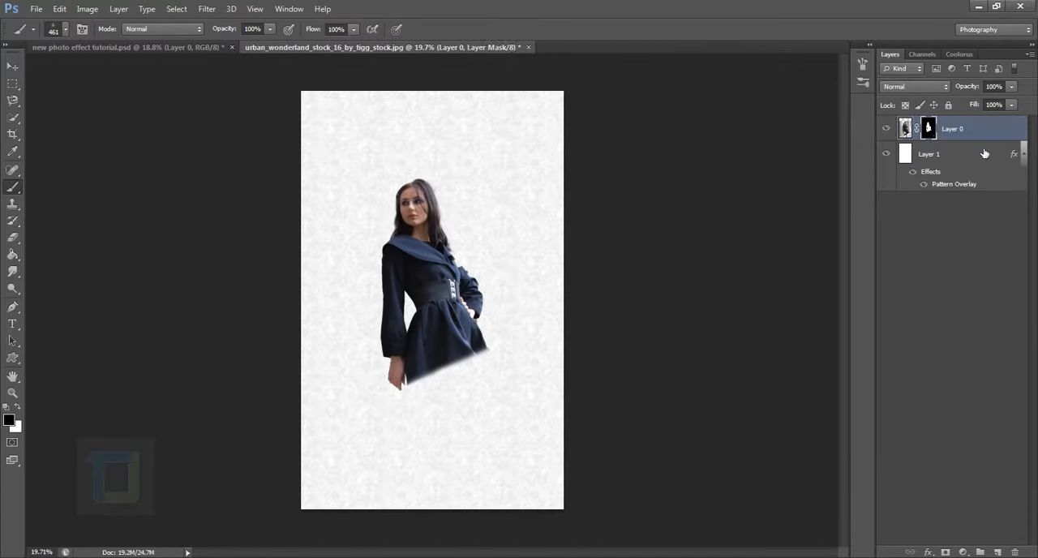
left_click(984, 154)
left_click(1003, 550)
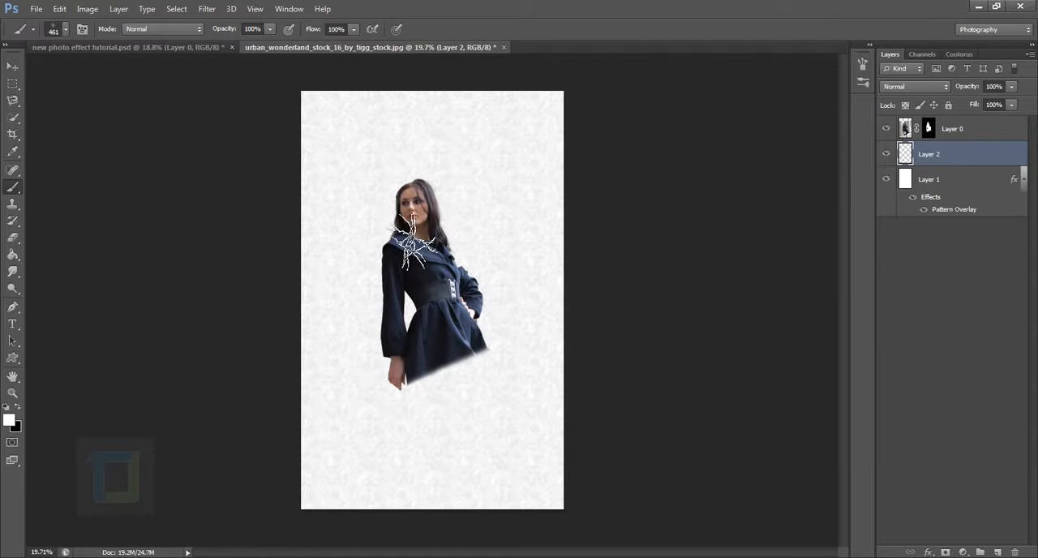
Undo the white trial branch stroke on Layer 2 and make black the foreground colour.
mouse_move(419, 414)
left_mouse_down()
mouse_move(398, 238)
mouse_move(411, 233)
left_mouse_up()
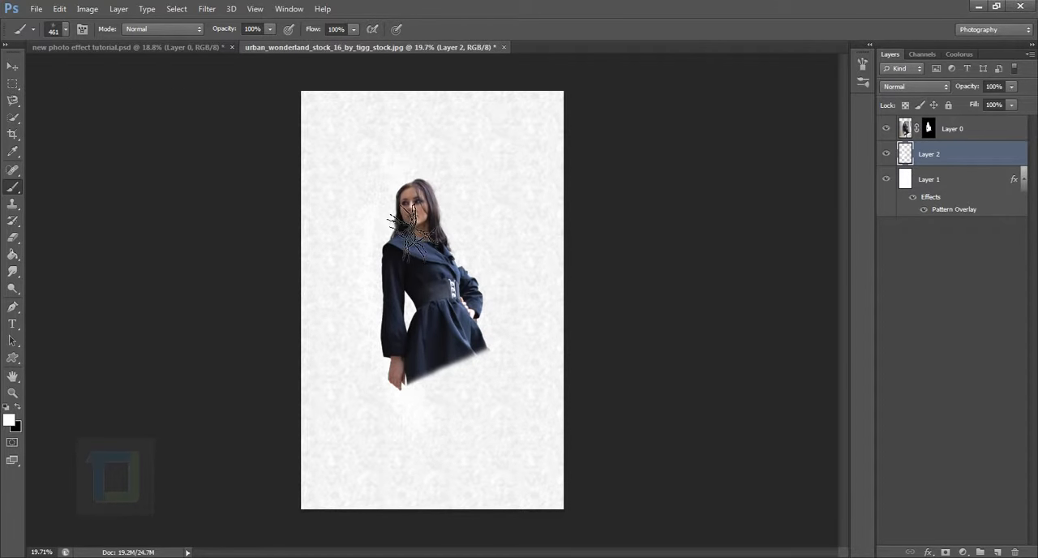
key("ctrl+z")
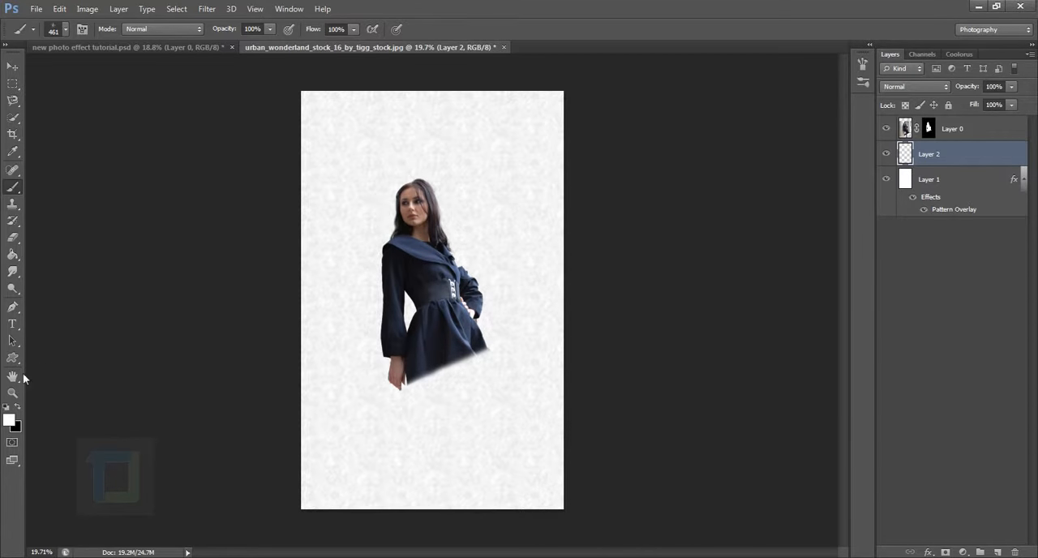
left_click(17, 407)
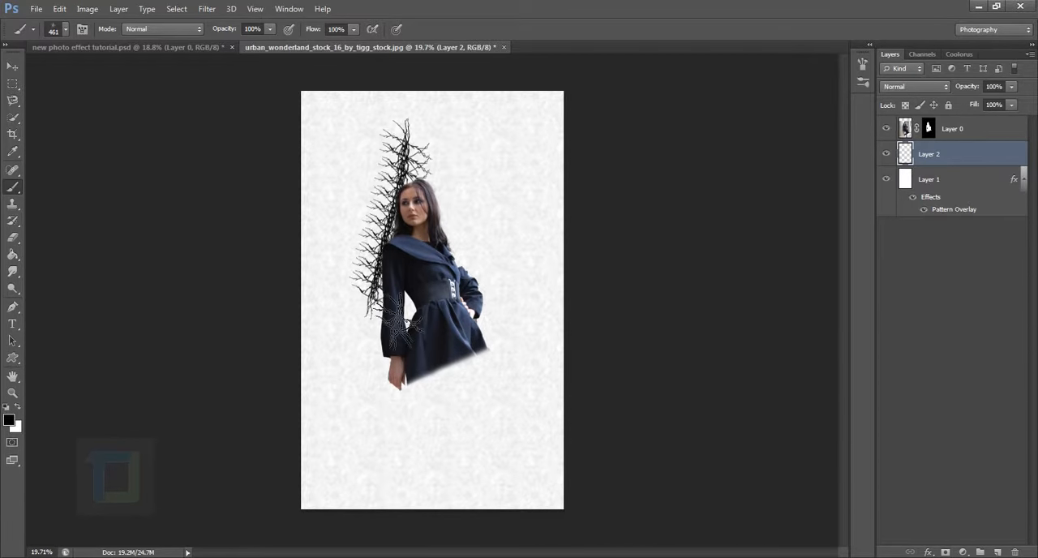
Try black branch strokes on Layer 2 and compare them in front of and behind the woman's layer.
mouse_move(433, 172)
left_mouse_down()
mouse_move(417, 336)
mouse_move(395, 405)
left_mouse_up()
left_click_drag(457, 266, 456, 403)
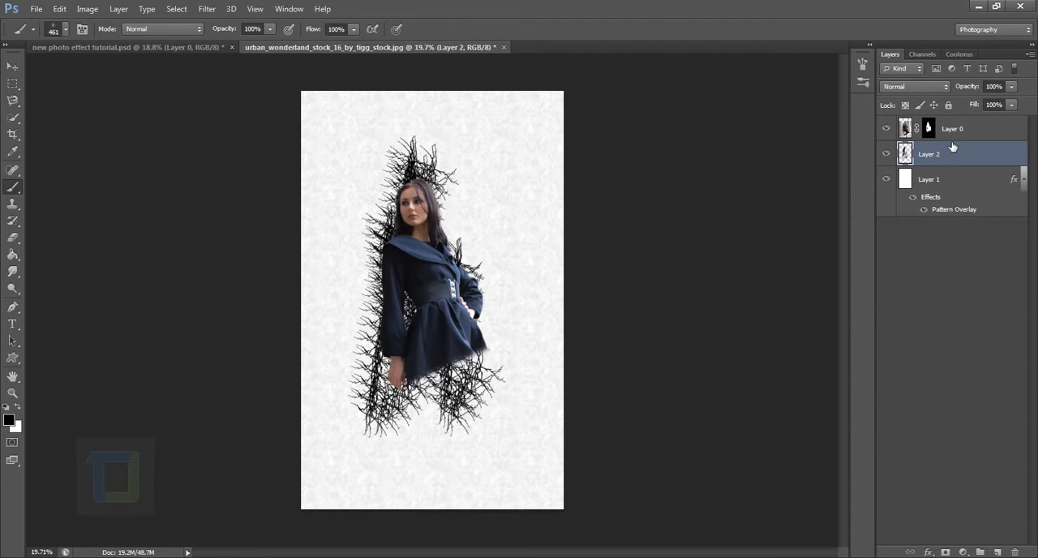
left_click_drag(976, 161, 976, 125)
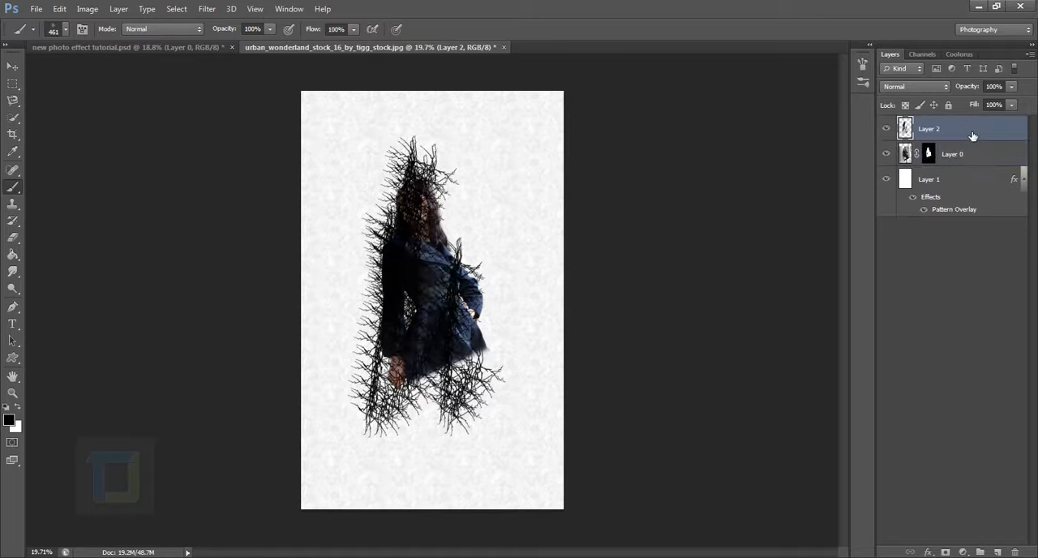
left_click_drag(972, 136, 977, 170)
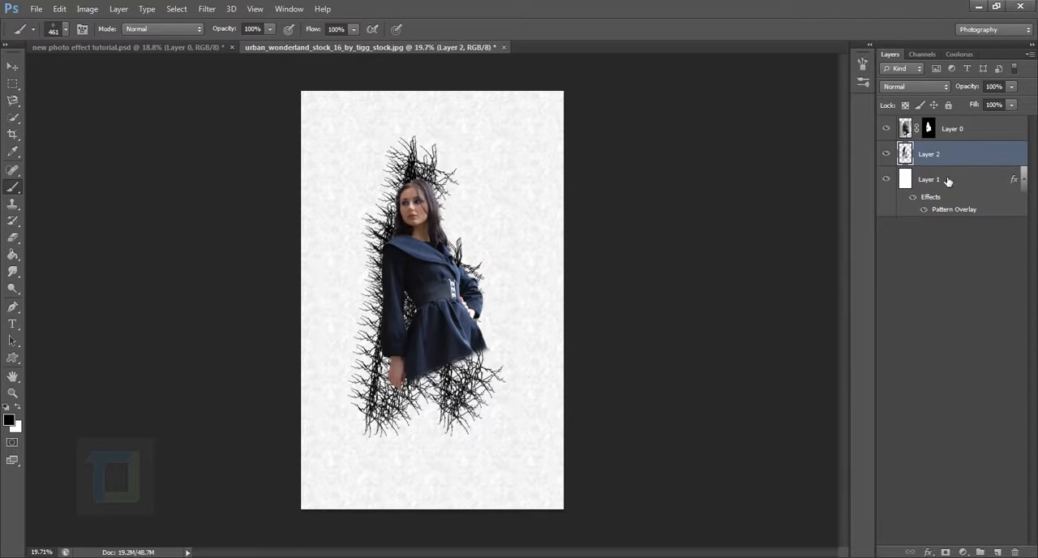
Undo the trial black branch strokes and layer reordering, back to an empty Layer 2.
key("ctrl+alt+z")
key("ctrl+alt+z")
key("ctrl+alt+z")
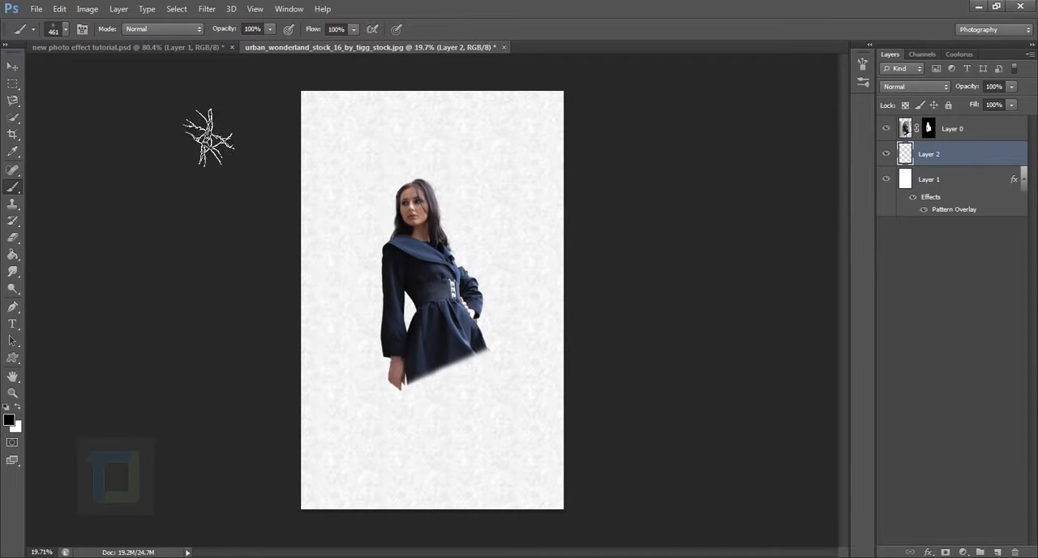
Enable Scattering for the branch brush with a Count of 2 and a Scatter of 62%.
left_click(81, 30)
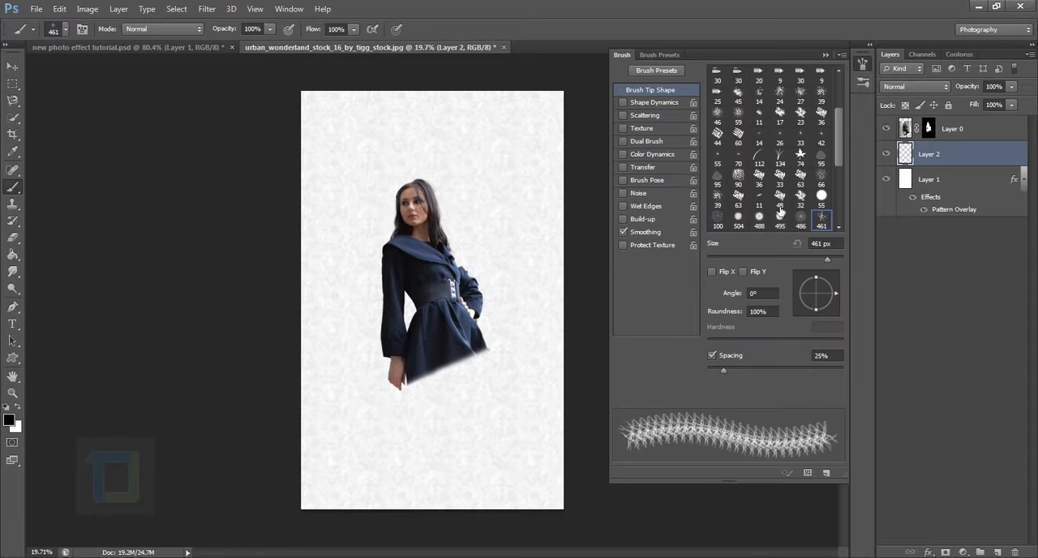
left_click(622, 115)
left_click(642, 115)
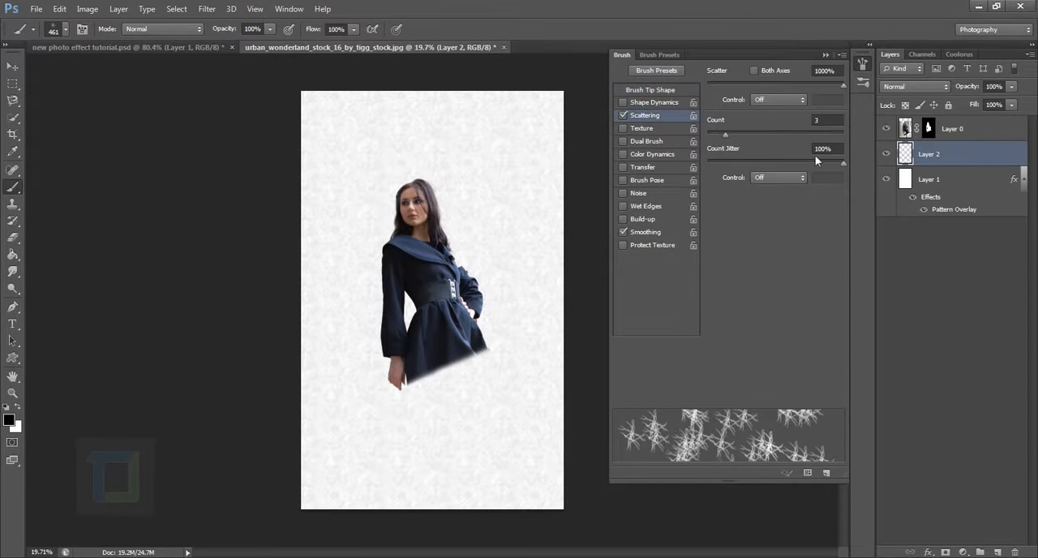
mouse_move(725, 138)
left_mouse_down()
mouse_move(707, 135)
mouse_move(716, 133)
left_mouse_up()
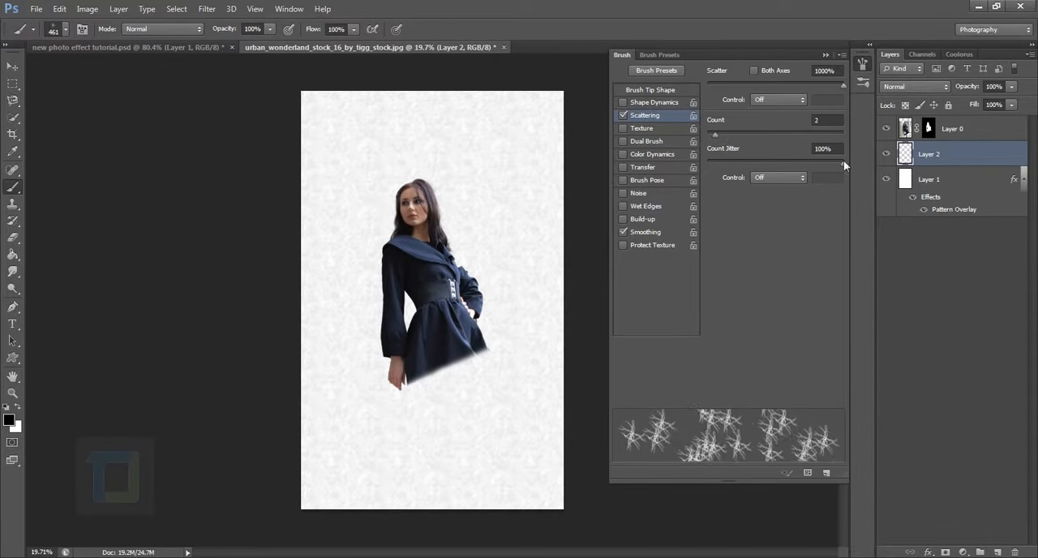
mouse_move(844, 86)
left_mouse_down()
mouse_move(687, 82)
mouse_move(715, 83)
left_mouse_up()
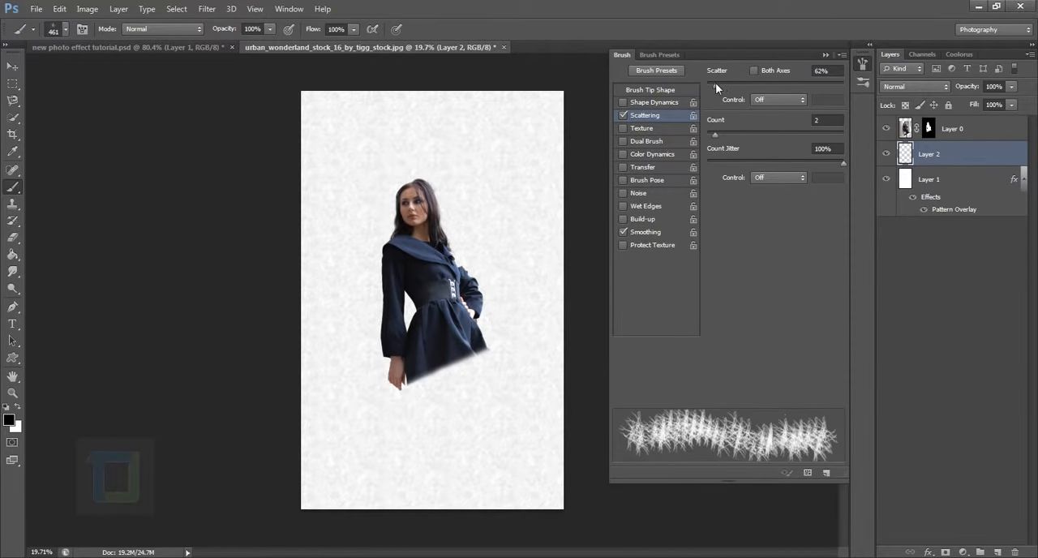
Enable Shape Dynamics with Size Jitter 100%, Minimum Diameter 22%, Angle Jitter 100% and Roundness Jitter 56%.
left_click(636, 104)
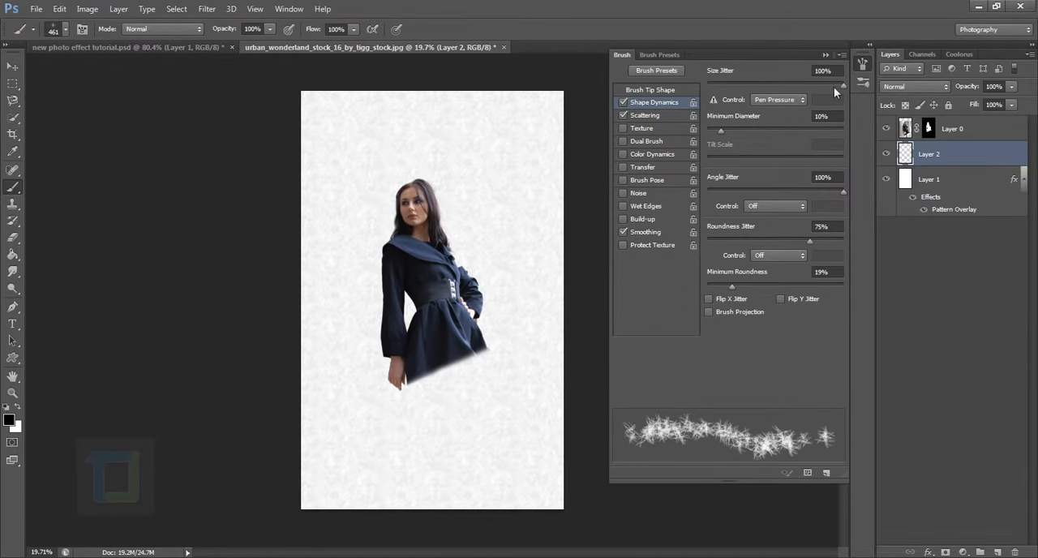
left_click_drag(843, 86, 854, 86)
mouse_move(720, 130)
left_mouse_down()
mouse_move(702, 130)
mouse_move(775, 133)
mouse_move(737, 135)
left_mouse_up()
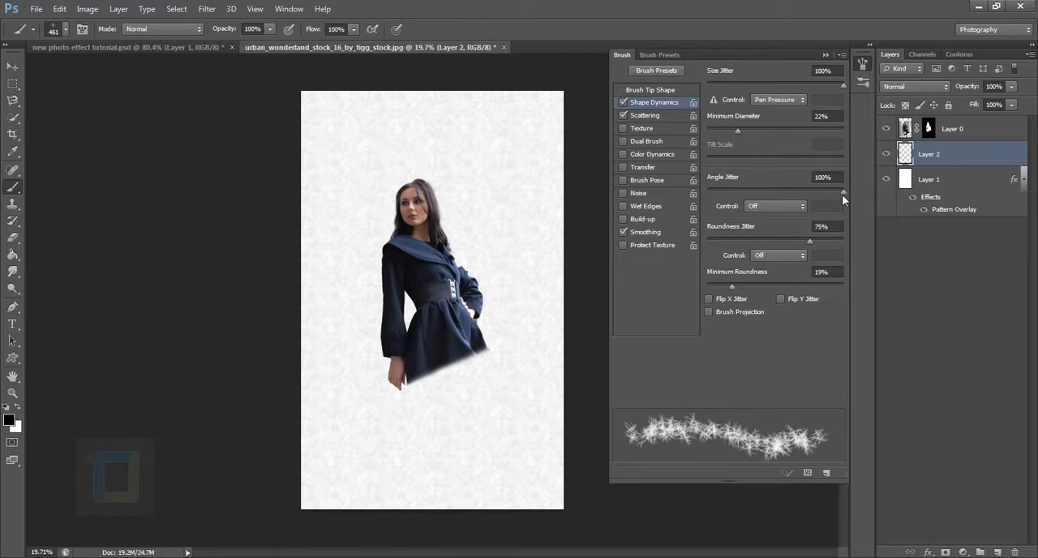
mouse_move(842, 194)
left_mouse_down()
mouse_move(757, 184)
mouse_move(834, 193)
mouse_move(785, 200)
mouse_move(855, 199)
left_mouse_up()
mouse_move(809, 241)
left_mouse_down()
mouse_move(846, 241)
mouse_move(769, 243)
mouse_move(780, 242)
left_mouse_up()
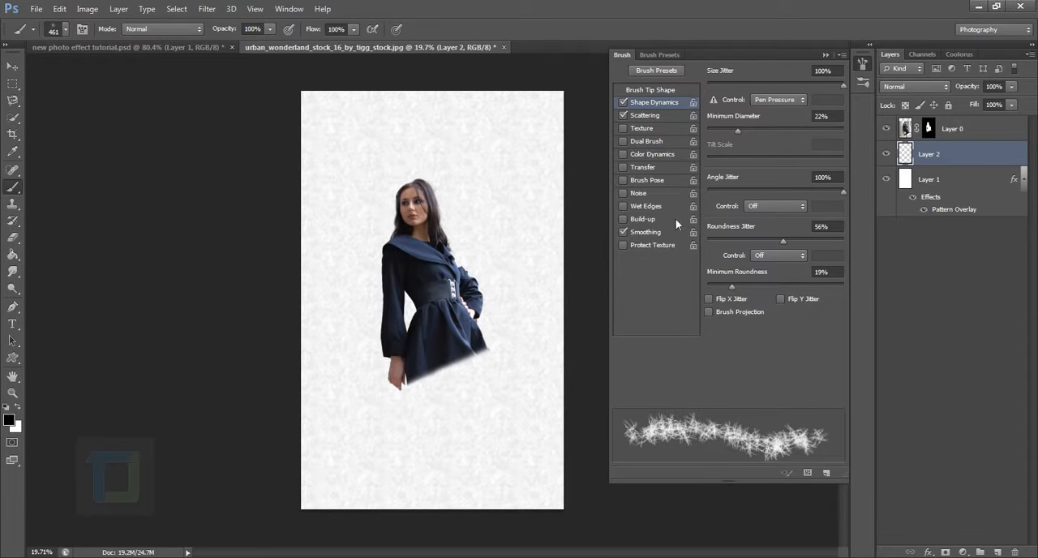
Enable Color Dynamics for the brush with Foreground/Background Jitter 100% and Hue Jitter 5%.
left_click(660, 155)
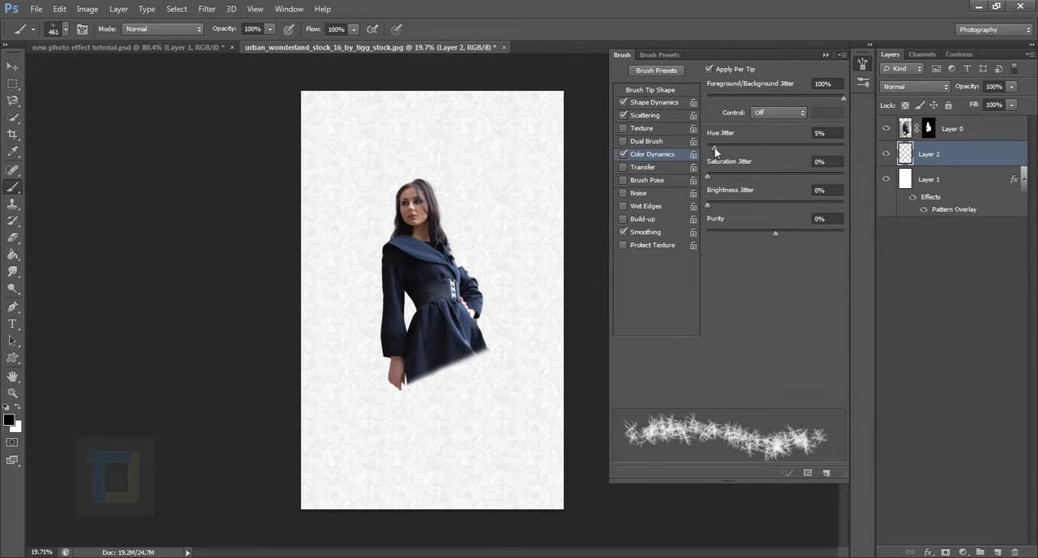
mouse_move(714, 147)
left_mouse_down()
mouse_move(724, 147)
mouse_move(715, 149)
left_mouse_up()
left_click(622, 153)
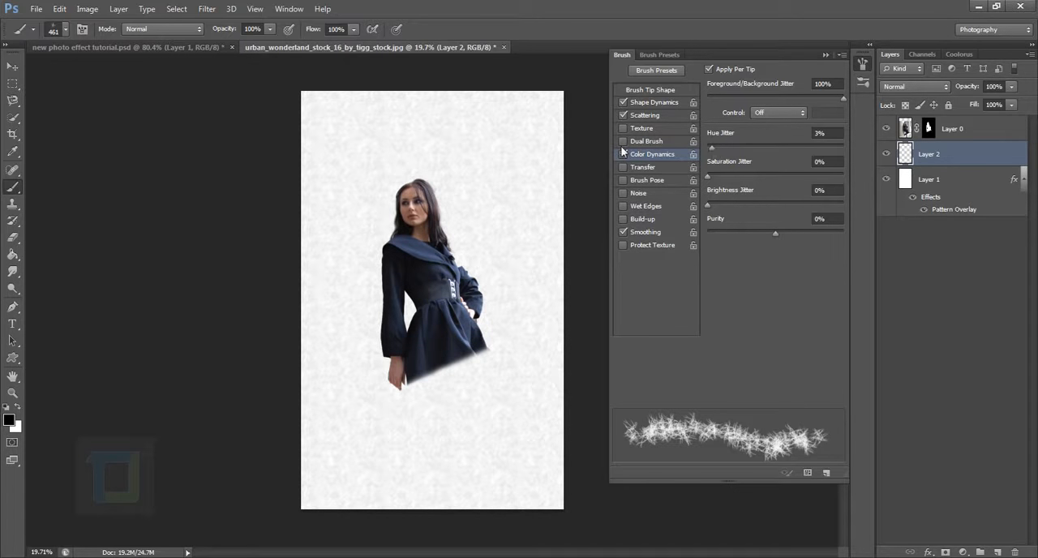
Try a Scatter of 619%, bring it back down to a low amount, and close the brush settings.
left_click(648, 103)
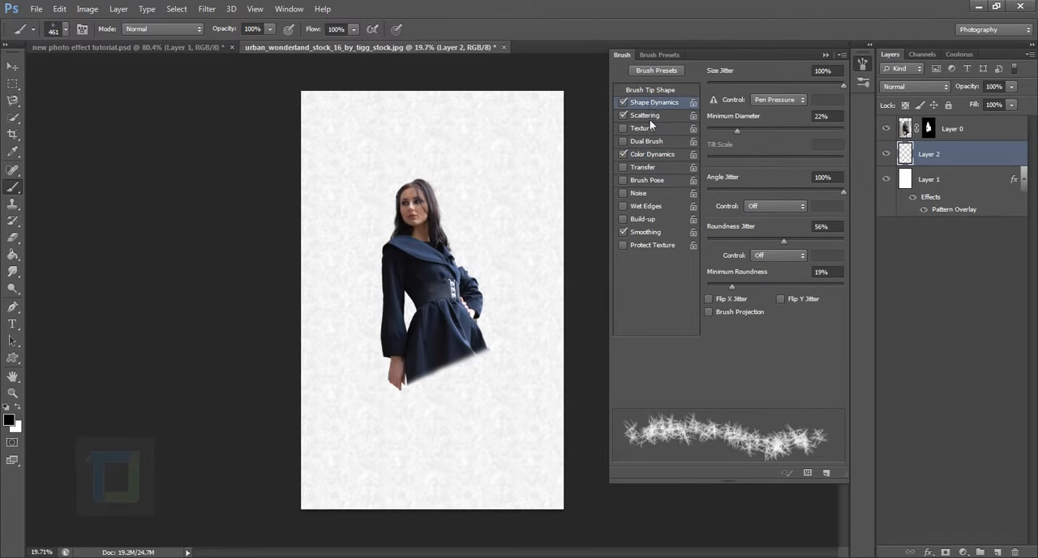
left_click(649, 114)
left_click_drag(715, 84, 790, 84)
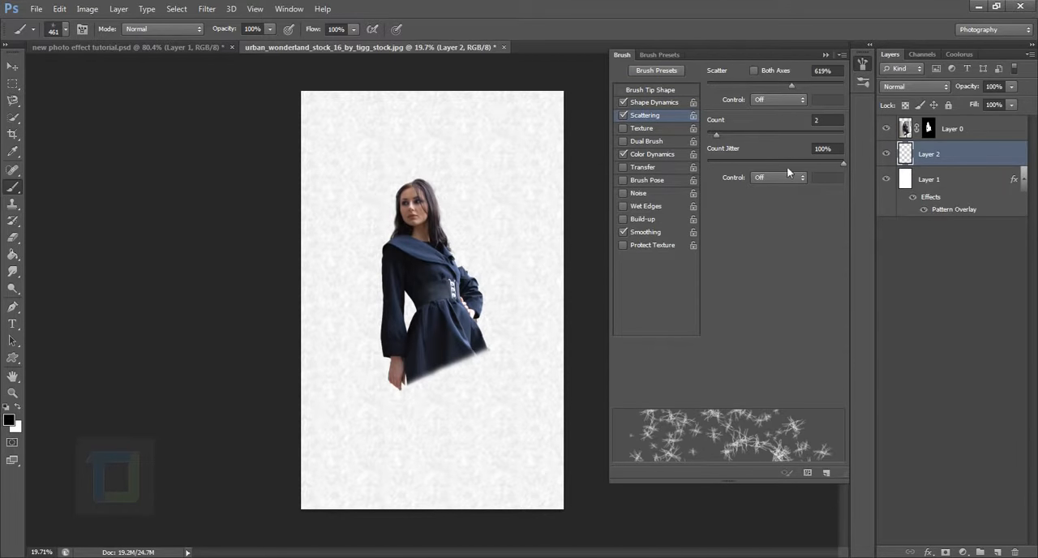
left_click_drag(791, 85, 712, 87)
left_click(825, 55)
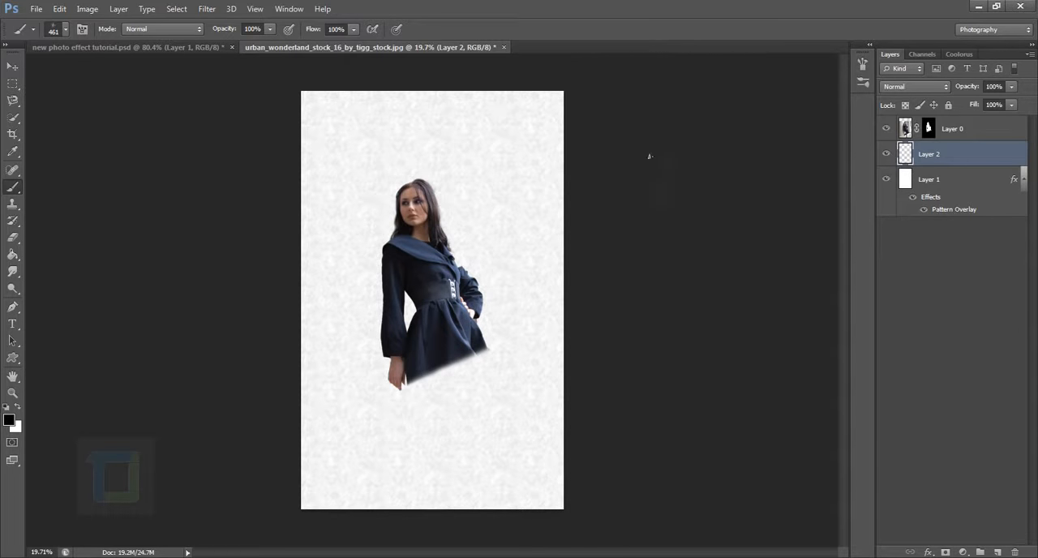
Paint scattered branch shapes on Layer 2 all around the woman's outline, from her head down to her skirt.
mouse_move(403, 193)
left_mouse_down()
mouse_move(370, 276)
mouse_move(390, 389)
mouse_move(423, 396)
mouse_move(490, 357)
mouse_move(454, 236)
mouse_move(410, 152)
mouse_move(453, 228)
left_mouse_up()
scroll(455, 212, "up", 4)
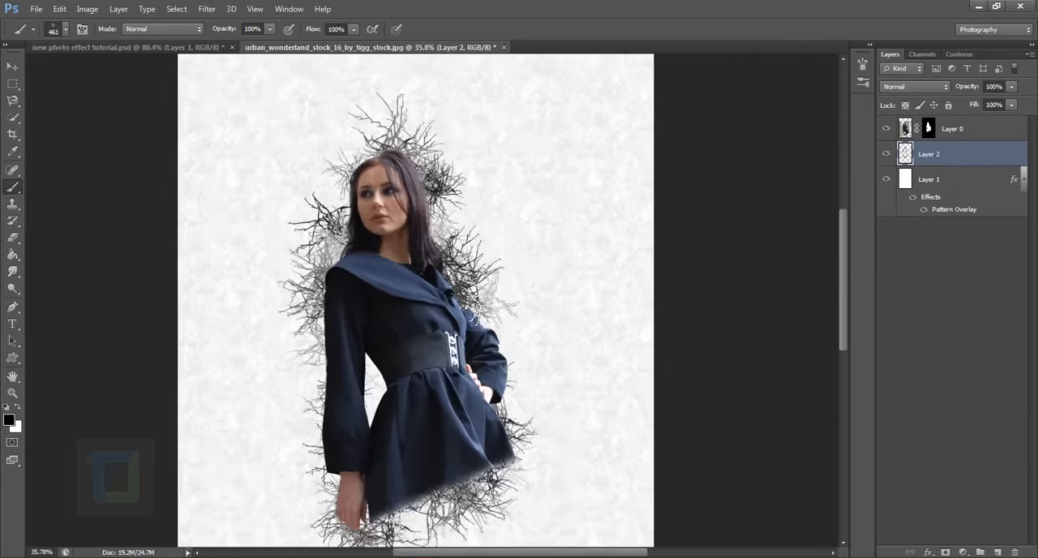
scroll(531, 308, "down", 2)
scroll(527, 293, "down", 2)
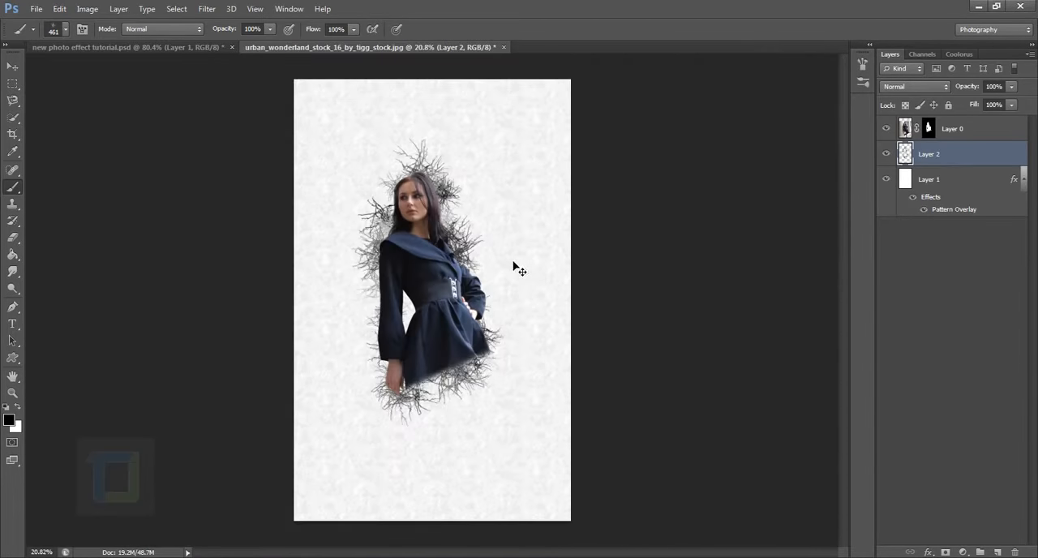
scroll(409, 167, "up", 3)
scroll(511, 210, "up", 2)
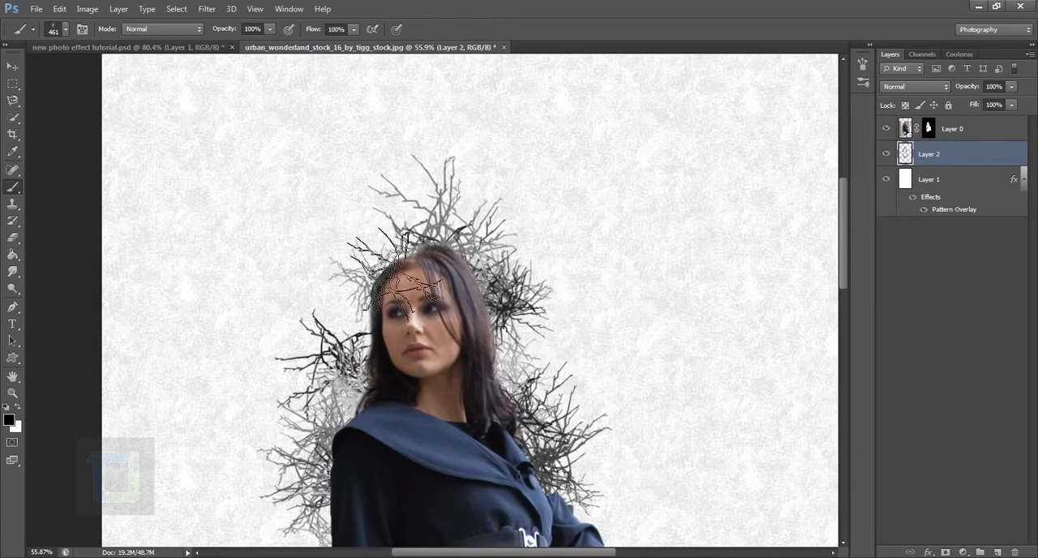
Erase the branches directly above the woman's head on Layer 2 with a 300 px eraser.
left_click(20, 238)
left_click(76, 235)
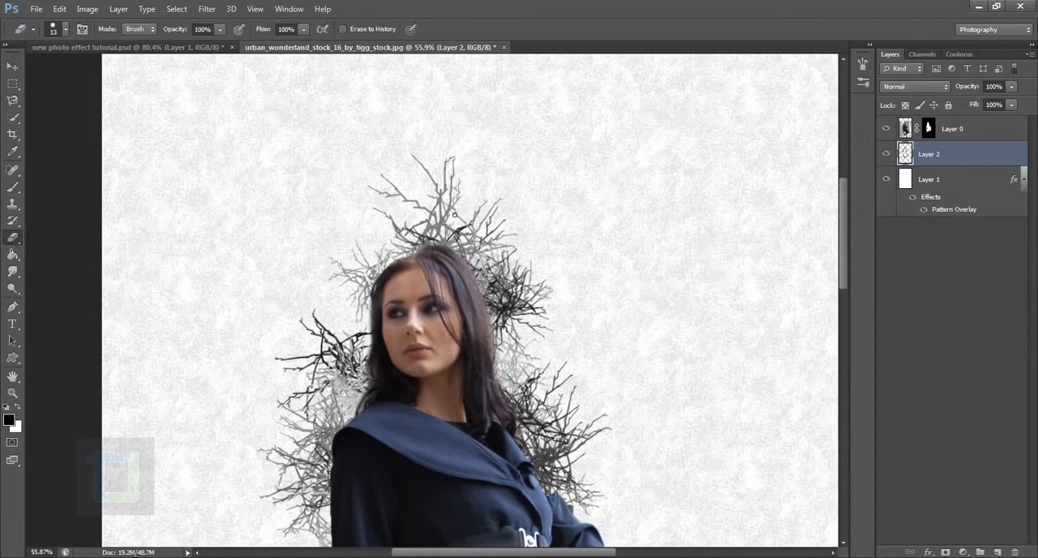
key("bracketright")
key("bracketright")
key("bracketright")
key("bracketright")
key("bracketright")
key("bracketright")
key("bracketright")
key("bracketright")
key("bracketright")
key("bracketright")
key("bracketright")
key("bracketright")
key("bracketright")
mouse_move(468, 280)
left_mouse_down()
mouse_move(479, 243)
mouse_move(438, 211)
mouse_move(373, 276)
mouse_move(435, 327)
left_mouse_up()
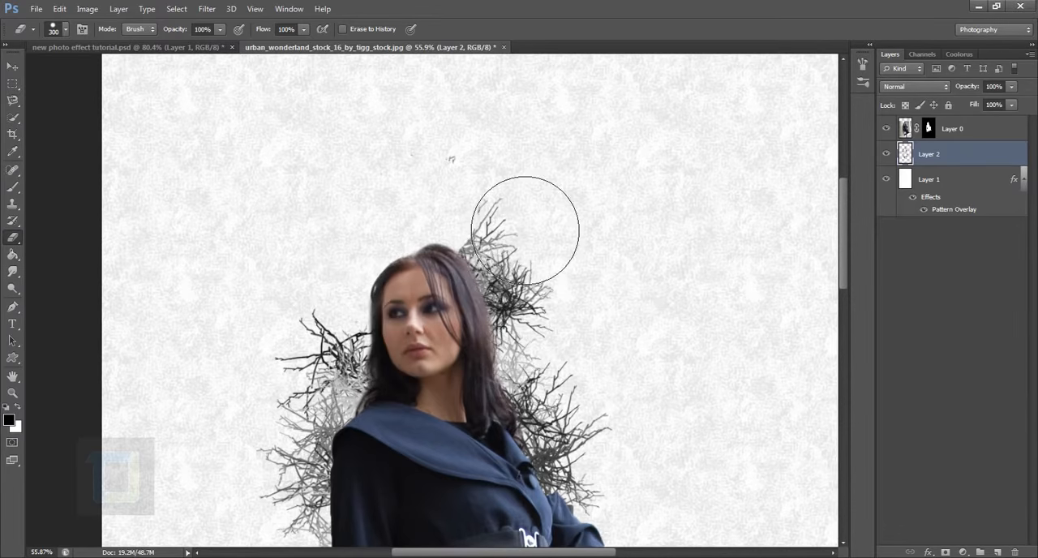
Erase the remaining branch tips above the right side of the woman's hair.
right_click(509, 198)
left_click(672, 4)
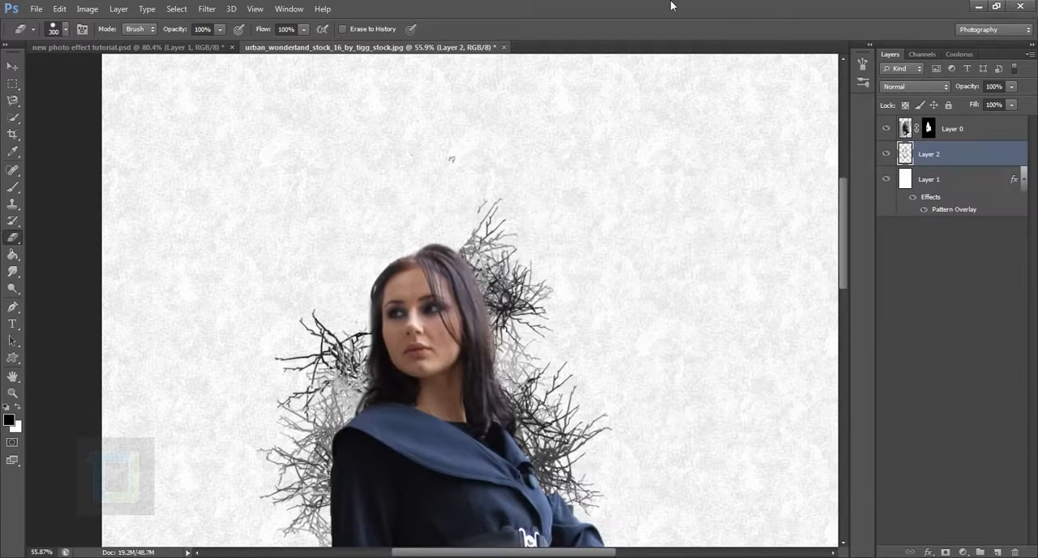
mouse_move(523, 242)
left_mouse_down()
mouse_move(538, 275)
mouse_move(505, 297)
mouse_move(511, 324)
mouse_move(547, 336)
left_mouse_up()
scroll(734, 300, "down", 5)
scroll(729, 301, "up", 6)
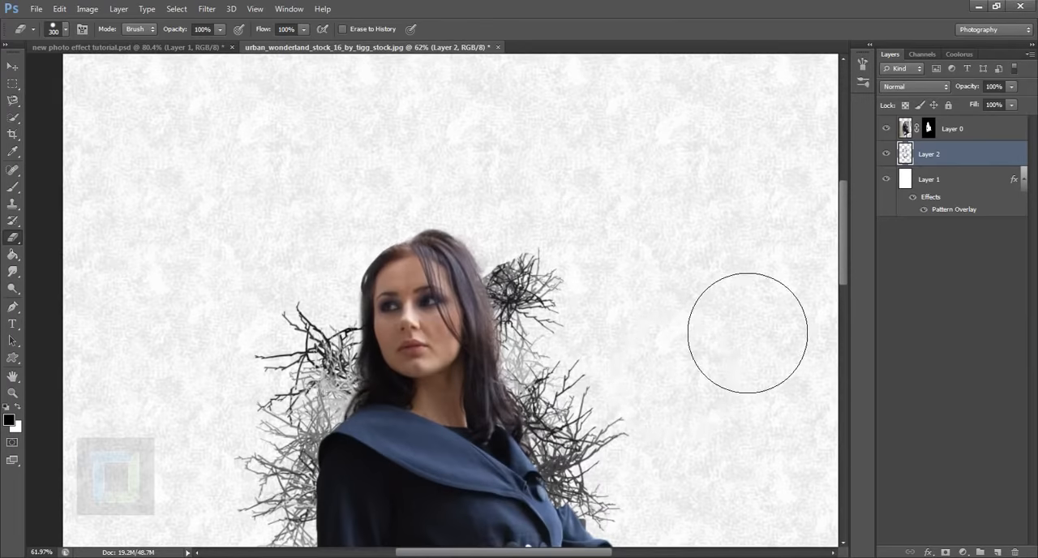
Stamp a branch shape with the Brush tool beside the right side of the woman's hair on Layer 2.
left_click(12, 186)
left_click(514, 280)
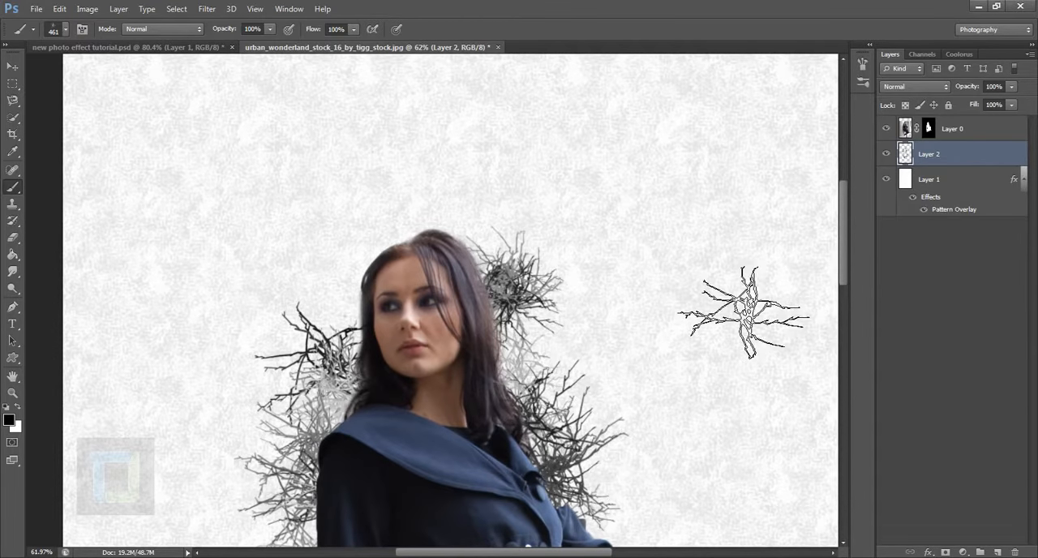
scroll(718, 294, "down", 5)
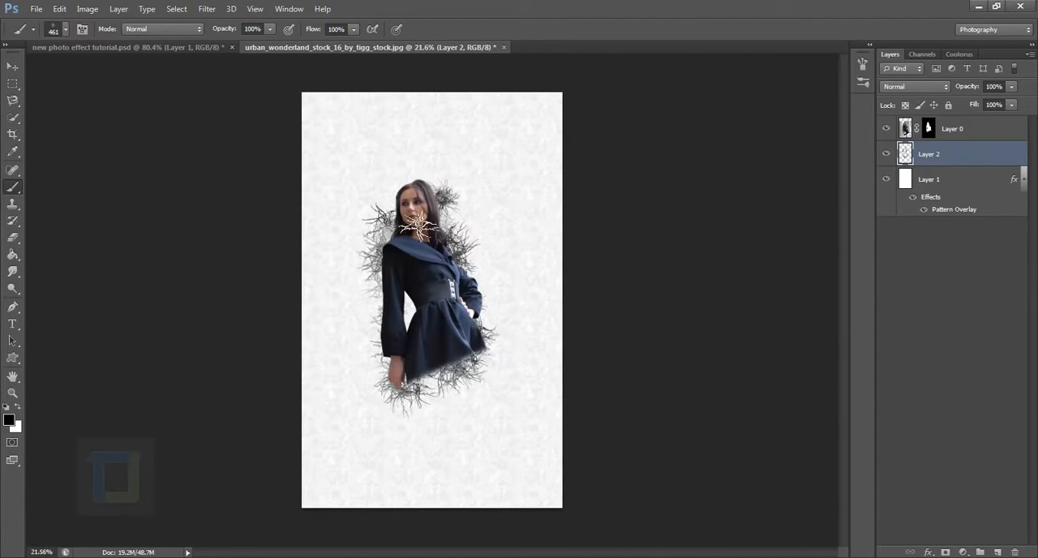
scroll(416, 206, "up", 2)
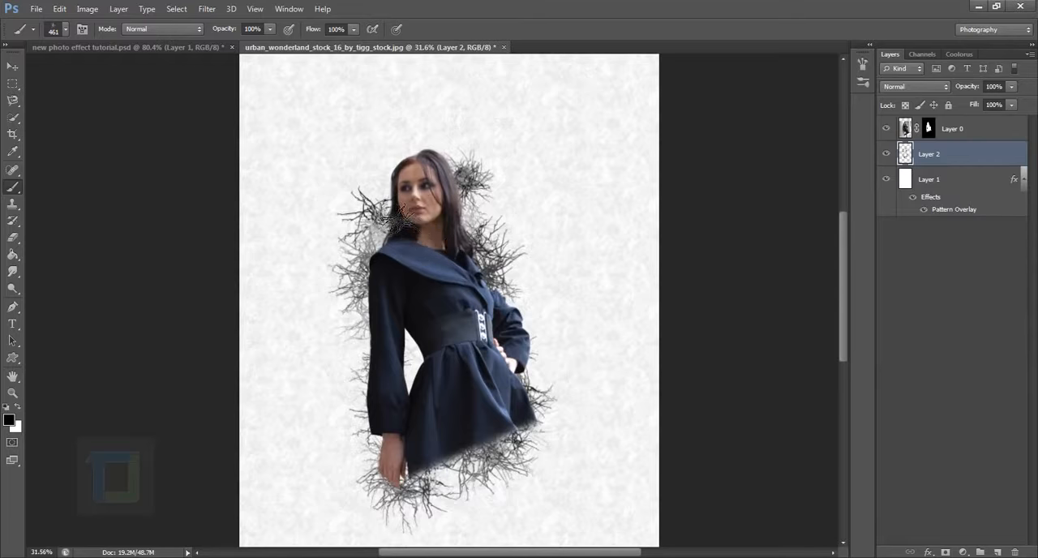
Stamp a branch shape behind the left side of the woman's head, undoing and repainting it for a darker variation.
left_click(412, 220)
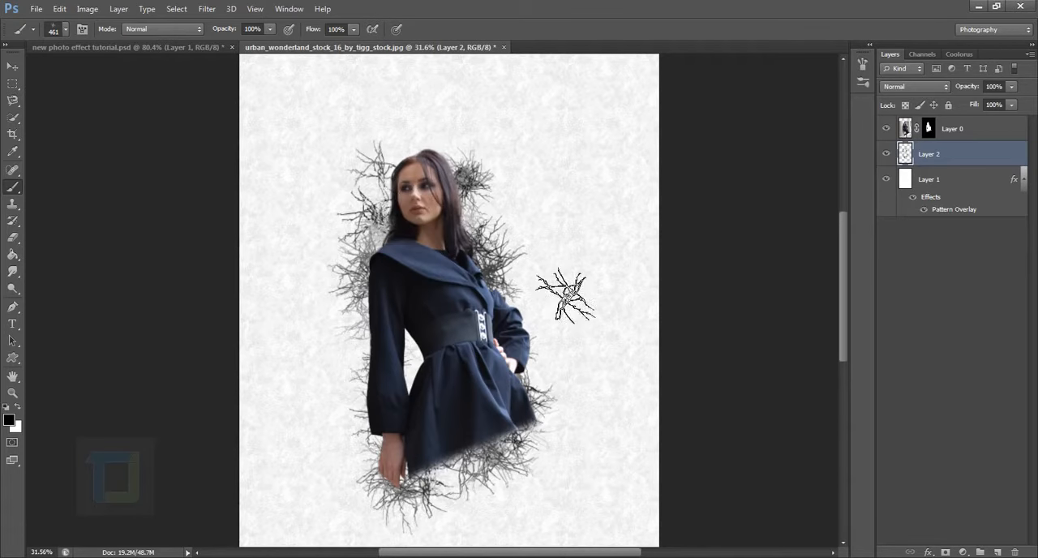
scroll(397, 175, "up", 6)
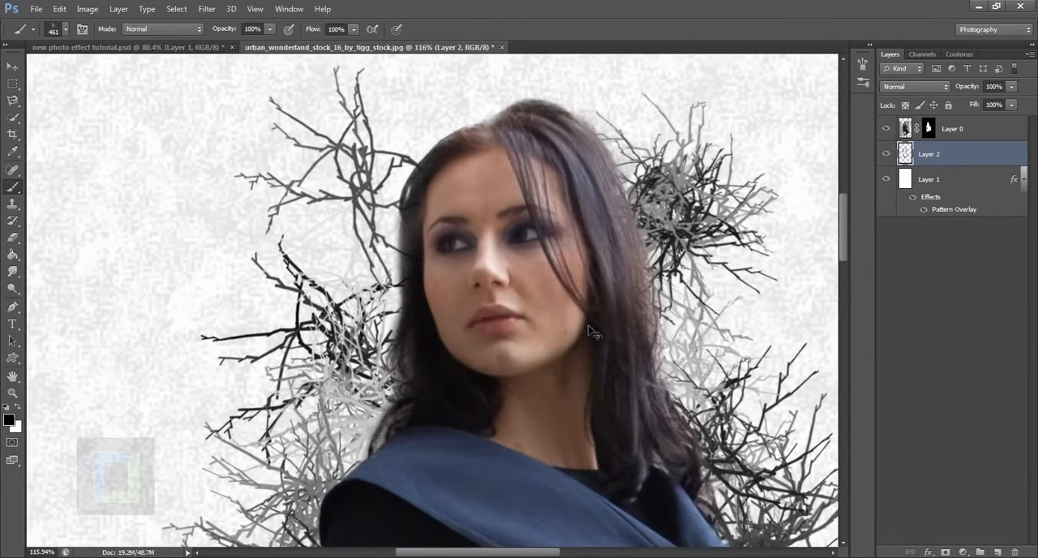
key("ctrl+z")
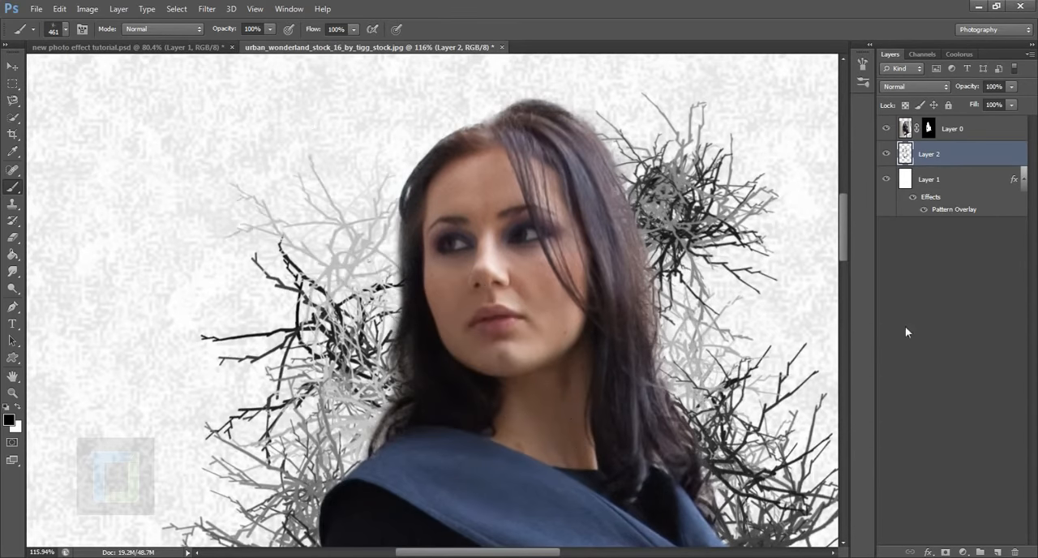
left_click(480, 336)
scroll(450, 328, "down", 8)
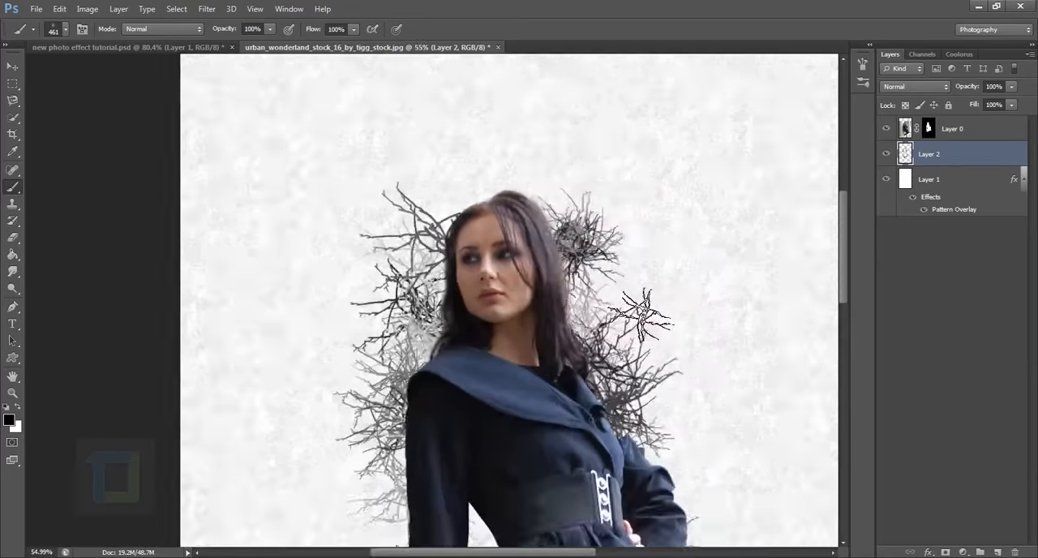
scroll(584, 300, "up", 2)
scroll(564, 293, "down", 1)
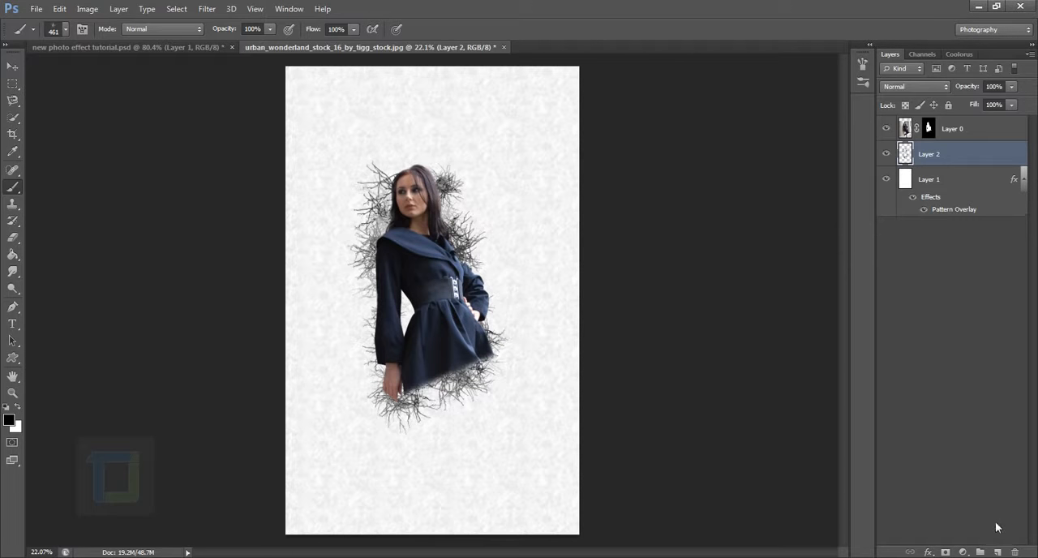
Add a new layer above Layer 2 and choose the 504 px concentric-circle brush for painting on it.
left_click(997, 552)
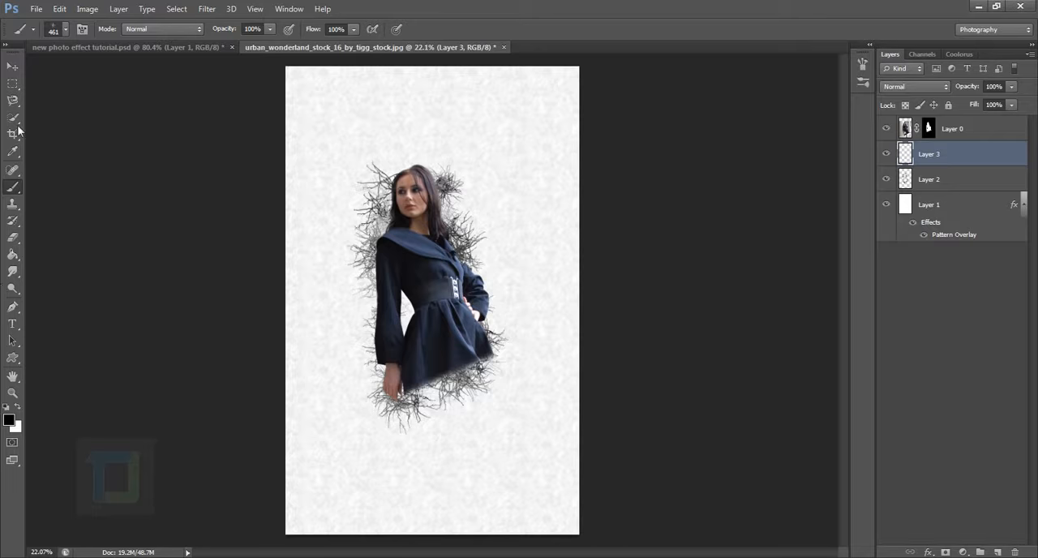
left_click(67, 29)
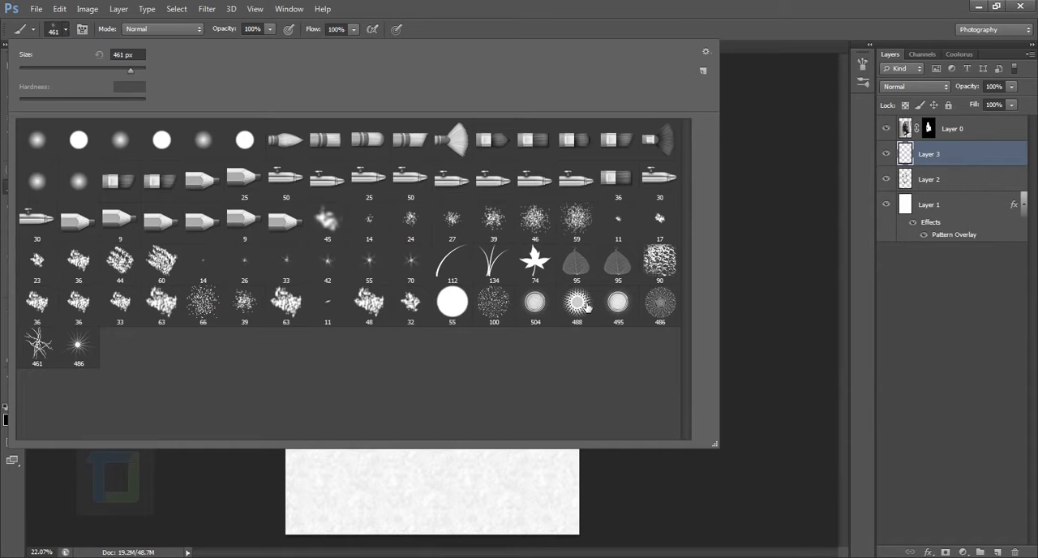
left_click(537, 309)
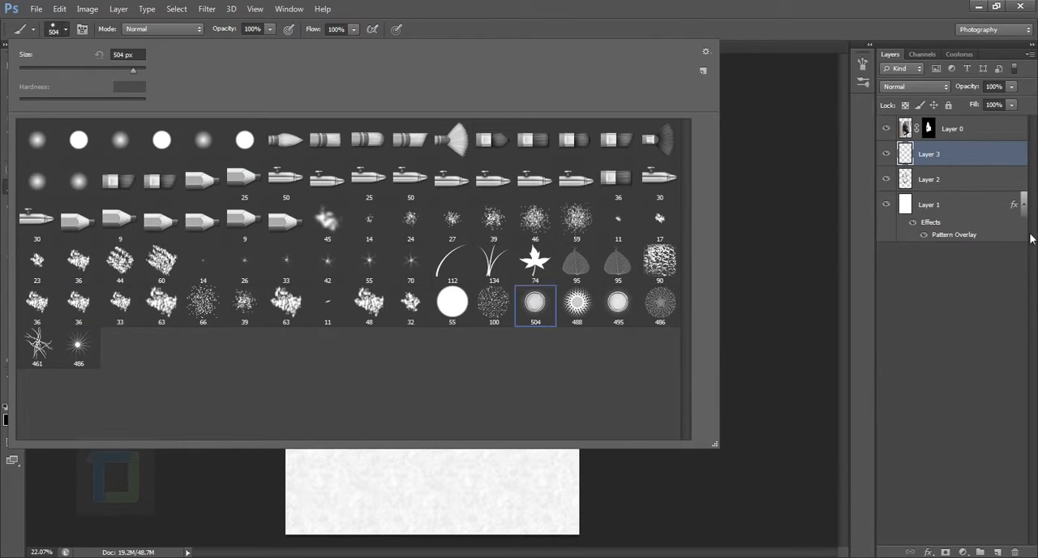
left_click(915, 151)
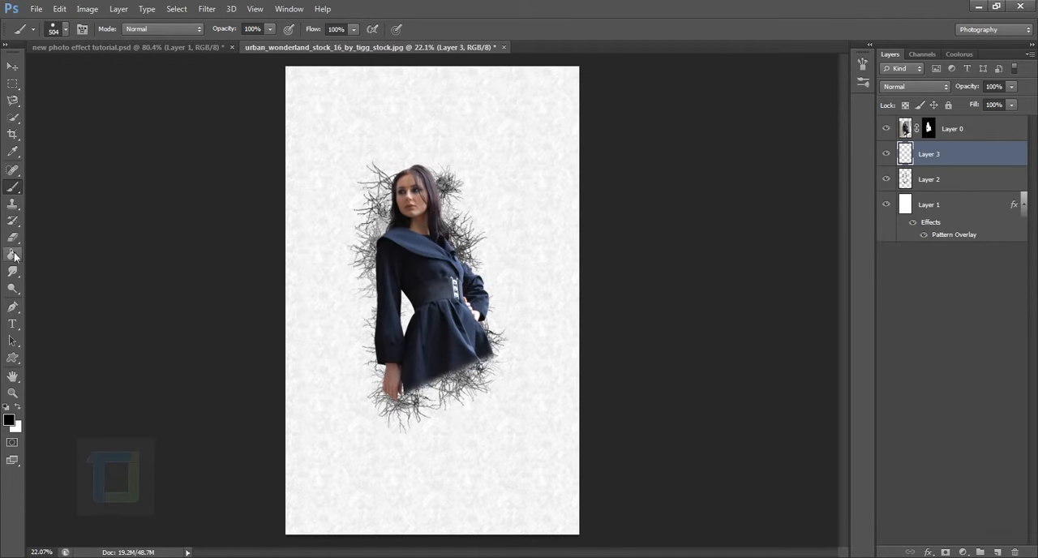
Set the foreground color to the deep blue 1d3193.
left_click(8, 420)
left_click(408, 297)
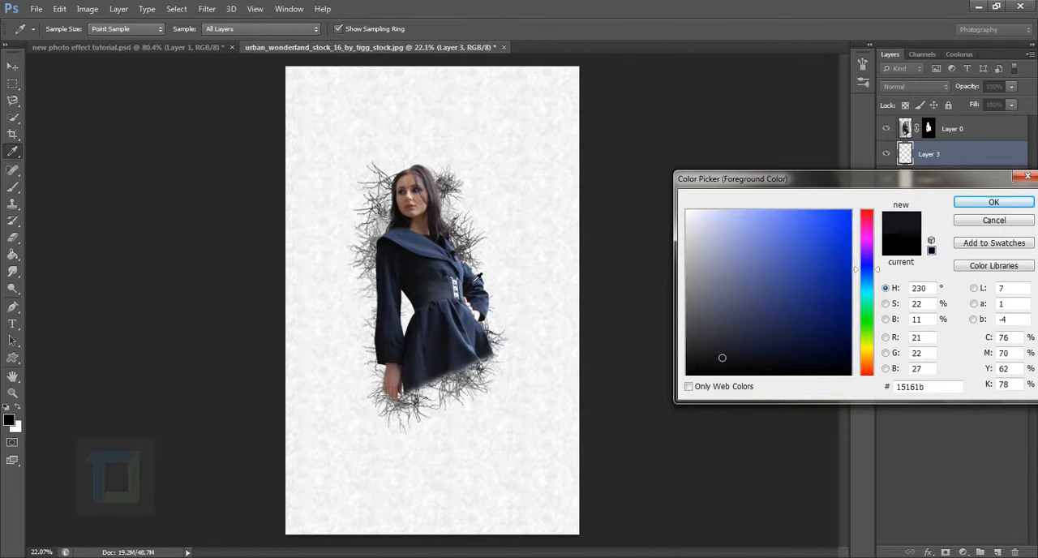
left_click(832, 306)
left_click_drag(827, 332, 820, 282)
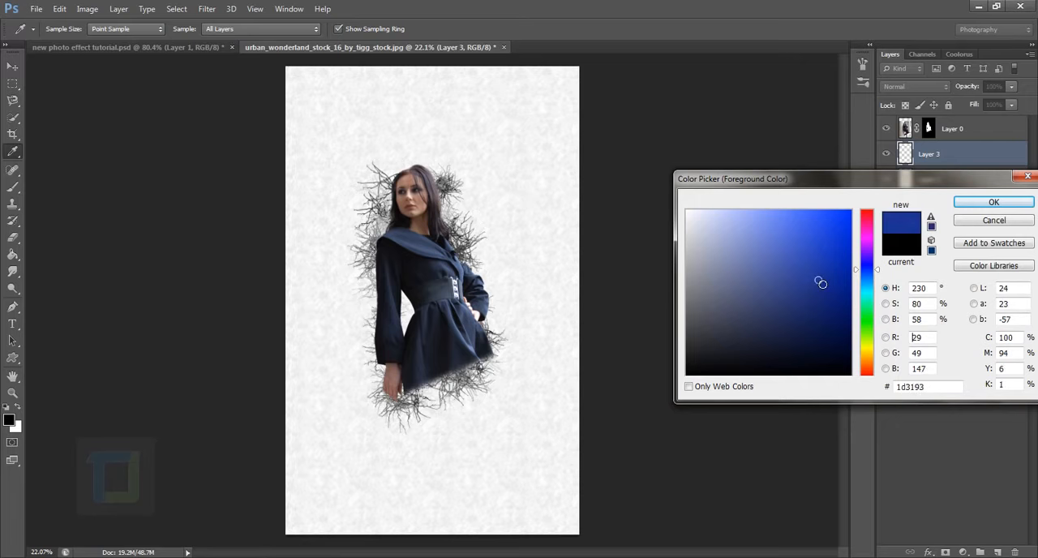
left_click(991, 203)
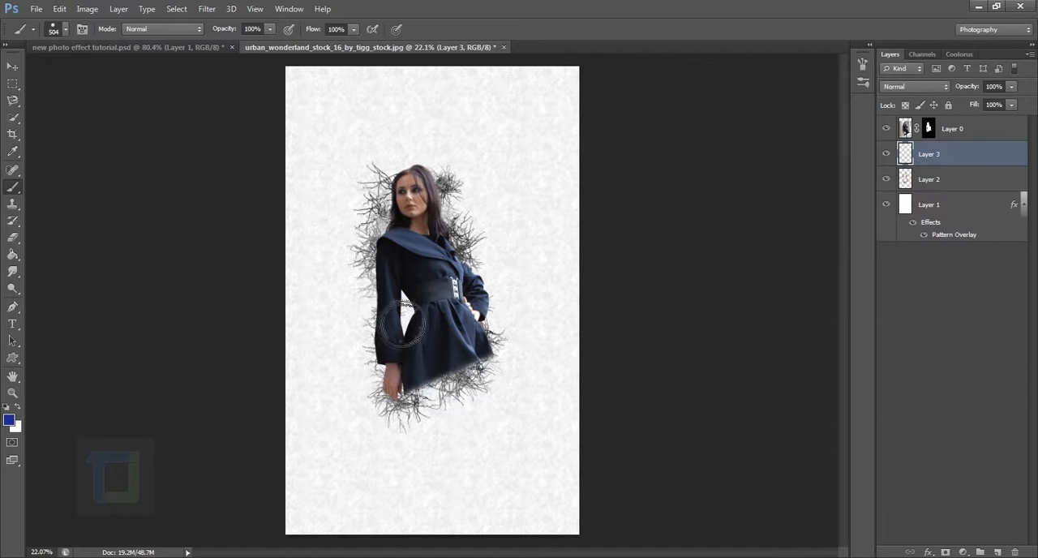
Stamp blue circles at 300 and 400 px on Layer 3 behind the arm gap, the skirt and the right-hand shoulder.
scroll(403, 323, "up", 3)
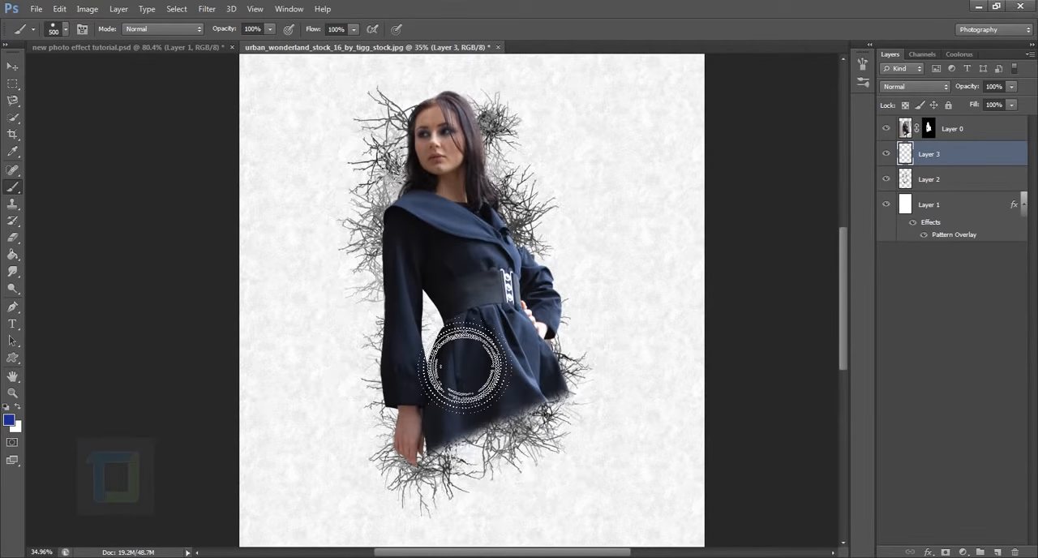
key("bracketleft")
key("bracketleft")
scroll(440, 341, "up", 1)
left_click(453, 324)
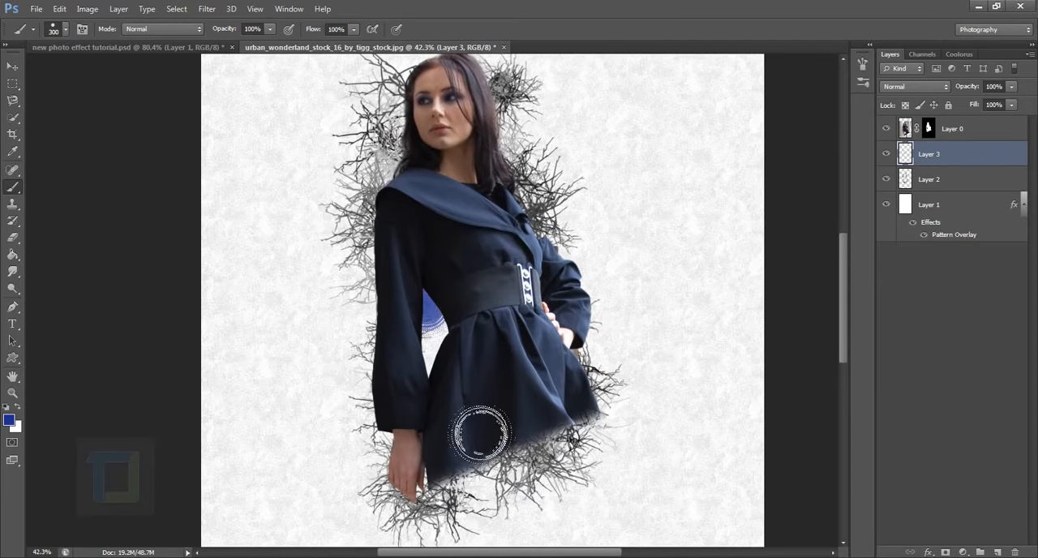
key("bracketright")
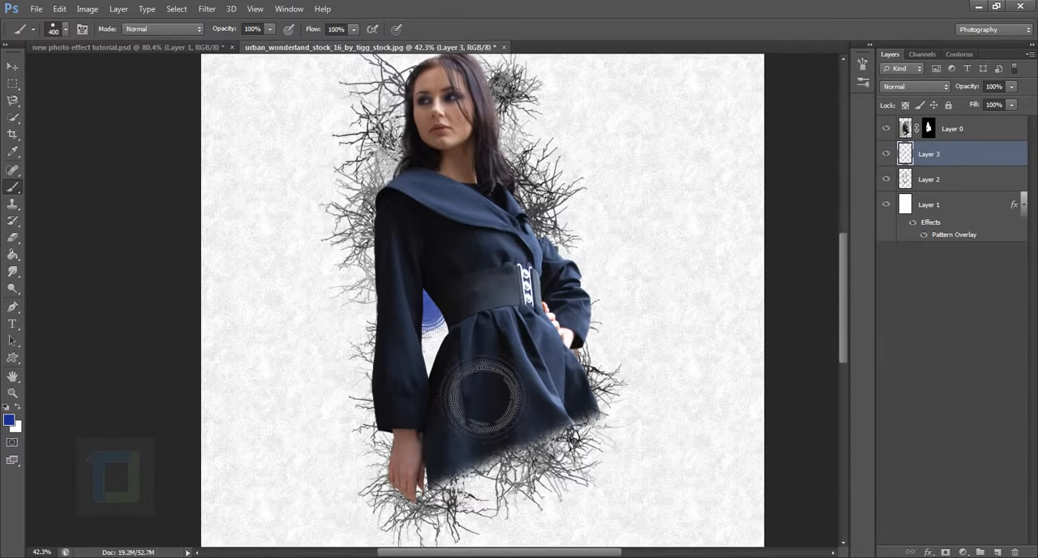
left_click(517, 369)
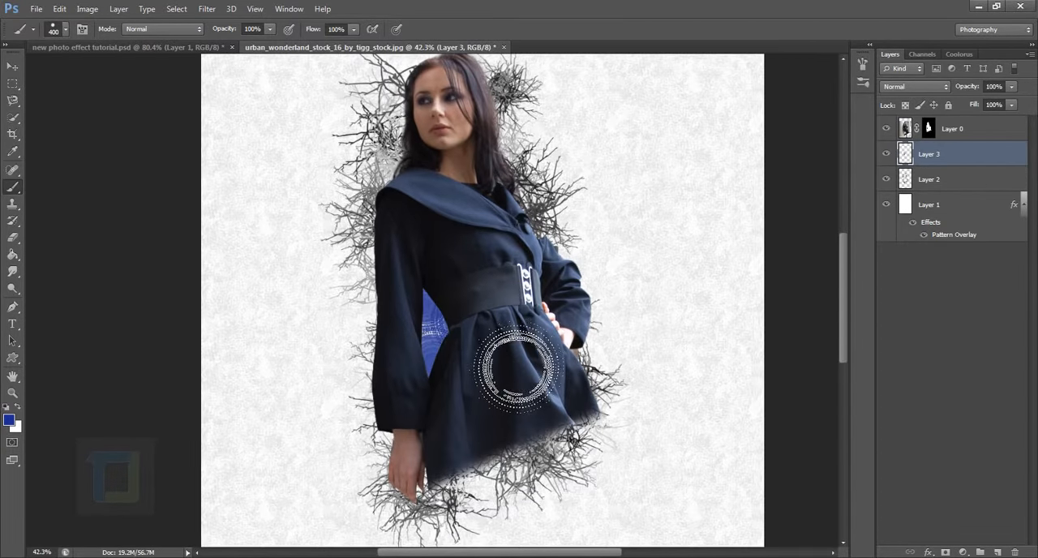
left_click(537, 194)
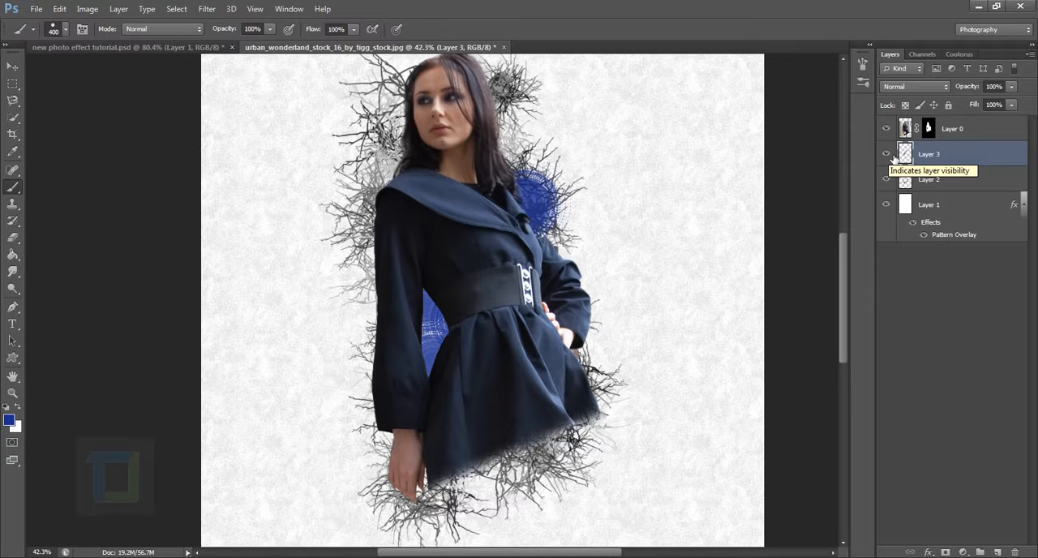
Hide and show Layer 3 to compare the image with and without the blue circles.
left_click(886, 153)
left_click(885, 153)
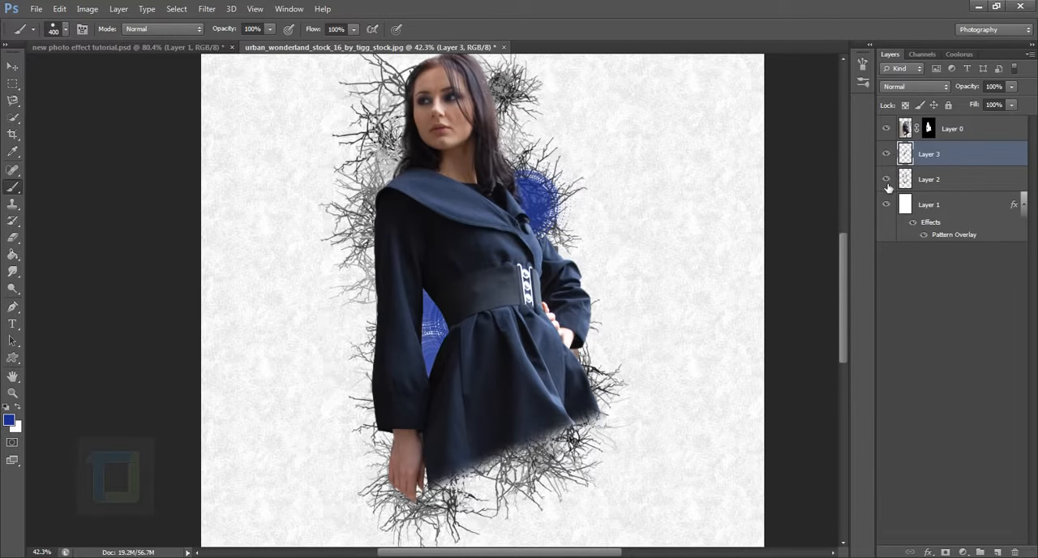
left_click(892, 185)
left_click(887, 153)
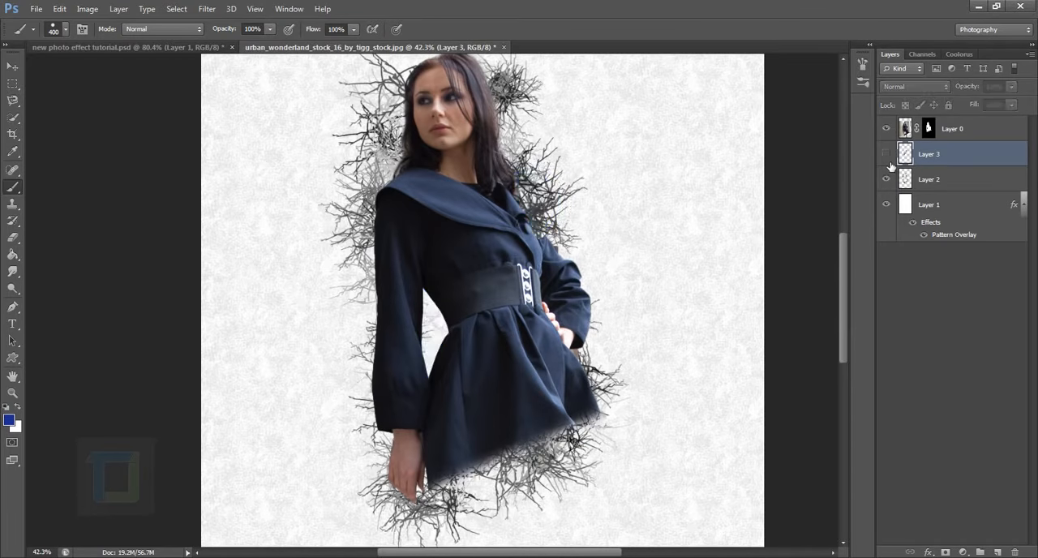
left_click(887, 154)
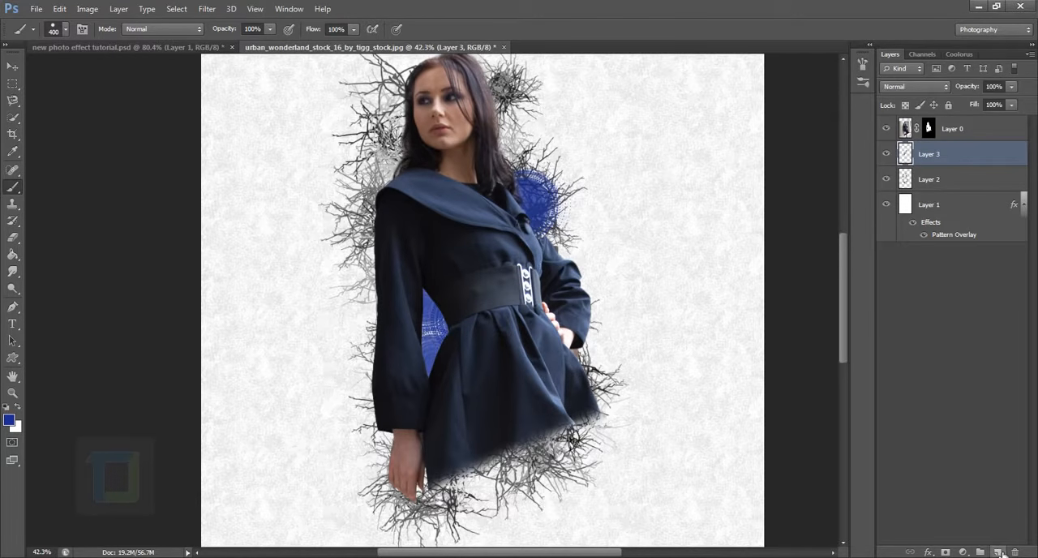
left_click(999, 552)
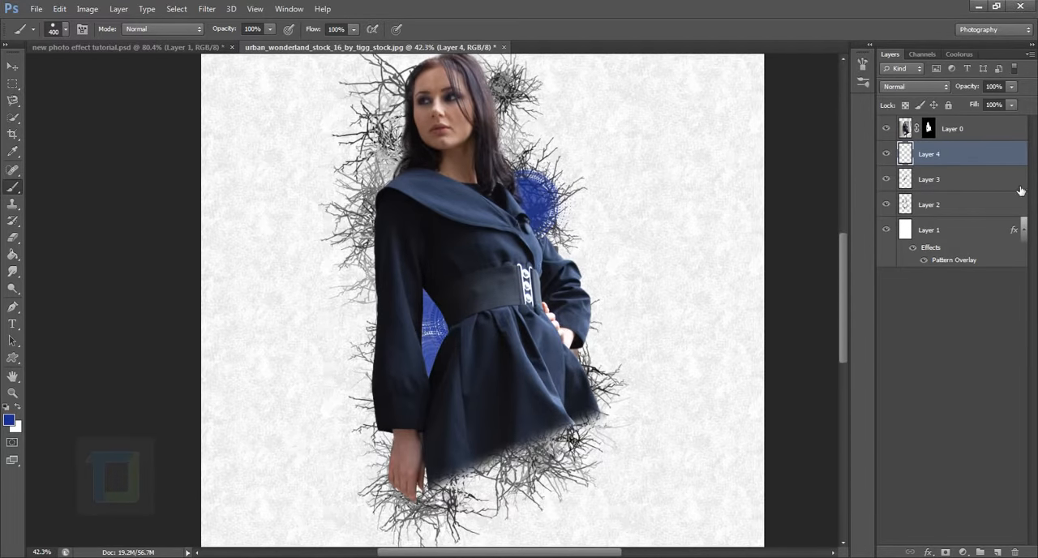
key("Delete")
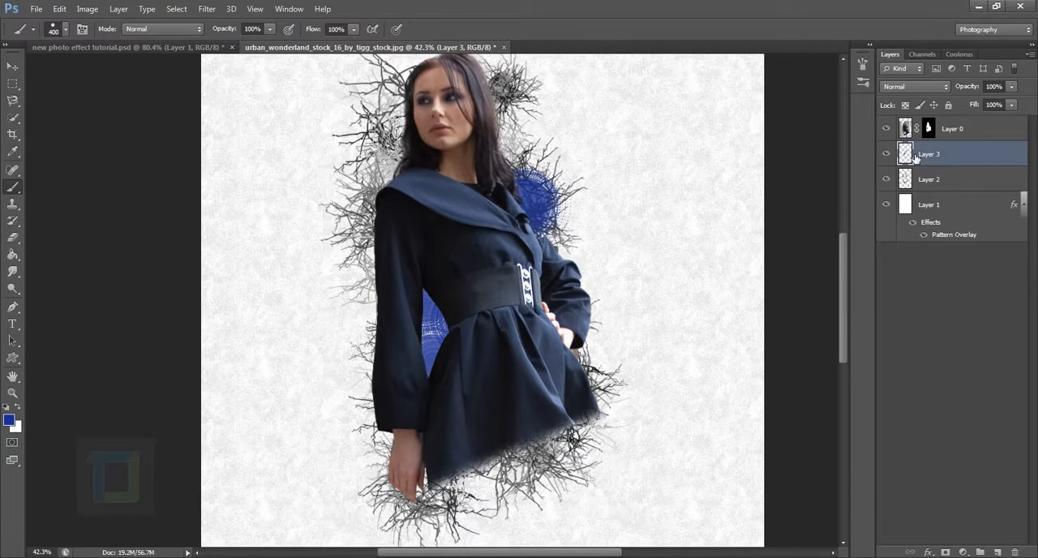
left_click(887, 153)
left_click(886, 154)
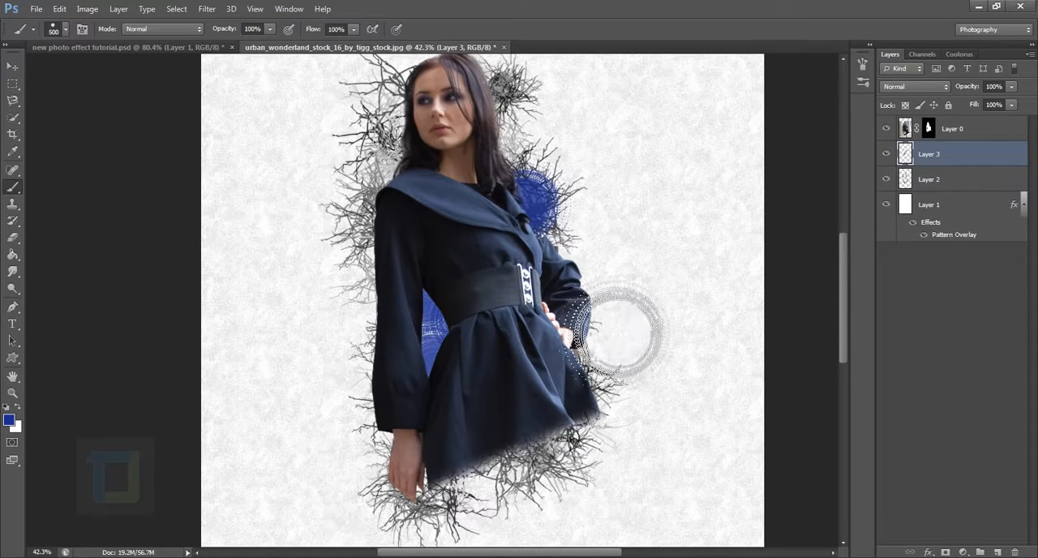
Stamp overlapping blue circles at 500 and 600 px down the right side of the woman, from shoulder to hip, on Layer 3.
left_click(558, 259)
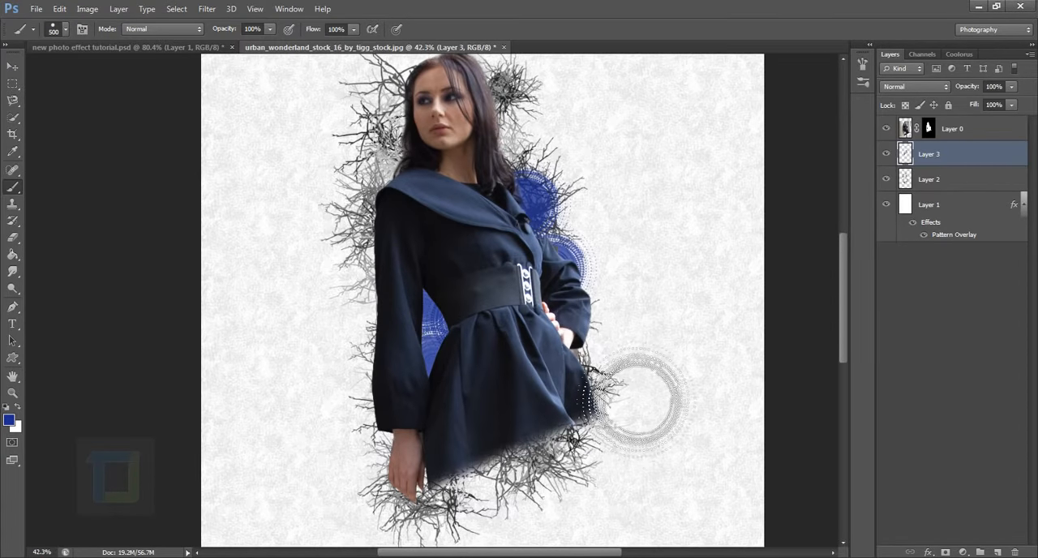
left_click(600, 334)
key("bracketright")
key("bracketright")
key("bracketright")
key("bracketleft")
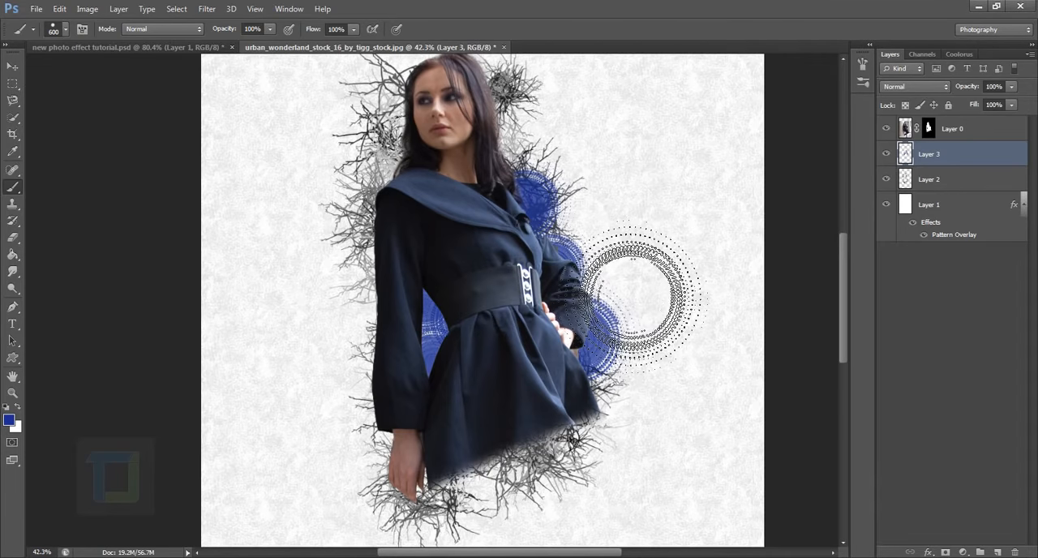
left_click(566, 207)
left_click(612, 275)
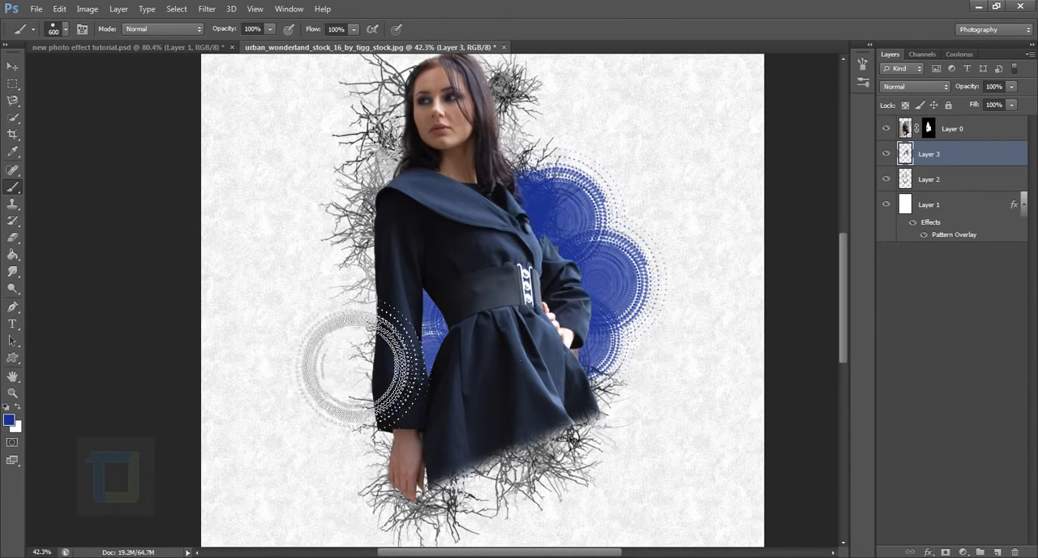
Stamp overlapping blue circles at 500 and 600 px along the left side of the woman's shoulder and arm on Layer 3.
key("bracketleft")
left_click(347, 215)
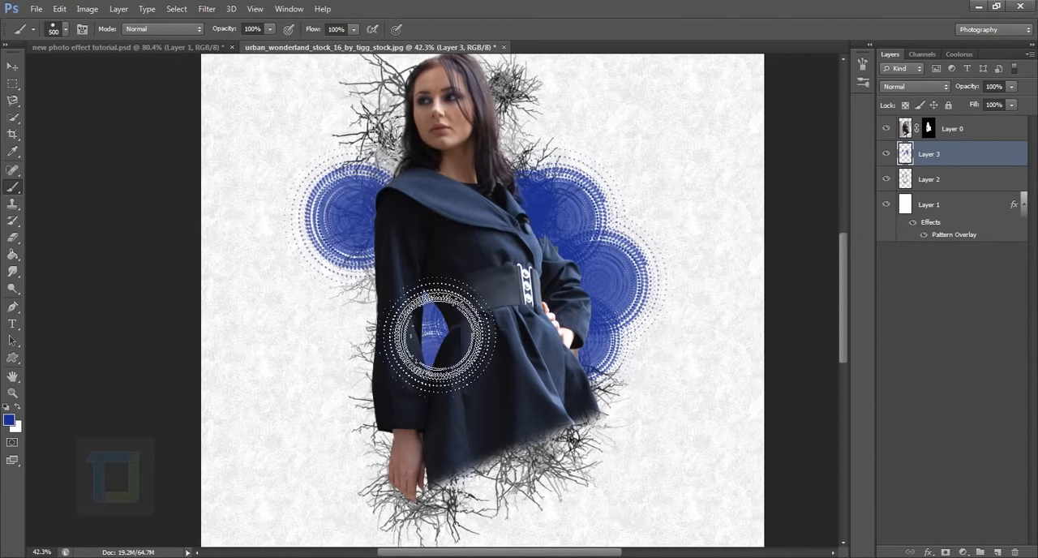
left_click(382, 277)
key("bracketright")
left_click(364, 346)
scroll(721, 539, "down", 4)
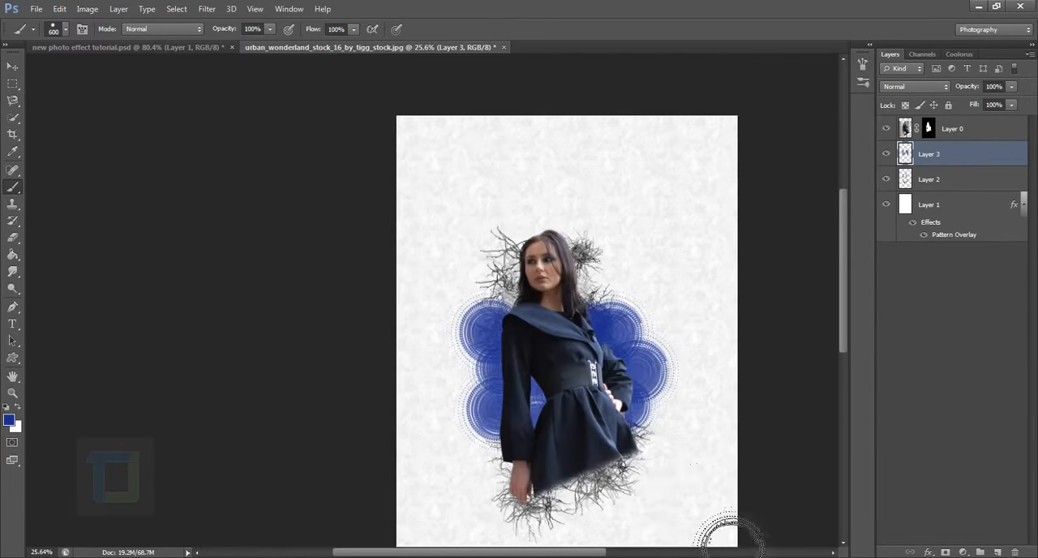
scroll(676, 331, "up", 2)
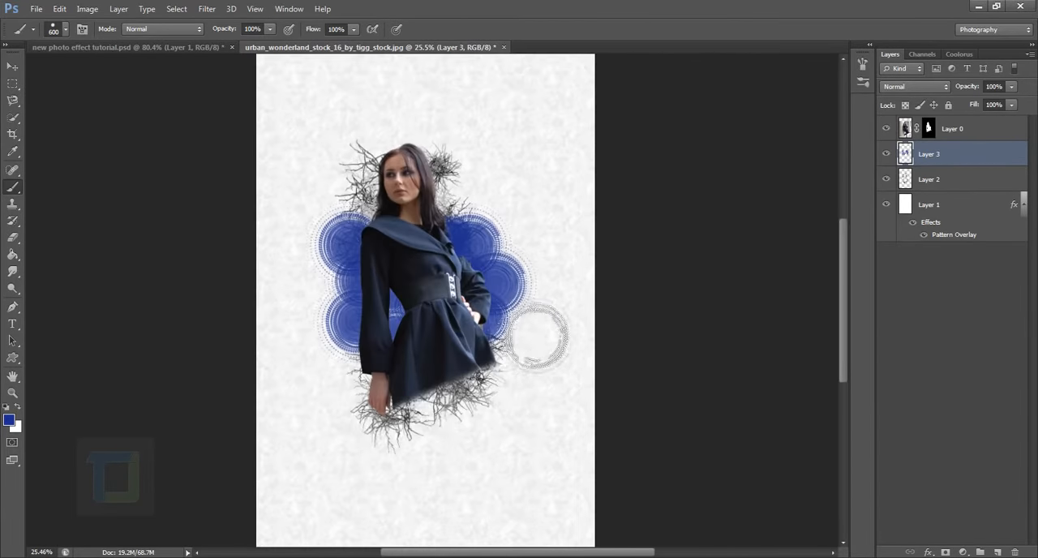
scroll(559, 341, "up", 1)
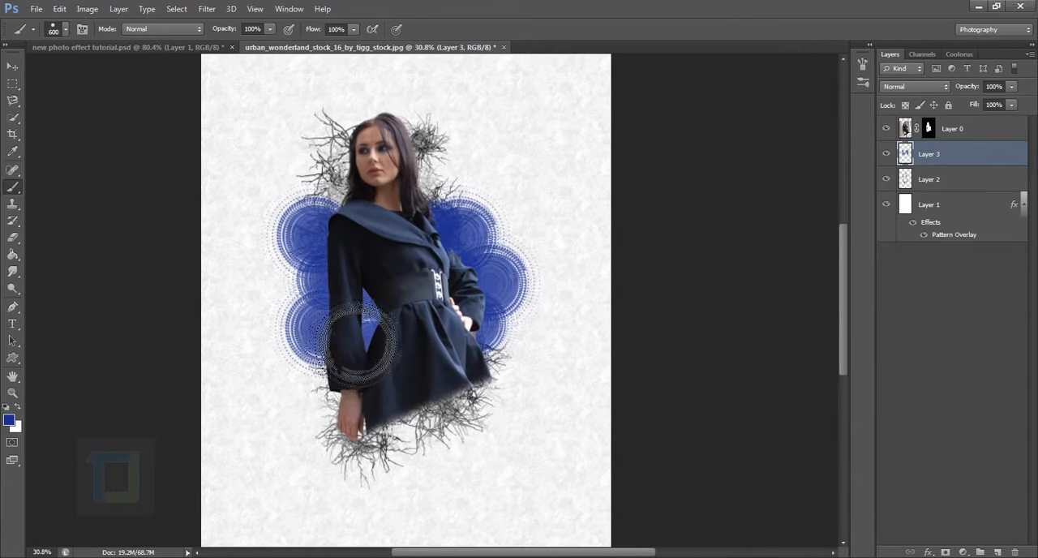
left_click(331, 318)
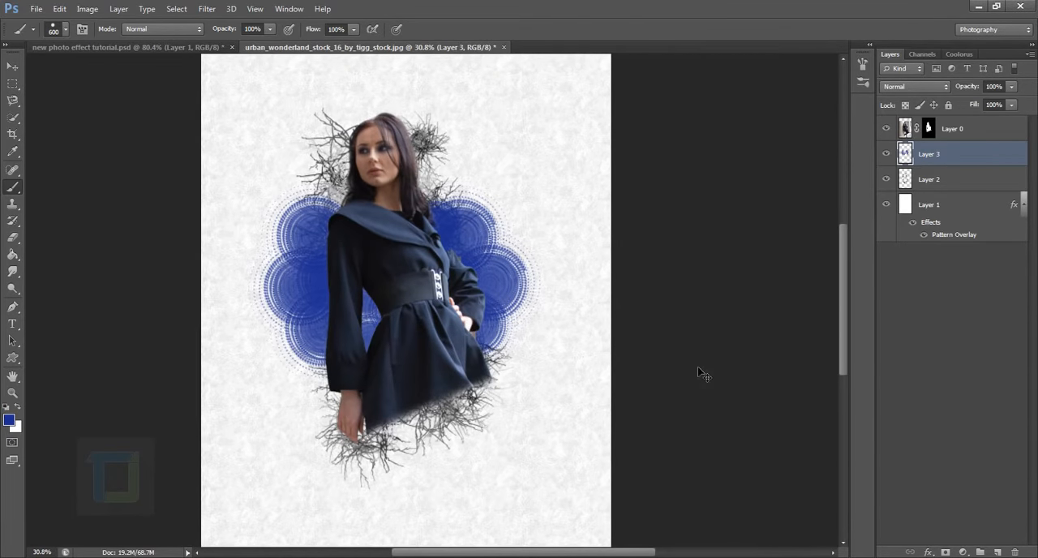
Scale the blue circles on Layer 3 down around their center to about 98.5% with Free Transform.
key("ctrl+t")
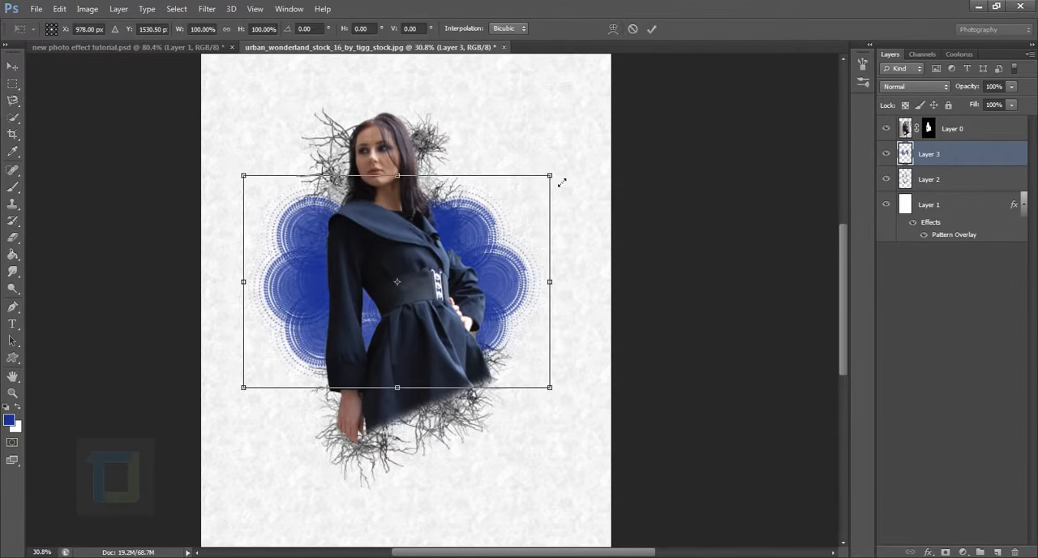
mouse_move(552, 176)
left_mouse_down()
mouse_move(540, 182)
mouse_move(552, 180)
left_mouse_up()
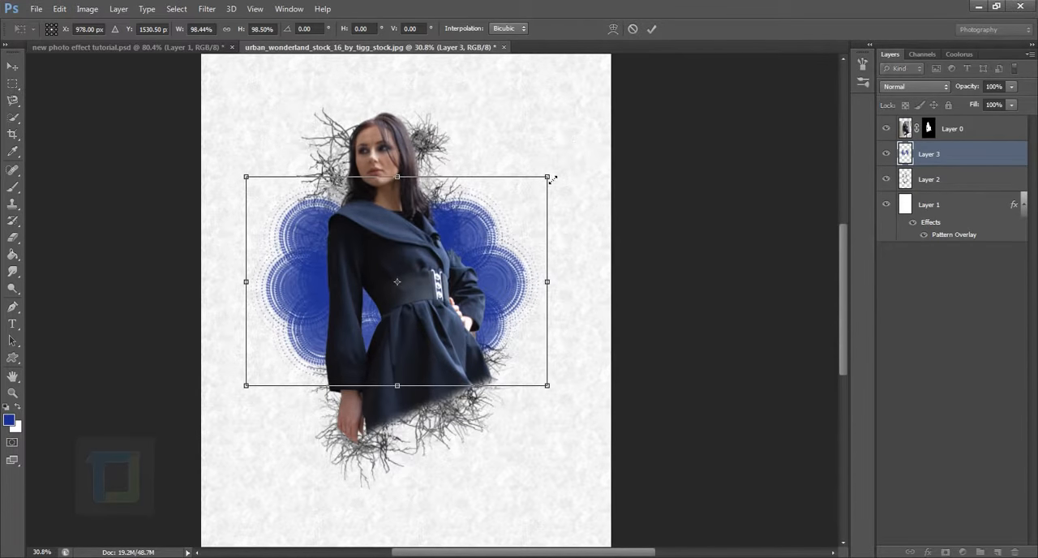
key("Return")
Try stamping extra blue circles above the woman's shoulders with different brush sizes on Layer 3.
key("b")
scroll(478, 290, "down", 2)
key("bracketleft")
key("bracketleft")
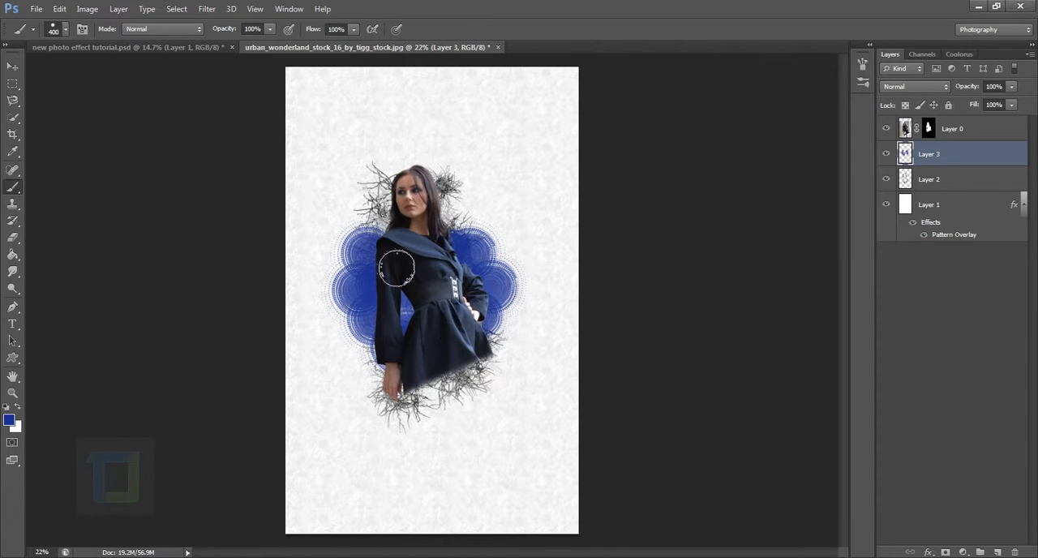
left_click(379, 227)
key("bracketright")
key("bracketright")
key("bracketright")
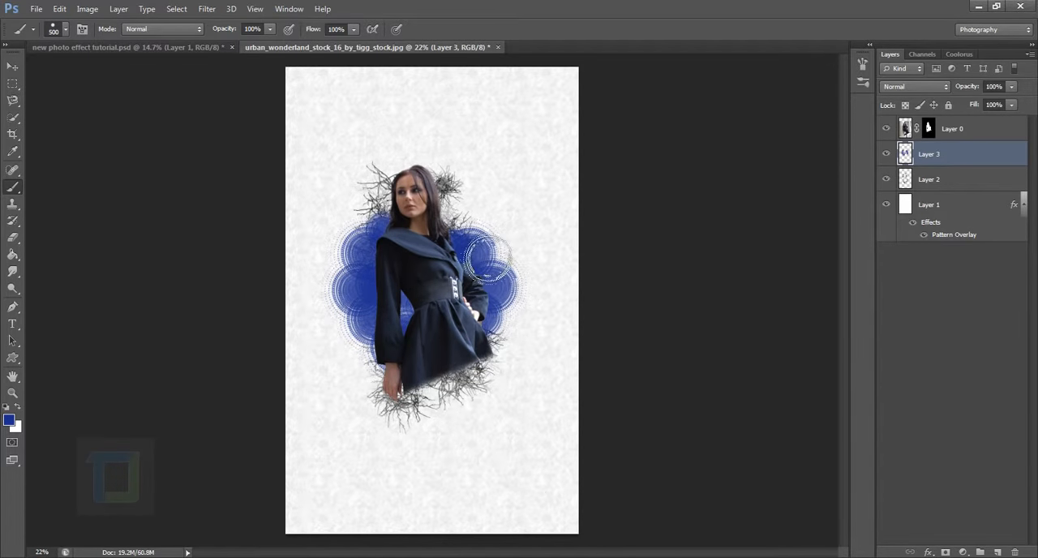
left_click(478, 212)
key("bracketright")
key("bracketright")
key("bracketright")
key("bracketright")
key("ctrl+z")
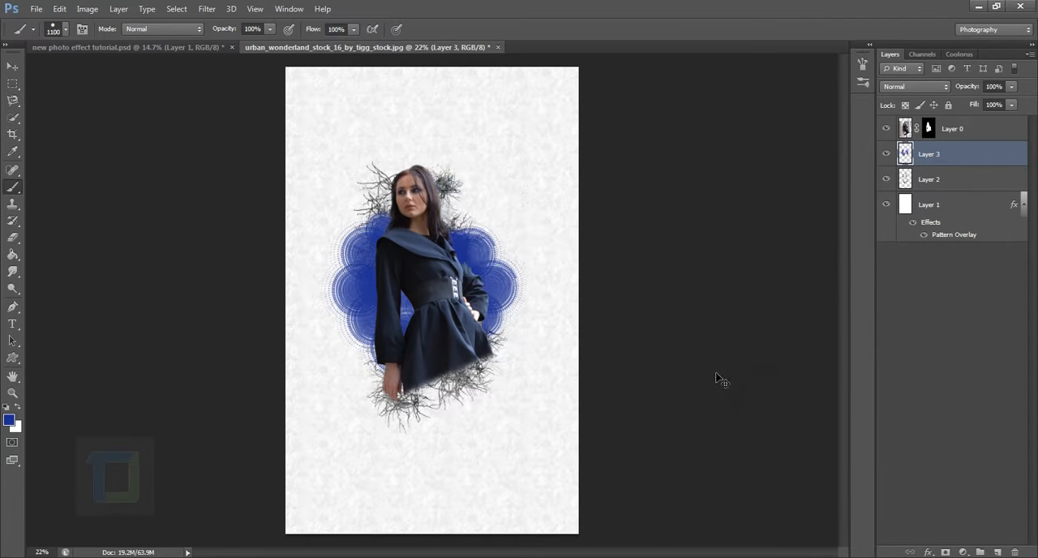
key("ctrl+alt+z")
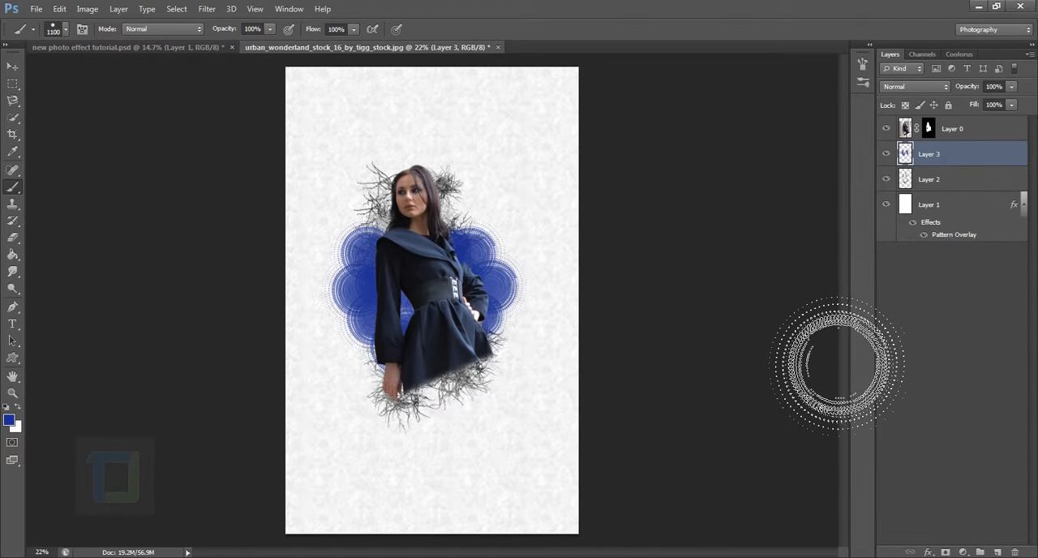
Append the Special Effect Brushes set to the current brush presets.
left_click(65, 31)
left_click(704, 50)
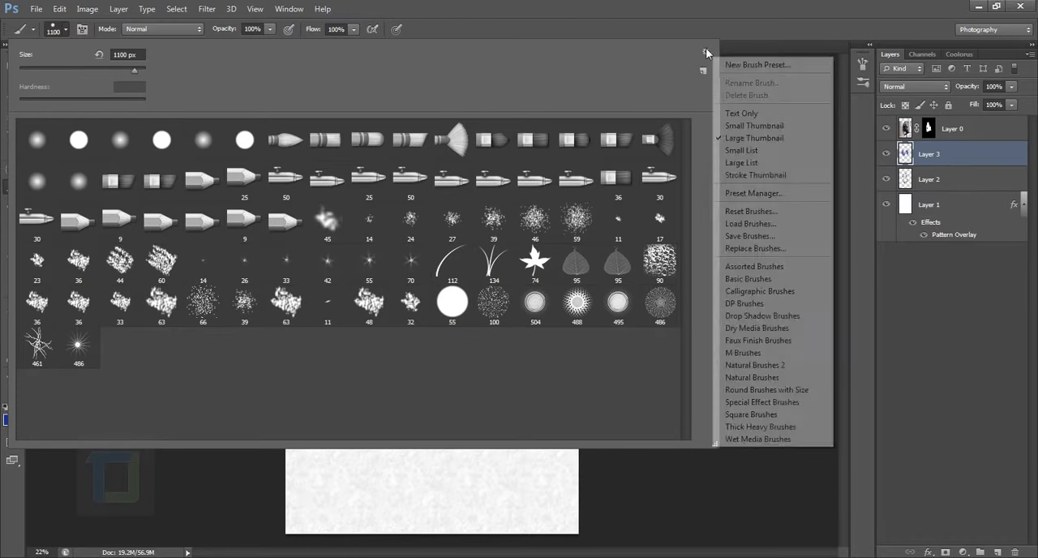
left_click(776, 402)
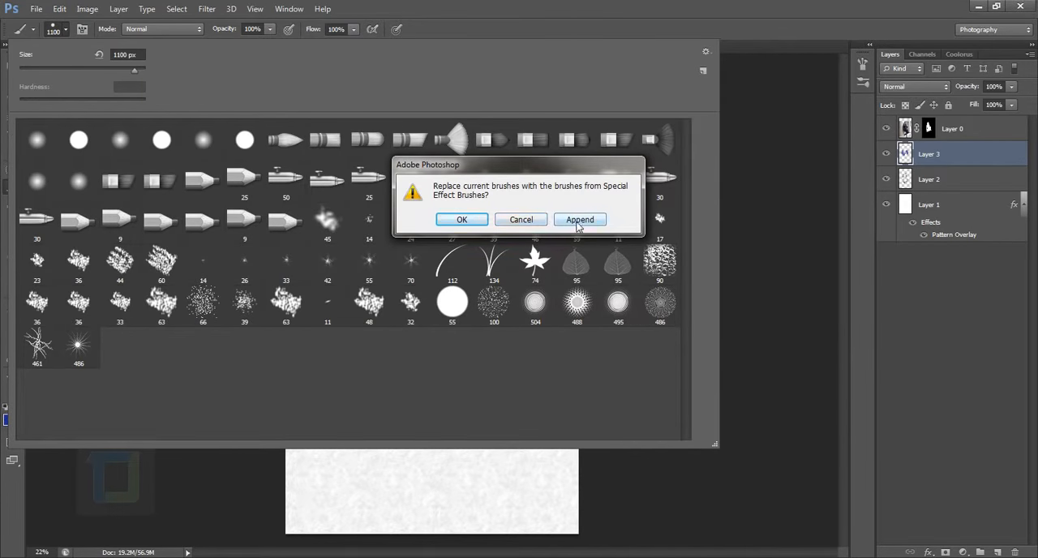
left_click(579, 224)
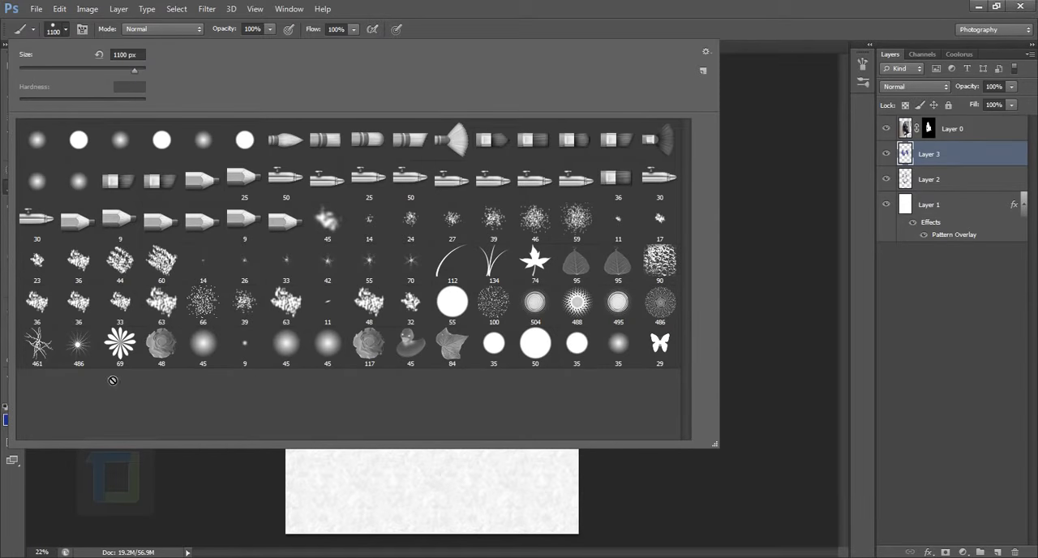
Choose the 69 px flower brush and add a new empty layer between Layer 2 and Layer 1 for painting.
left_click(126, 347)
left_click(984, 168)
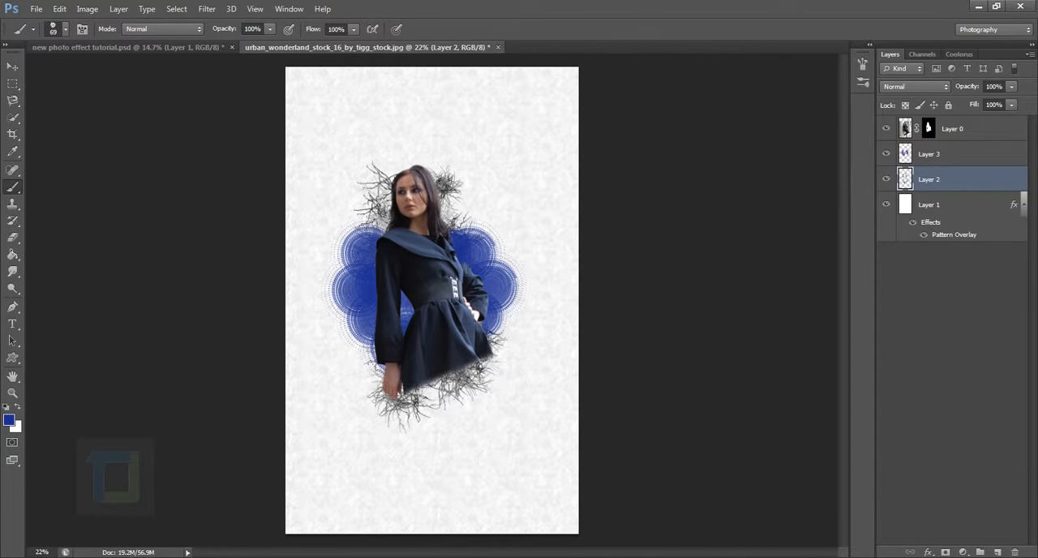
left_click(997, 553)
left_click_drag(963, 184, 969, 220)
left_click(929, 232)
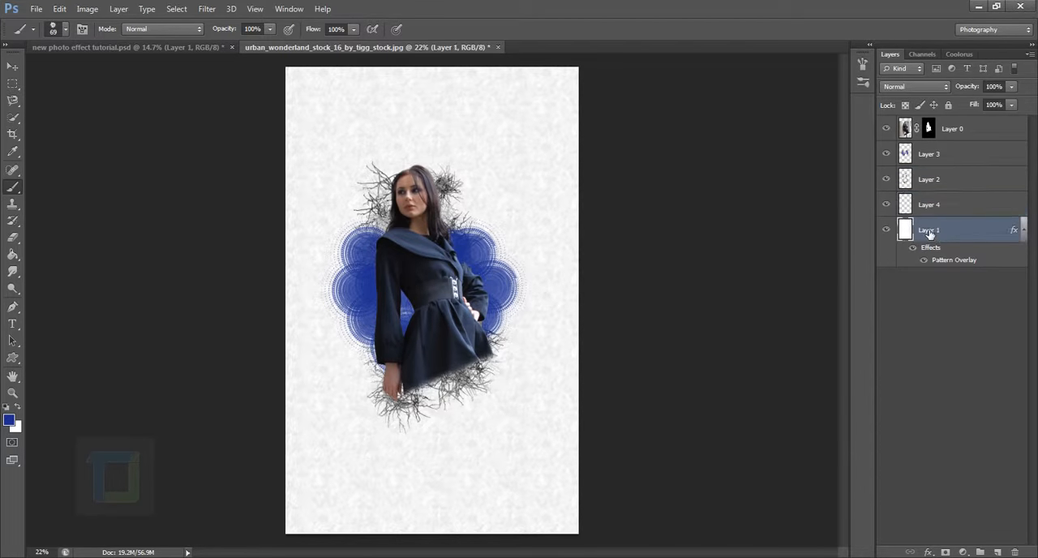
left_click(940, 204)
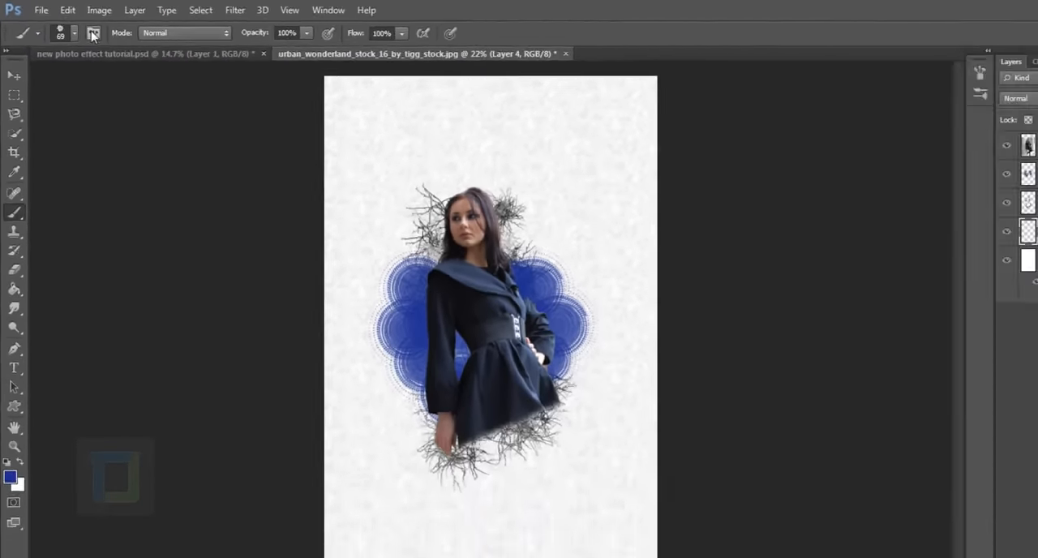
Set the flower brush's minimum diameter to 16% in its Shape Dynamics.
left_click(149, 52)
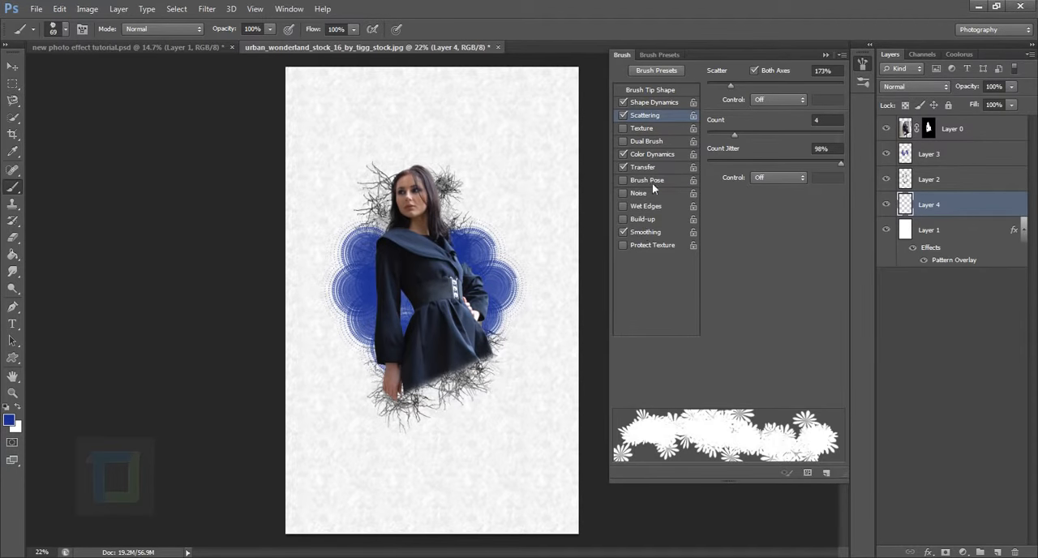
left_click(654, 102)
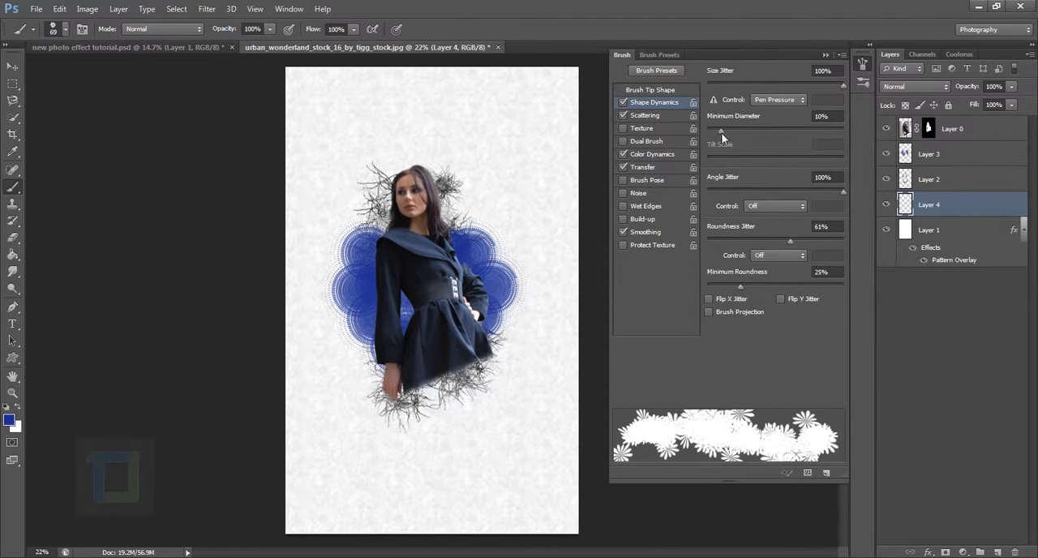
mouse_move(720, 132)
left_mouse_down()
mouse_move(741, 129)
mouse_move(728, 129)
left_mouse_up()
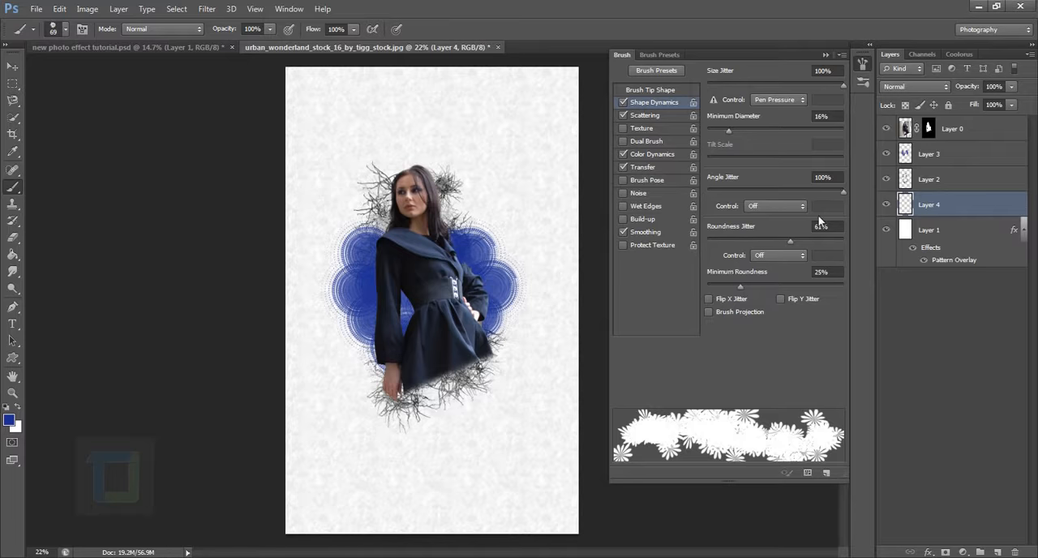
Set the flower brush's scattering to 781% with a count of 2 and count jitter of 83%.
left_click(663, 117)
mouse_move(729, 84)
left_mouse_down()
mouse_move(831, 85)
mouse_move(803, 81)
mouse_move(813, 81)
left_mouse_up()
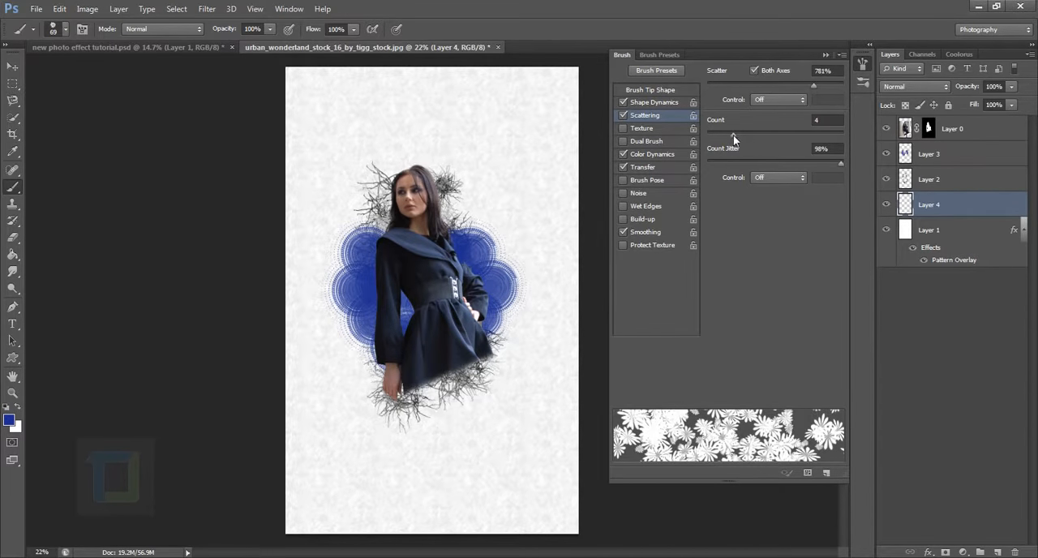
mouse_move(732, 135)
left_mouse_down()
mouse_move(703, 138)
mouse_move(713, 138)
left_mouse_up()
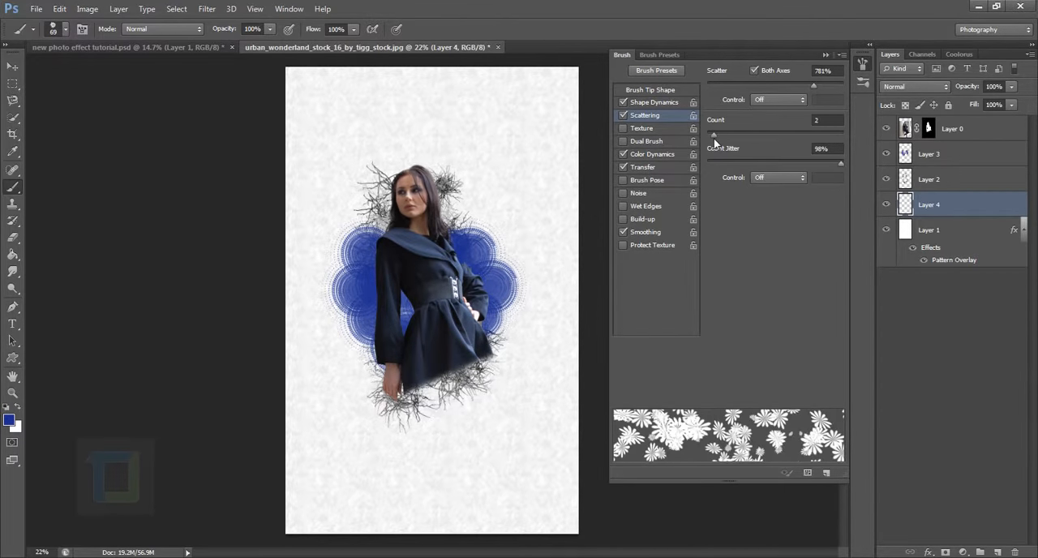
mouse_move(839, 160)
left_mouse_down()
mouse_move(721, 160)
mouse_move(839, 175)
mouse_move(824, 174)
left_mouse_up()
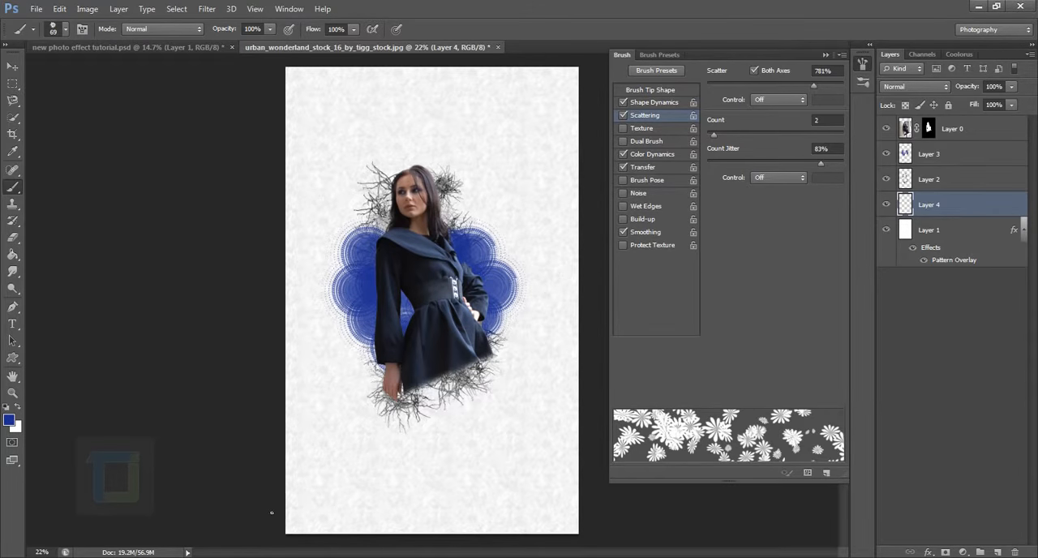
Try diagonal flower strokes across Layer 4, one in blue and one in black with scatter at 838%.
mouse_move(272, 513)
left_mouse_down()
mouse_move(298, 504)
mouse_move(320, 418)
mouse_move(357, 353)
mouse_move(519, 167)
mouse_move(559, 91)
left_mouse_up()
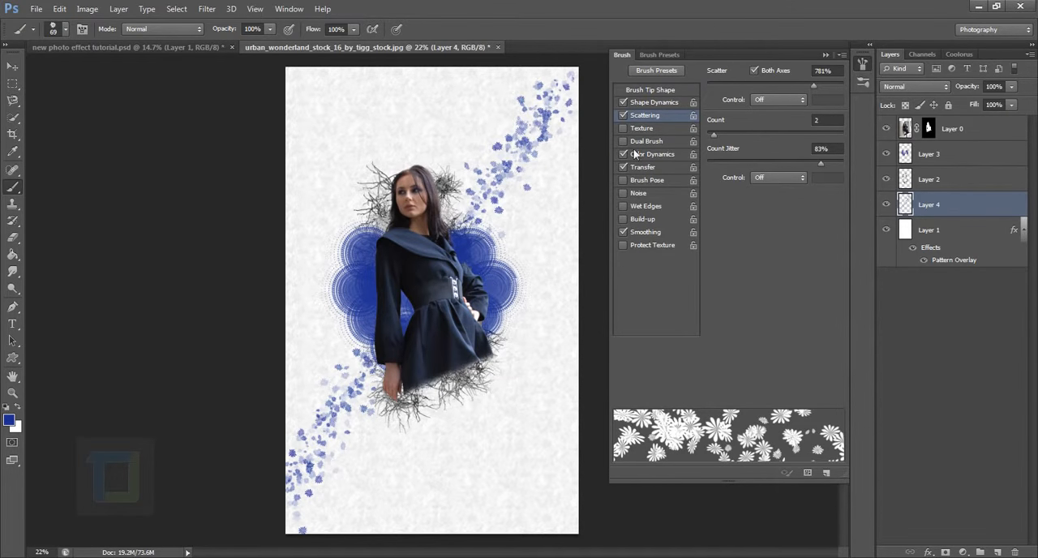
left_click_drag(815, 83, 821, 82)
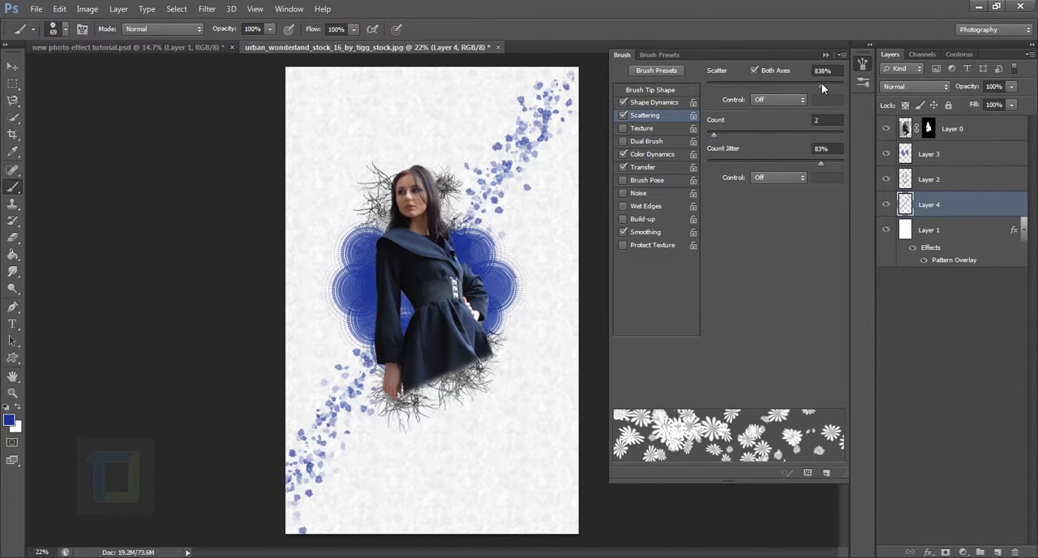
key("ctrl+z")
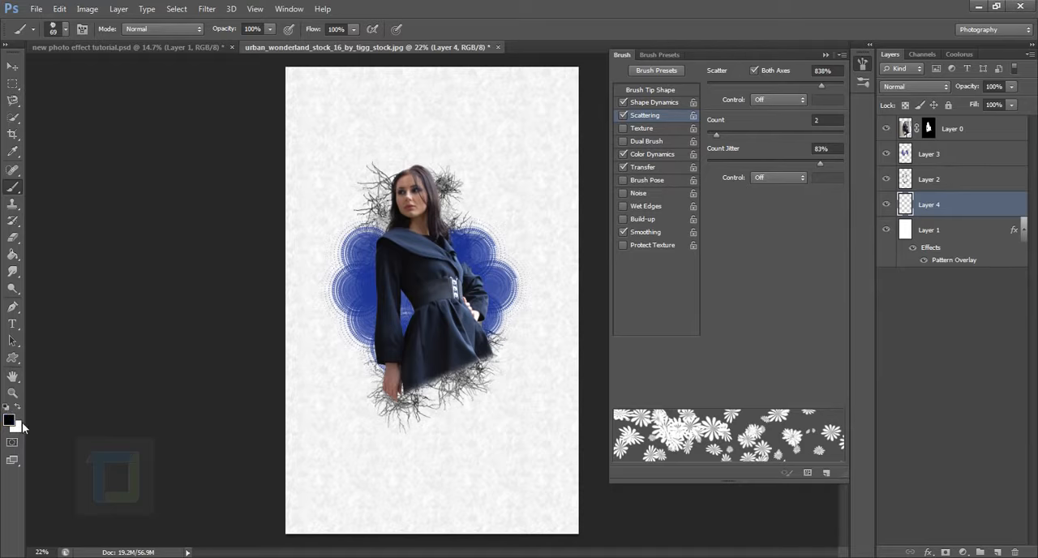
mouse_move(277, 517)
left_mouse_down()
mouse_move(505, 213)
mouse_move(588, 61)
mouse_move(633, 6)
left_mouse_up()
key("ctrl+z")
Set the flower brush's scatter to 910% and count to 1, and try a diagonal stroke at 90 px size.
left_click_drag(821, 85, 831, 86)
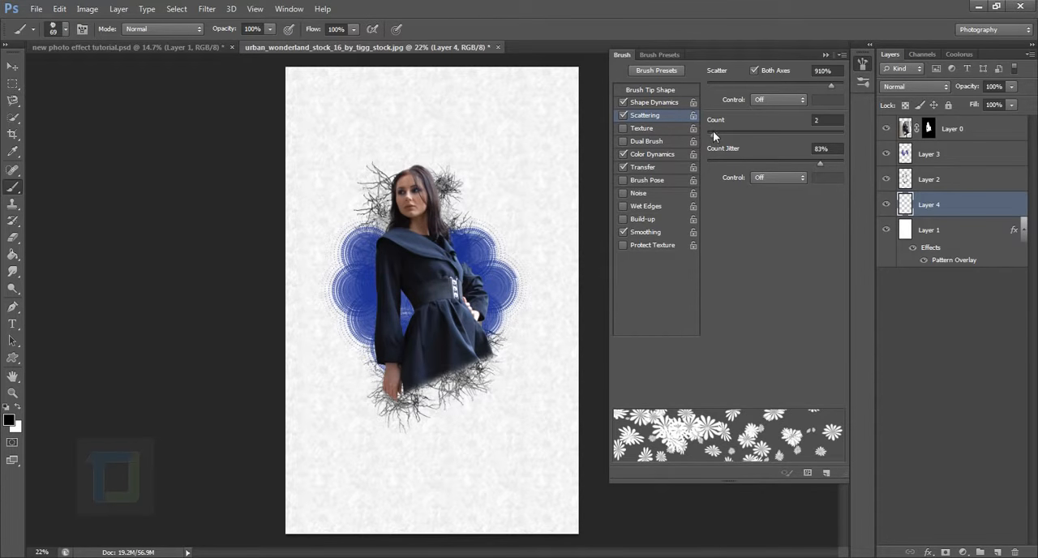
left_click_drag(713, 138, 705, 139)
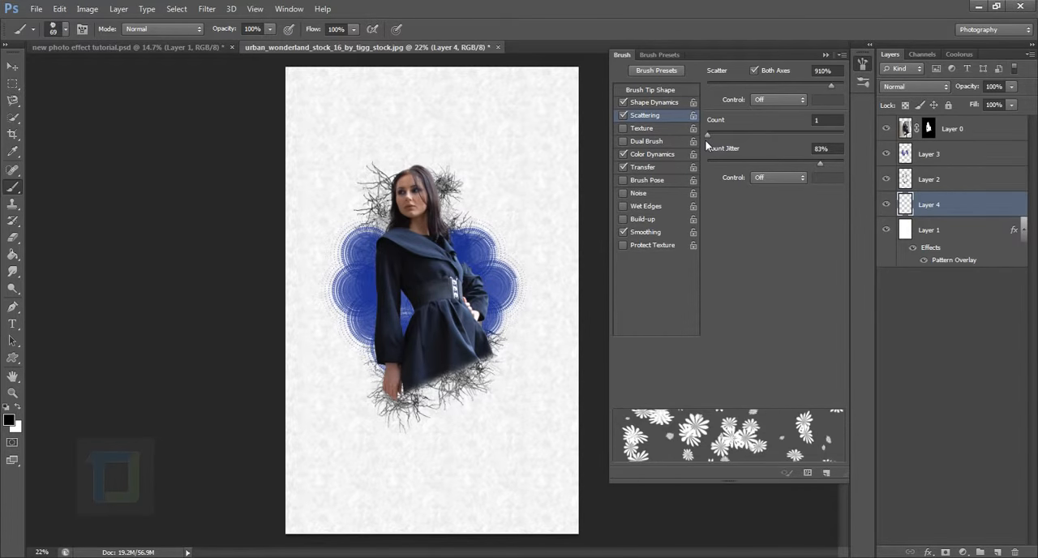
left_click(646, 89)
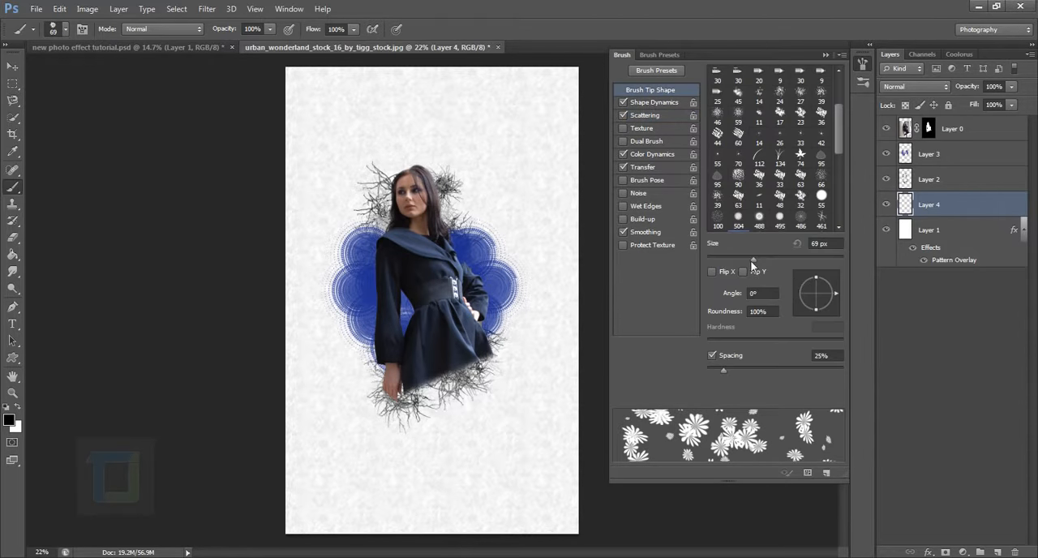
left_click_drag(751, 258, 779, 256)
mouse_move(282, 503)
left_mouse_down()
mouse_move(324, 447)
mouse_move(384, 399)
mouse_move(576, 96)
left_mouse_up()
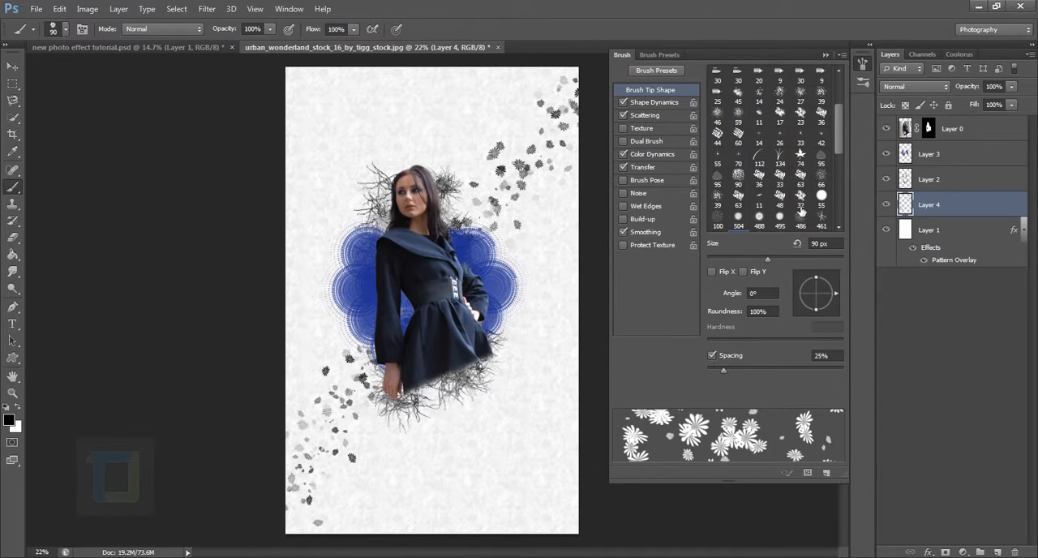
key("ctrl+z")
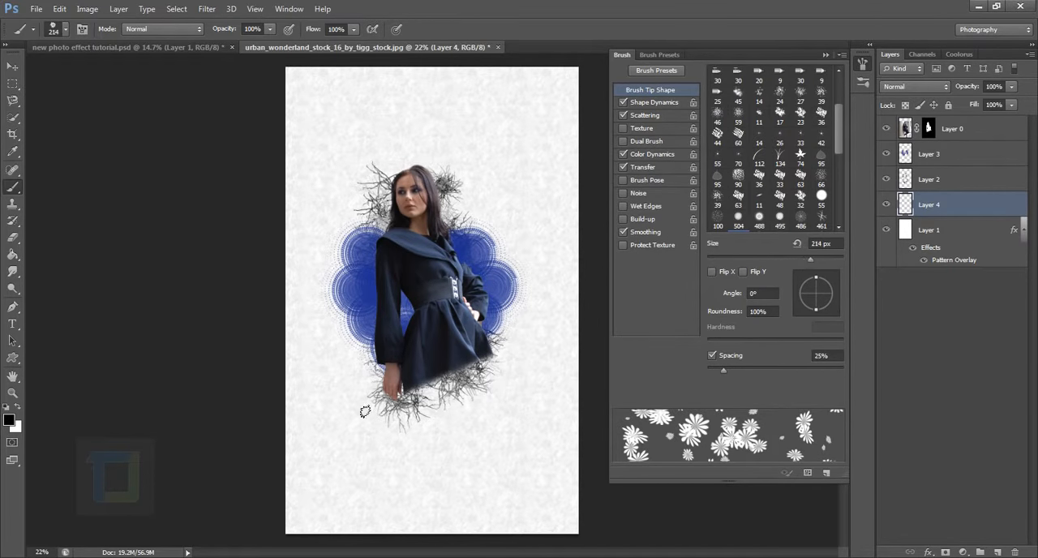
Paint black scattered flowers at 214 px diagonally behind the woman on Layer 4 and set the layer's opacity to 50%.
mouse_move(289, 501)
left_mouse_down()
mouse_move(440, 309)
mouse_move(607, 65)
left_mouse_up()
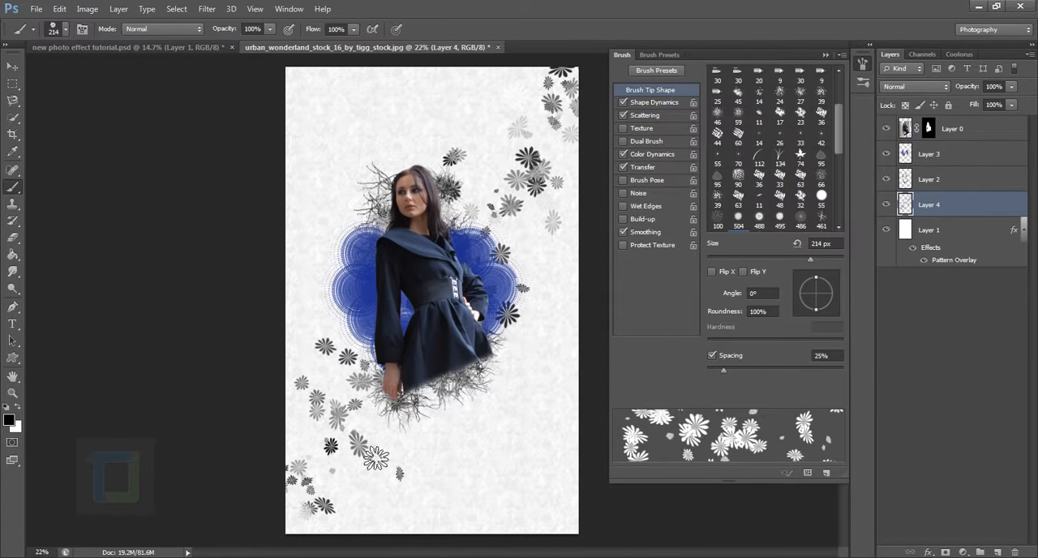
left_click_drag(334, 474, 347, 410)
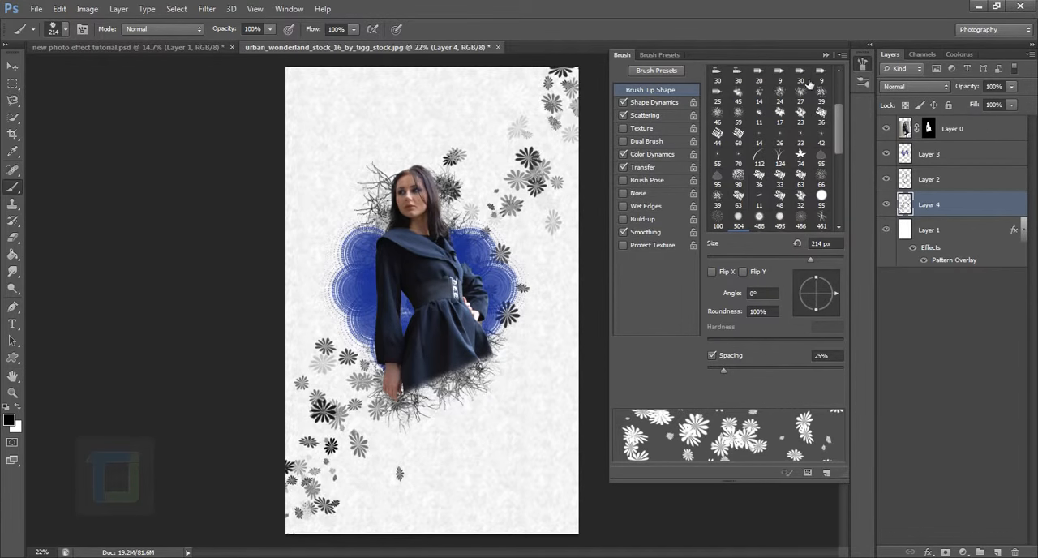
left_click(825, 55)
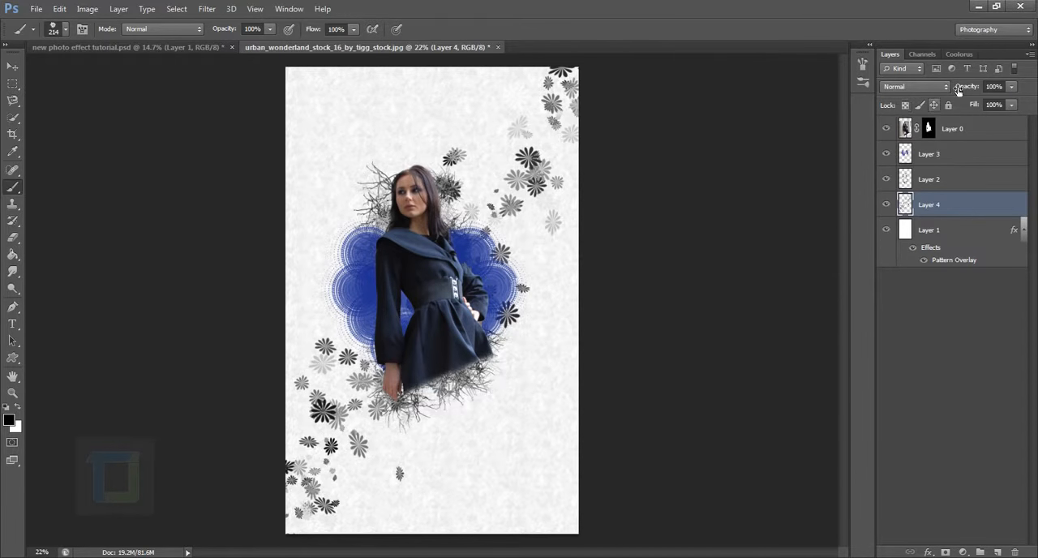
left_click_drag(975, 90, 941, 90)
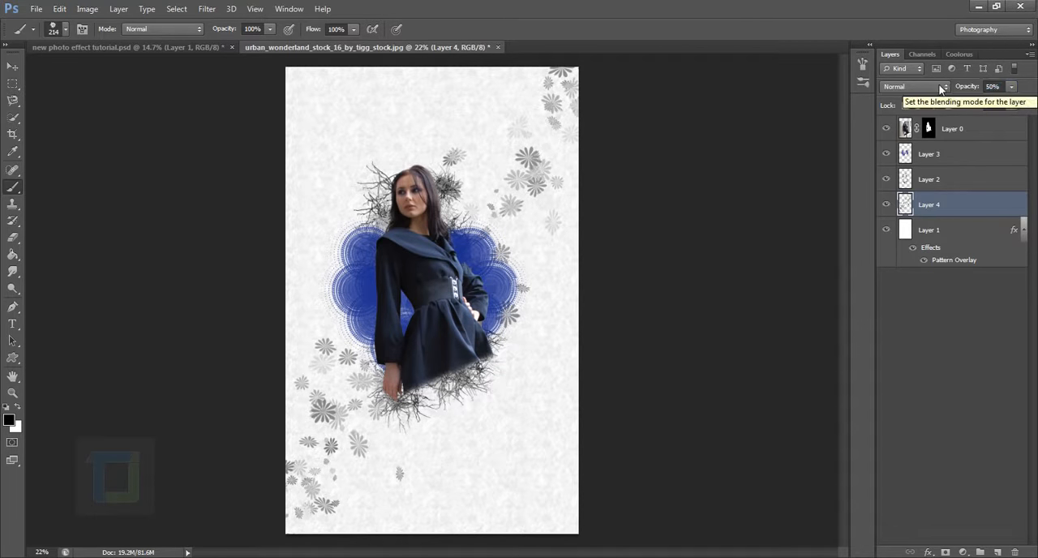
left_click(890, 206)
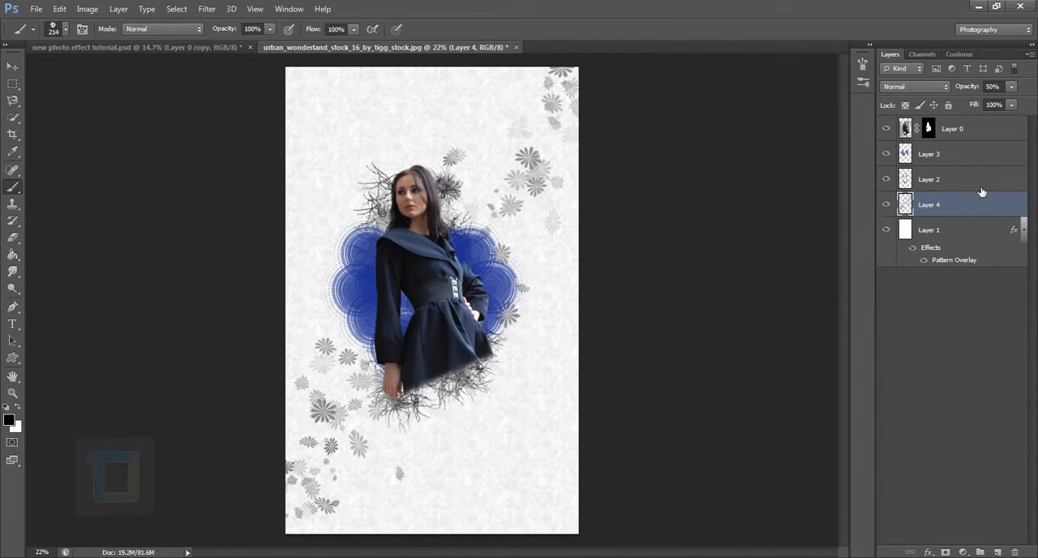
Duplicate Layer 0 and apply the layer mask of the copy.
left_click(954, 131)
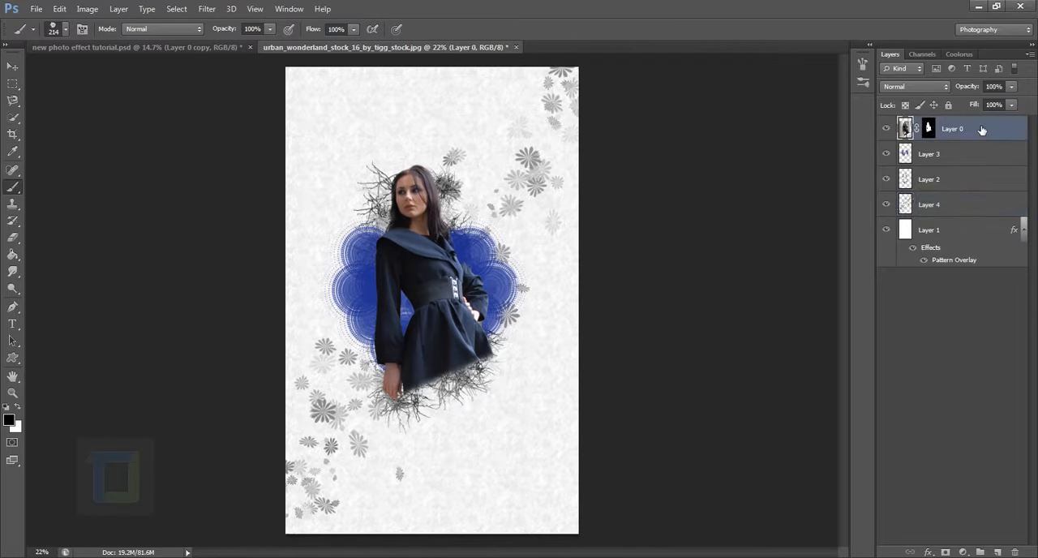
key("ctrl+j")
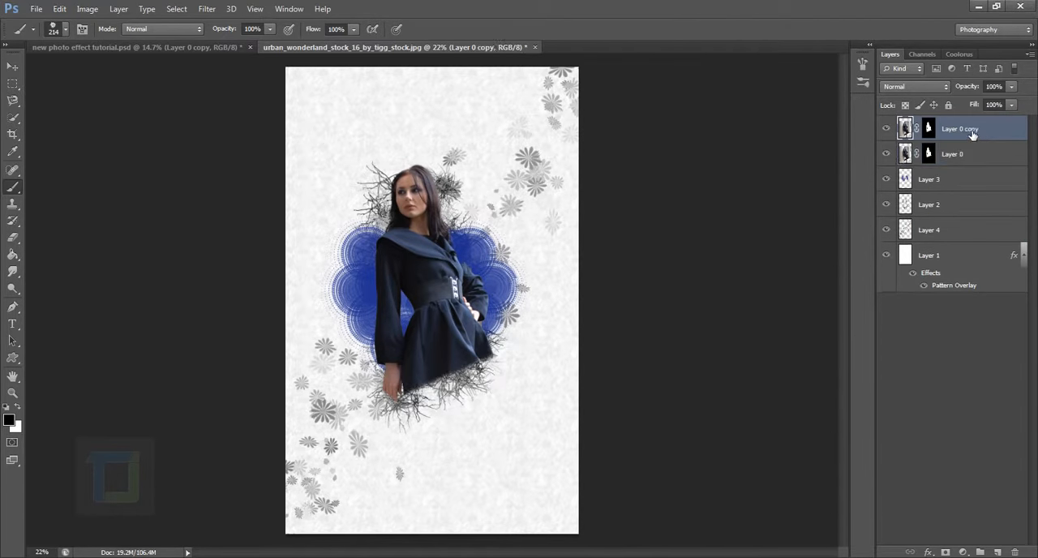
left_click(931, 130)
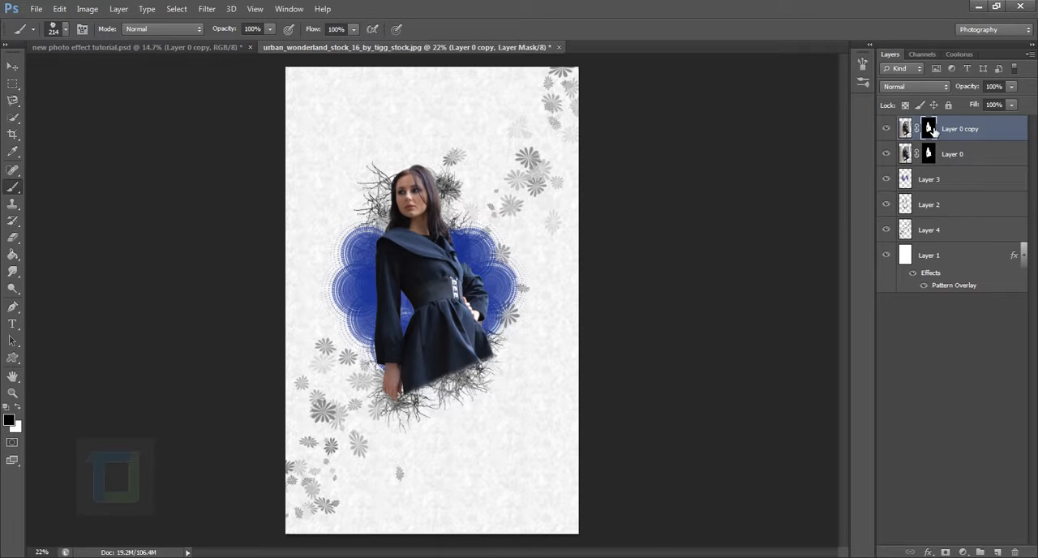
right_click(931, 130)
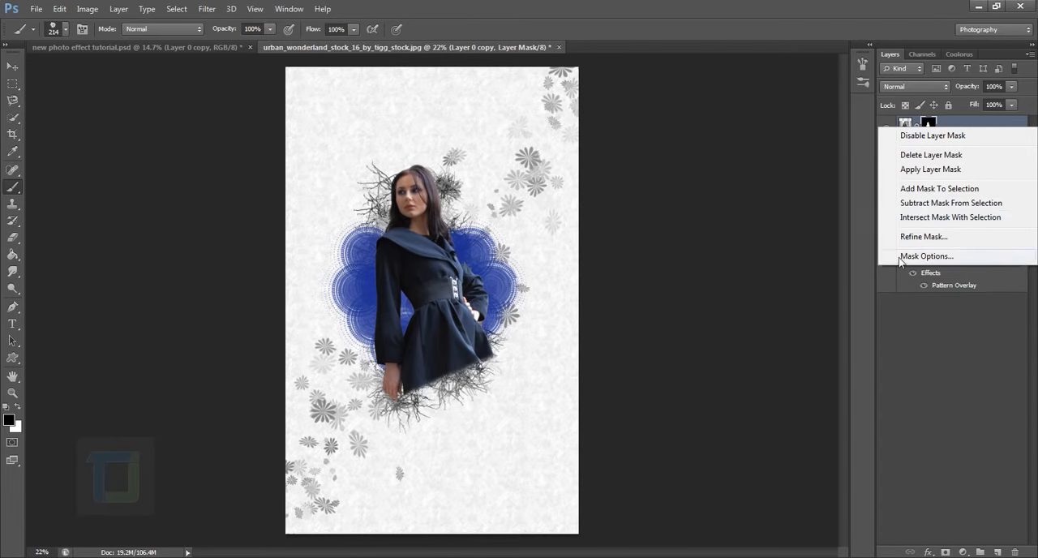
left_click(930, 169)
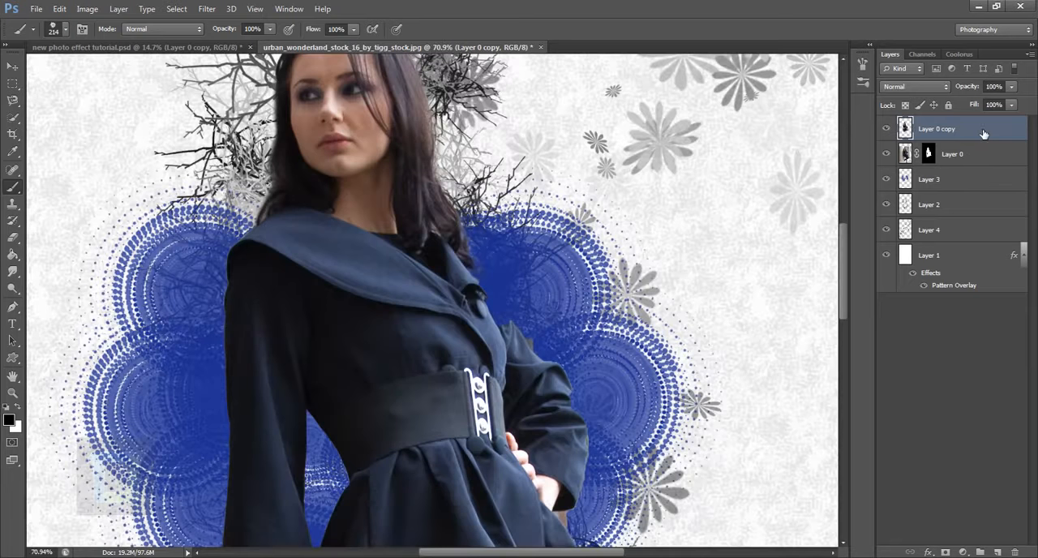
Apply the Ripple filter to the Layer 0 copy at Medium size with an increased amount.
left_click(206, 9)
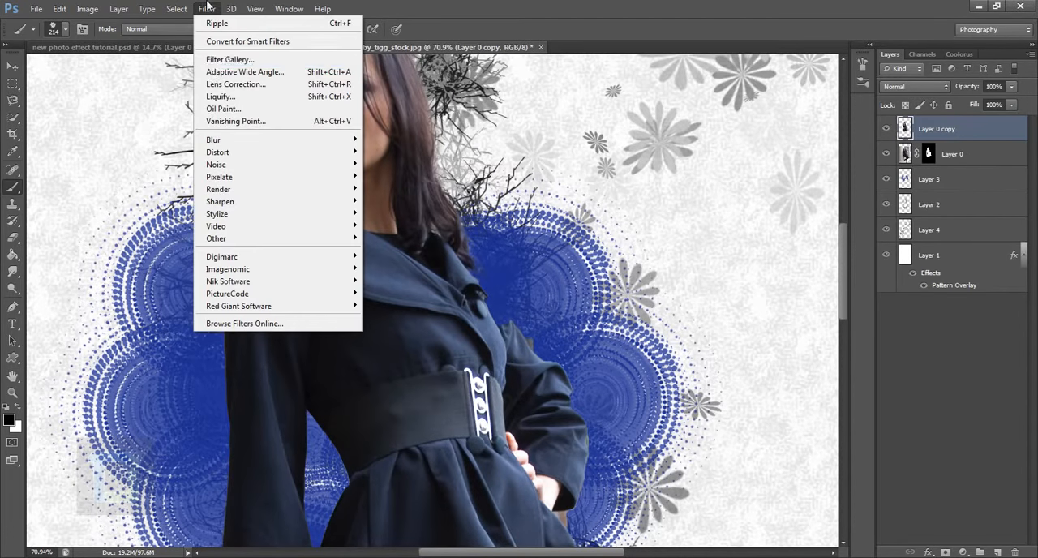
mouse_move(241, 158)
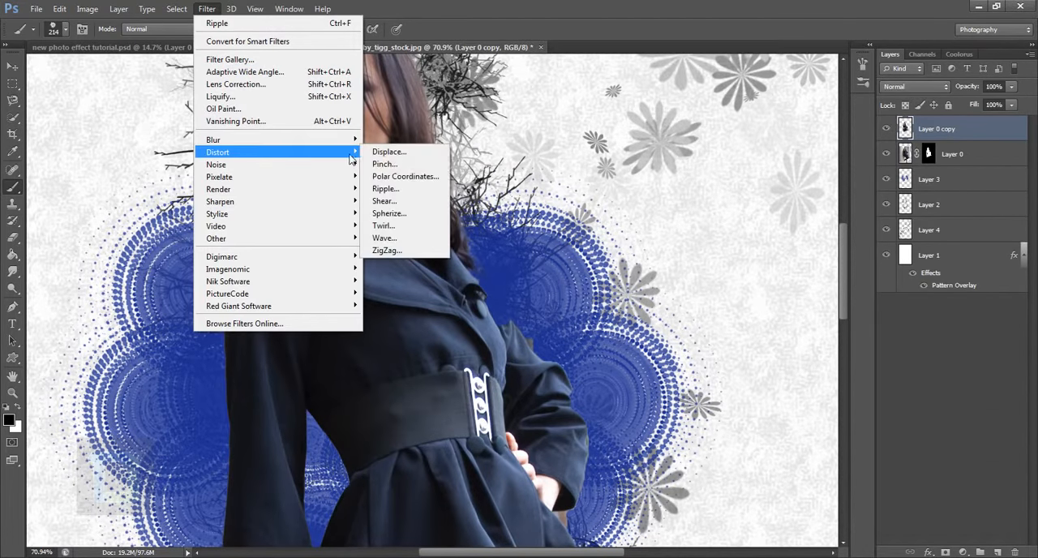
left_click(407, 199)
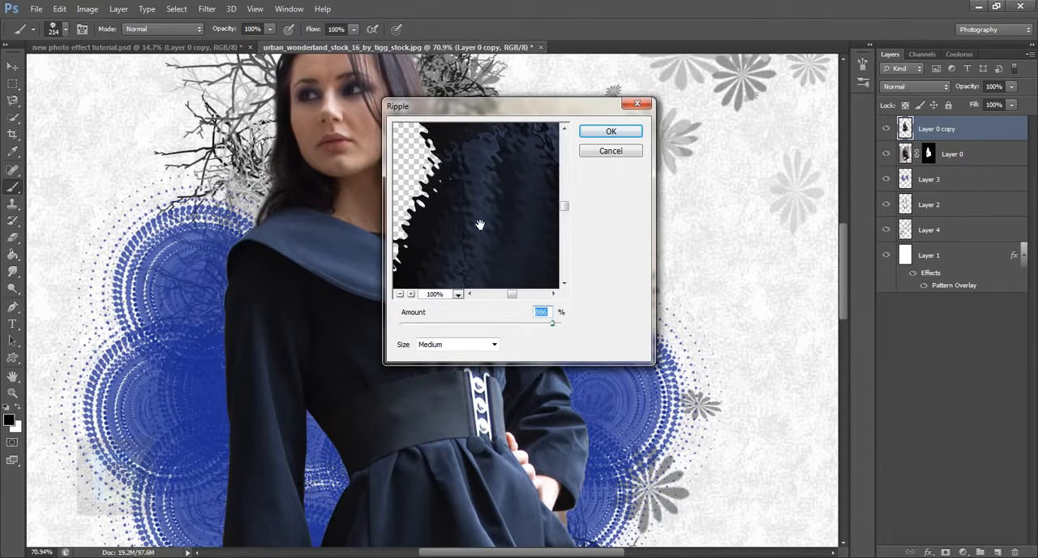
left_click_drag(480, 225, 518, 234)
left_click_drag(548, 326, 565, 328)
left_click(608, 132)
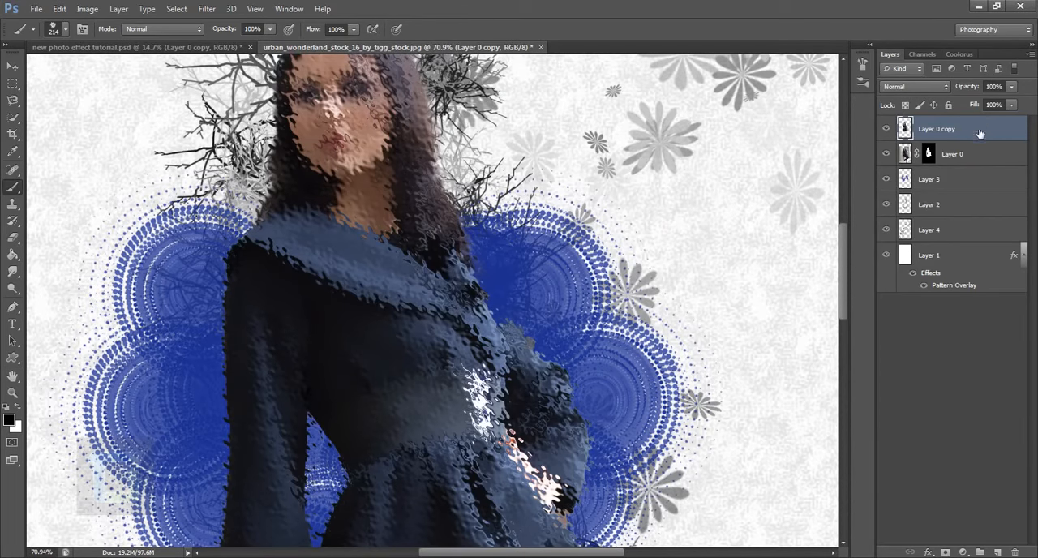
Move the rippled Layer 0 copy beneath Layer 0 and apply the Ripple filter to it once more.
left_click_drag(979, 133, 977, 159)
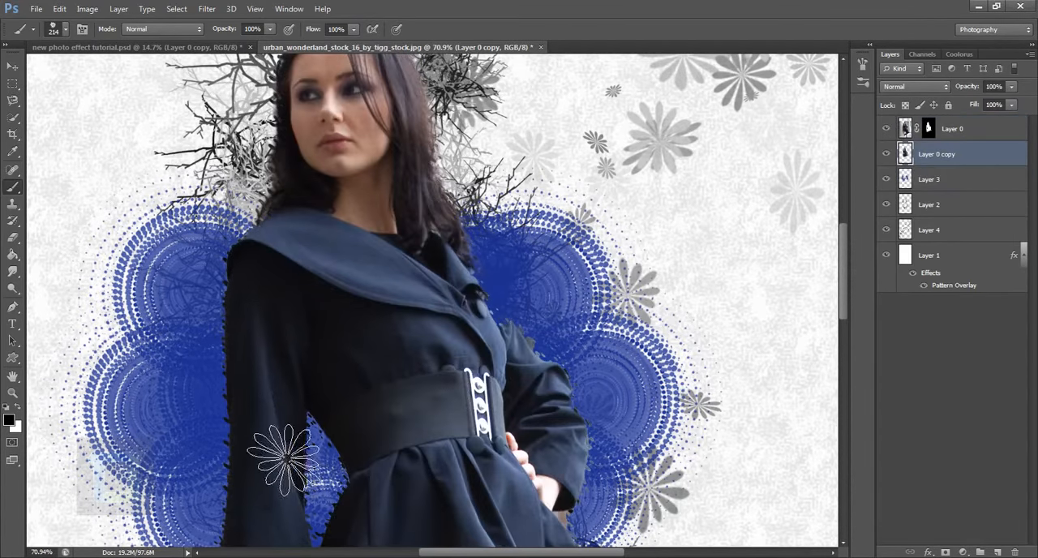
scroll(290, 417, "up", 3)
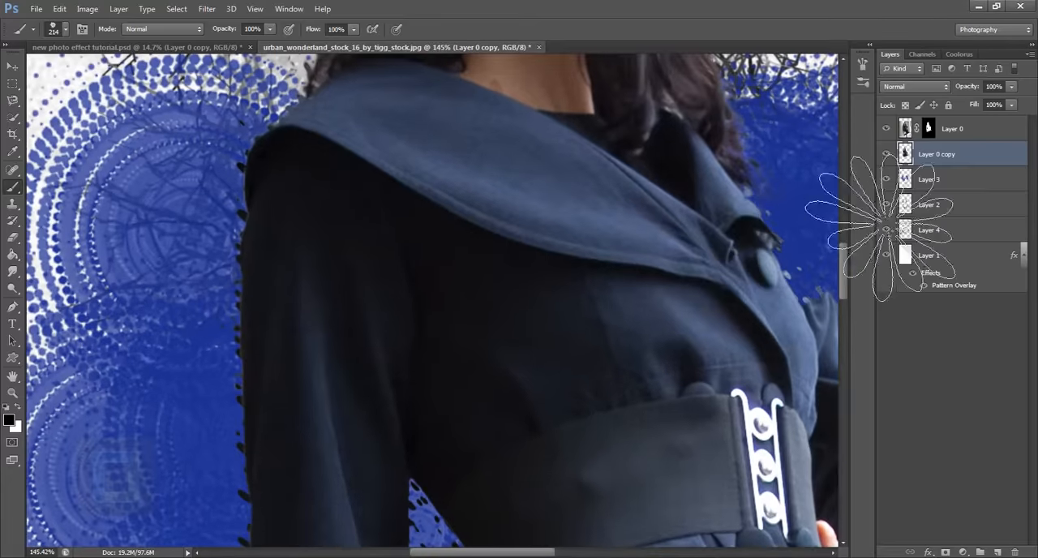
left_click(887, 130)
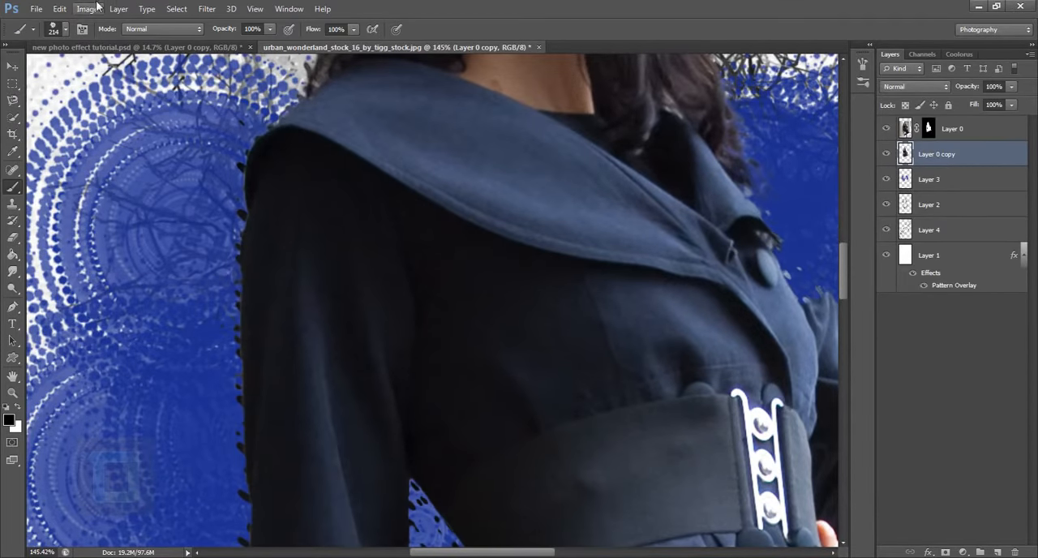
left_click(207, 9)
left_click(213, 26)
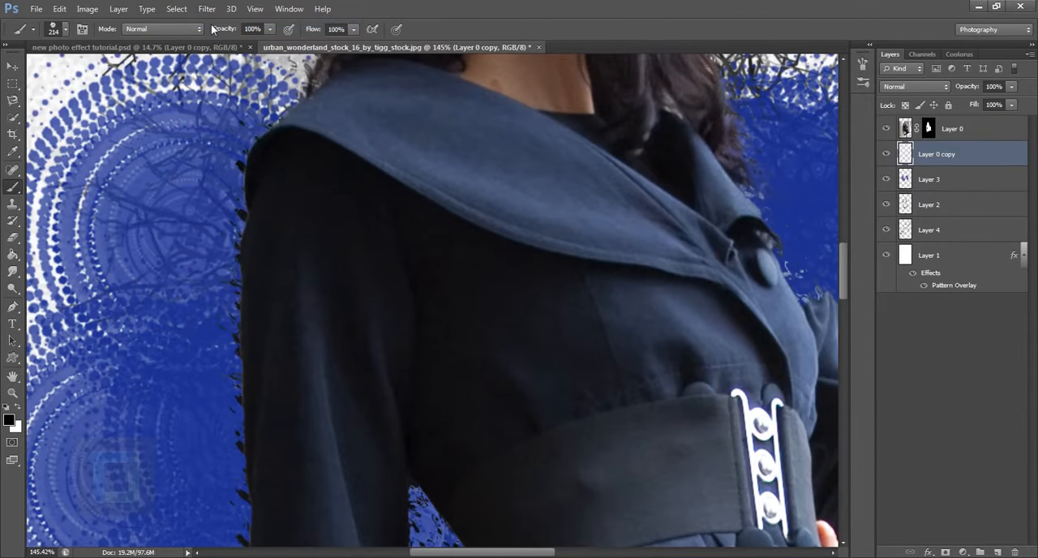
Duplicate the rippled Layer 0 copy.
scroll(670, 385, "down", 2)
scroll(670, 385, "down", 5)
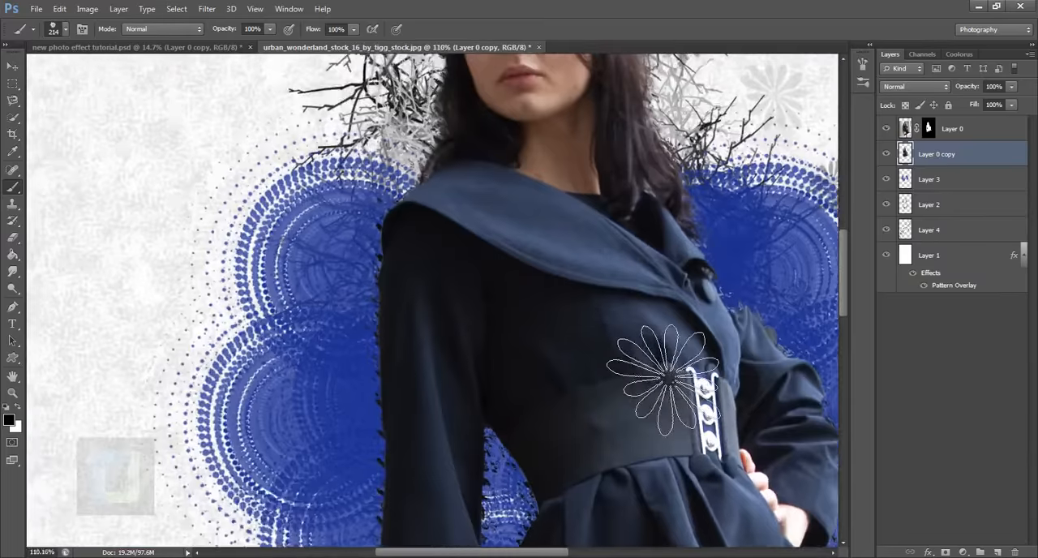
scroll(659, 366, "up", 6)
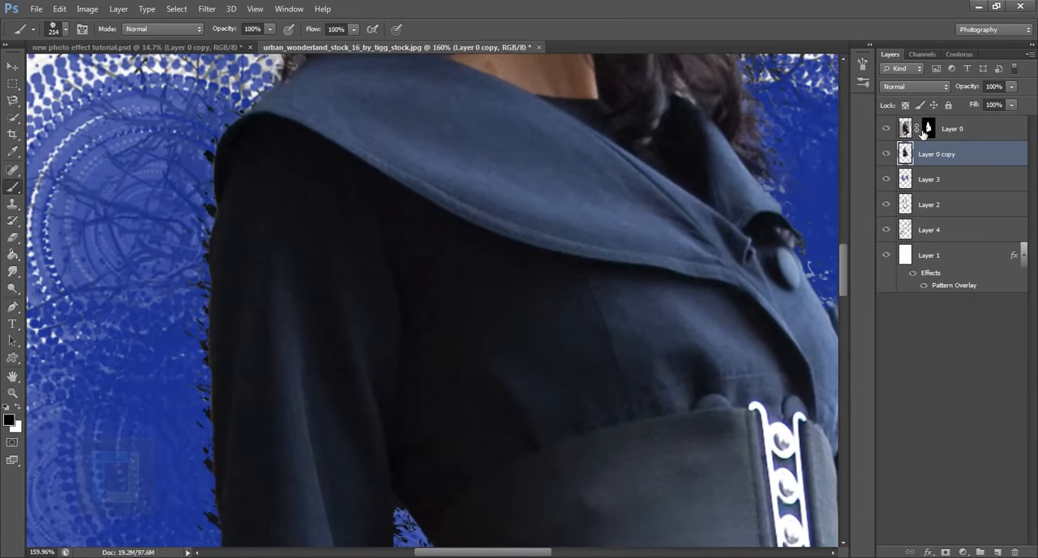
left_click(887, 182)
left_click(887, 182)
left_click_drag(990, 159, 1002, 552)
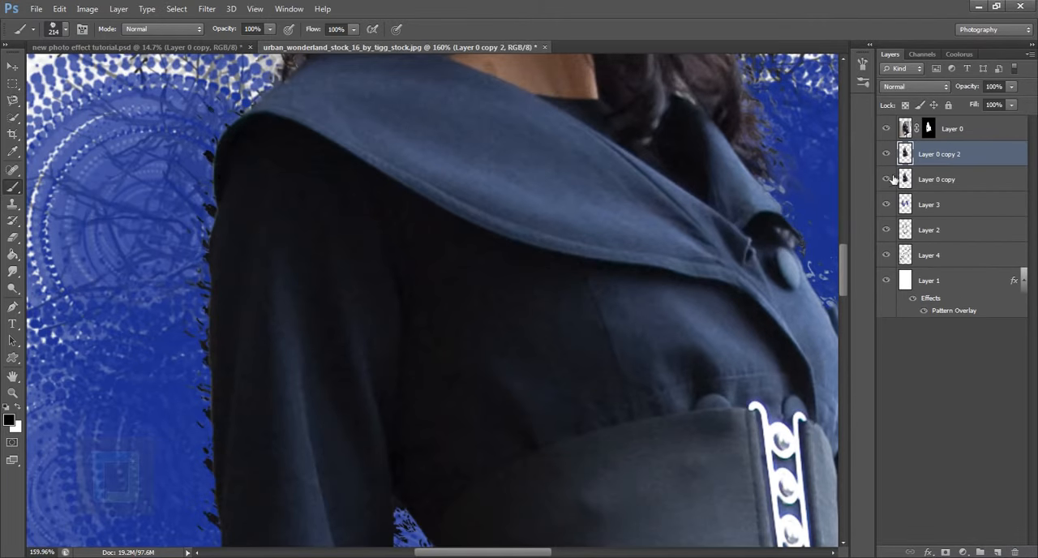
Apply Motion Blur to Layer 0 copy 2 with a 48° angle and a distance of 83 pixels.
left_click(207, 8)
mouse_move(225, 146)
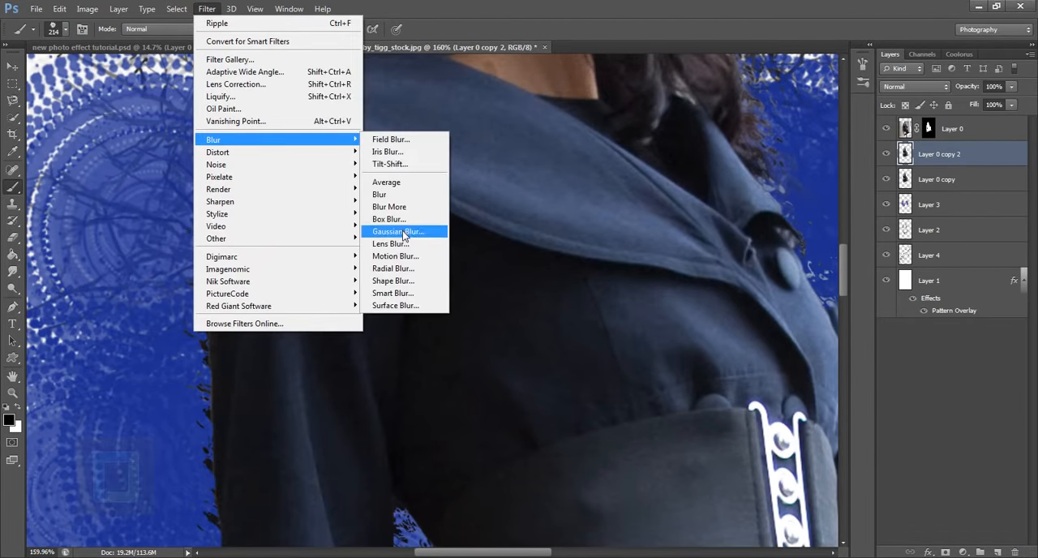
left_click(395, 256)
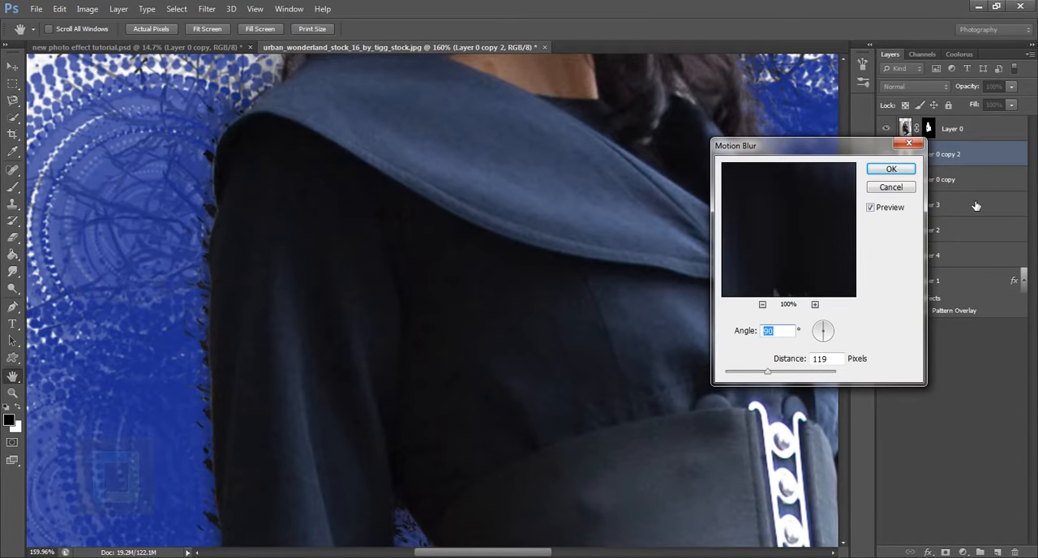
scroll(438, 281, "down", 5)
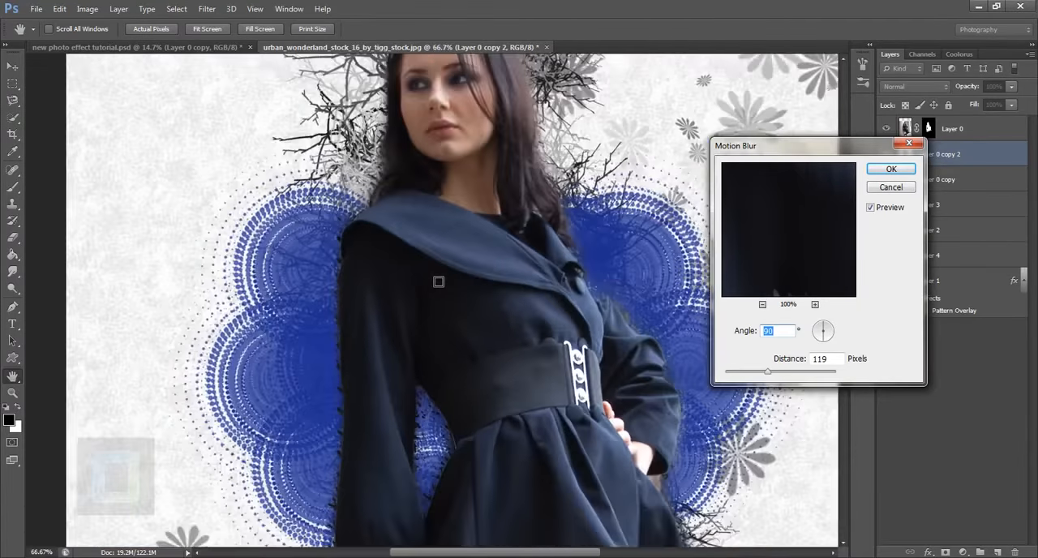
scroll(438, 281, "up", 1)
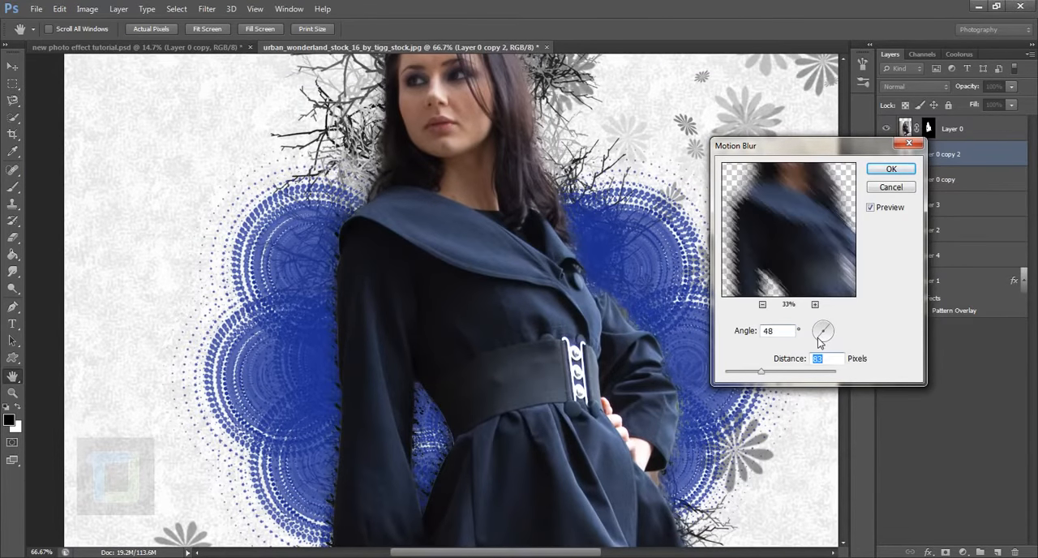
key("Tab")
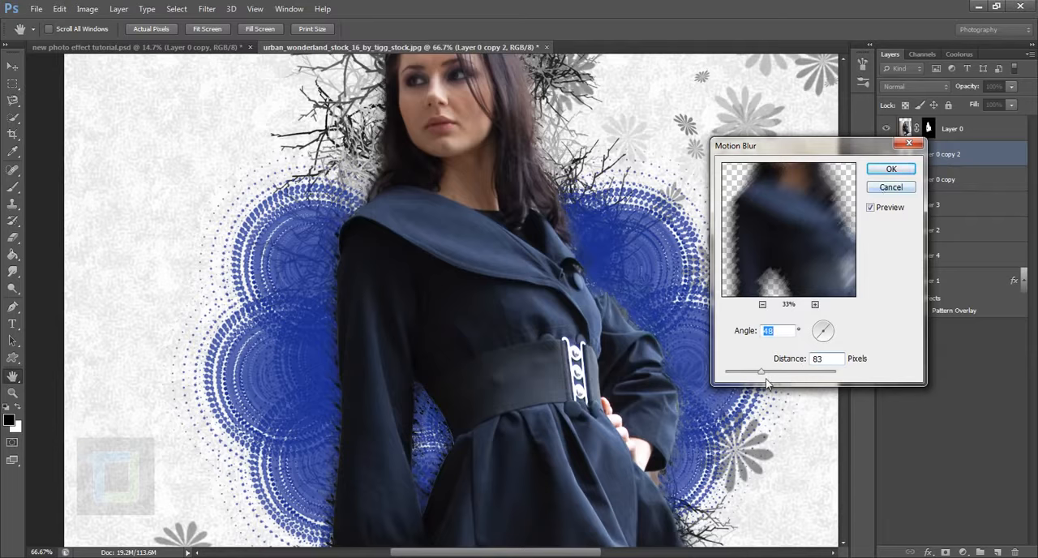
left_click(892, 168)
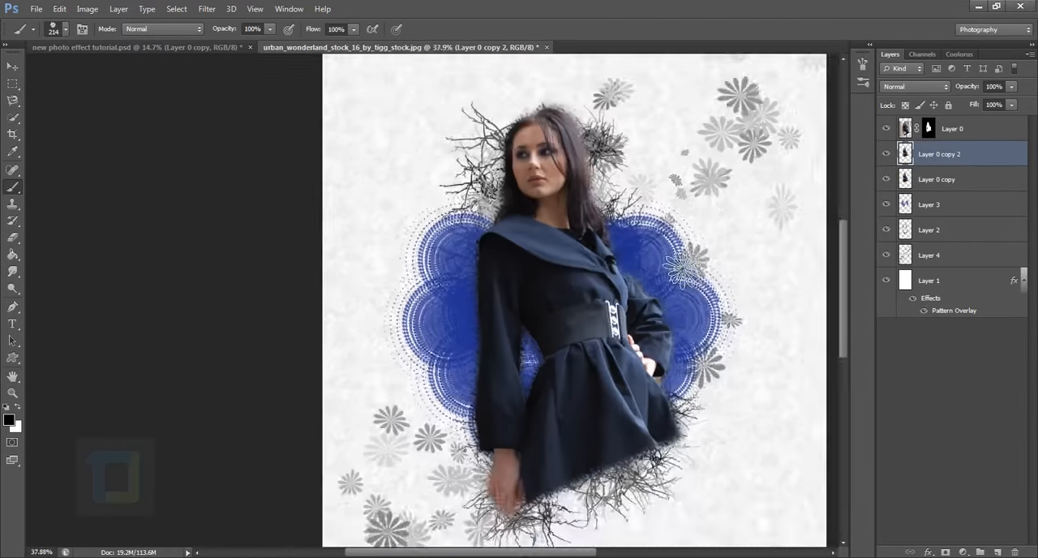
Hide Layer 0 and toggle Layer 0 copy 2 to compare the motion-blurred copy with the rippled one.
scroll(682, 270, "up", 3)
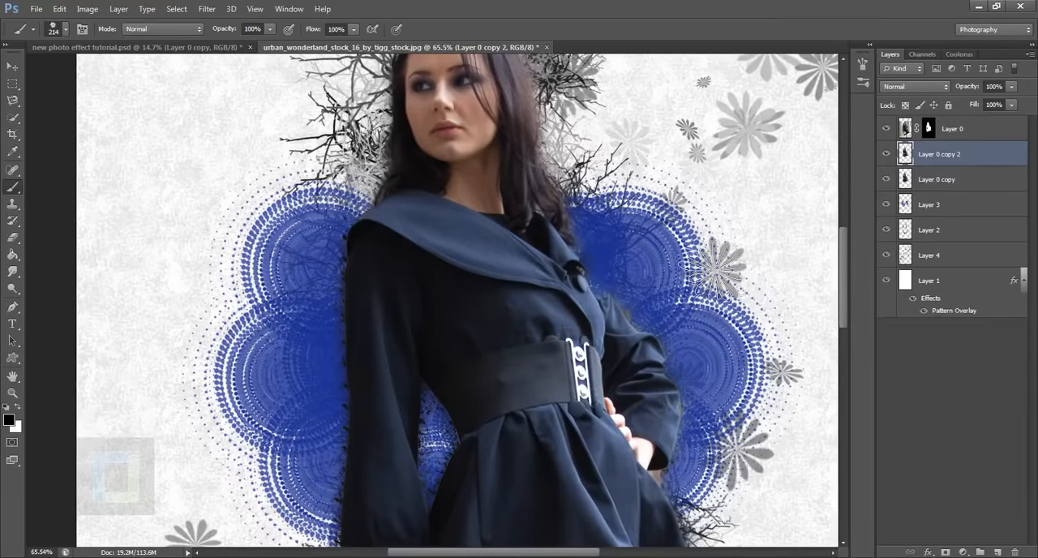
left_click(889, 154)
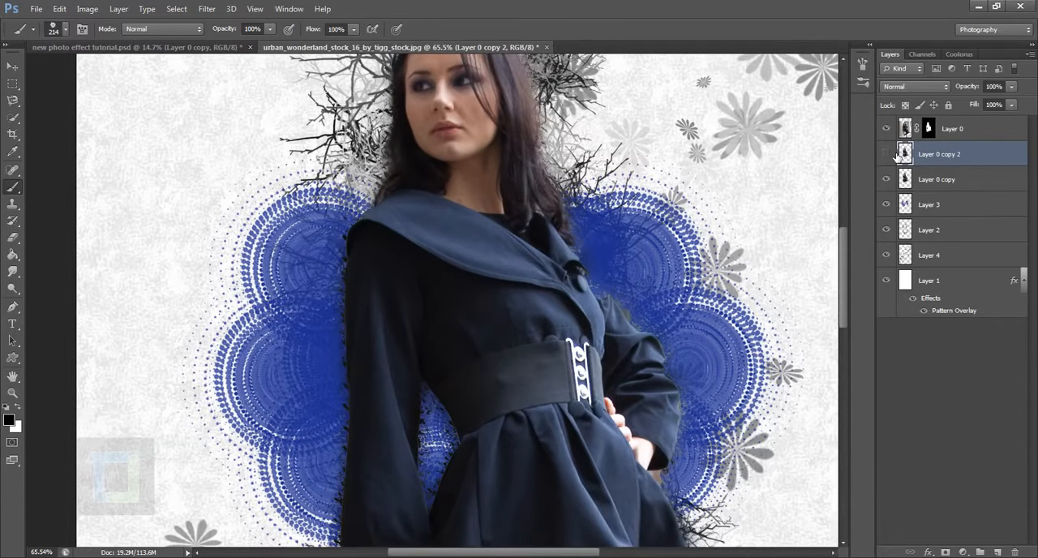
left_click(887, 153)
left_click(887, 153)
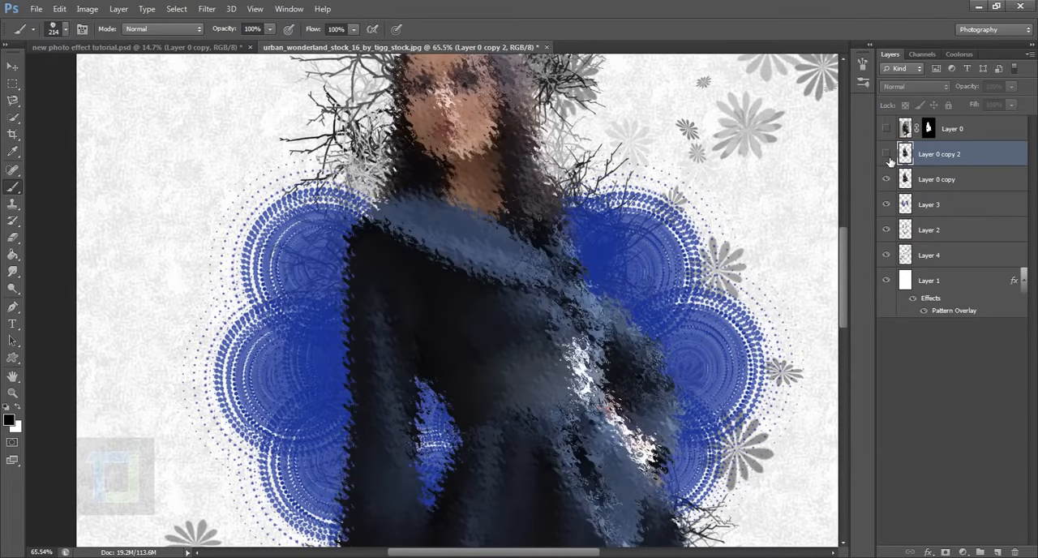
left_click(887, 154)
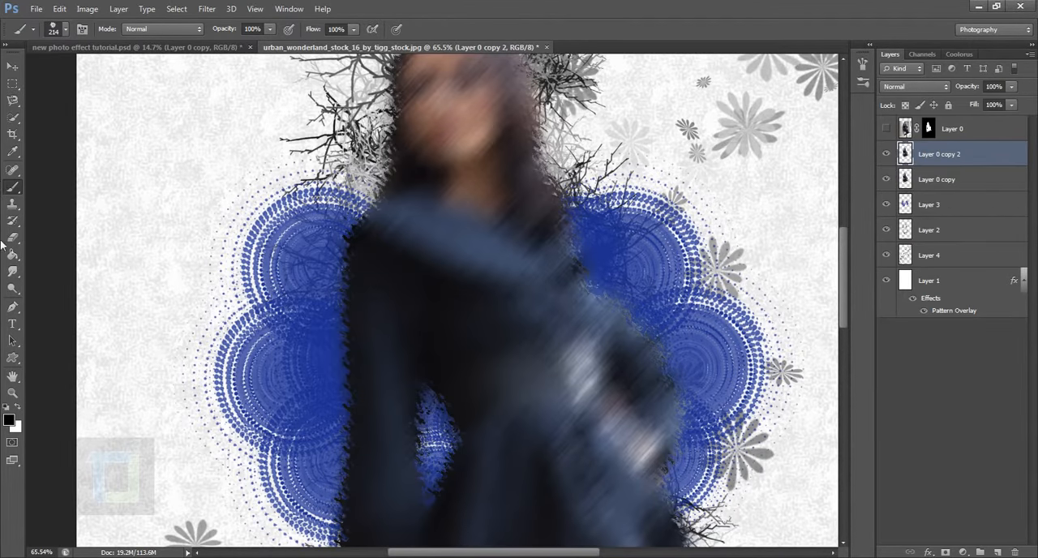
Activate the Smudge tool with the rough 60 px textured brush tip for use on Layer 0 copy 2.
left_click(14, 276)
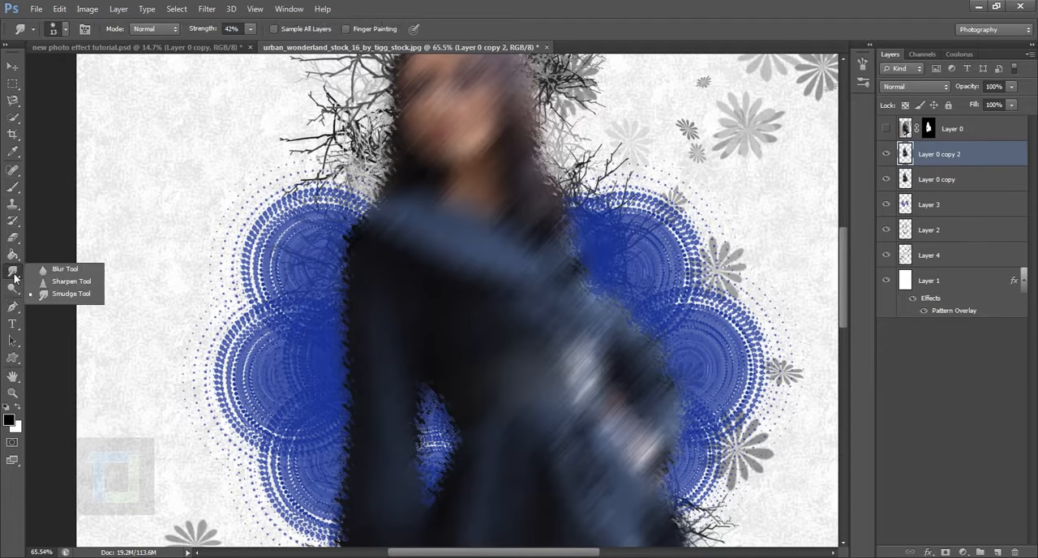
left_click(58, 298)
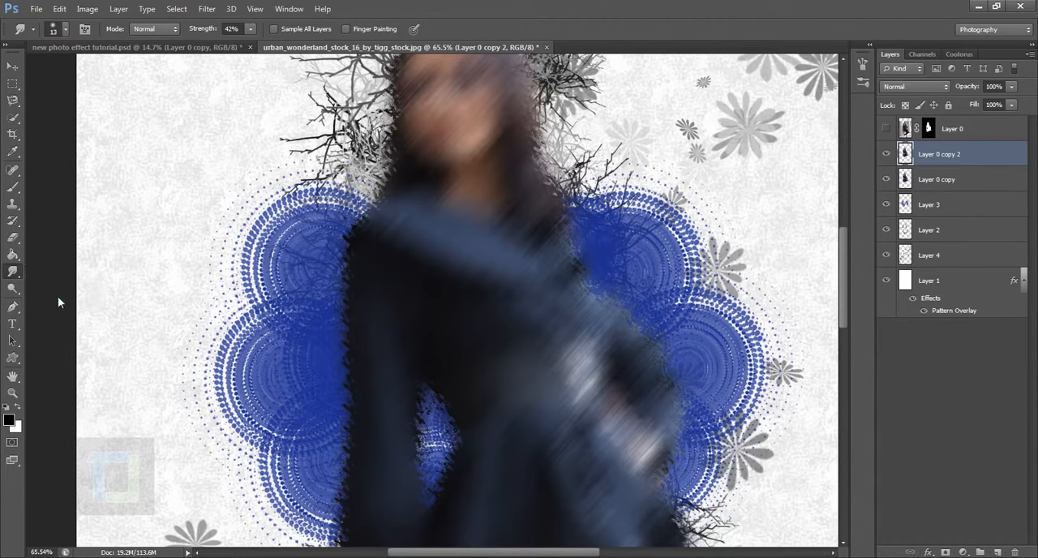
left_click(53, 29)
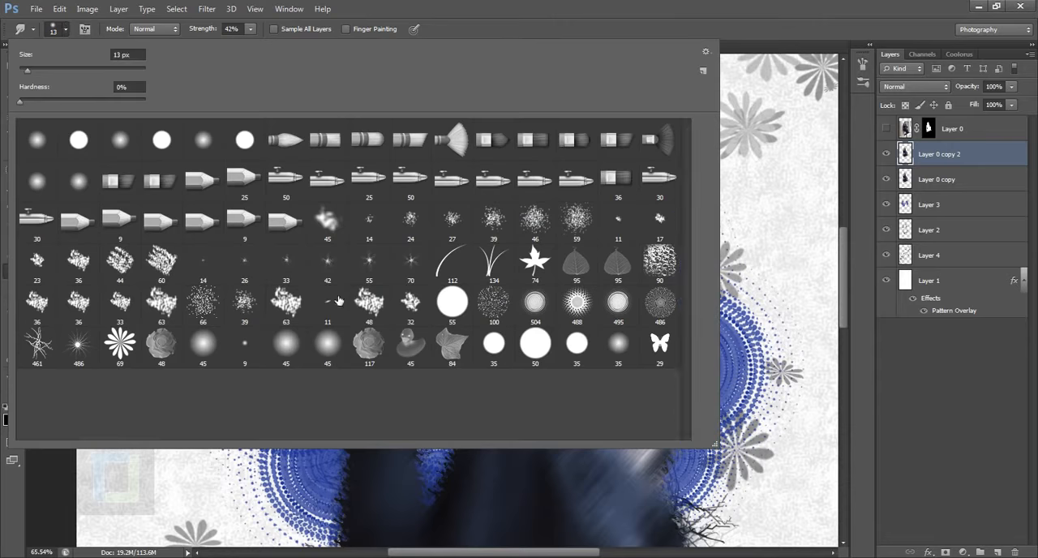
left_click(247, 304)
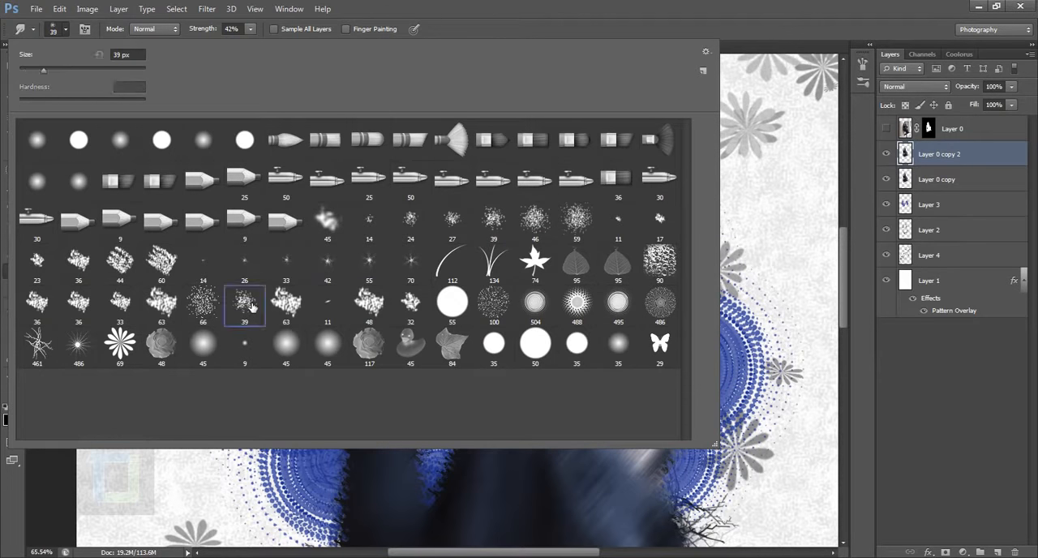
left_click(368, 302)
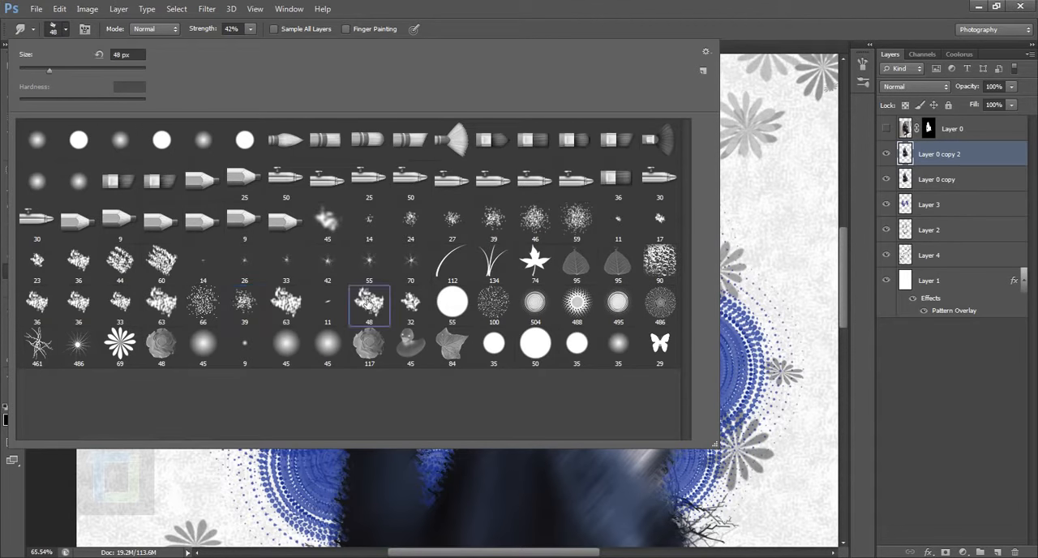
left_click(165, 271)
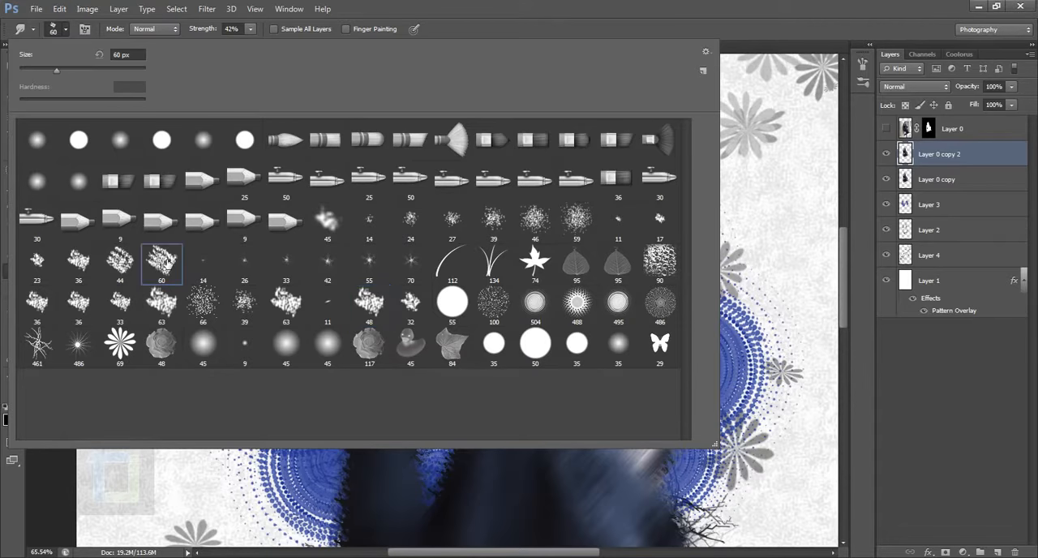
left_click(922, 154)
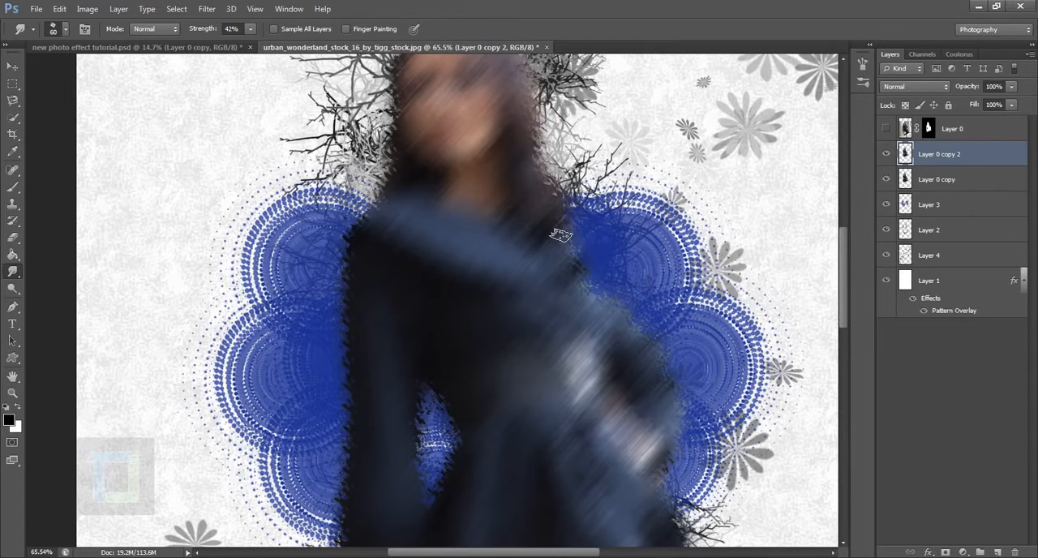
Set the Smudge brush size to 100 px and its strength to 70%.
key("bracketright")
key("bracketright")
key("bracketright")
key("bracketright")
scroll(535, 324, "up", 3)
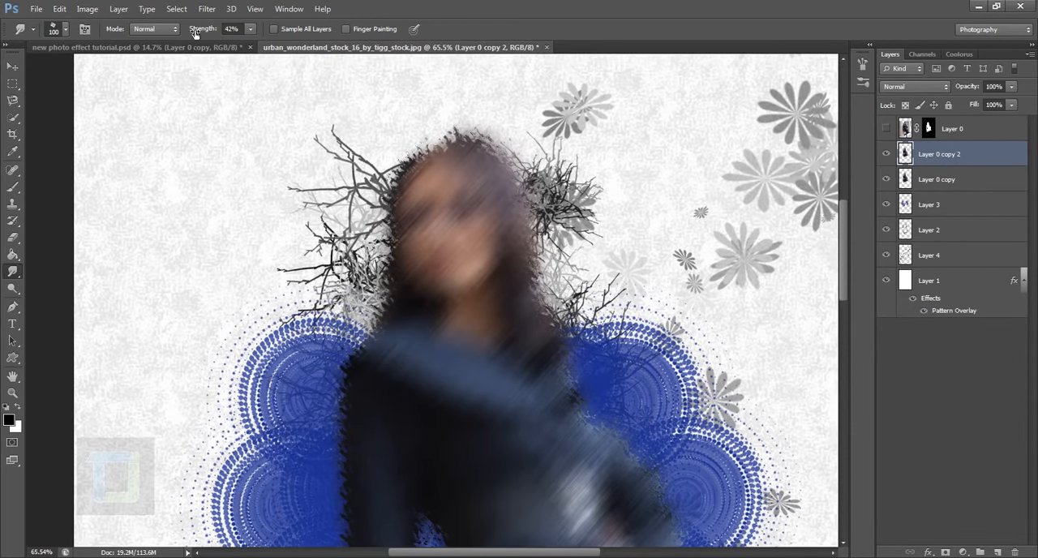
left_click_drag(196, 35, 213, 31)
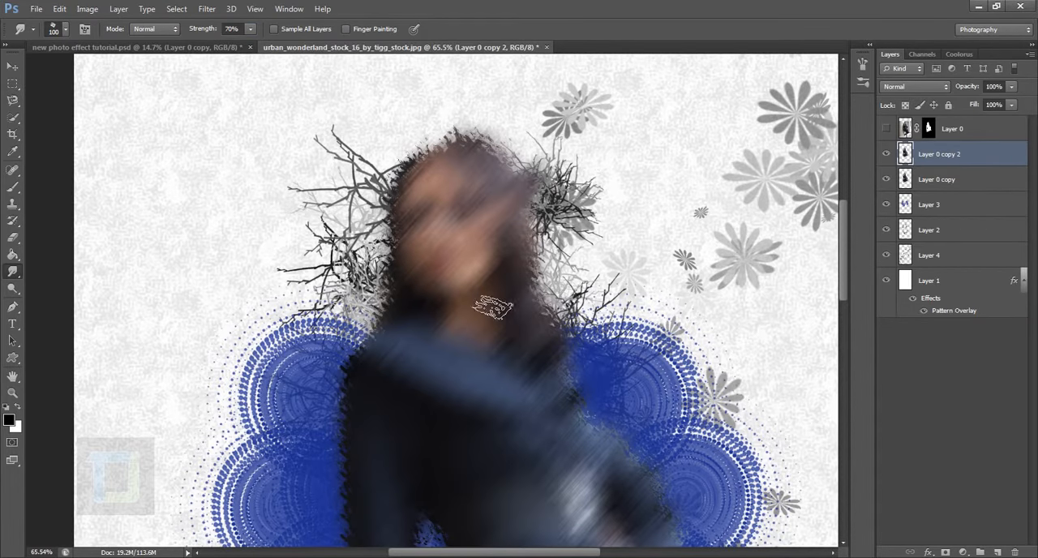
Try smudging the blurred head on Layer 0 copy 2 outward toward the upper-right branches.
left_click_drag(503, 264, 615, 191)
left_click_drag(507, 233, 606, 178)
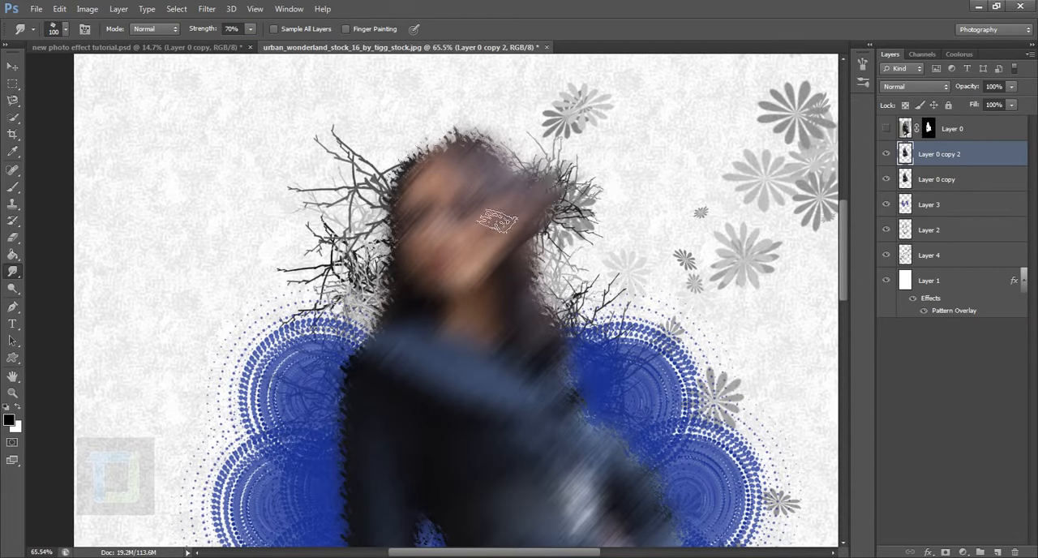
left_click_drag(518, 247, 602, 156)
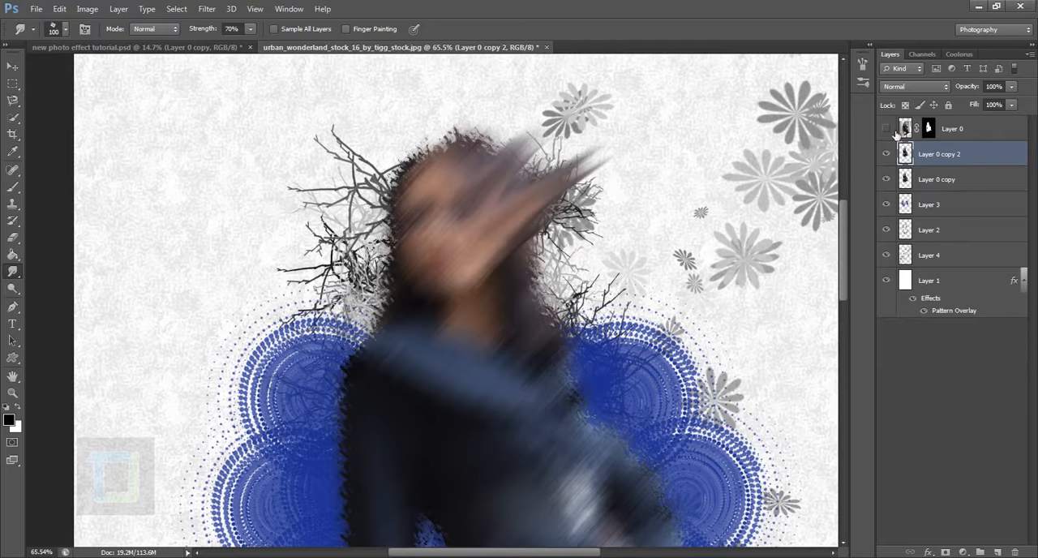
Show Layer 0 again and toggle Layer 0 copy 2 to check the smudged streaks behind the woman.
left_click(887, 129)
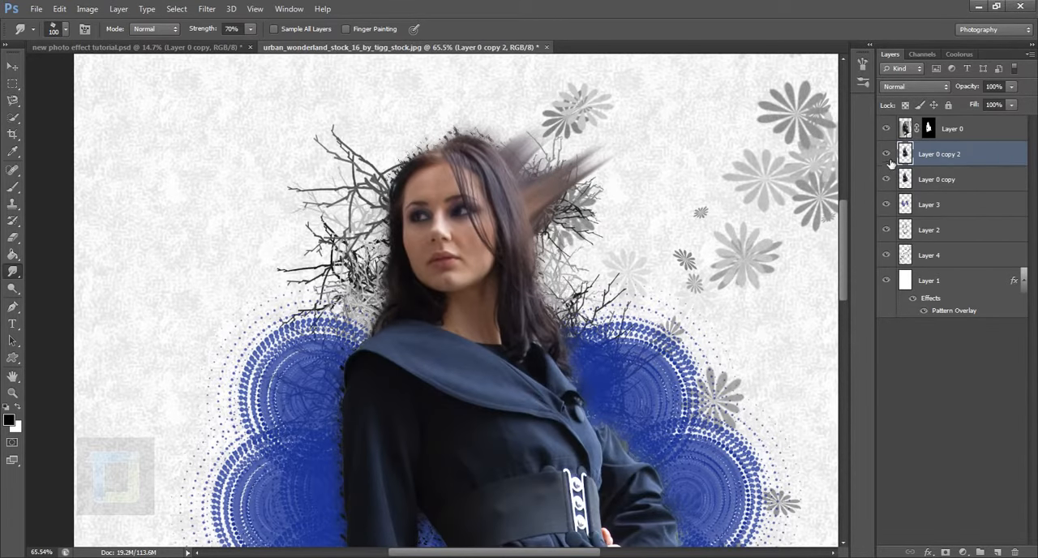
left_click(886, 154)
left_click(886, 154)
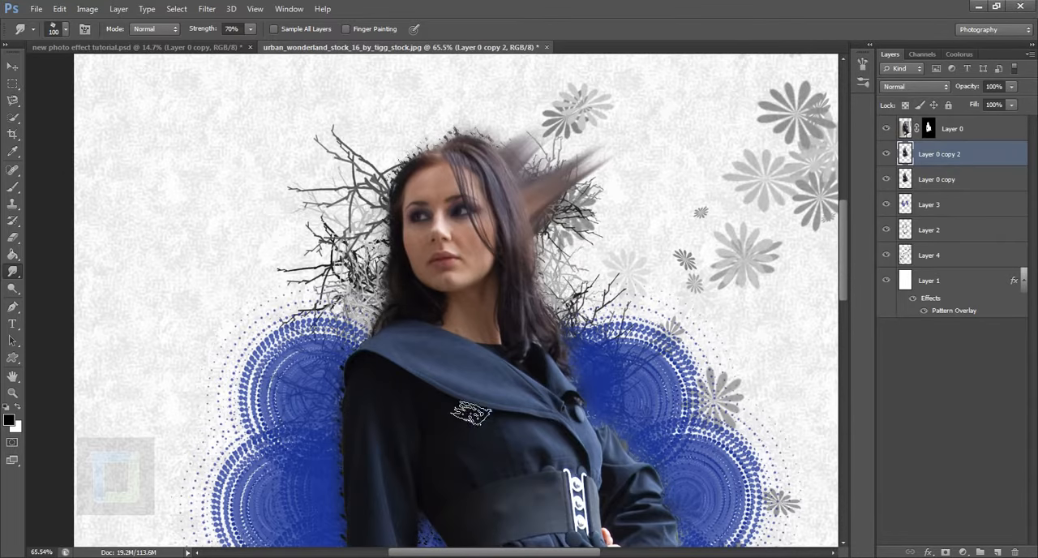
Try one smudge stroke above the forehead, then undo it together with the earlier streaks beside the head.
left_click_drag(437, 203, 405, 149)
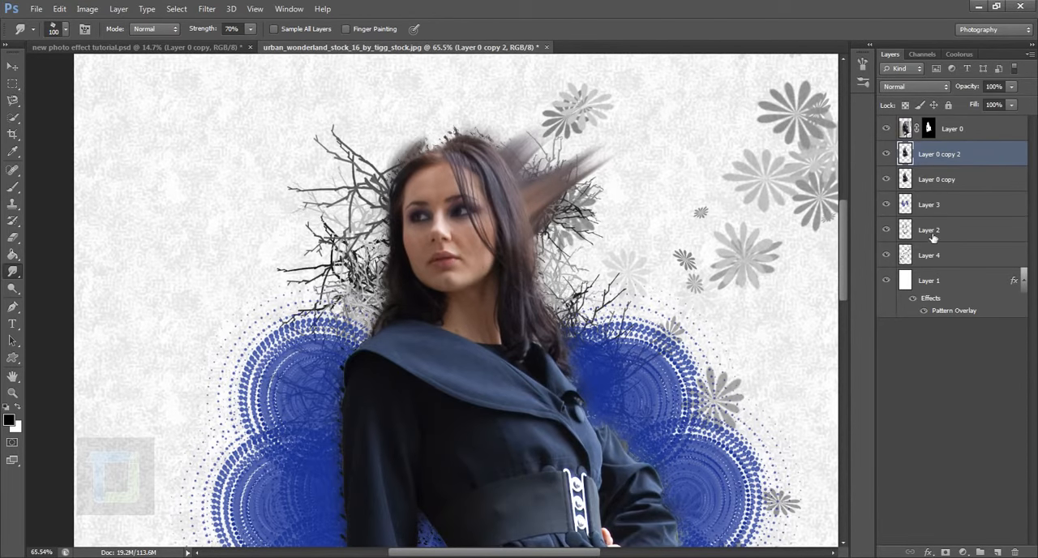
key("ctrl+z")
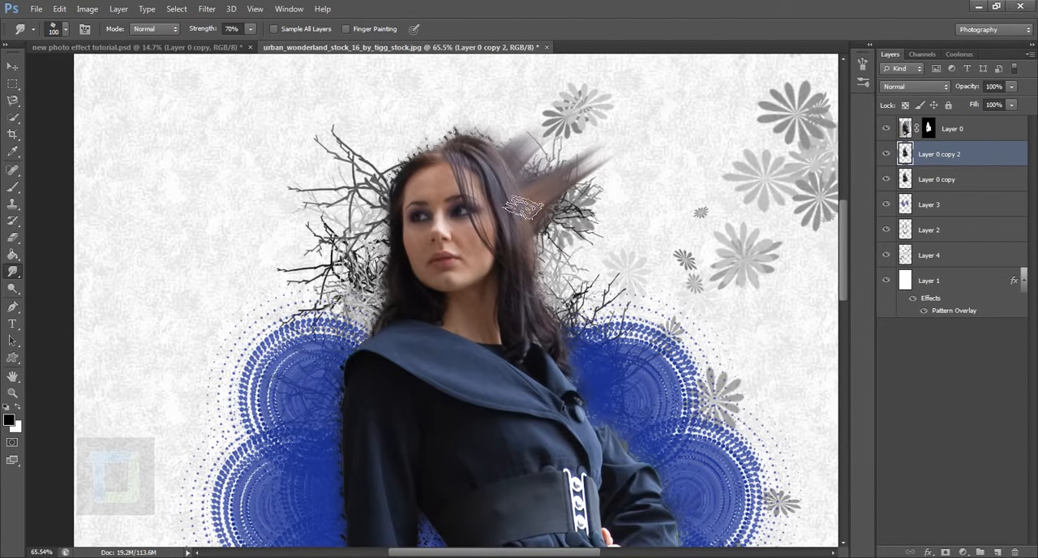
key("ctrl+alt+z")
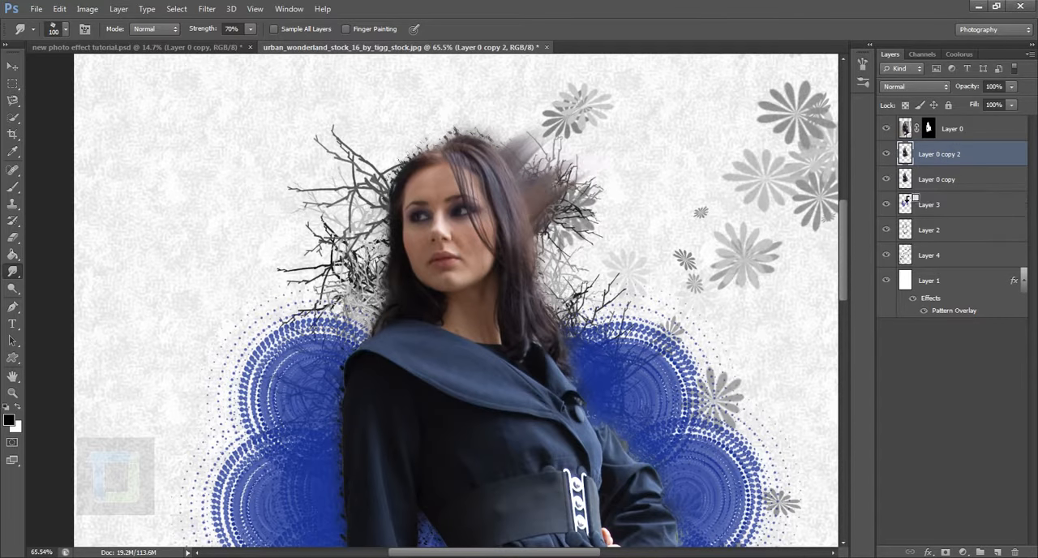
key("ctrl+alt+z")
key("ctrl+alt+z")
Smudge Layer 0 copy 2 outward in short up-right strokes along the right-hand hair edge and down to the collar.
left_click_drag(540, 187, 579, 147)
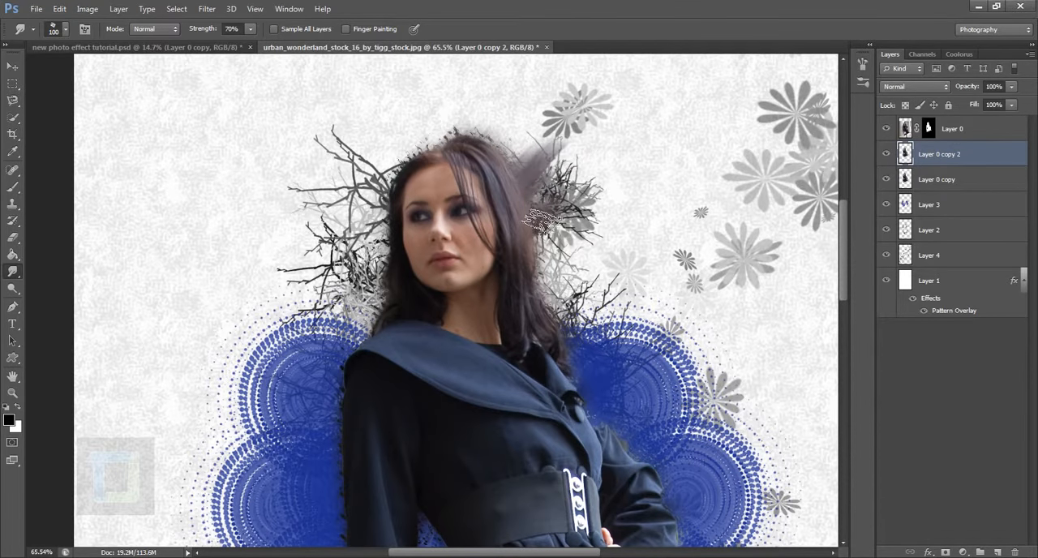
left_click_drag(539, 224, 596, 188)
left_click_drag(542, 249, 587, 234)
left_click_drag(550, 272, 598, 238)
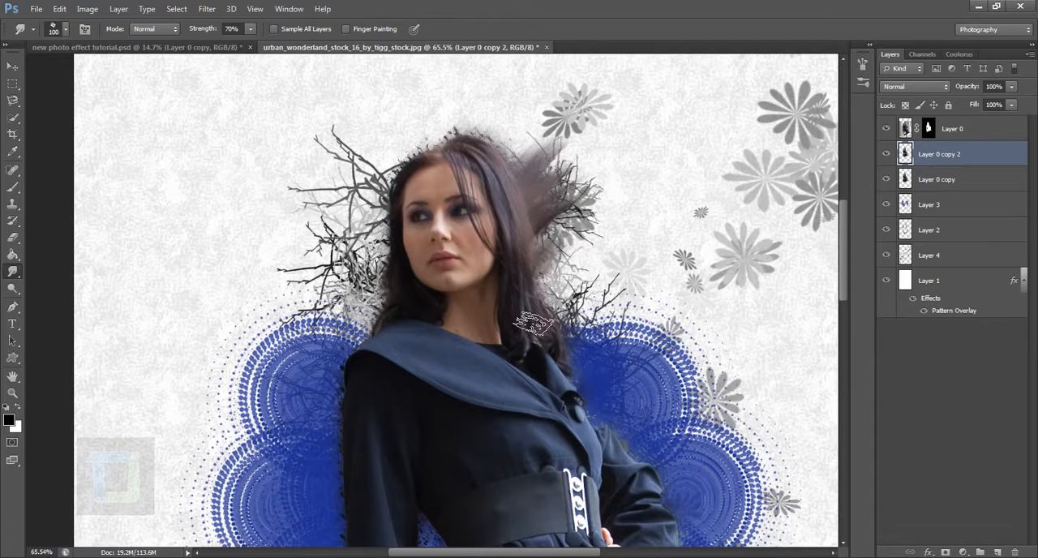
left_click_drag(548, 289, 594, 278)
left_click_drag(553, 316, 611, 295)
left_click_drag(569, 341, 649, 307)
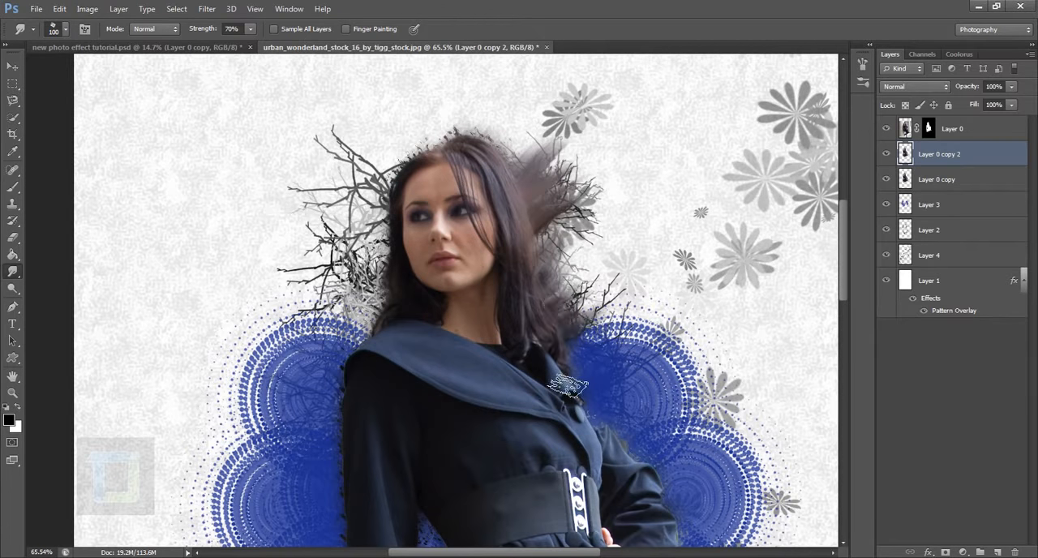
left_click_drag(568, 361, 606, 334)
left_click_drag(574, 406, 636, 368)
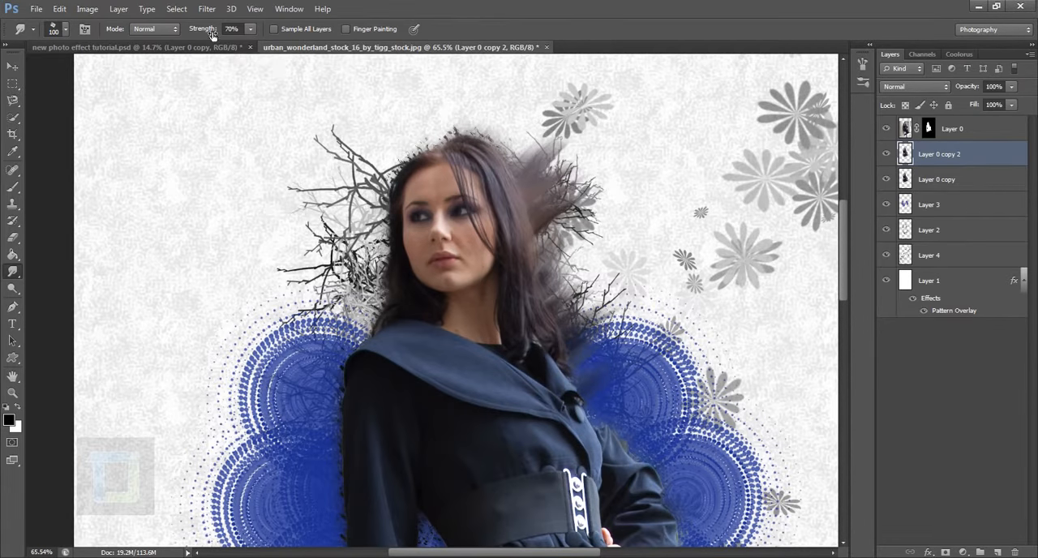
Lower the smudge strength to 60% and smudge the copy outward along the bent arm over the blue circles.
left_click_drag(214, 35, 204, 35)
scroll(561, 211, "down", 5)
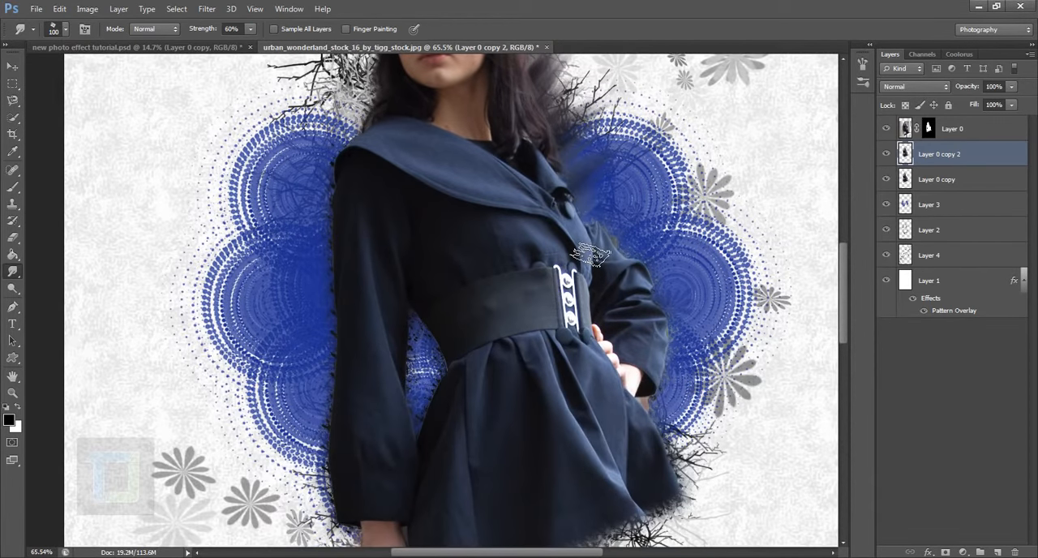
left_click_drag(591, 255, 646, 215)
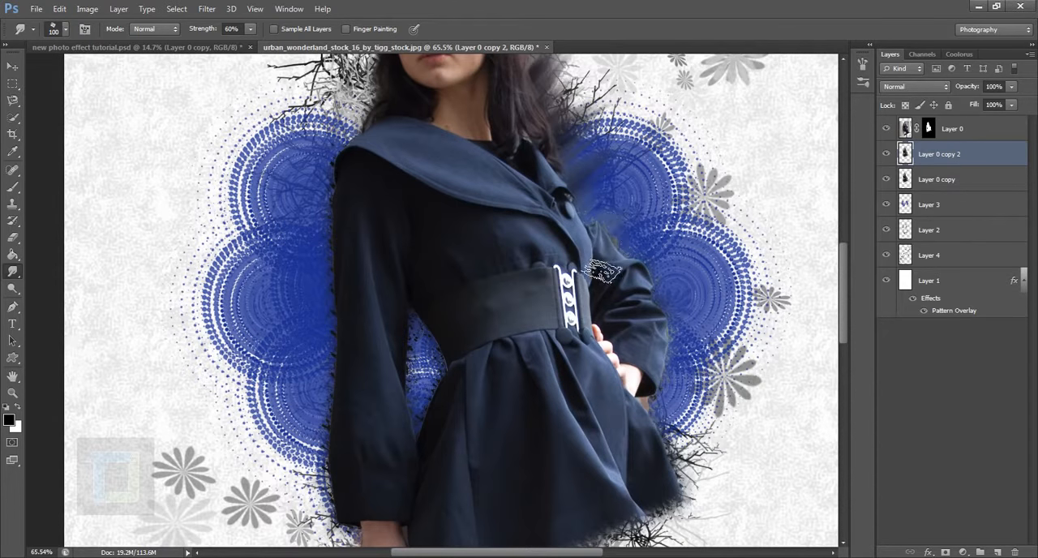
left_click_drag(602, 272, 666, 249)
left_click_drag(653, 333, 679, 299)
left_click_drag(658, 364, 690, 347)
scroll(405, 333, "up", 4)
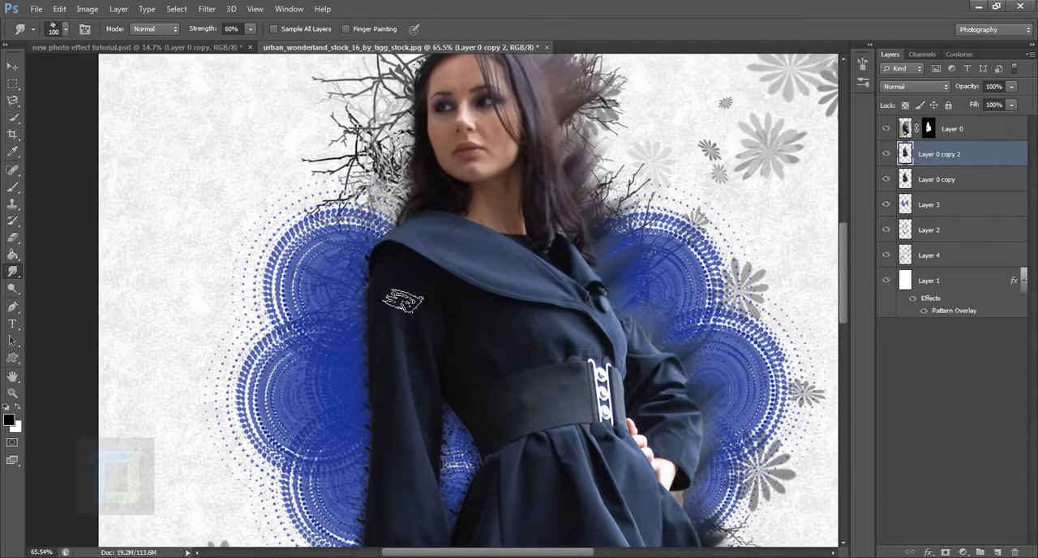
Smudge Layer 0 copy 2 outward along the woman's straight sleeve and the hair edge on the same side.
scroll(373, 434, "down", 5)
scroll(391, 438, "up", 5)
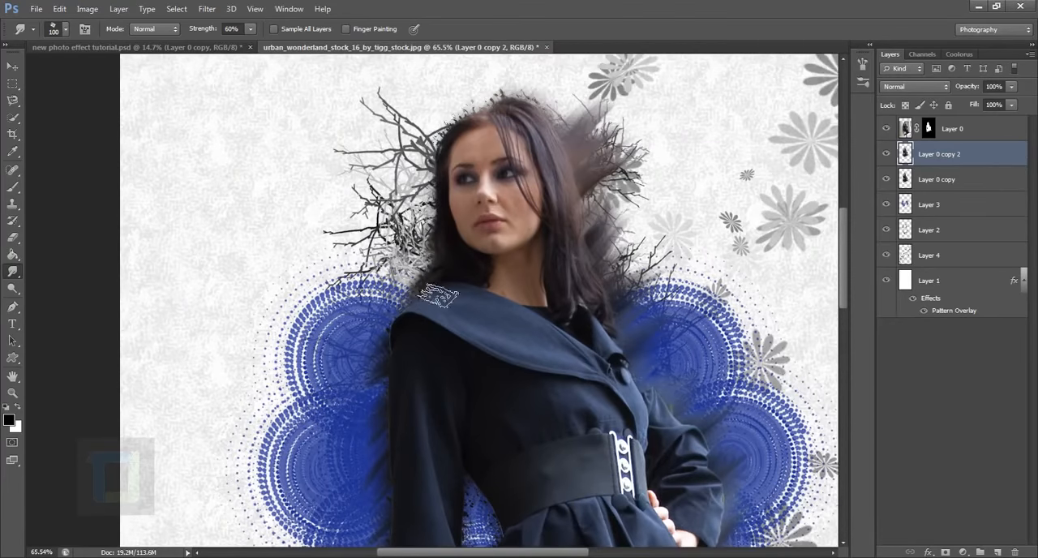
scroll(597, 216, "down", 5)
scroll(597, 216, "down", 5)
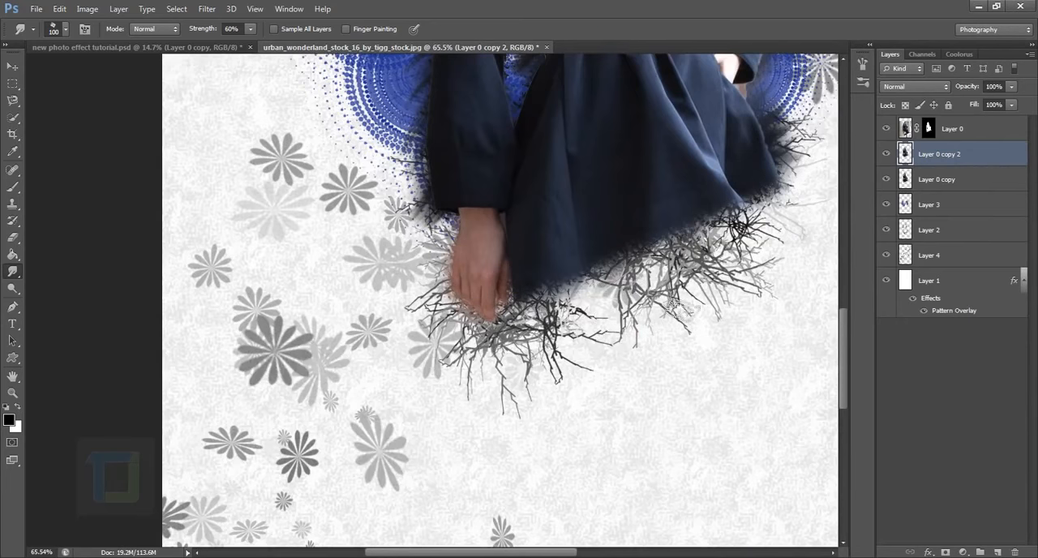
left_click_drag(495, 189, 420, 297)
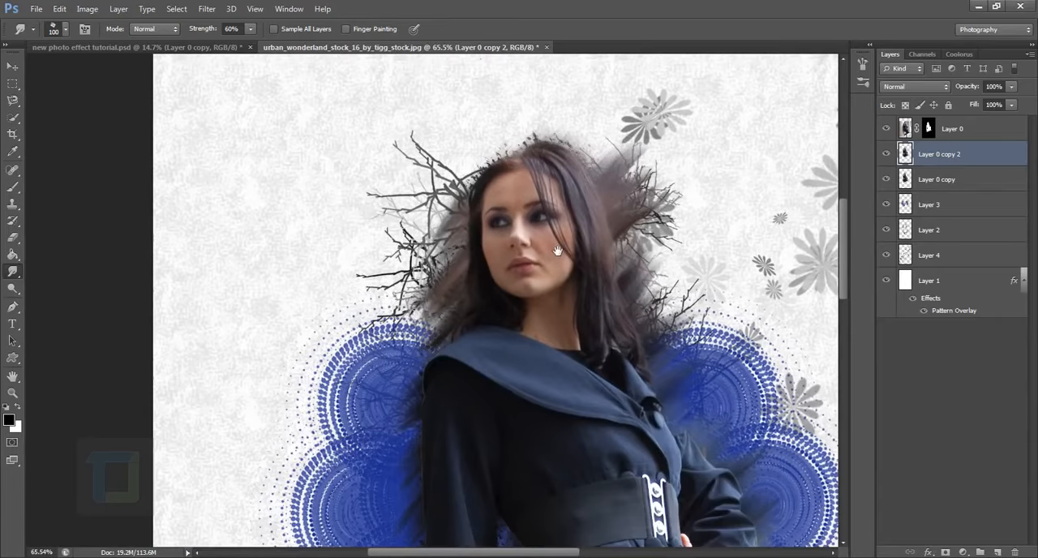
Choose the Eraser tool and toggle the visibility of Layer 0 copy 2 to compare the whole composition with and without the smudging.
left_click(12, 236)
key("ctrl+0")
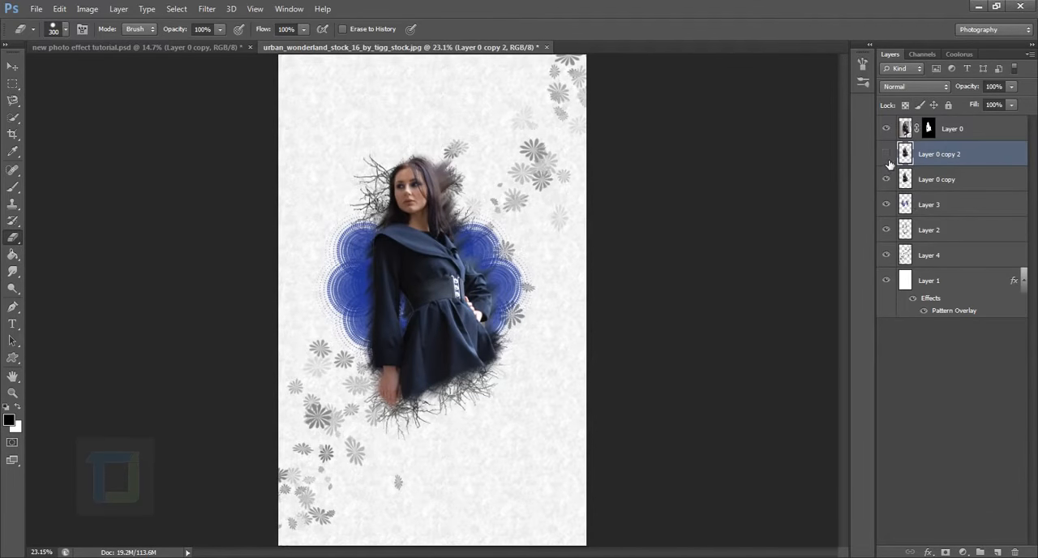
left_click(886, 154)
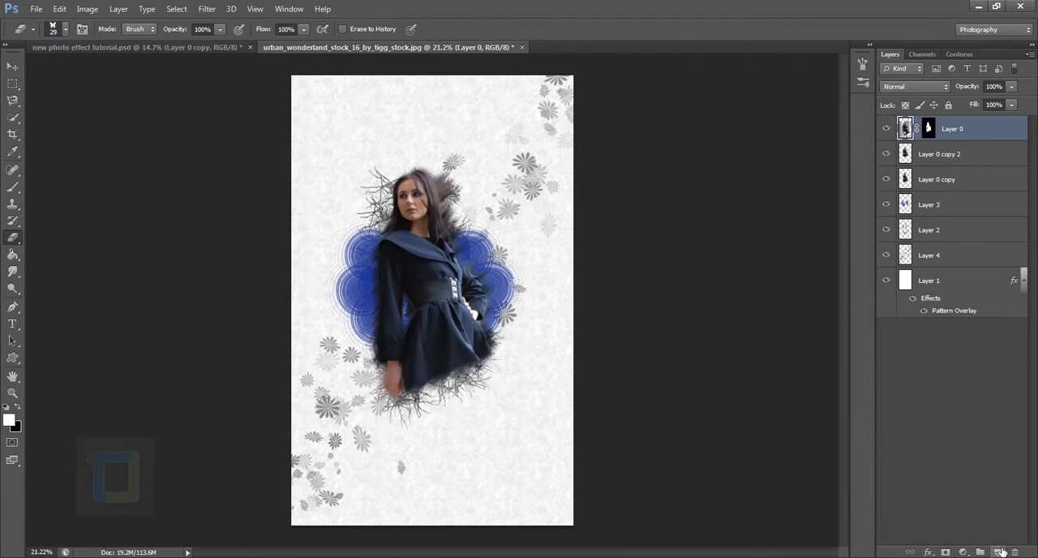
Add a new layer above Layer 0 and open the detailed brush settings for the Eraser's butterfly tip.
left_click(996, 551)
left_click_drag(12, 187, 57, 187)
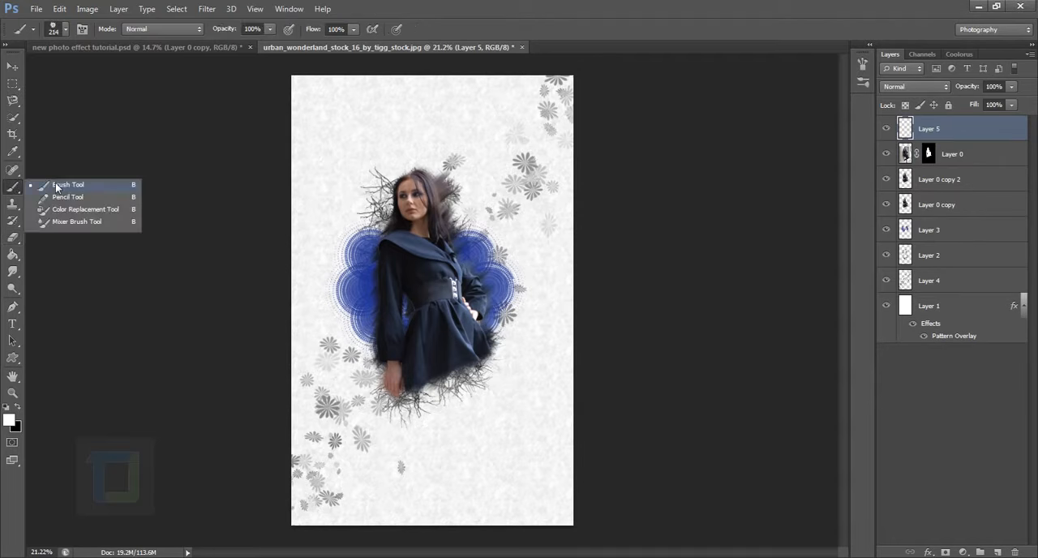
left_click(57, 186)
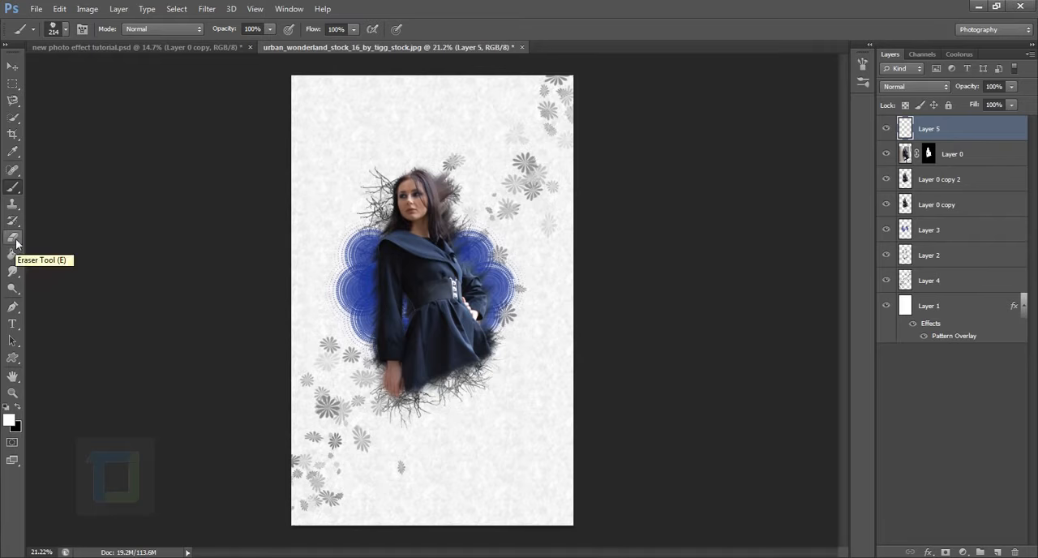
left_click(14, 241)
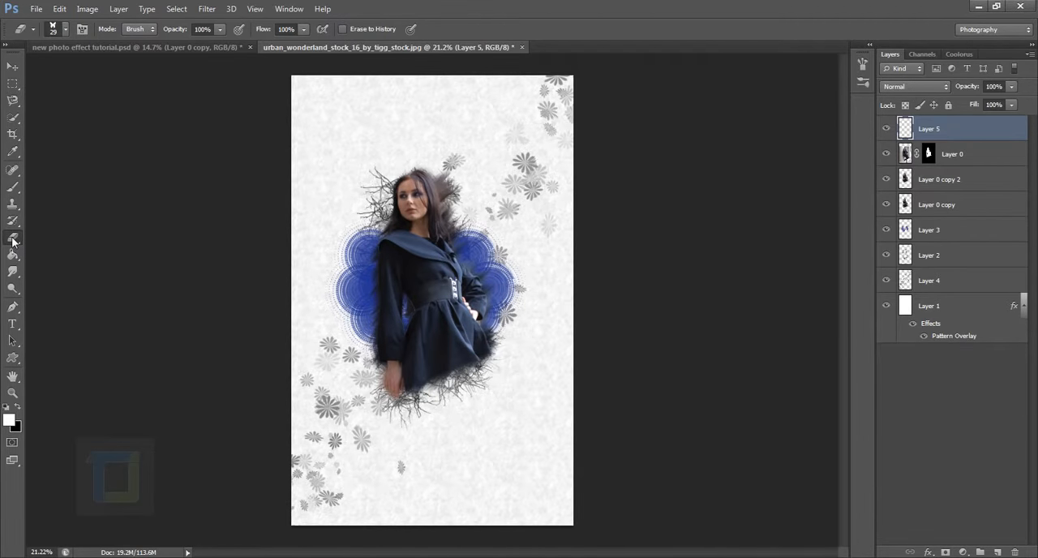
left_click(81, 29)
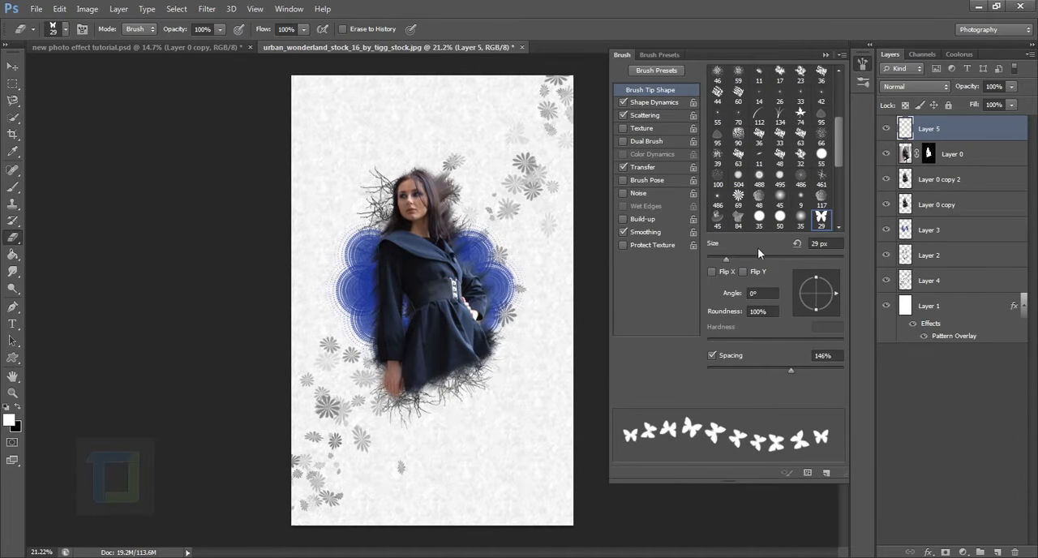
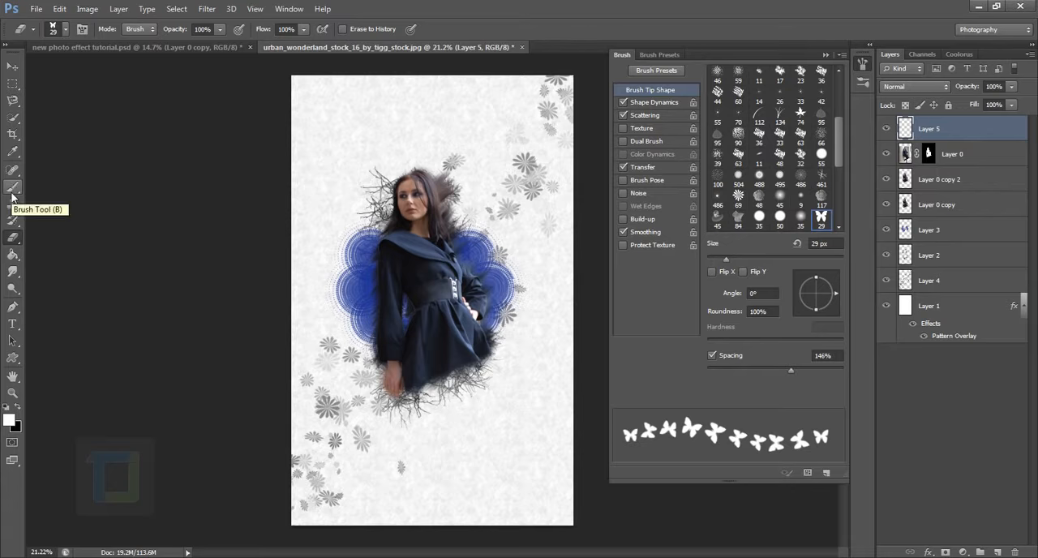
Switch to the Brush tool with the butterfly tip and widen its spacing to 99%.
left_click_drag(13, 196, 81, 187)
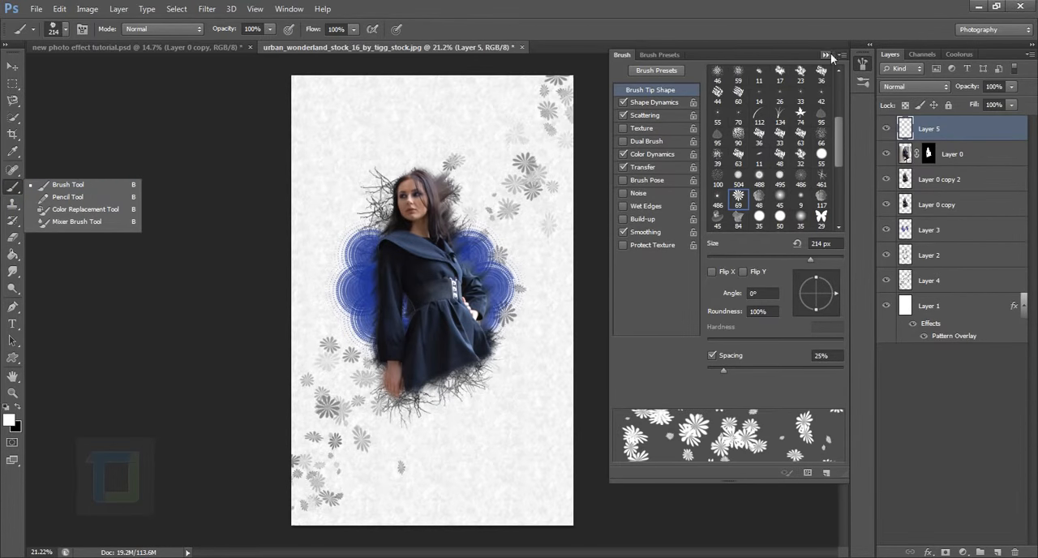
left_click(63, 31)
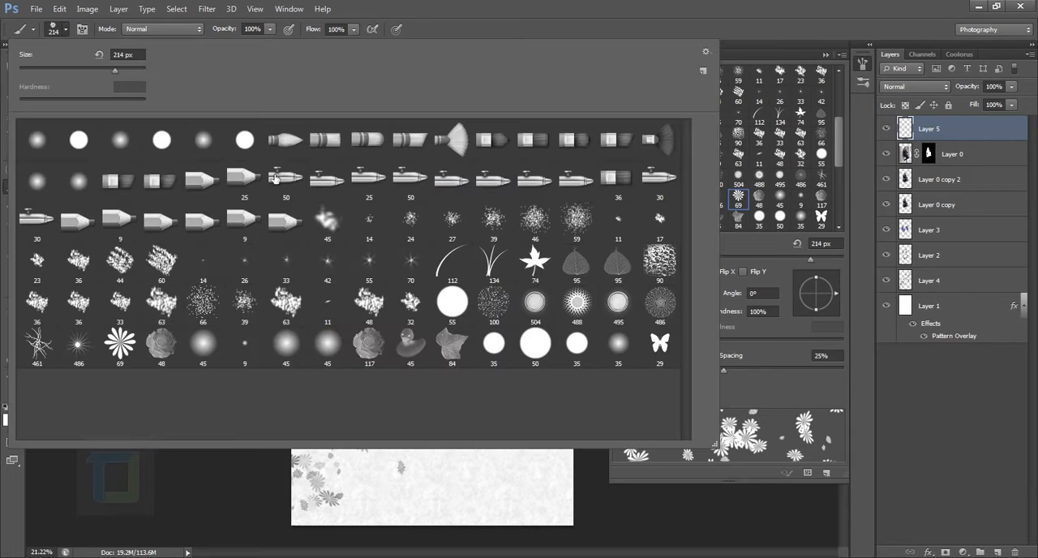
left_click(665, 351)
left_click(842, 146)
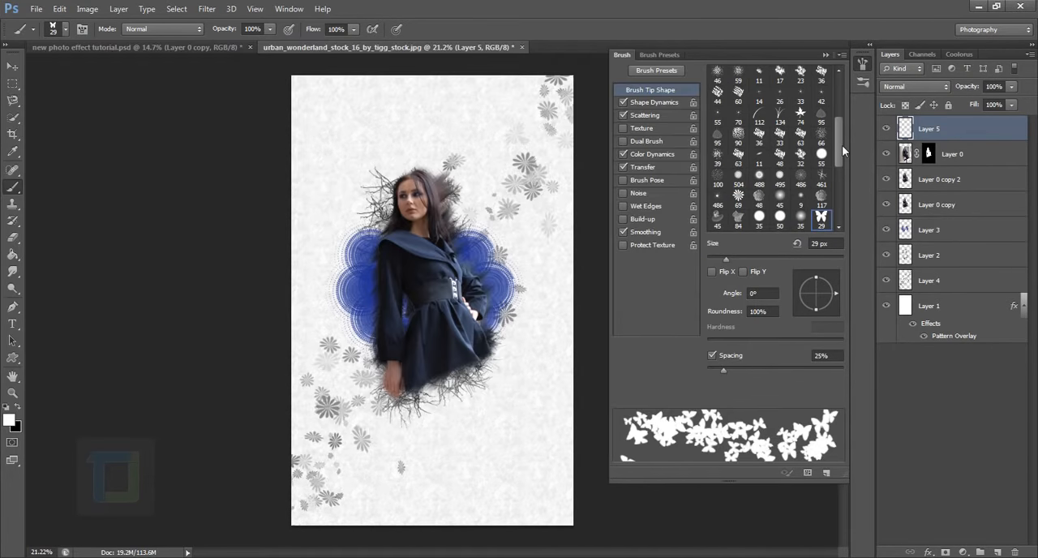
left_click_drag(721, 370, 768, 364)
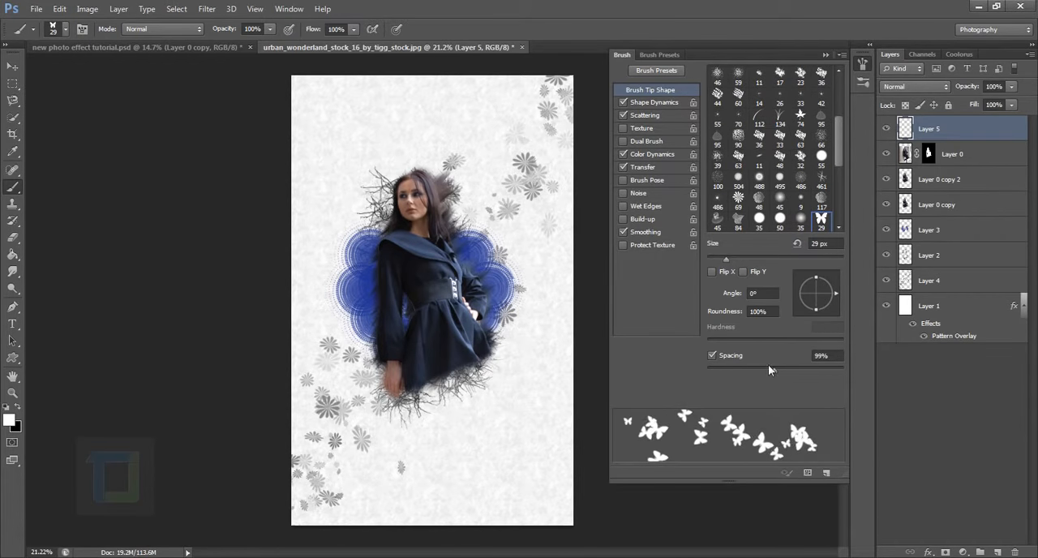
Set the butterfly brush's scatter to 0% and its tip spacing to 169%.
left_click(655, 104)
left_click(654, 114)
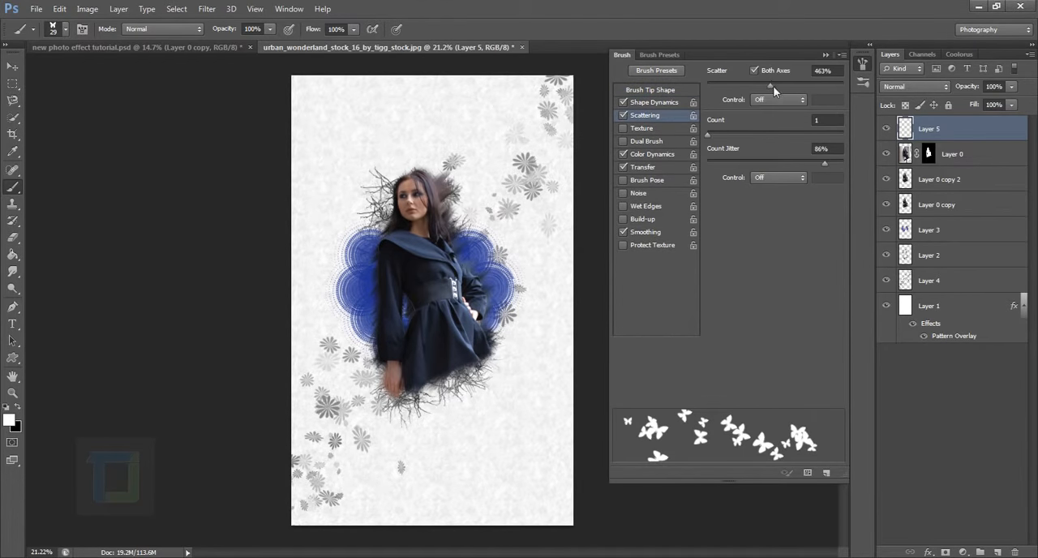
left_click_drag(769, 85, 663, 86)
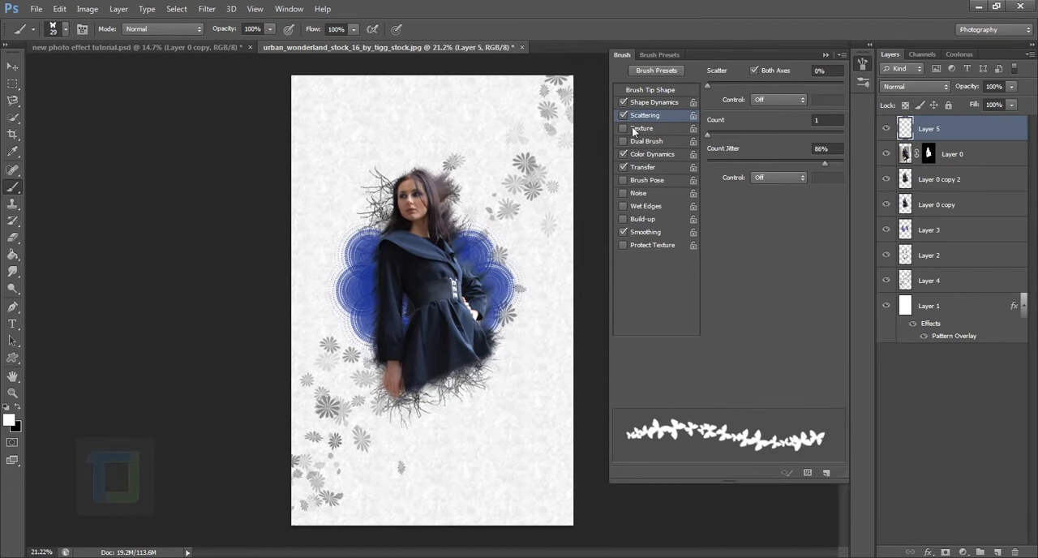
left_click(652, 91)
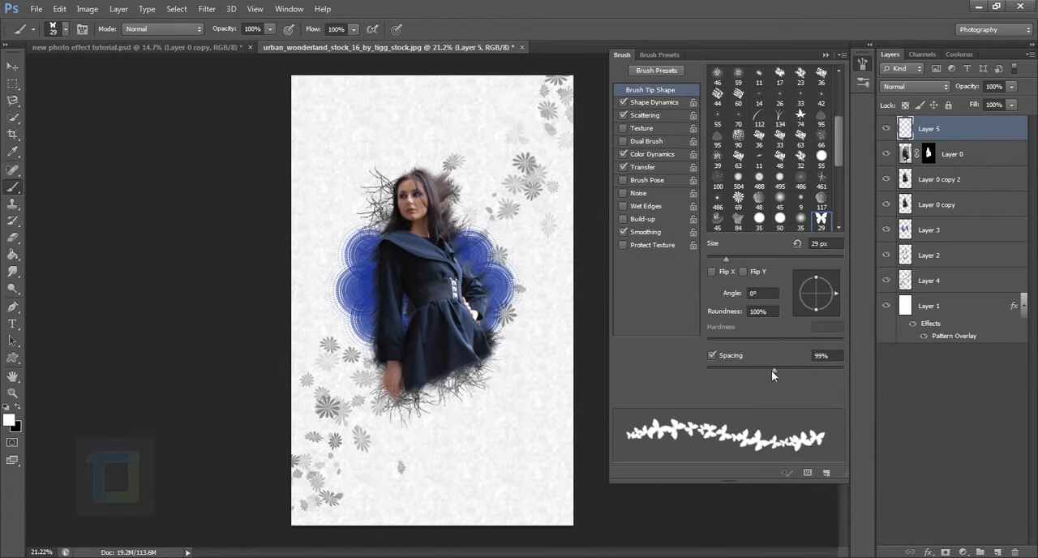
mouse_move(771, 370)
left_mouse_down()
mouse_move(814, 366)
mouse_move(799, 369)
left_mouse_up()
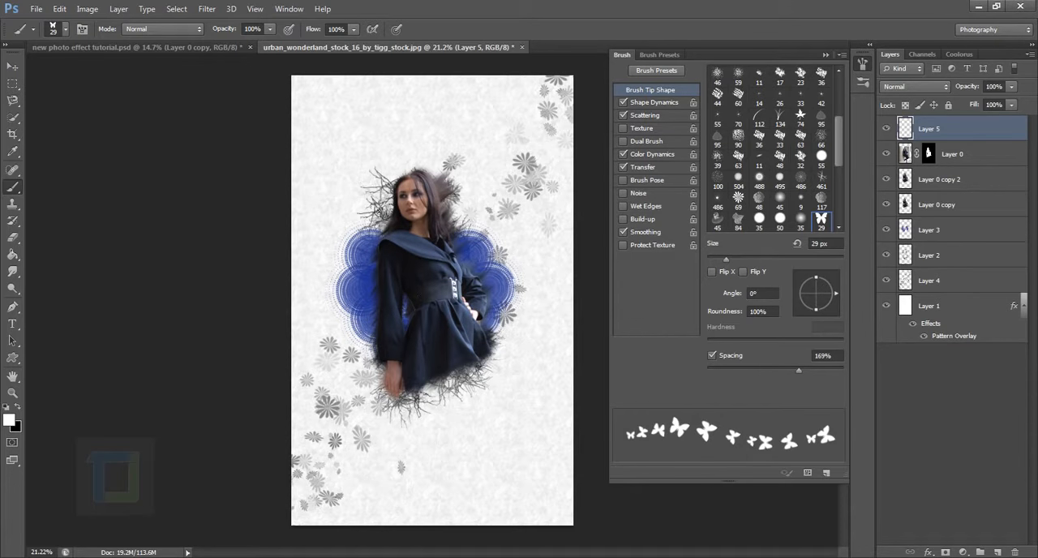
Try winding a trail of white butterflies around the woman with the 29 px tip, and undo the strokes.
left_click_drag(479, 237, 409, 265)
left_click_drag(355, 337, 502, 330)
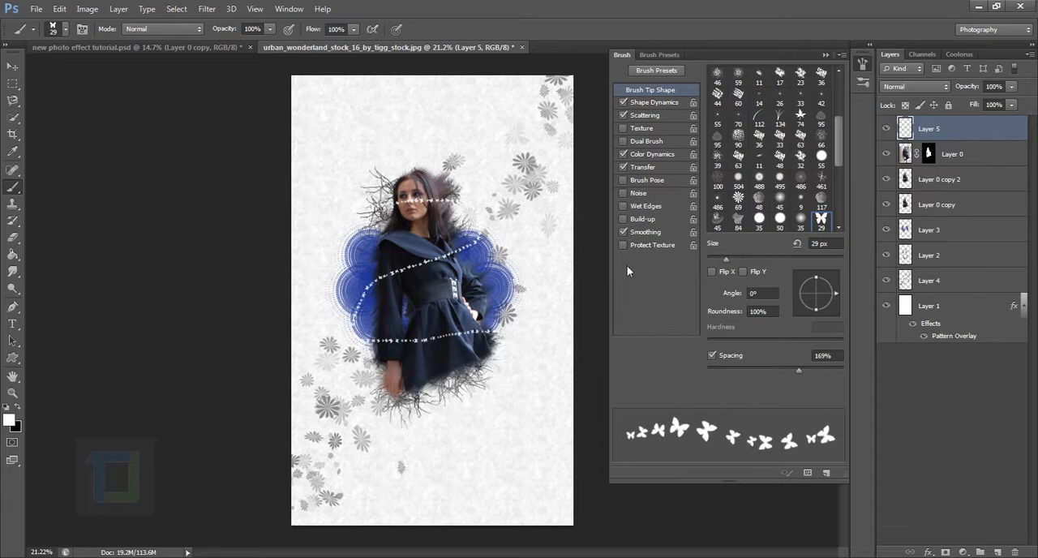
key("ctrl+alt+z")
key("ctrl+alt+z")
key("ctrl+alt+z")
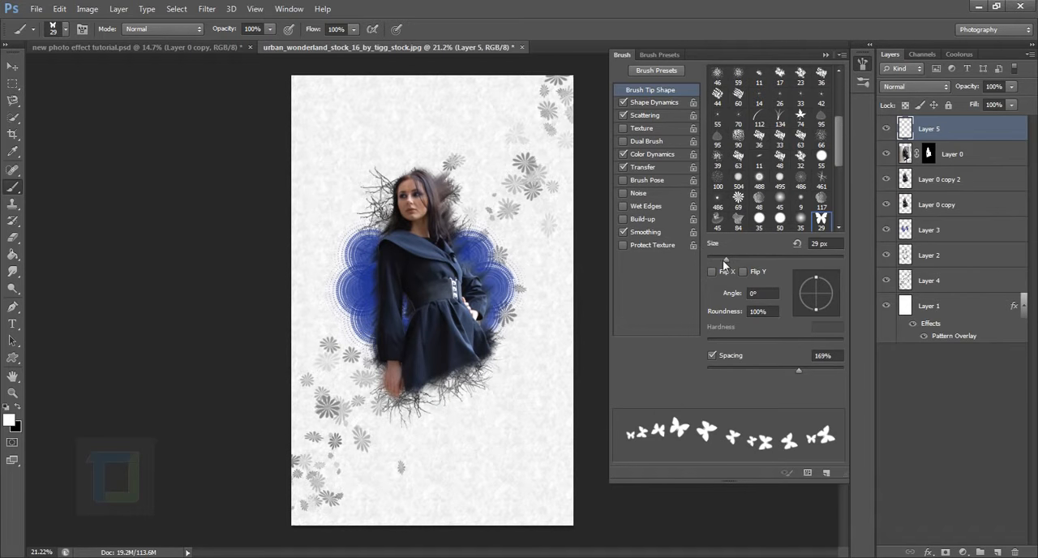
Try the winding butterfly trail with the tip enlarged to 67 px, and undo the strokes.
left_click_drag(724, 261, 749, 259)
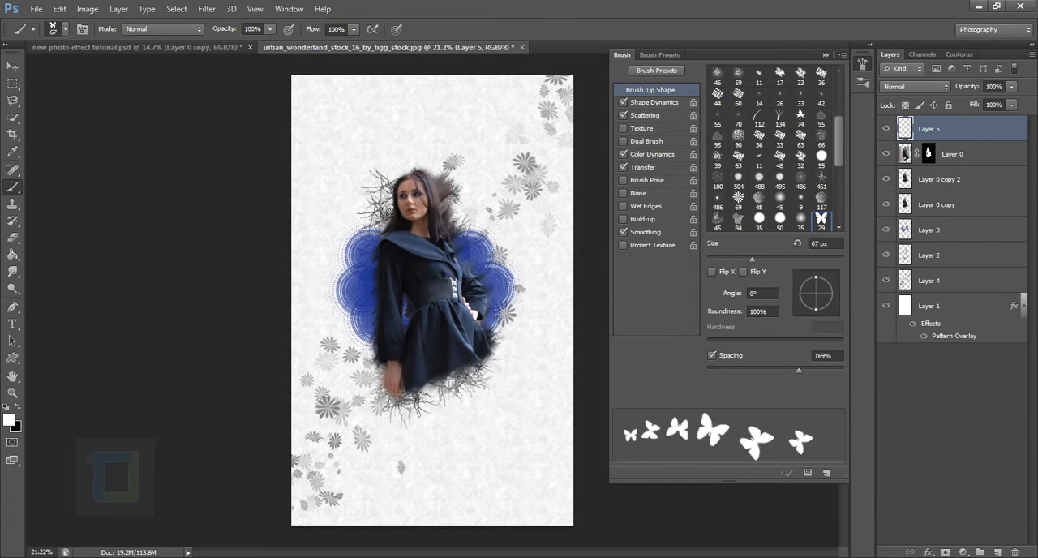
left_click_drag(393, 195, 458, 192)
left_click_drag(484, 241, 350, 302)
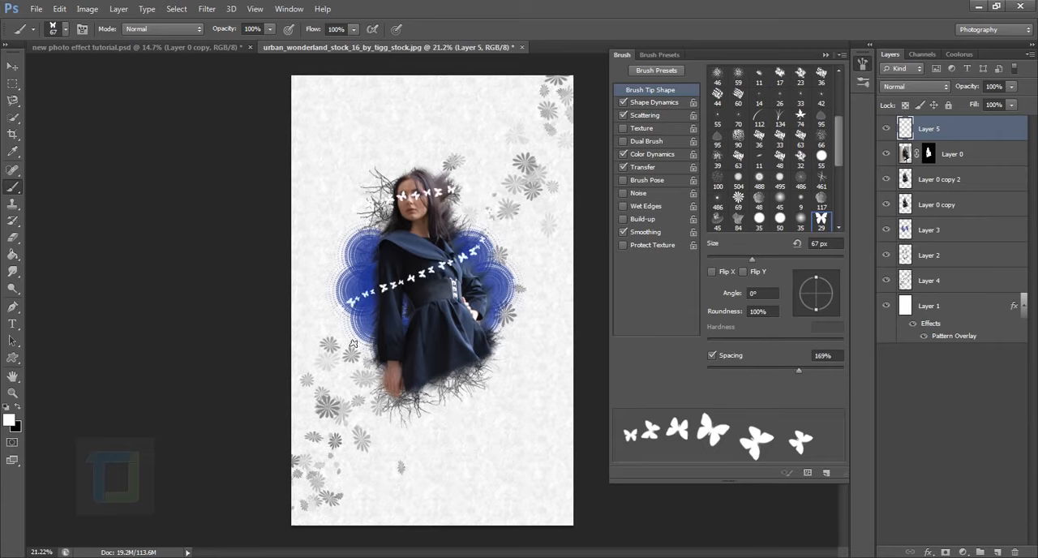
mouse_move(371, 342)
left_mouse_down()
mouse_move(425, 349)
mouse_move(494, 334)
left_mouse_up()
key("ctrl+alt+z")
key("ctrl+alt+z")
key("ctrl+alt+z")
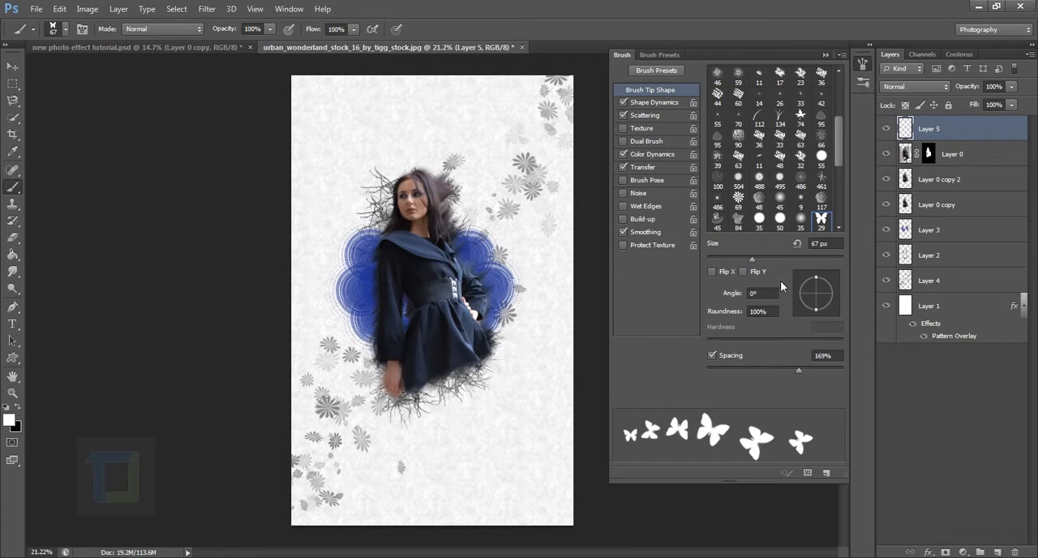
Try the butterfly strokes across the face, chest and skirt with a 94 px tip, and undo them.
left_click_drag(755, 259, 771, 256)
left_click_drag(392, 203, 451, 197)
left_click_drag(475, 241, 350, 313)
left_click_drag(378, 351, 450, 332)
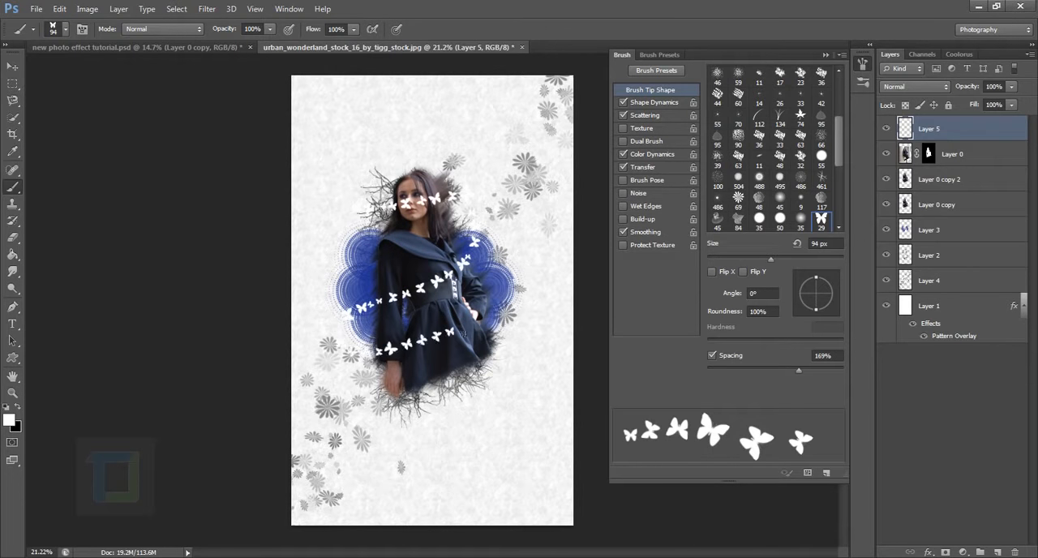
key("ctrl+alt+z")
key("ctrl+alt+z")
key("ctrl+alt+z")
Enlarge the butterfly tip to 144 px, try the trail around the woman again, and undo it.
left_click_drag(771, 258, 789, 257)
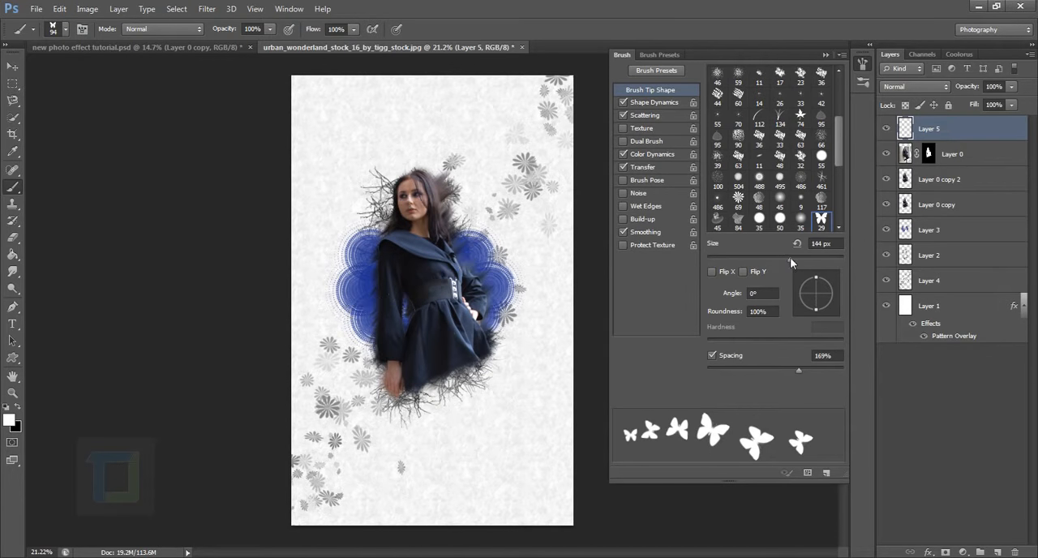
left_click_drag(377, 221, 486, 209)
mouse_move(474, 245)
left_mouse_down()
mouse_move(370, 288)
mouse_move(365, 352)
mouse_move(470, 328)
left_mouse_up()
key("ctrl+alt+z")
key("ctrl+alt+z")
key("ctrl+alt+z")
Set the butterfly tip to 138 px with 121% spacing, try the winding trail, and undo it.
left_click_drag(800, 373, 782, 371)
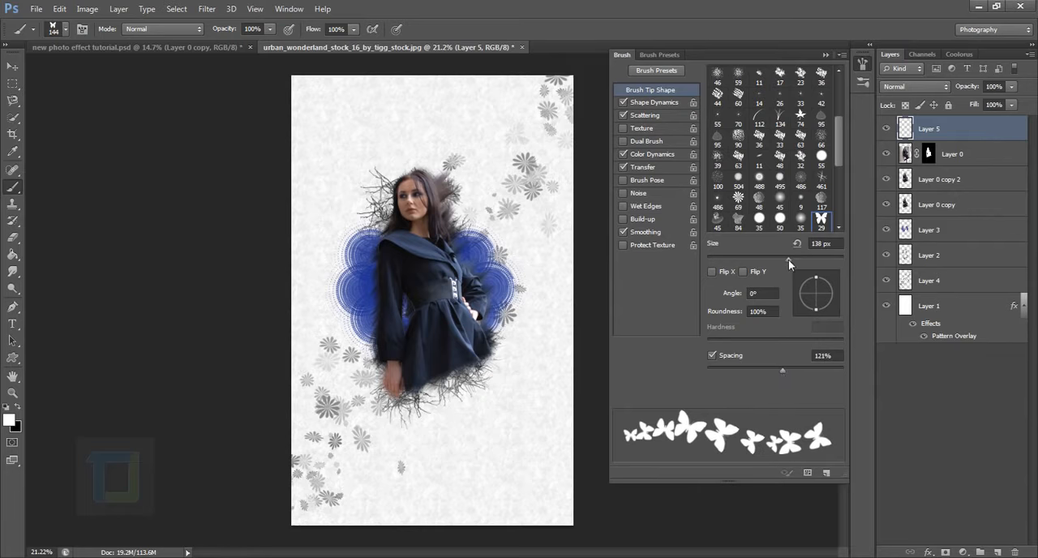
mouse_move(376, 198)
left_mouse_down()
mouse_move(467, 201)
mouse_move(450, 261)
mouse_move(379, 285)
mouse_move(397, 339)
mouse_move(523, 318)
left_mouse_up()
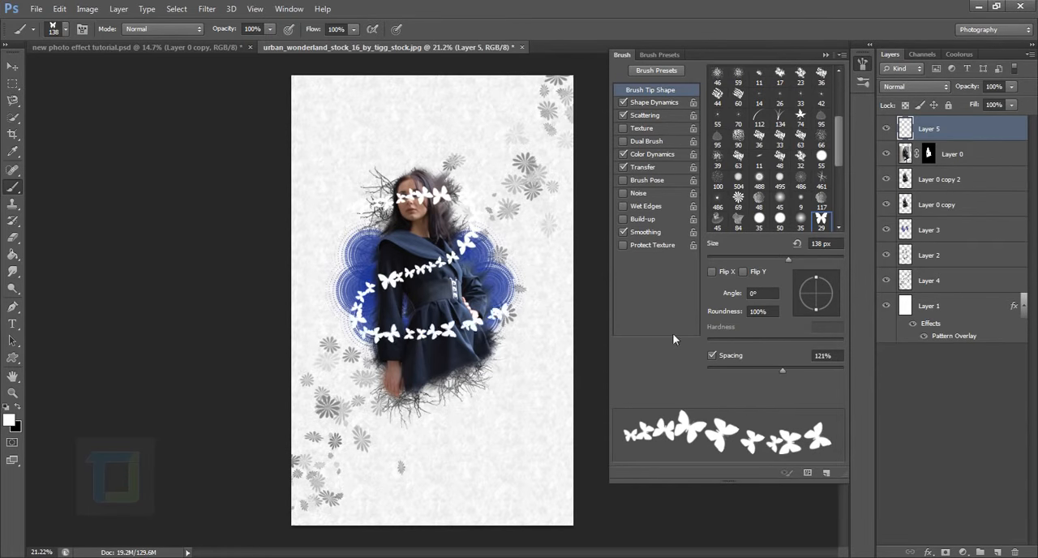
key("ctrl+z")
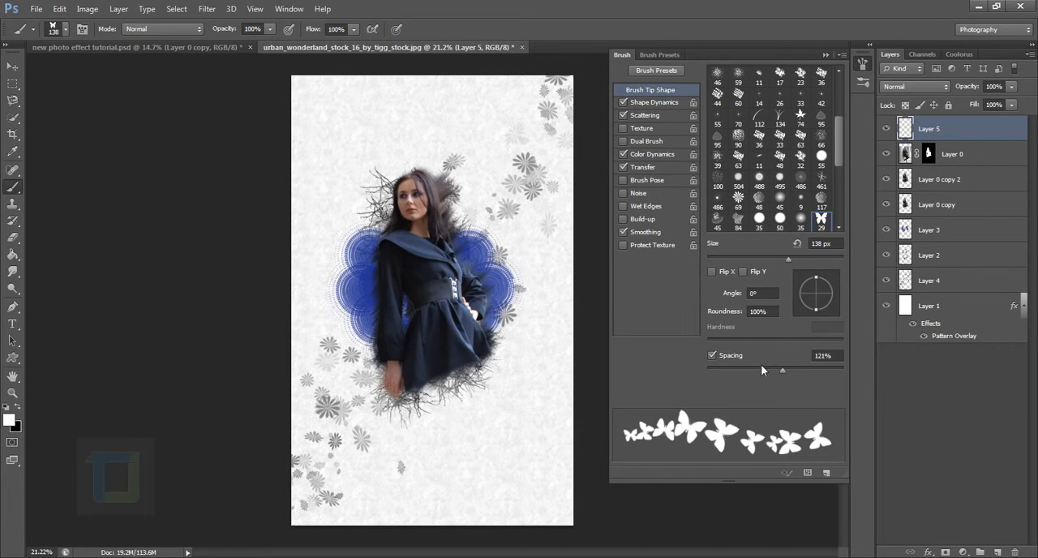
Raise the tip spacing to 132%, paint a white butterfly trail winding around the woman on Layer 5, and close the brush settings.
left_click_drag(783, 371, 785, 371)
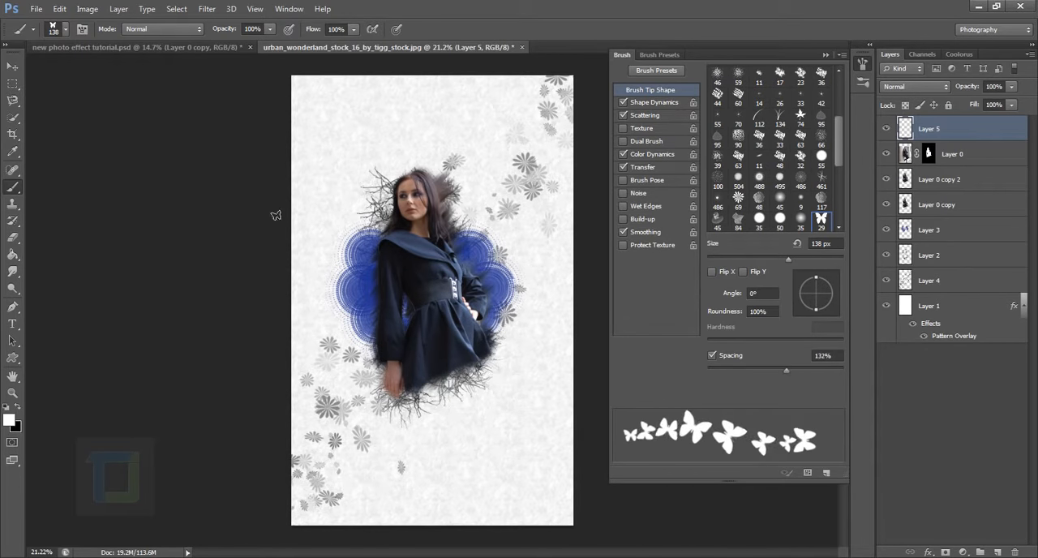
mouse_move(370, 218)
left_mouse_down()
mouse_move(438, 193)
mouse_move(492, 247)
mouse_move(430, 261)
mouse_move(371, 293)
mouse_move(378, 344)
mouse_move(511, 320)
left_mouse_up()
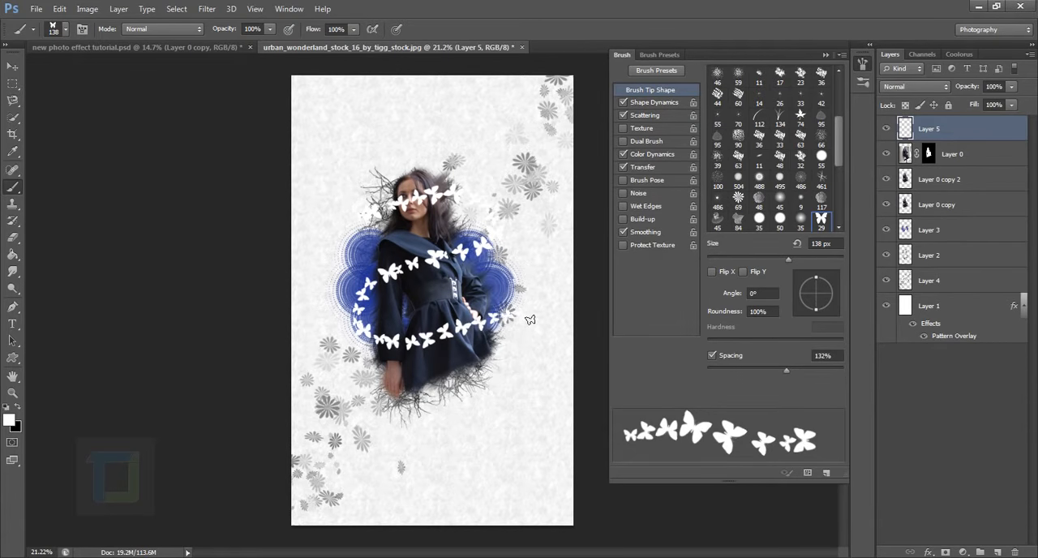
key("F5")
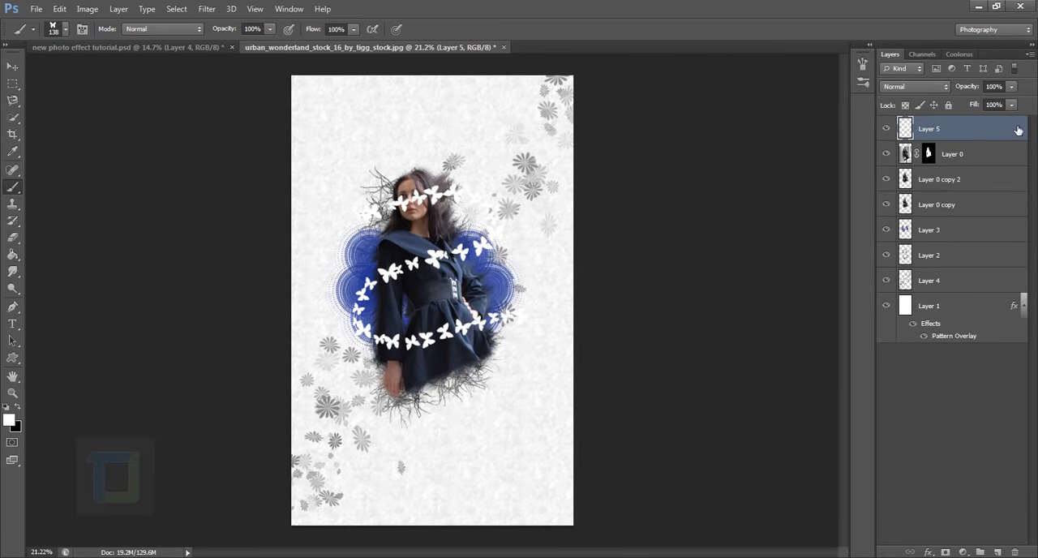
Add an Outer Glow to the butterflies on Layer 5 with a 12% spread and 8 px size.
double_click(1009, 134)
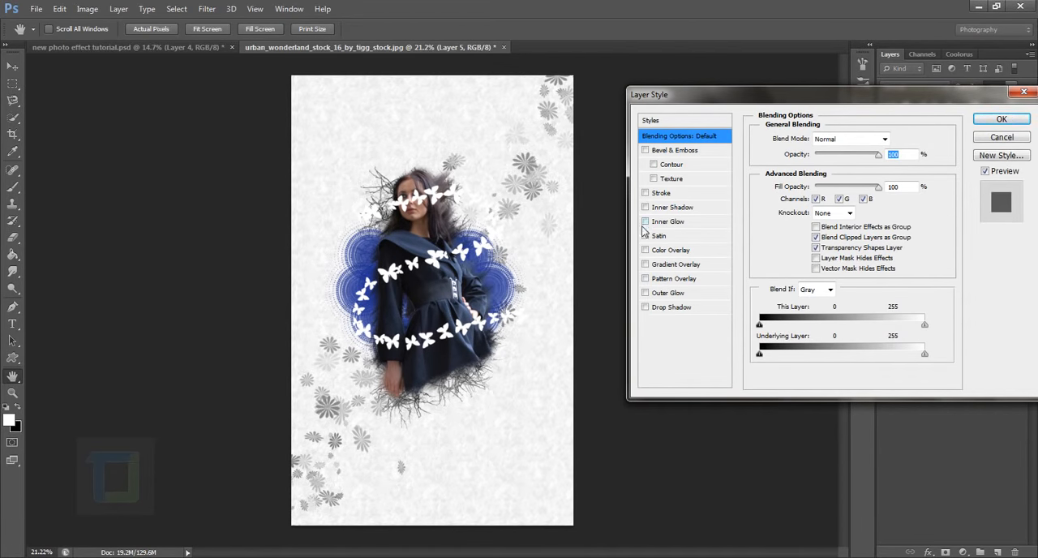
left_click(645, 294)
left_click(666, 293)
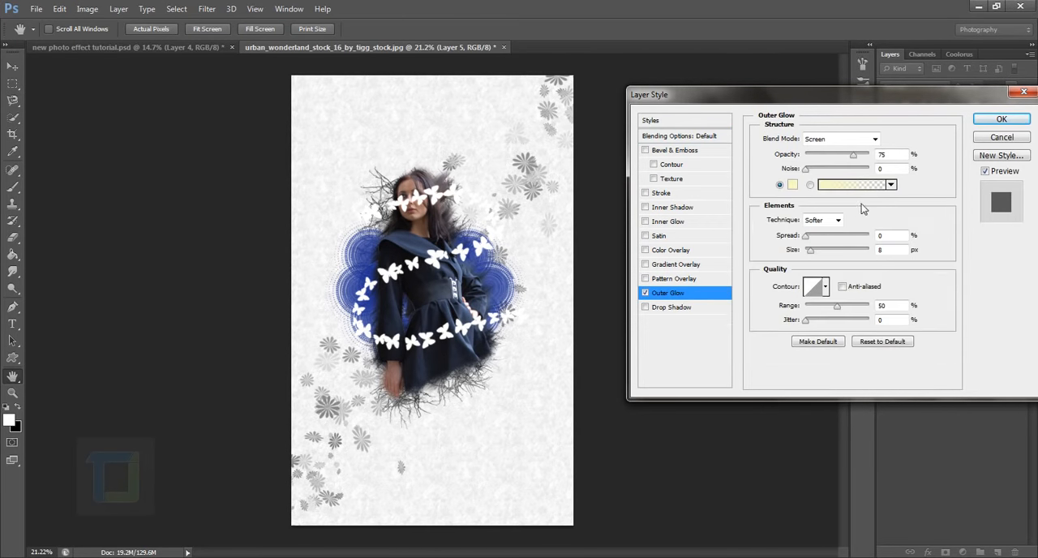
left_click(807, 236)
left_click_drag(808, 242, 815, 241)
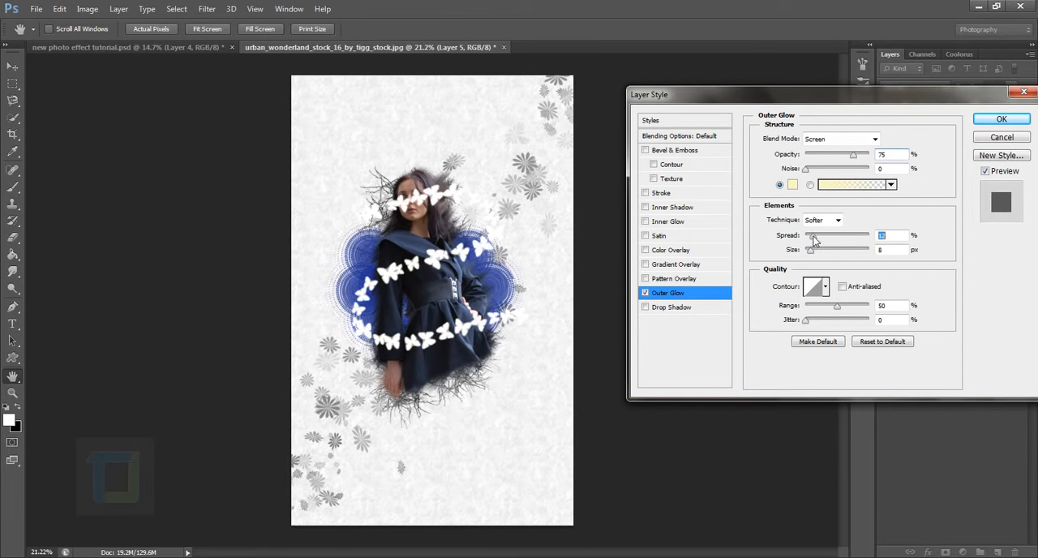
Set the outer glow colour to the pink f231e2.
left_click(793, 185)
left_click_drag(867, 245, 869, 238)
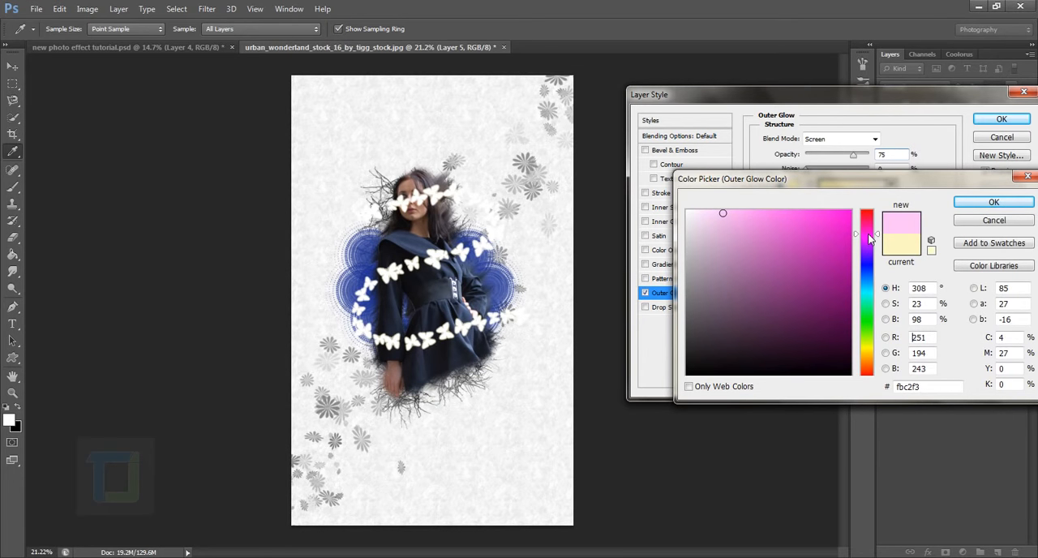
left_click(826, 238)
left_click_drag(822, 235, 822, 222)
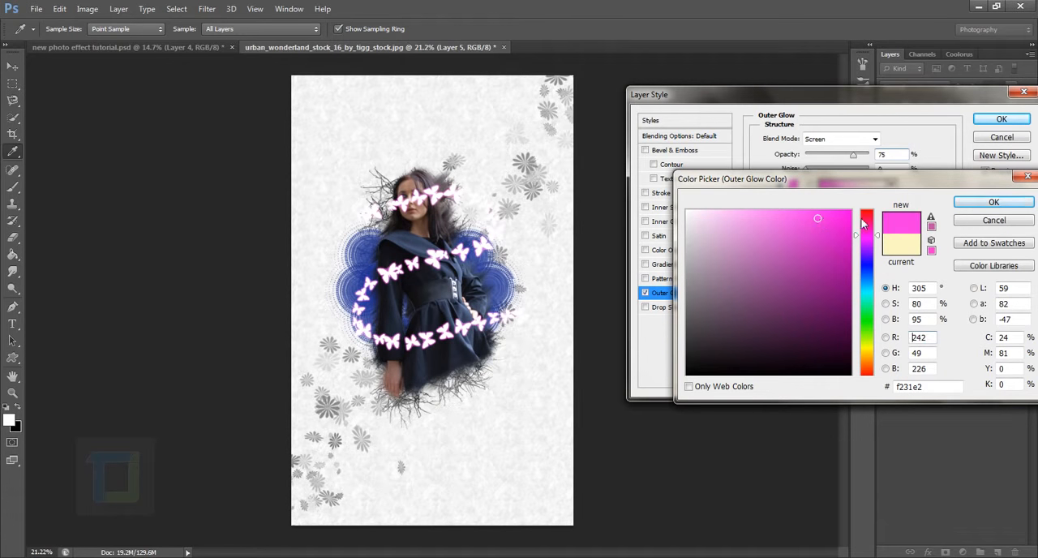
left_click(972, 203)
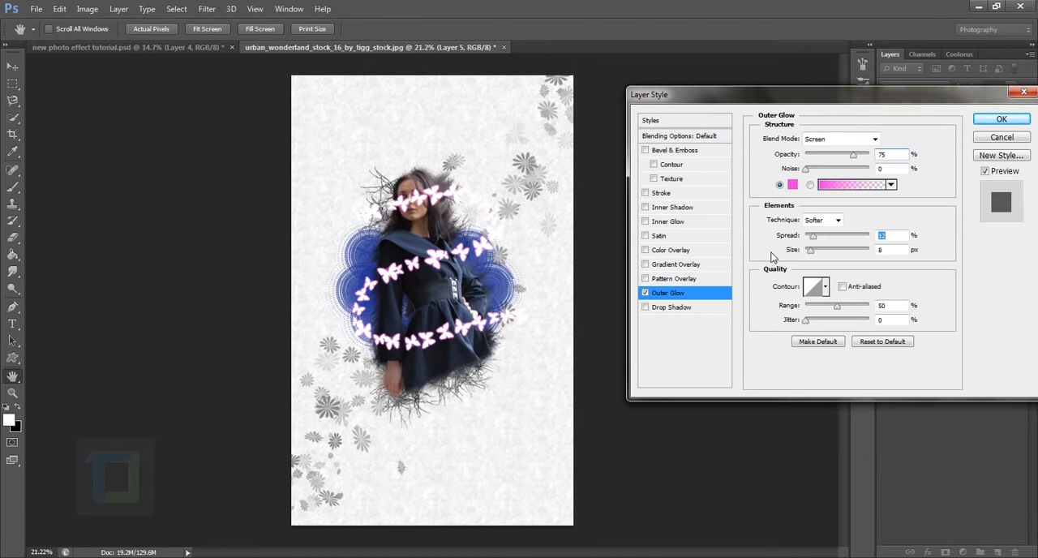
Set the outer glow's spread to 7%, size to 35 px and opacity to 54%.
left_click_drag(814, 234, 816, 255)
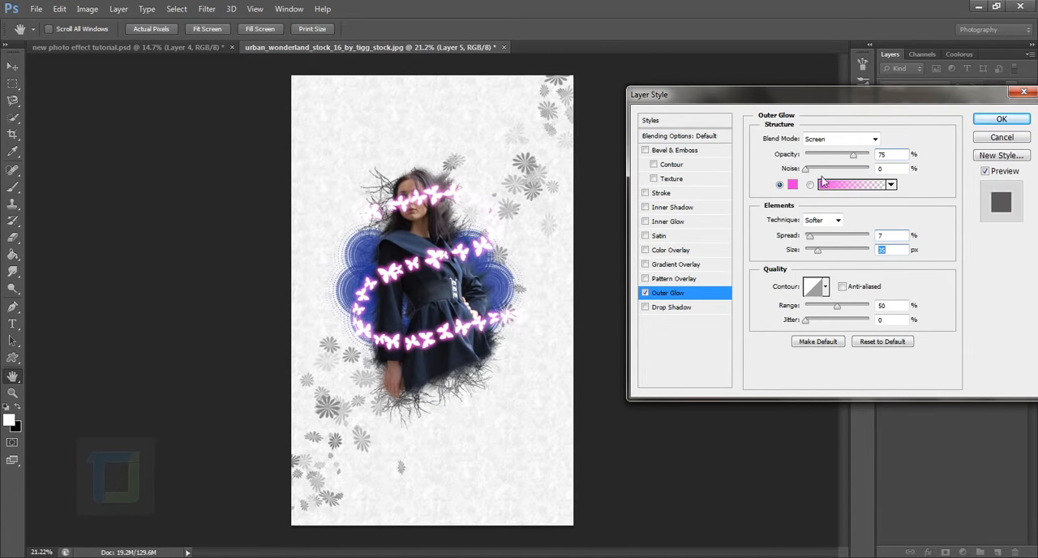
left_click_drag(853, 156, 839, 158)
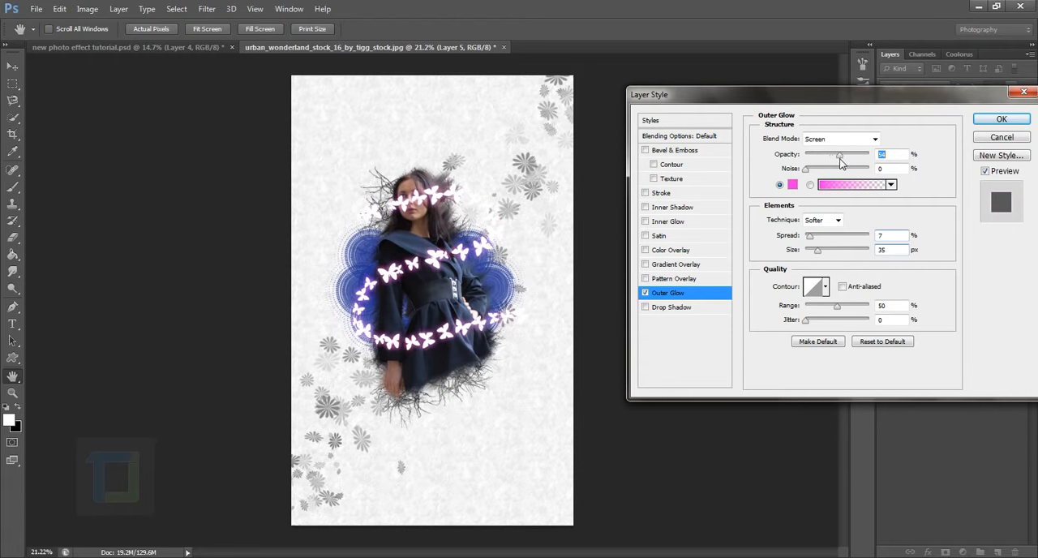
left_click(818, 252)
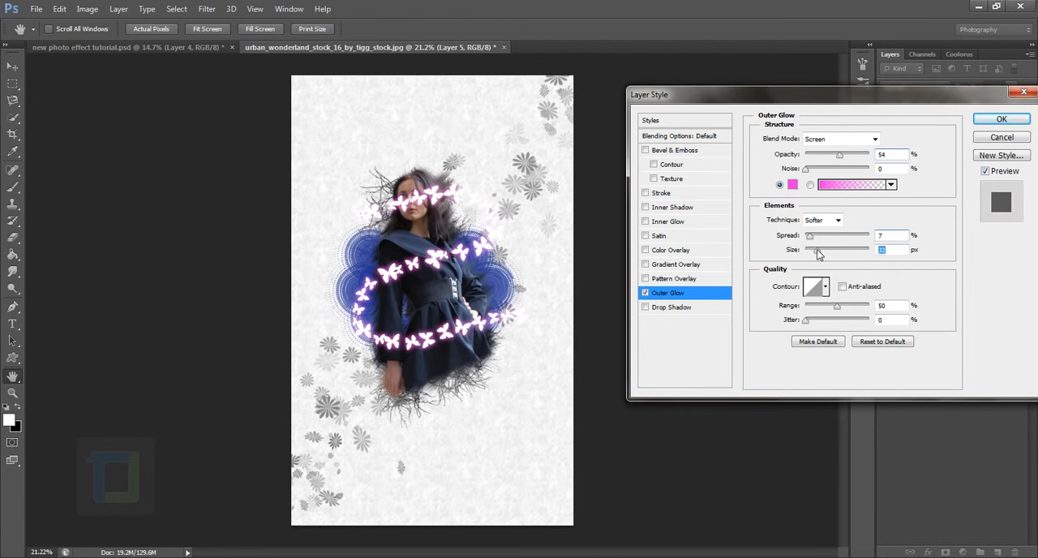
Lighten the outer glow colour to f35be6, set its size to about 32 px, and apply the layer style.
left_click(794, 185)
mouse_move(791, 221)
left_mouse_down()
mouse_move(762, 223)
mouse_move(793, 221)
left_mouse_up()
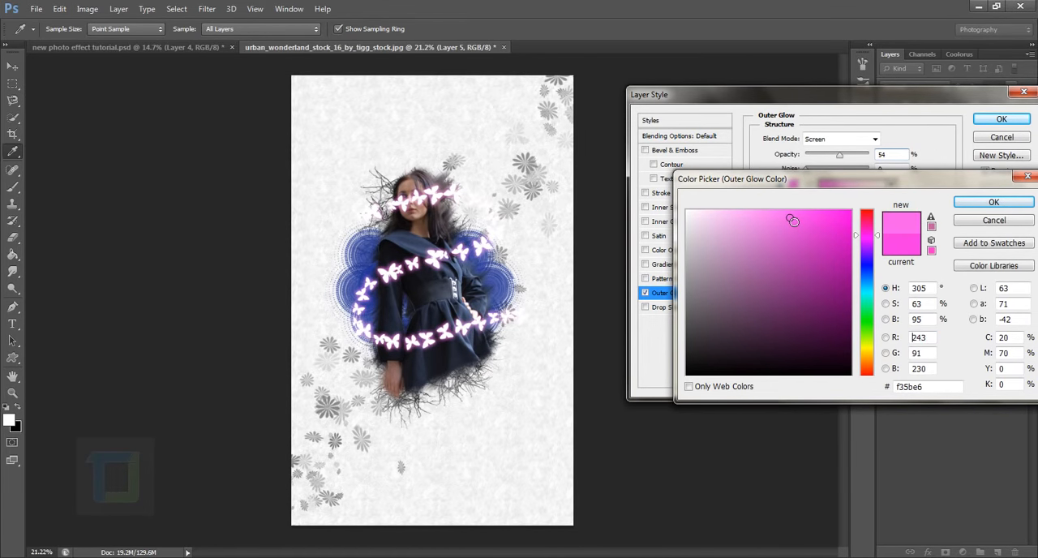
left_click(992, 203)
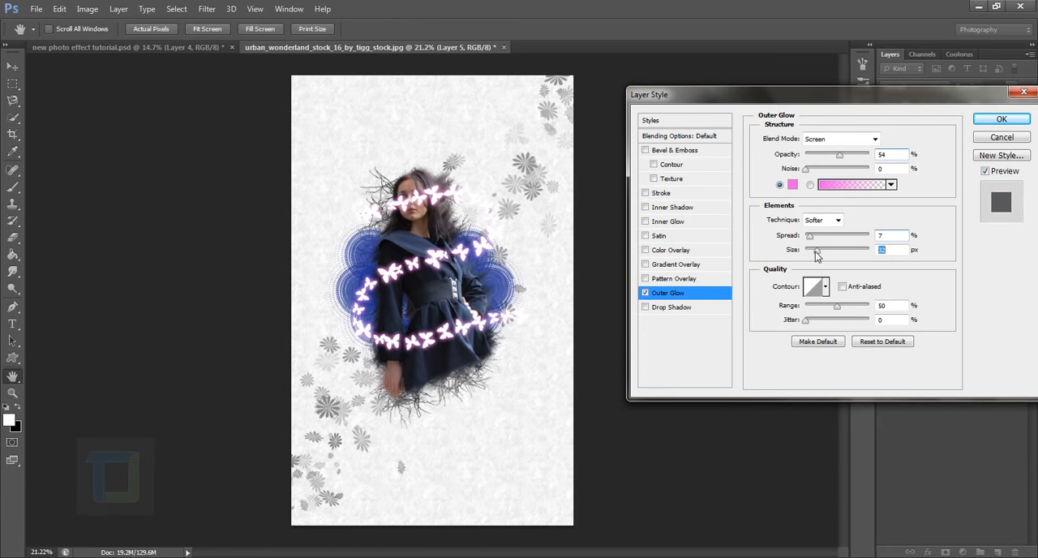
mouse_move(816, 255)
left_mouse_down()
mouse_move(806, 237)
mouse_move(818, 257)
left_mouse_up()
left_click(1001, 119)
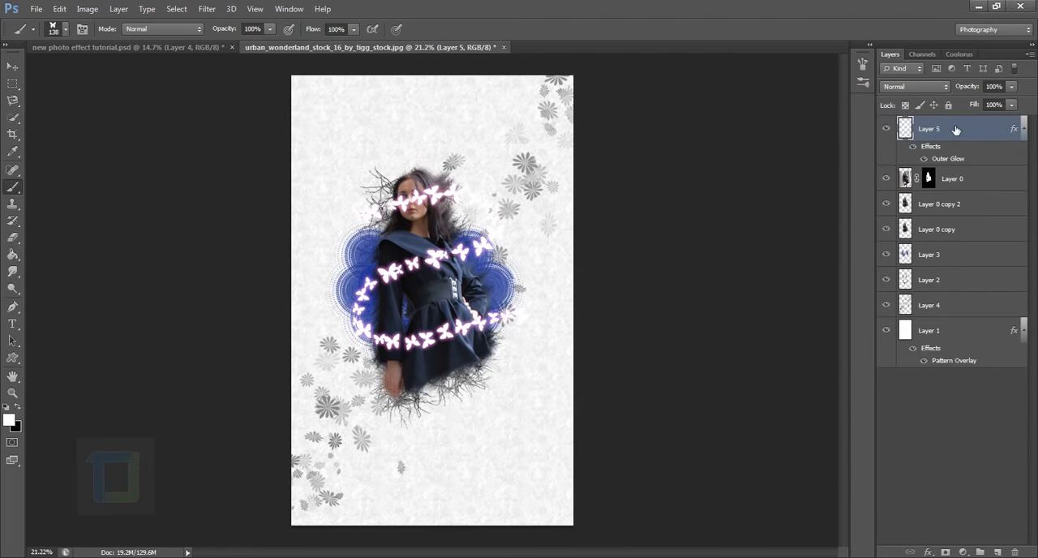
Add a layer mask to Layer 5 and choose a soft round brush with black as the foreground colour.
left_click(945, 552)
key("x")
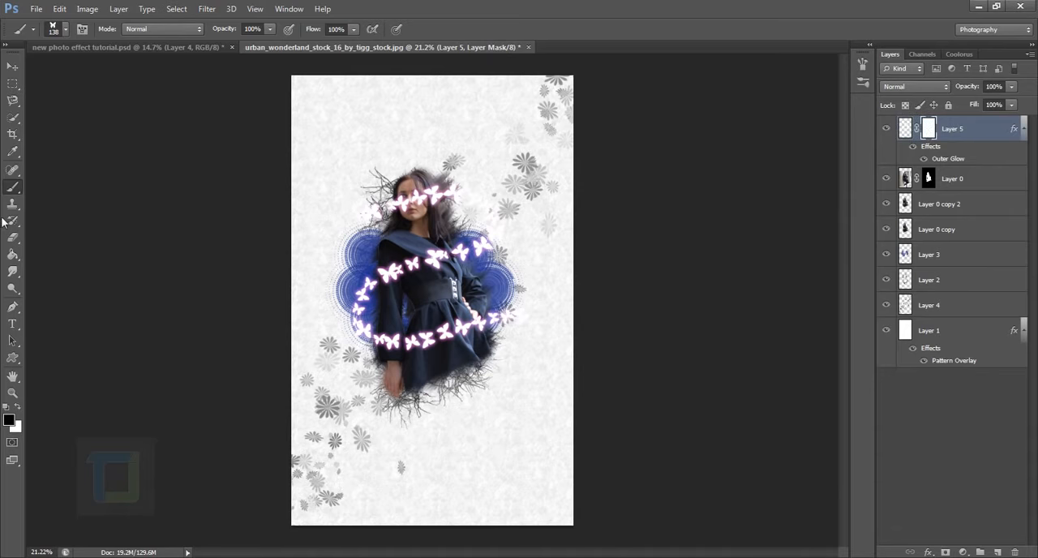
left_click(67, 30)
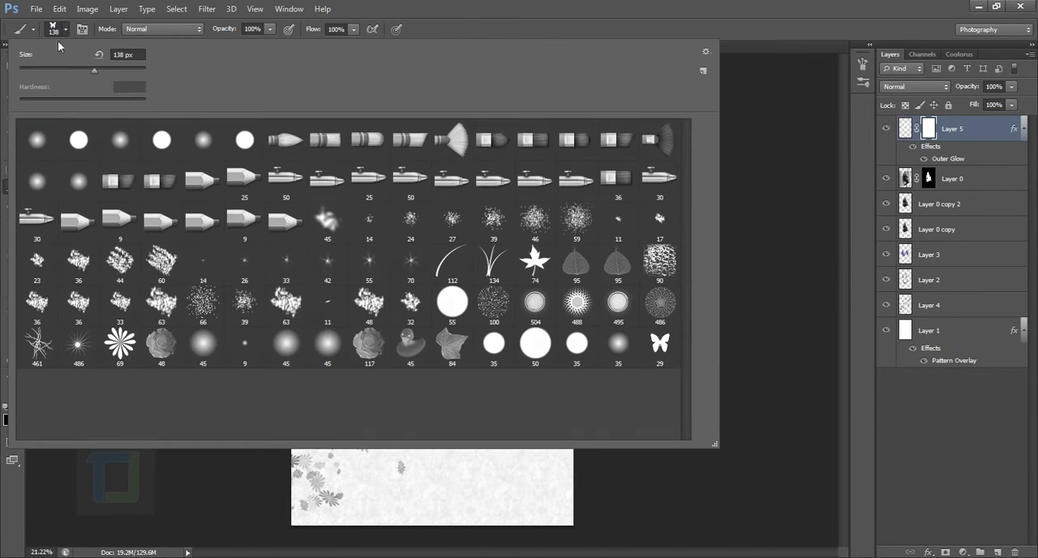
left_click(44, 146)
left_click(717, 5)
scroll(334, 329, "up", 6)
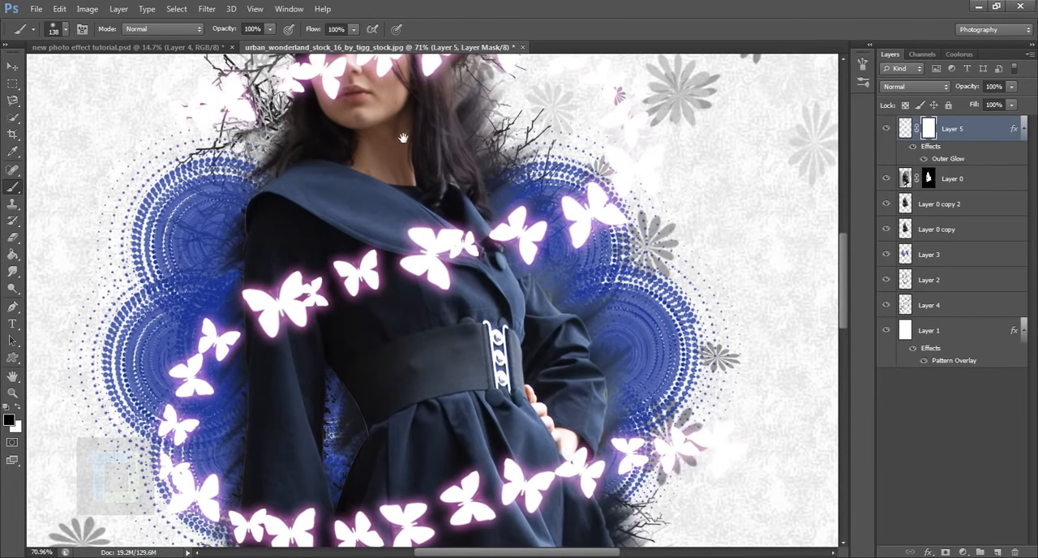
Raise the brush hardness to about 66% and paint black on Layer 5's mask to hide the butterflies over her face and hair.
mouse_move(403, 138)
left_mouse_down()
mouse_move(437, 294)
mouse_move(395, 271)
mouse_move(386, 236)
mouse_move(379, 329)
mouse_move(402, 223)
mouse_move(393, 284)
left_mouse_up()
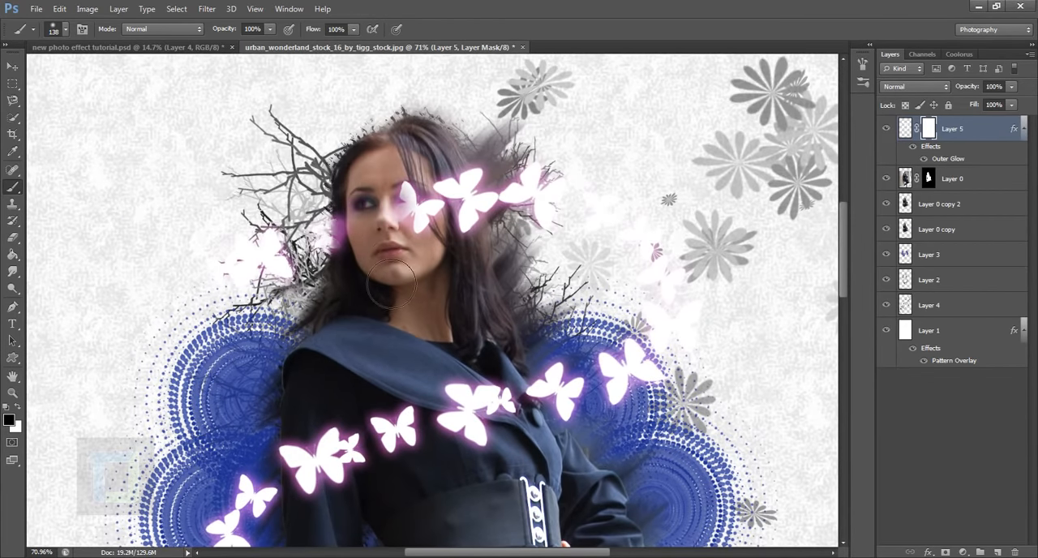
right_click(388, 184)
left_click(421, 210)
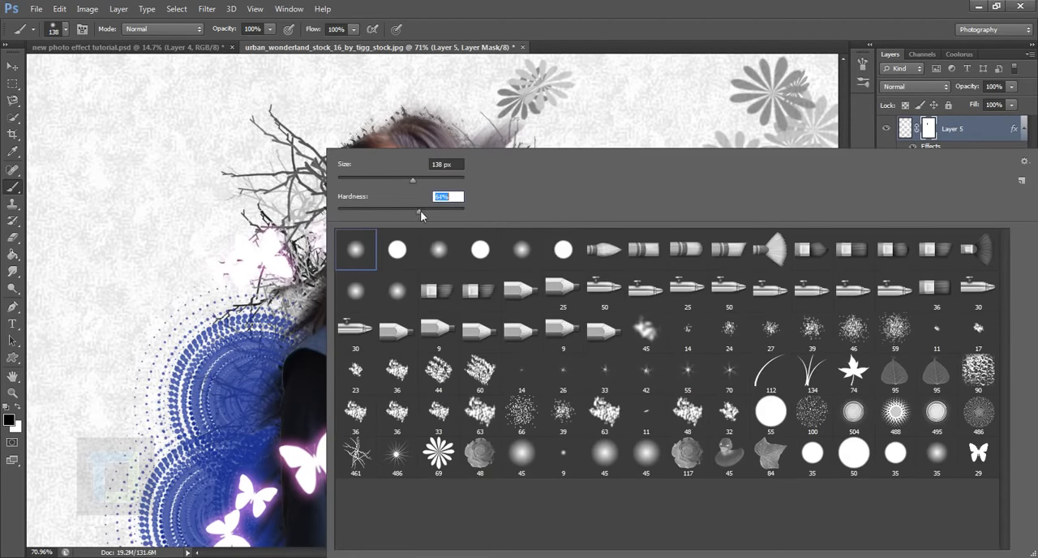
left_click(616, 5)
mouse_move(422, 212)
left_mouse_down()
mouse_move(460, 265)
mouse_move(464, 193)
mouse_move(486, 283)
mouse_move(487, 229)
left_mouse_up()
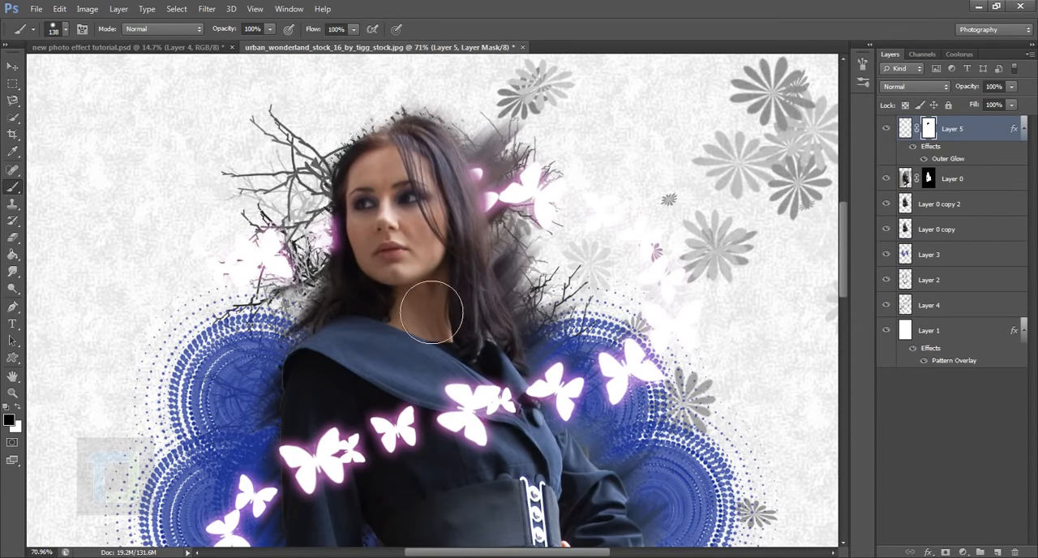
Paint black on Layer 5's mask to hide the lower butterflies crossing the front of her coat skirt and sleeve.
scroll(433, 308, "down", 5)
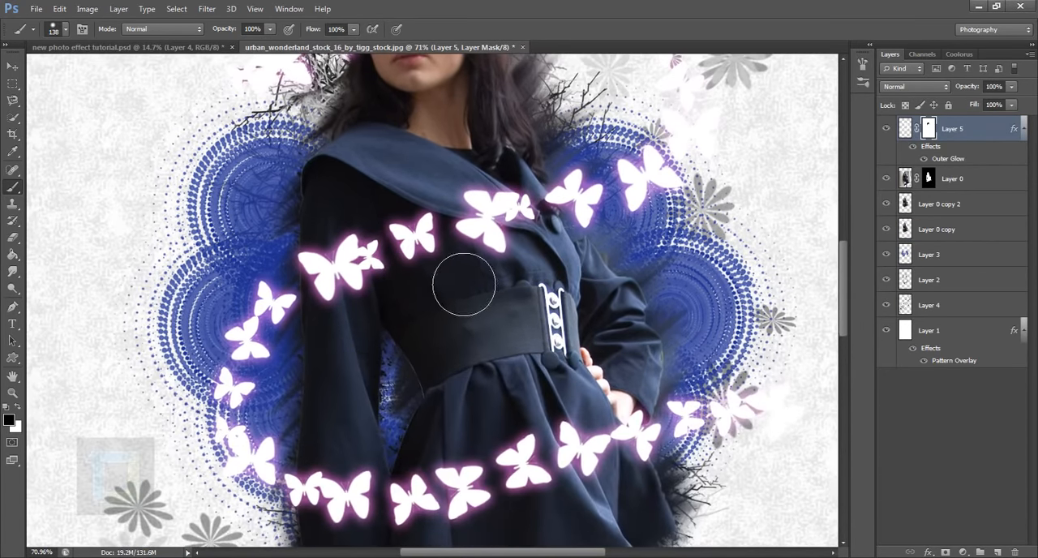
scroll(484, 318, "down", 5)
mouse_move(360, 347)
left_mouse_down()
mouse_move(336, 320)
mouse_move(359, 342)
mouse_move(357, 361)
mouse_move(398, 380)
mouse_move(423, 318)
mouse_move(514, 365)
mouse_move(642, 309)
mouse_move(539, 300)
mouse_move(632, 264)
mouse_move(651, 300)
mouse_move(696, 270)
mouse_move(640, 252)
left_mouse_up()
key("x")
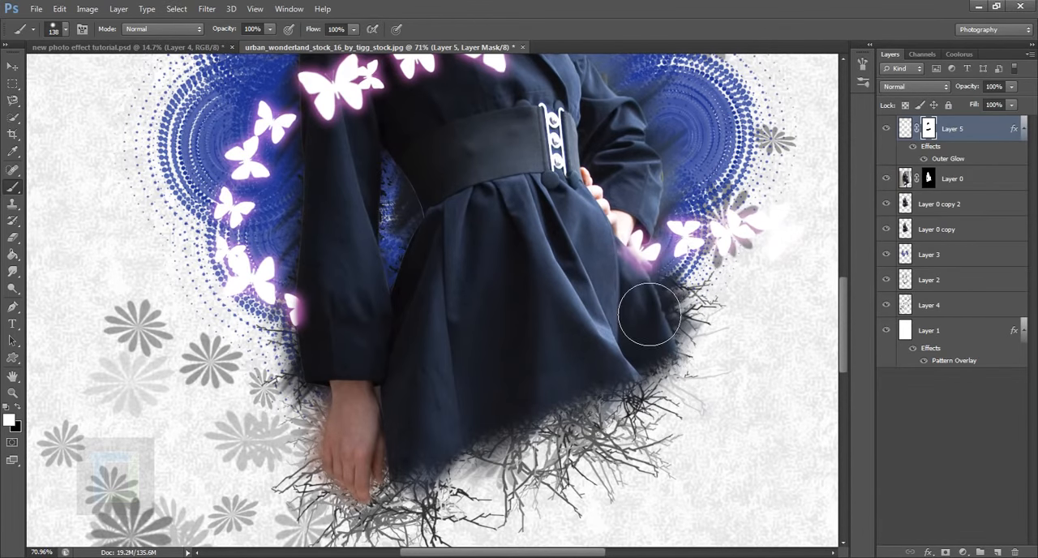
key("x")
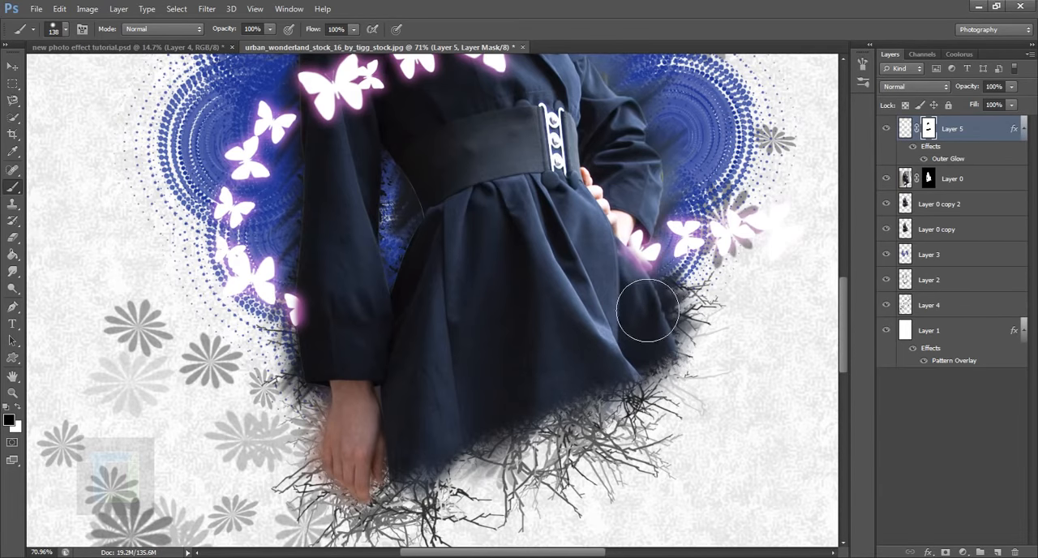
Toggle Layer 5's effects off and on to compare the butterfly trail with and without its glow.
scroll(625, 303, "down", 12)
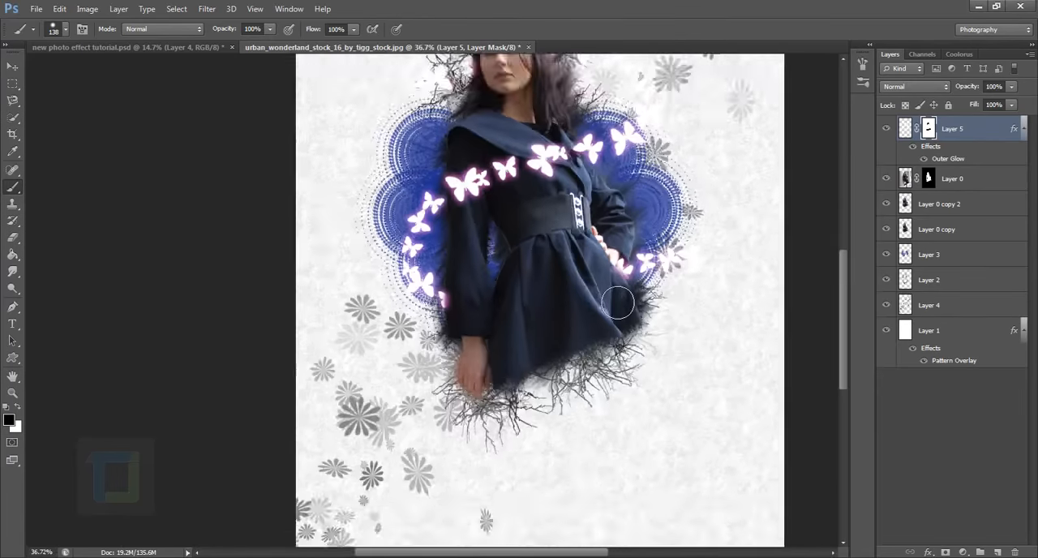
scroll(523, 306, "up", 3)
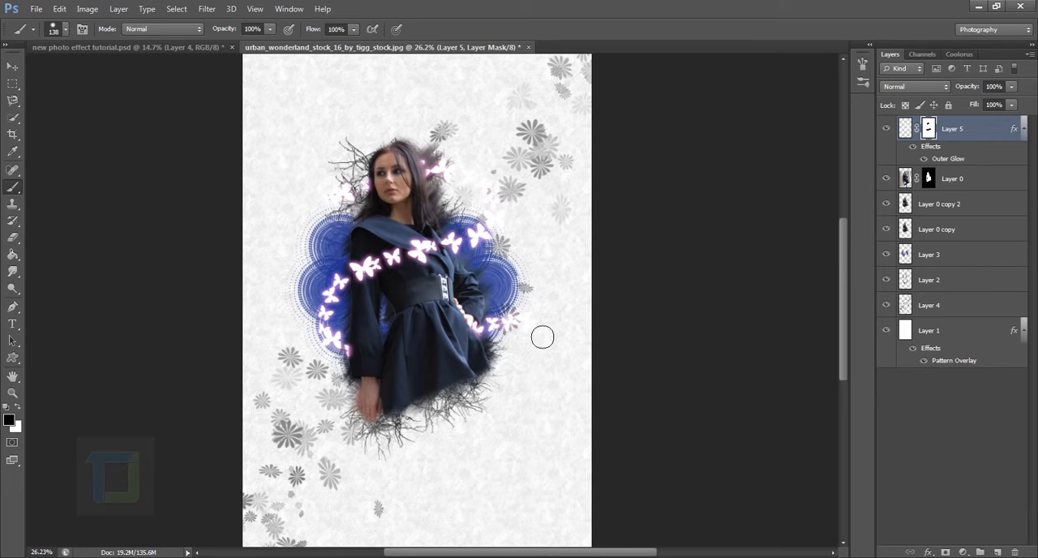
left_click(913, 146)
left_click(913, 147)
scroll(470, 270, "down", 2)
scroll(503, 276, "up", 1)
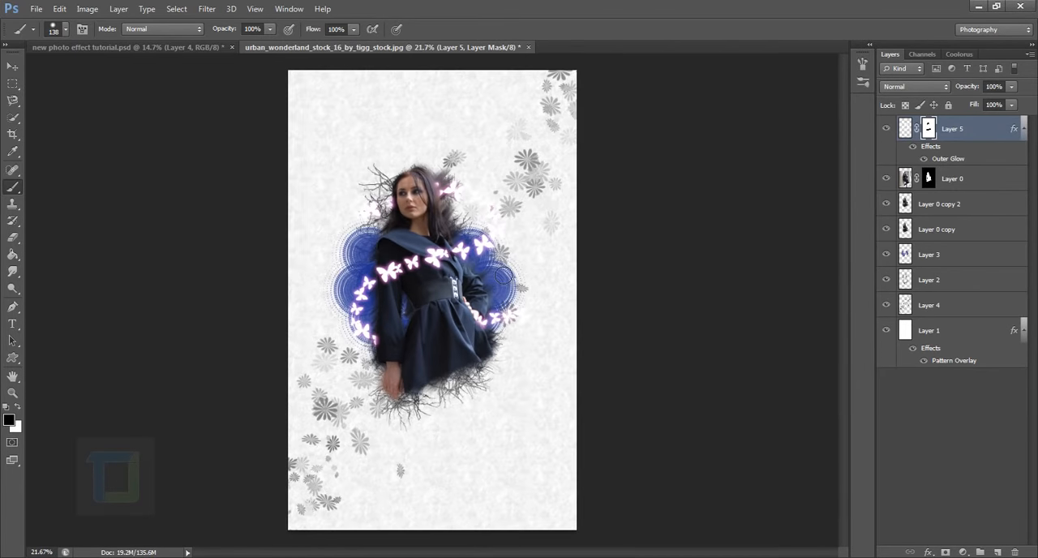
scroll(503, 276, "down", 1)
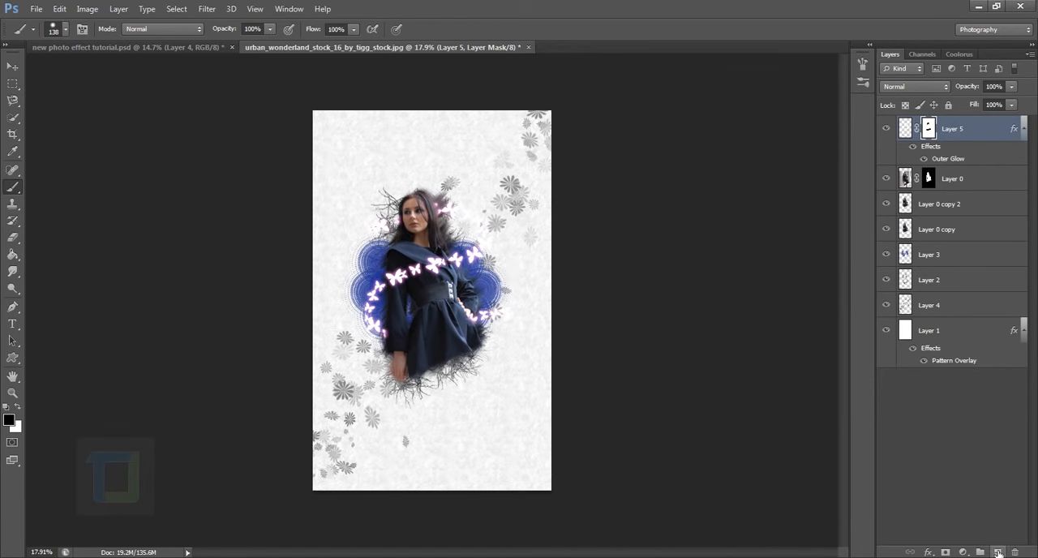
Create a new layer above Layer 5 and choose a soft round brush for painting on it.
left_click(997, 553)
key("x")
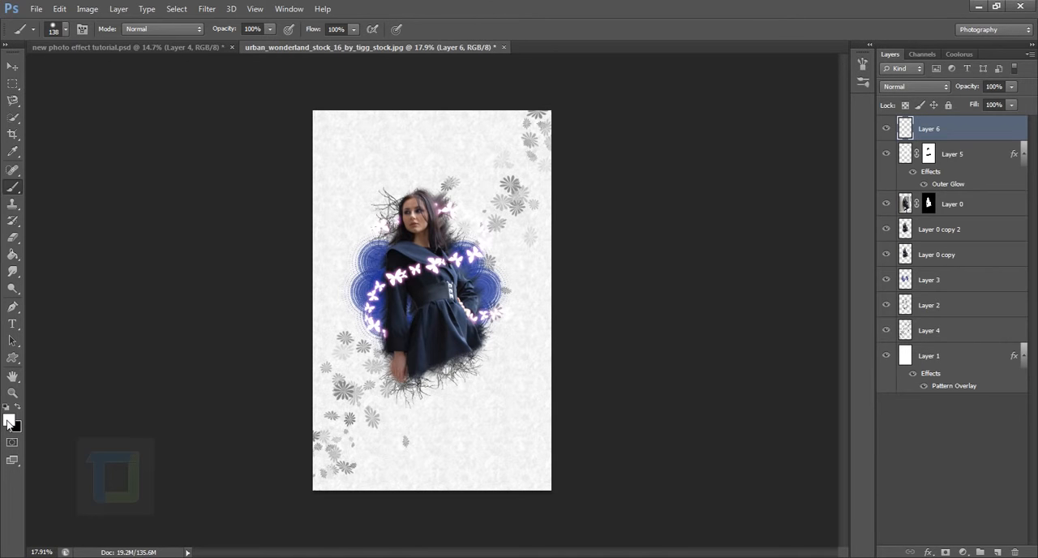
left_click(67, 30)
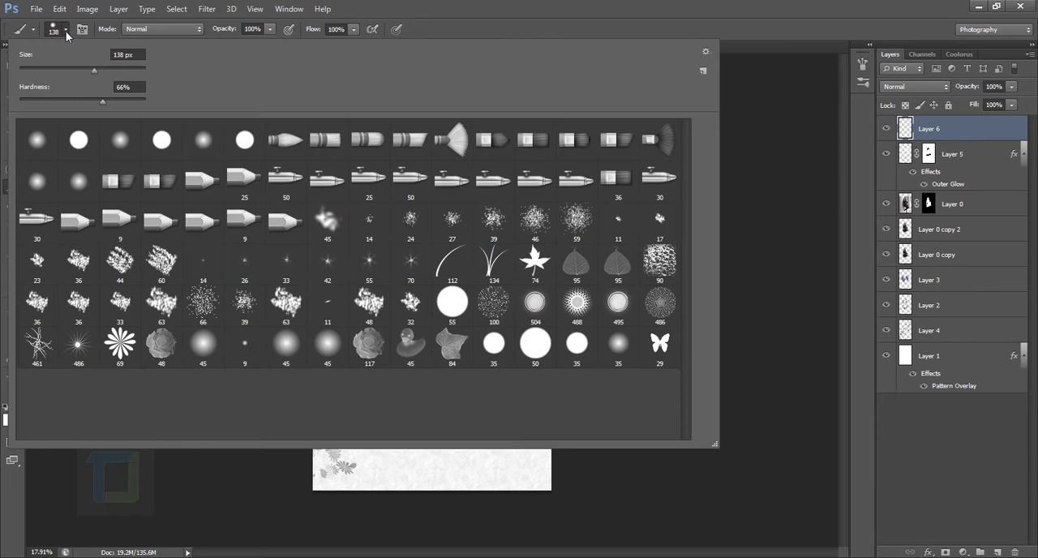
left_click(37, 146)
left_click(750, 12)
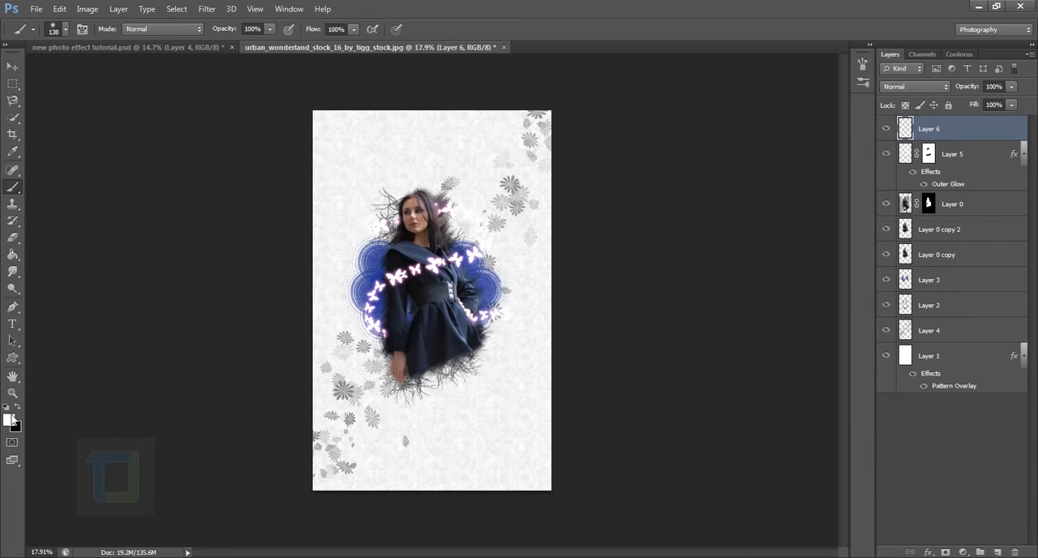
Set the foreground colour to bright cyan 24d4e9 and enlarge the brush to 900 px.
left_click(8, 420)
left_click_drag(867, 313, 868, 294)
mouse_move(841, 252)
left_mouse_down()
mouse_move(838, 222)
mouse_move(826, 224)
left_mouse_up()
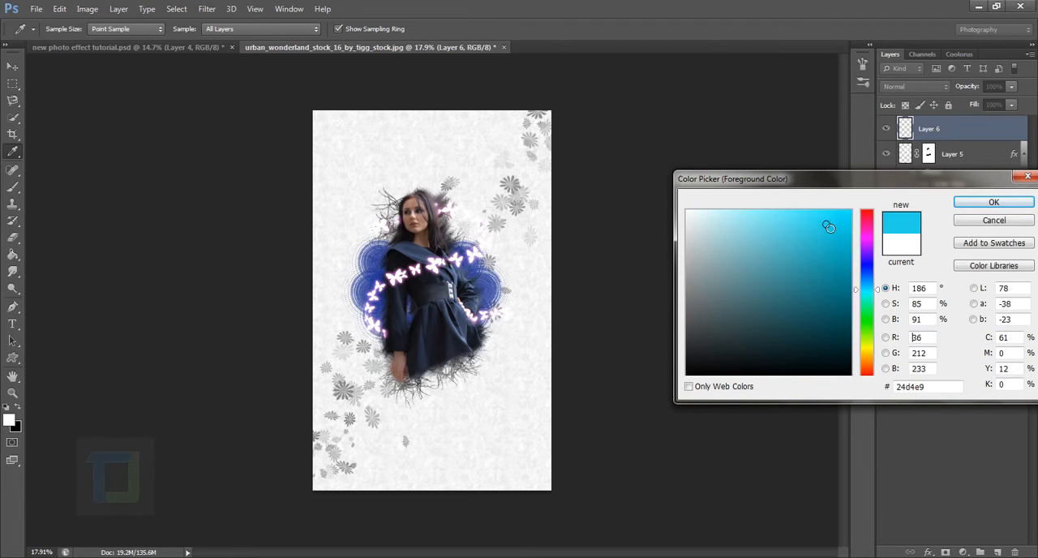
left_click(972, 206)
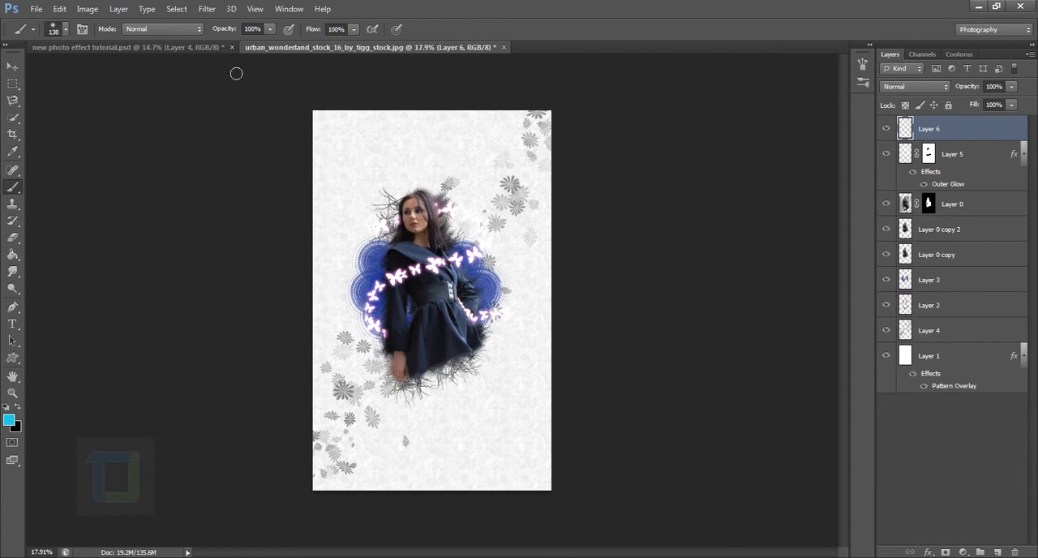
key("bracketright")
key("bracketright")
key("bracketright")
key("bracketright")
key("bracketright")
key("bracketright")
key("bracketright")
key("bracketright")
key("bracketright")
key("bracketright")
key("bracketright")
key("bracketright")
key("bracketright")
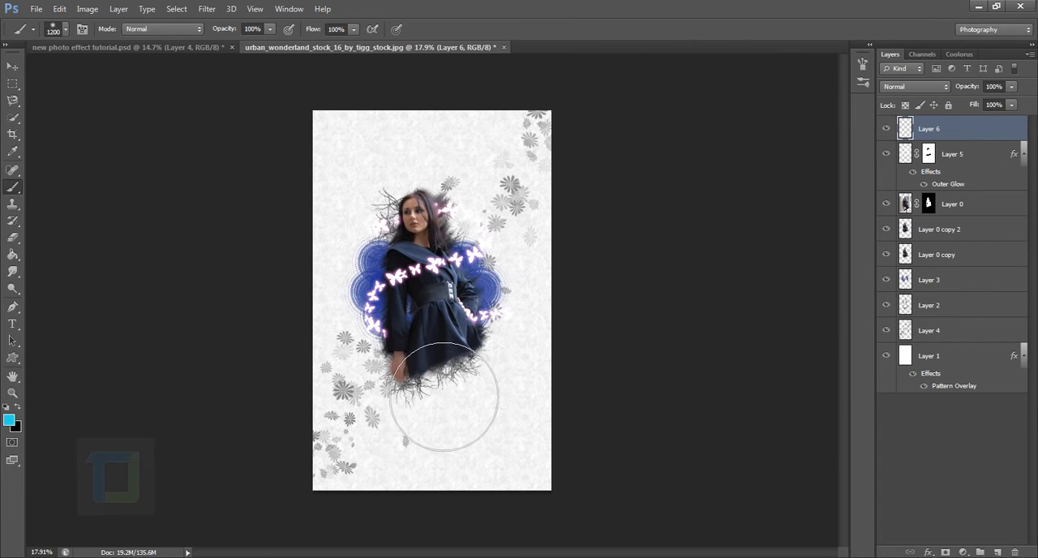
key("bracketleft")
key("bracketleft")
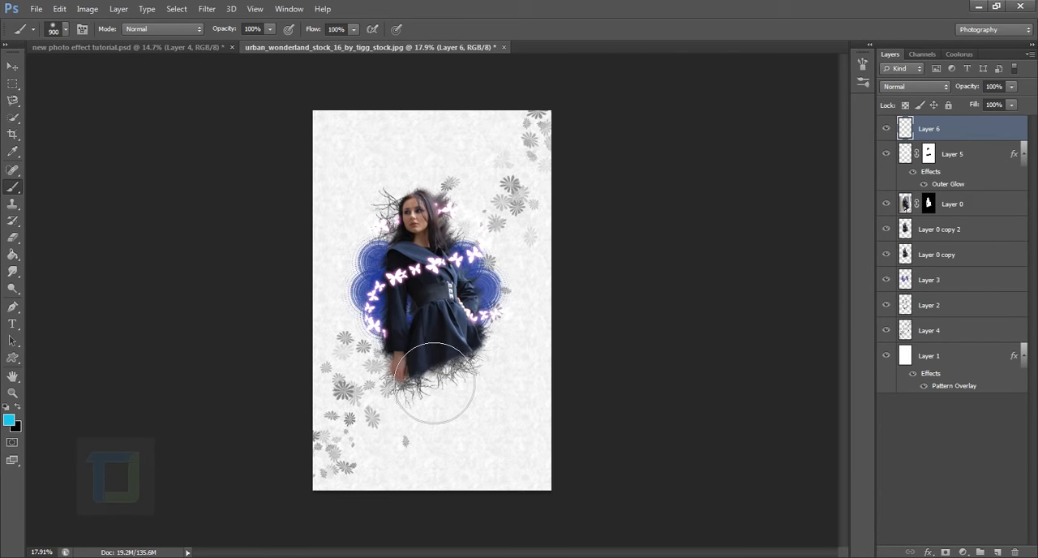
left_click(398, 334)
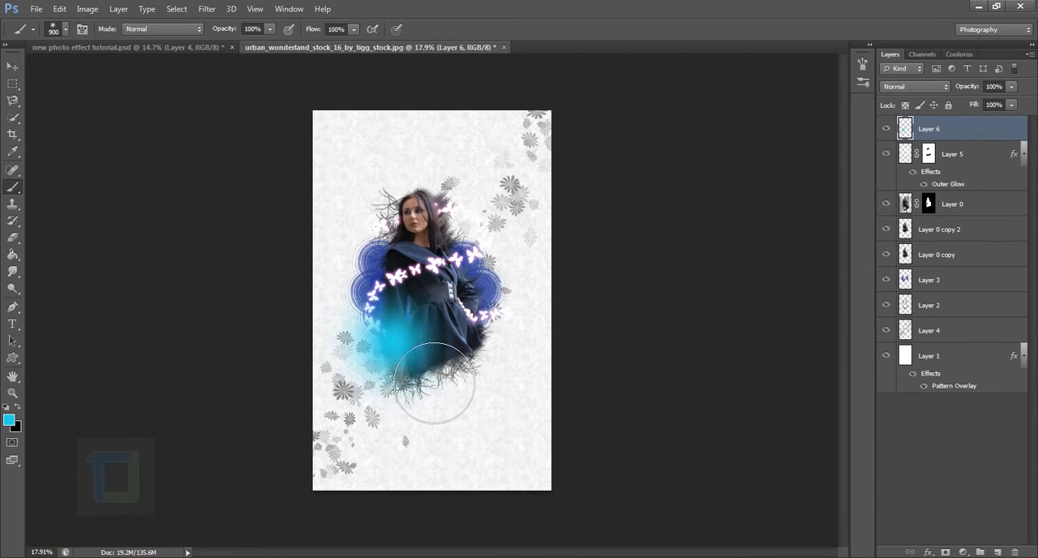
left_click(916, 86)
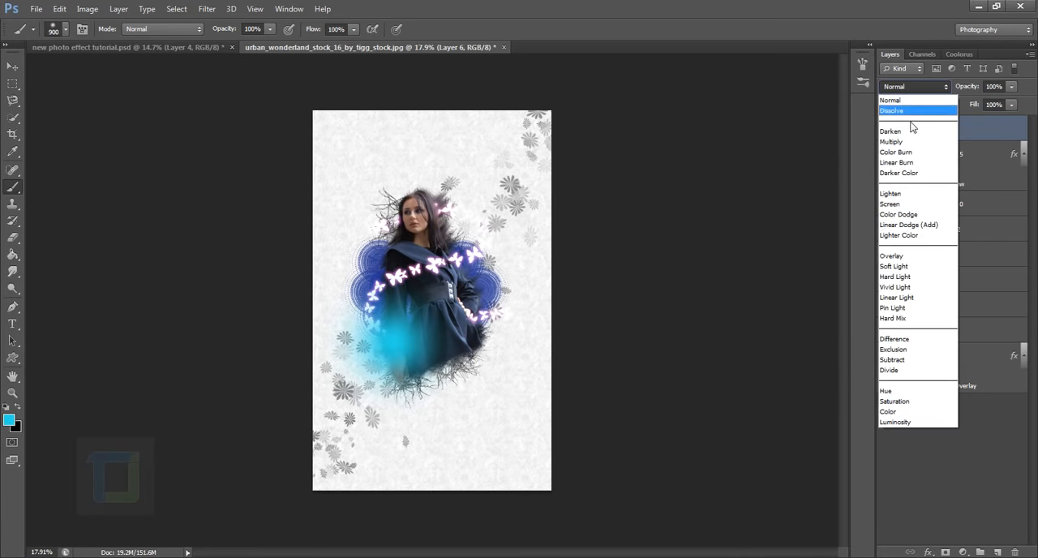
left_click(892, 204)
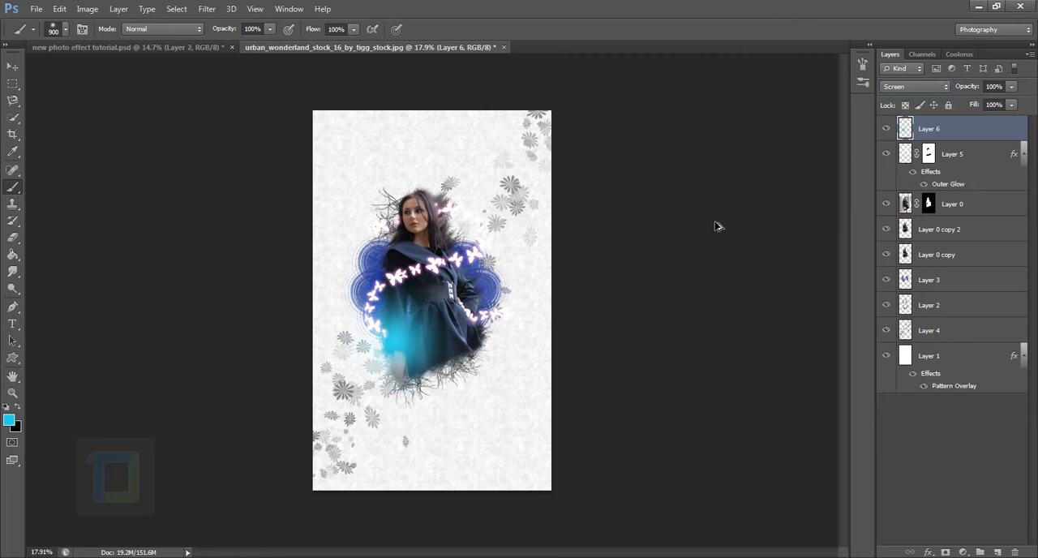
key("ctrl+alt+z")
key("ctrl+alt+z")
Paint a soft glow in the darker teal 20a3b3 over her lower sleeve and set Layer 6's blend mode to Screen.
left_click(9, 419)
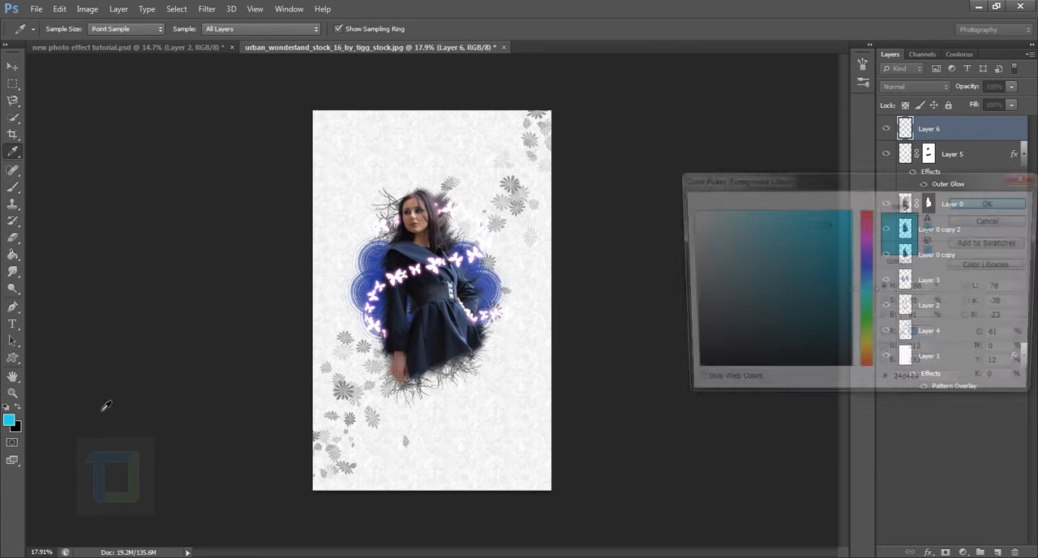
left_click(821, 258)
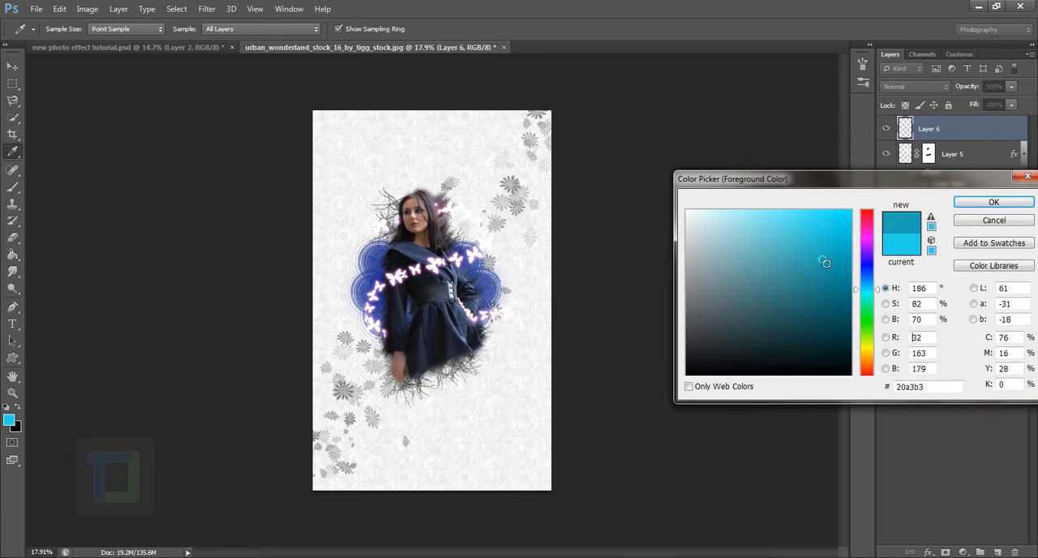
left_click(1006, 203)
left_click(384, 339)
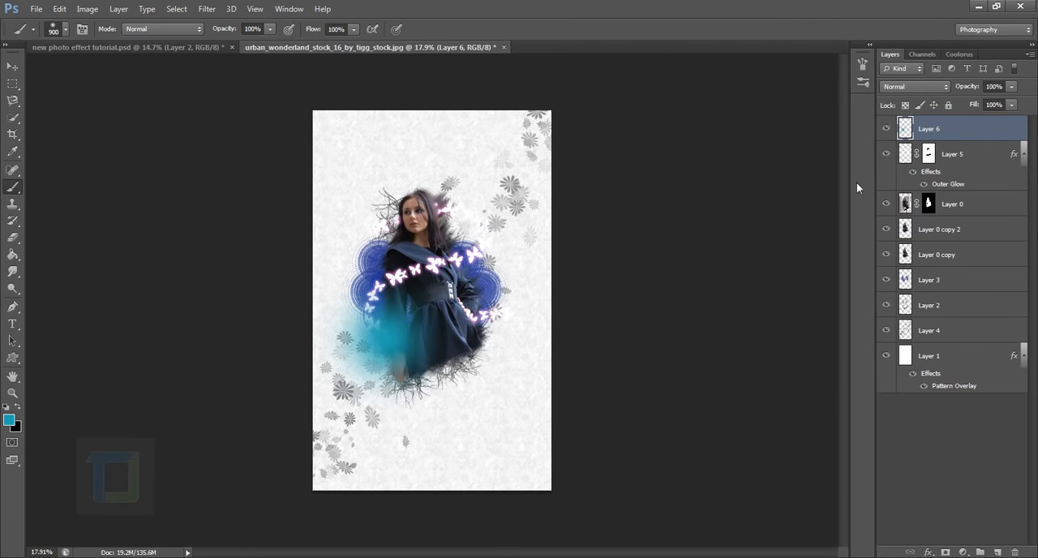
left_click(908, 86)
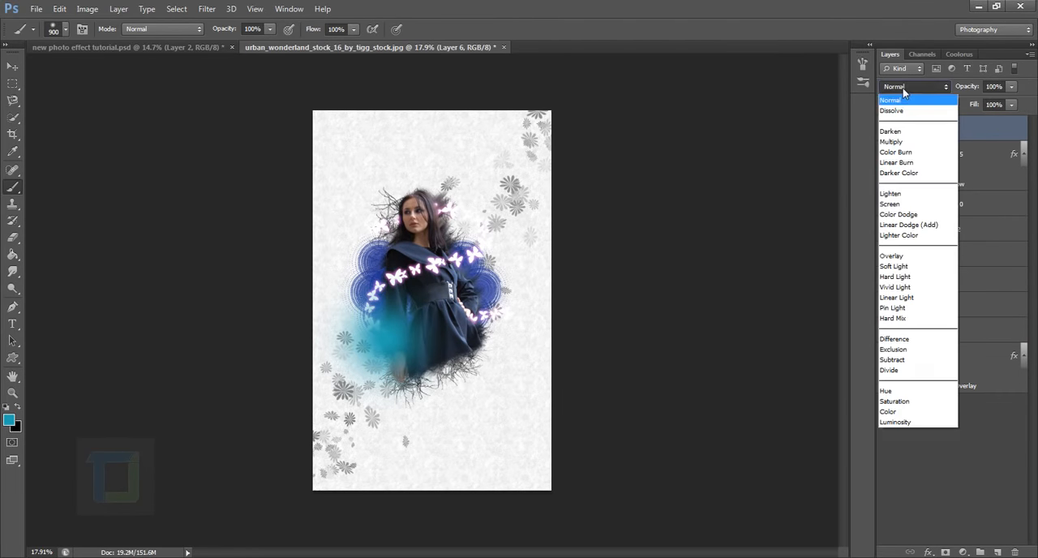
left_click(894, 208)
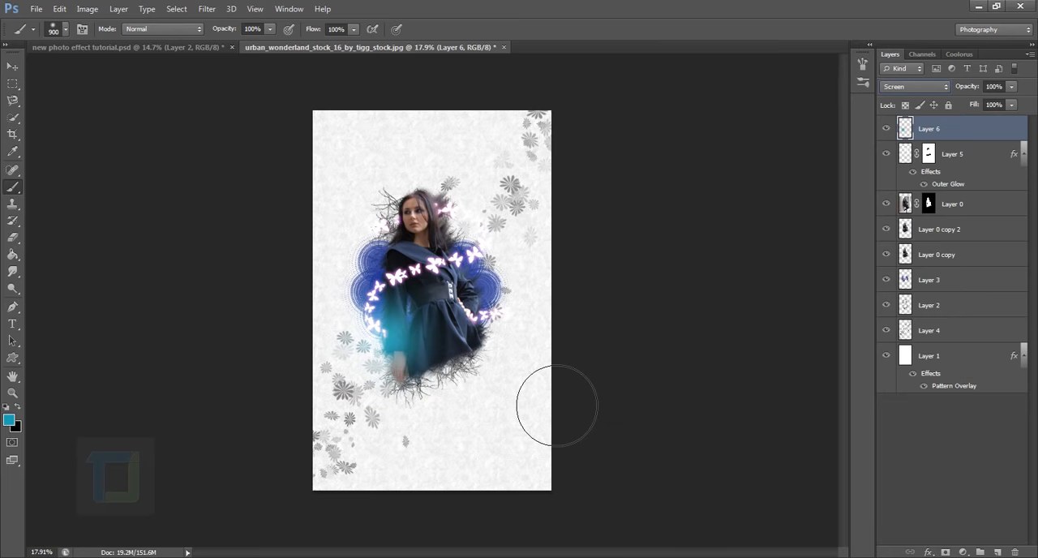
Paint a soft glow in crimson b3203f on Layer 6 over the hair and shoulder on the image's right side.
left_click(11, 421)
left_click_drag(874, 278, 875, 220)
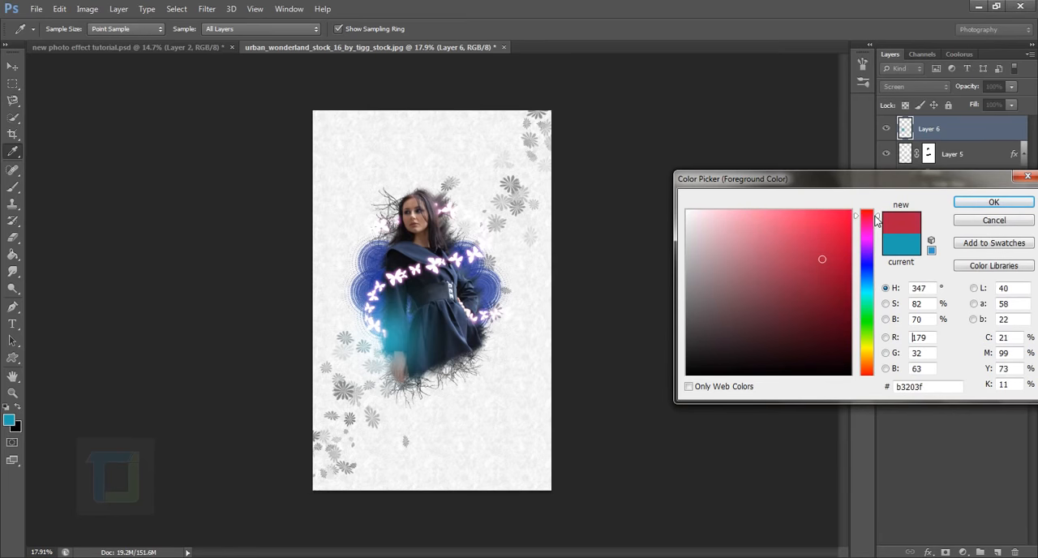
left_click(993, 202)
left_click_drag(519, 259, 498, 266)
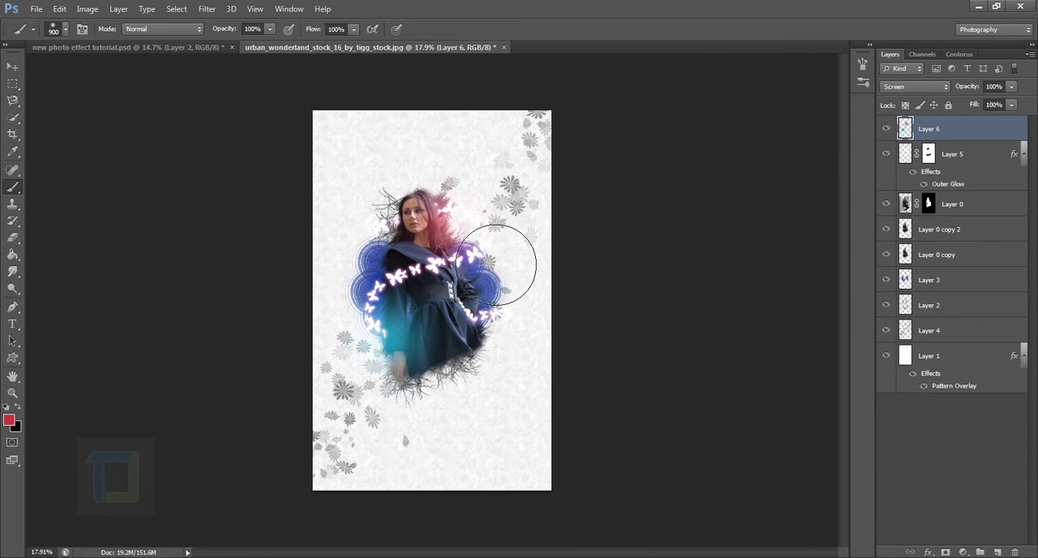
left_click(519, 259)
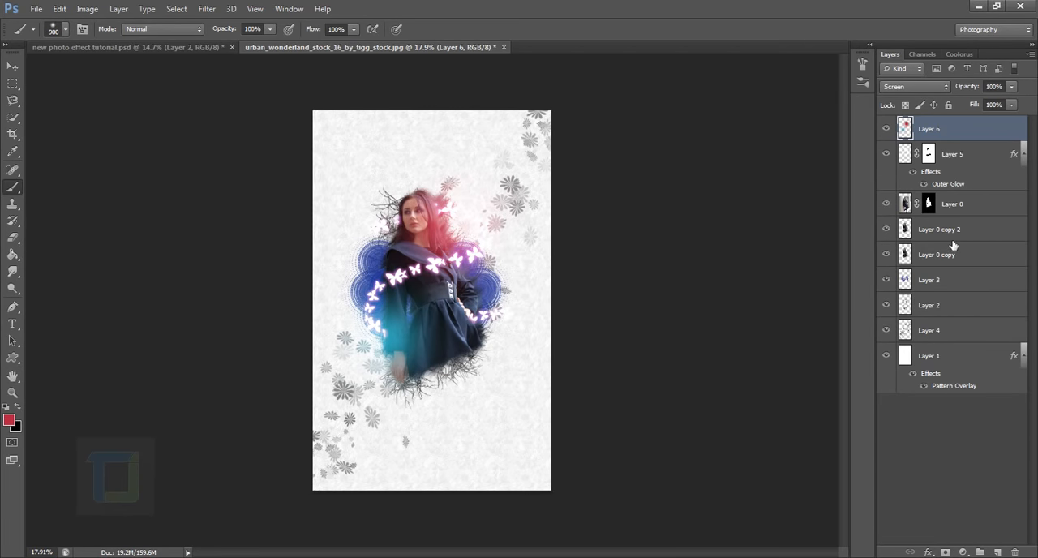
Duplicate Layer 6 and set the copy's opacity to 44%.
left_click_drag(988, 137, 998, 551)
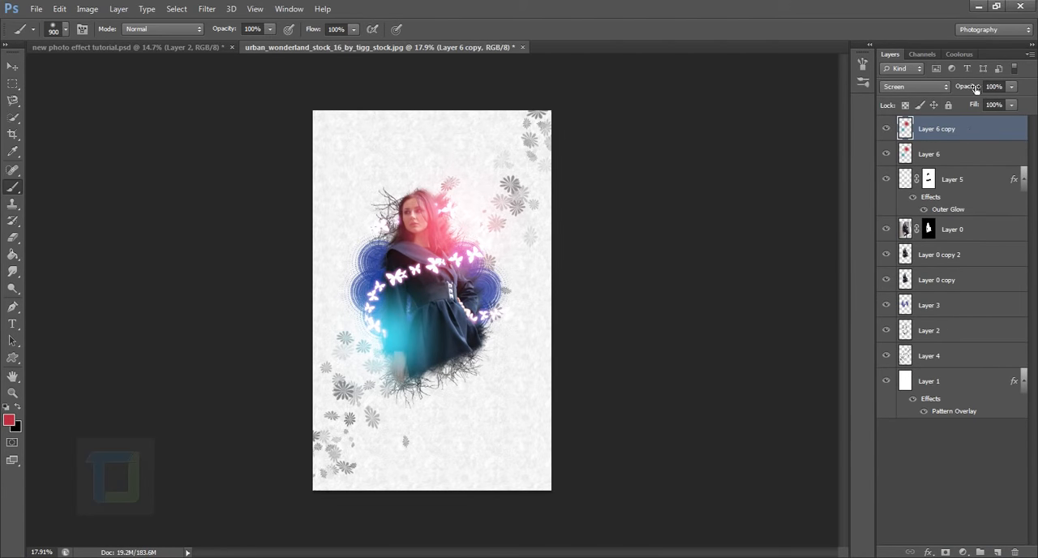
left_click_drag(969, 86, 937, 95)
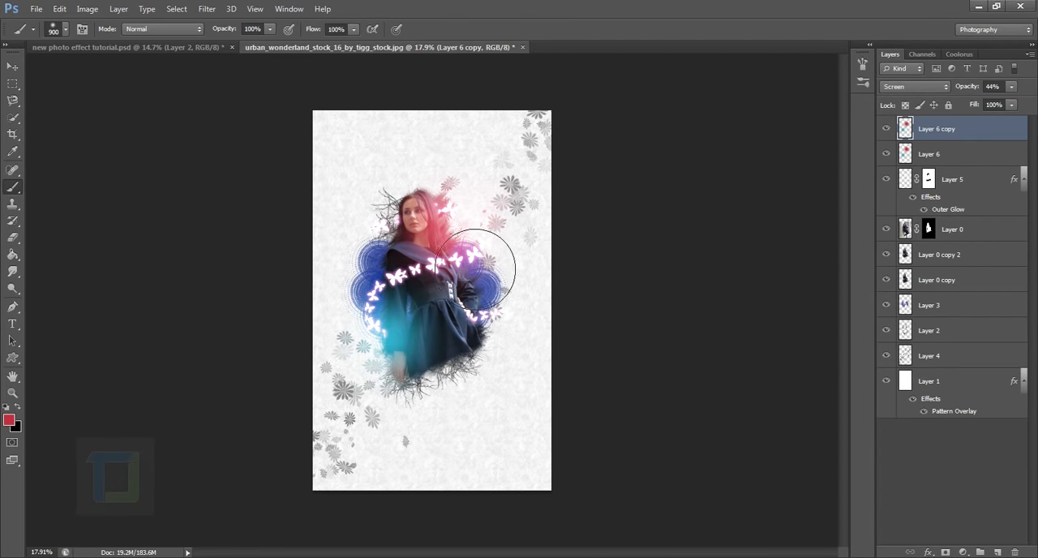
scroll(501, 304, "up", 2)
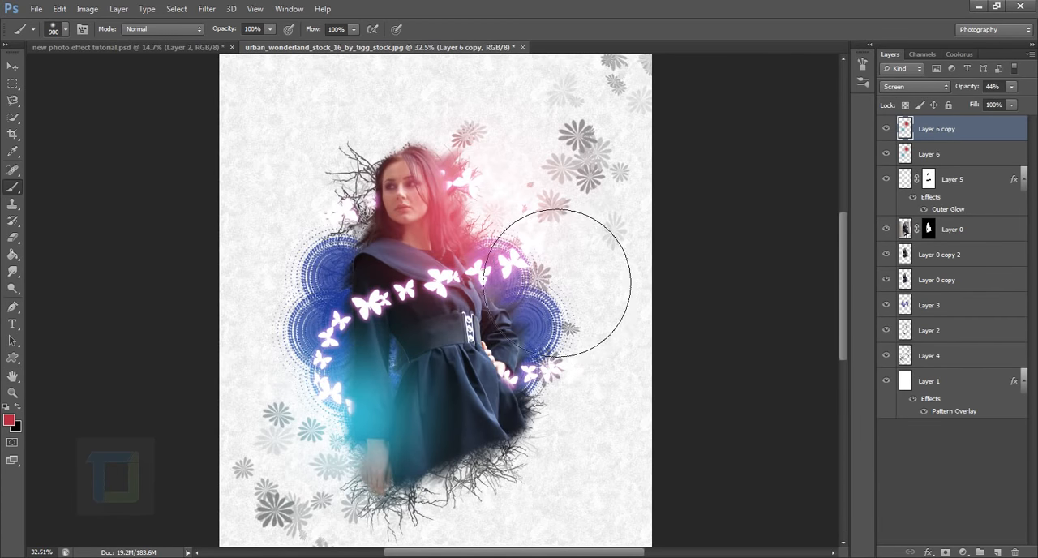
scroll(576, 335, "down", 1)
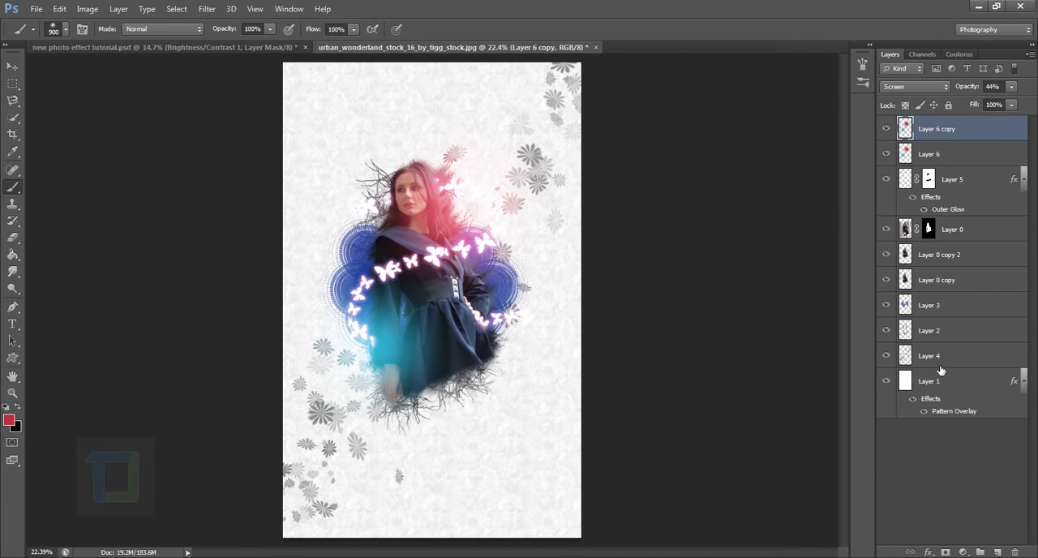
Add a Hue/Saturation adjustment layer above the Layer 6 copy and lower its saturation to the minimum.
left_click(963, 552)
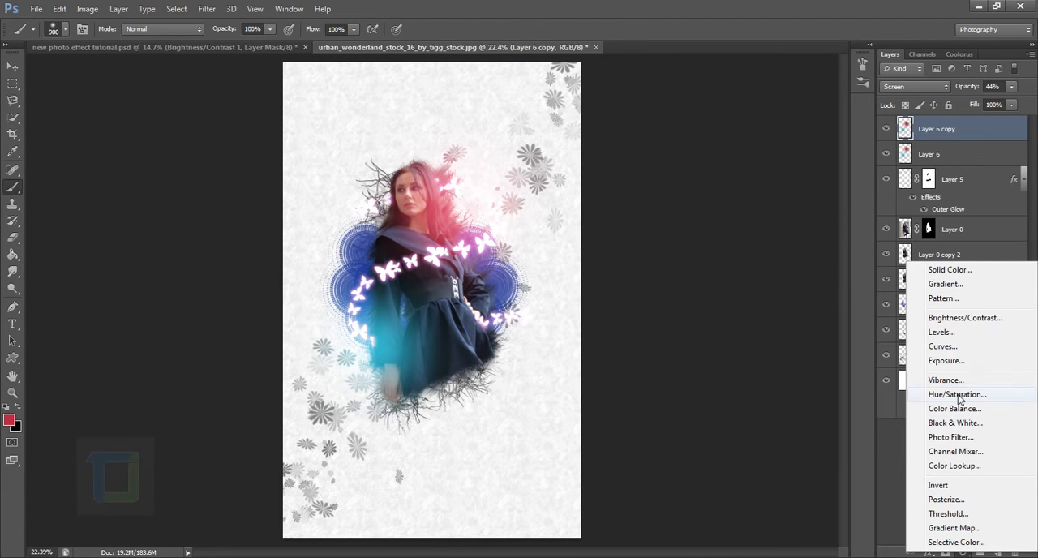
left_click(958, 394)
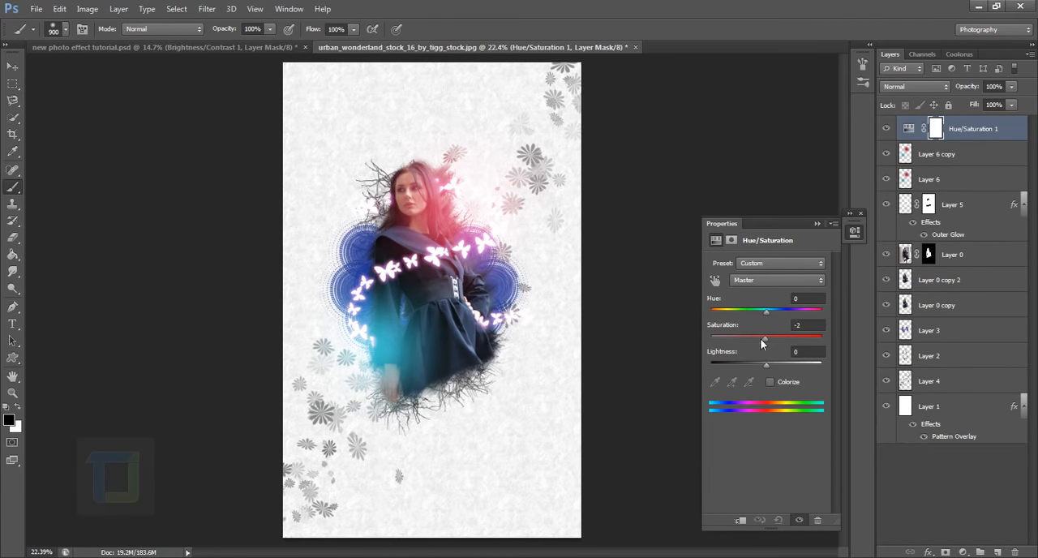
left_click_drag(766, 337, 710, 337)
left_click(816, 224)
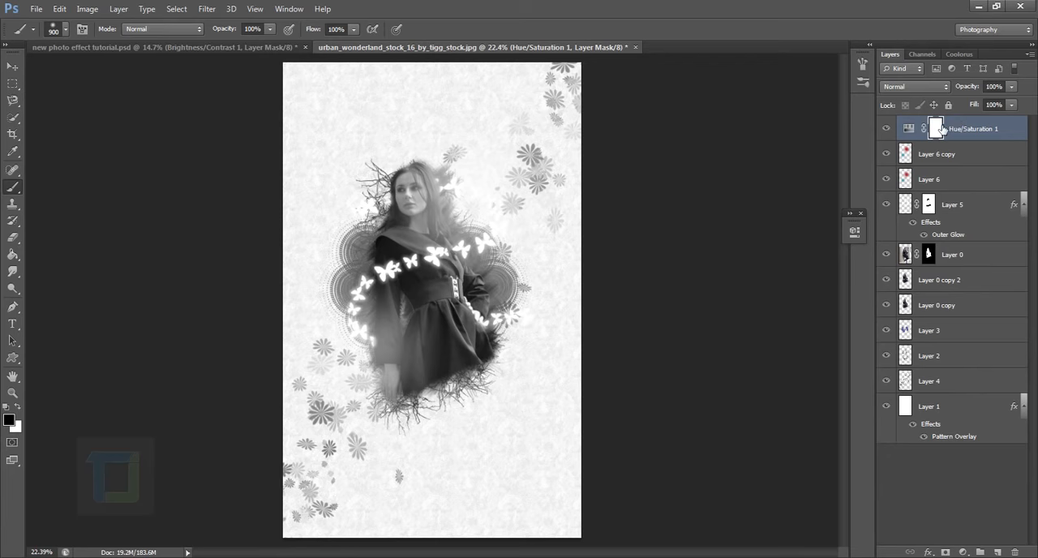
Invert the Hue/Saturation 1 mask to black and paint a white band across both eyes with a soft 90 px brush.
key("ctrl+i")
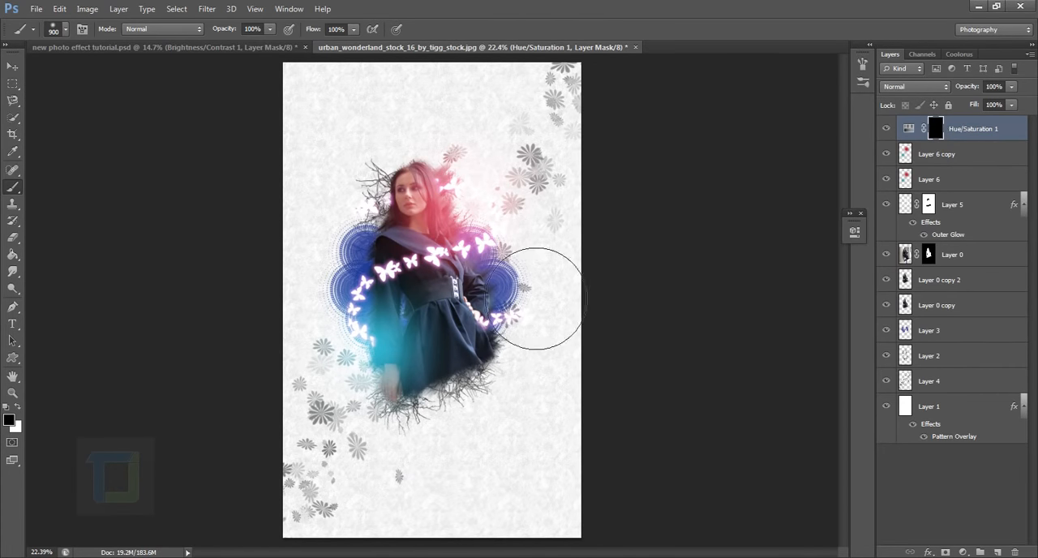
scroll(363, 183, "up", 5)
scroll(641, 377, "up", 4)
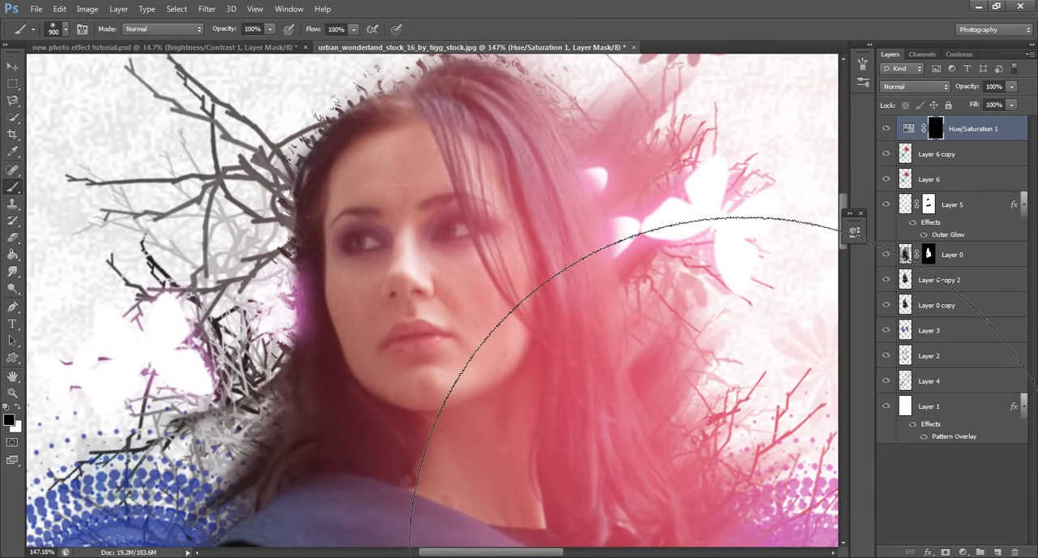
key("bracketleft")
key("bracketleft")
key("bracketleft")
key("bracketleft")
key("bracketleft")
key("bracketleft")
key("bracketleft")
key("bracketleft")
key("bracketleft")
key("bracketleft")
key("bracketleft")
key("bracketleft")
key("bracketleft")
key("bracketleft")
key("bracketright")
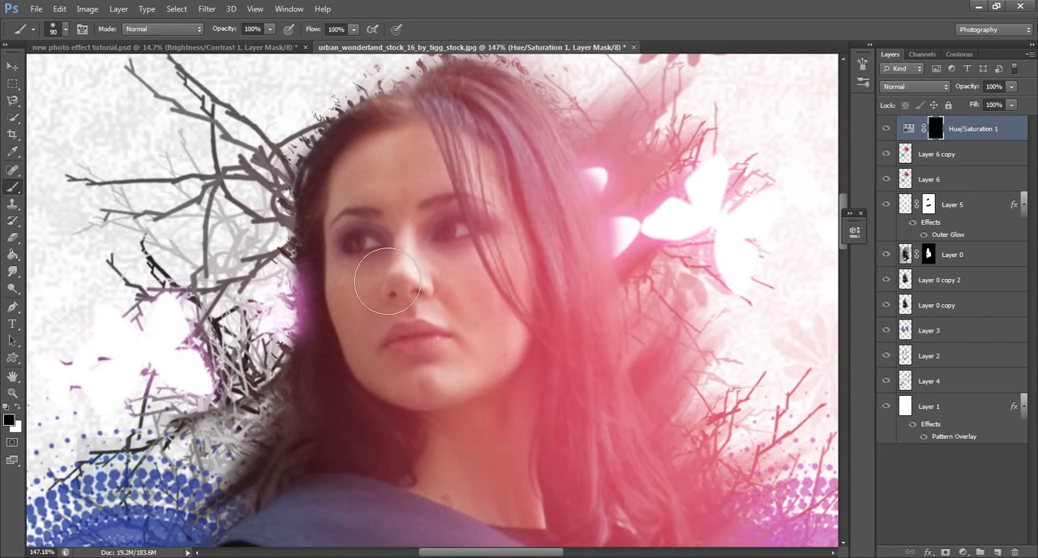
key("x")
mouse_move(341, 243)
left_mouse_down()
mouse_move(486, 231)
mouse_move(538, 262)
left_mouse_up()
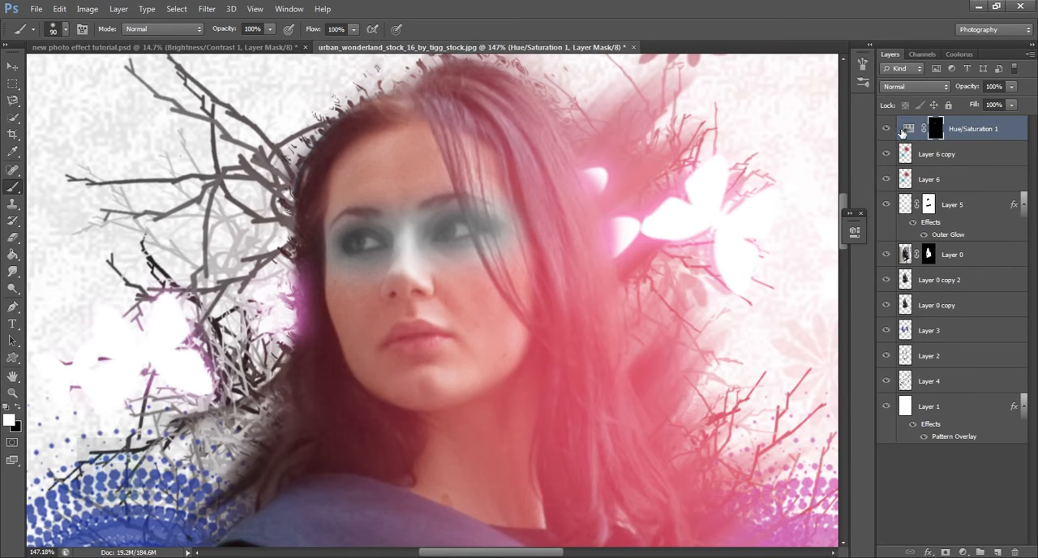
Compare the image with and without the Hue/Saturation adjustment, and inspect its mask on its own.
left_click(887, 129)
left_click(887, 129)
left_click(938, 129, "alt")
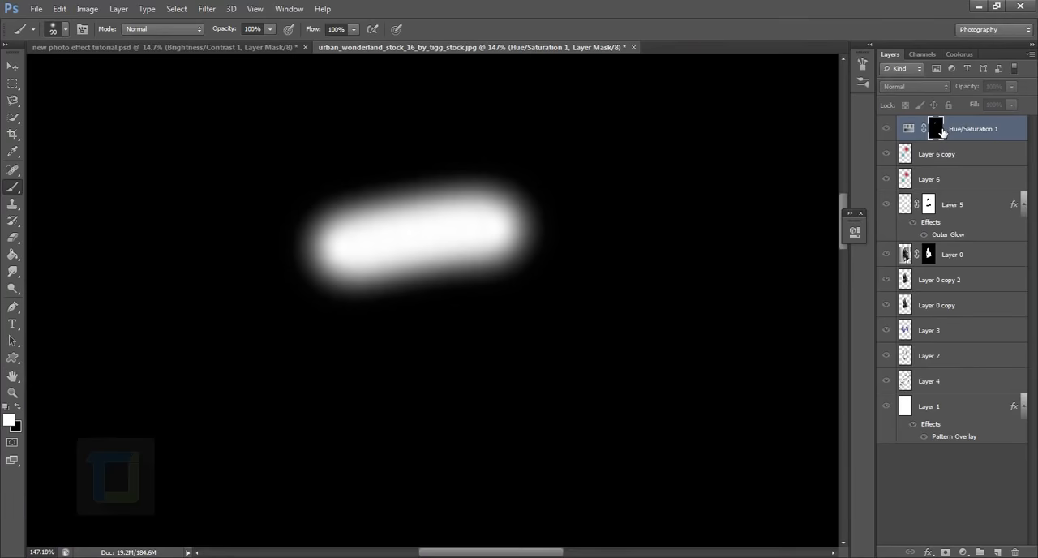
left_click(938, 129, "alt")
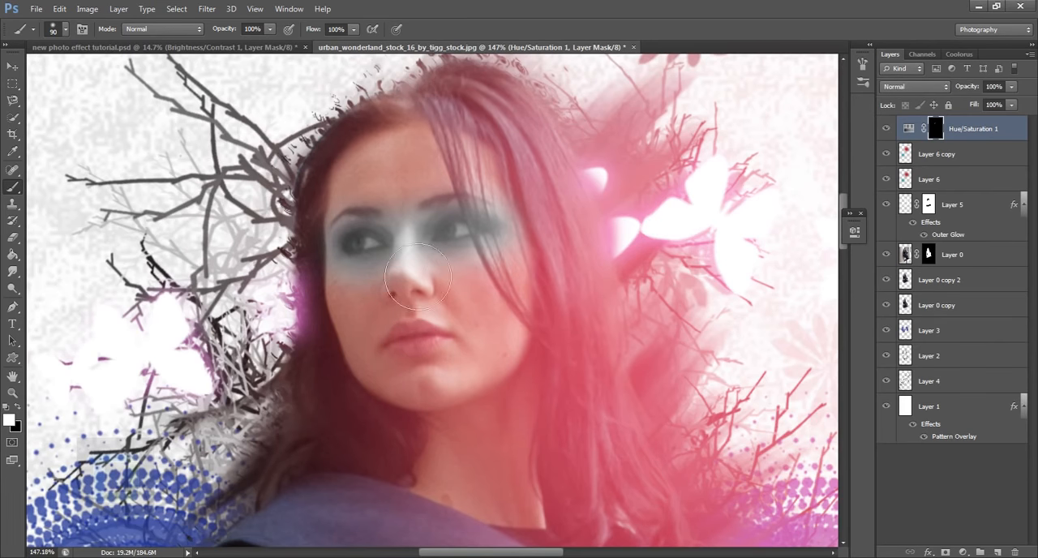
scroll(787, 402, "down", 5)
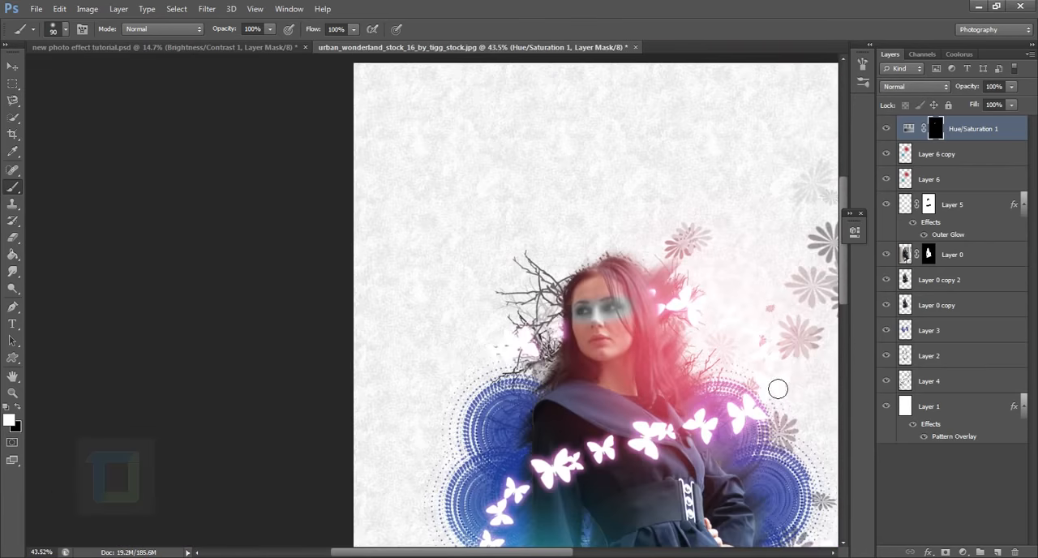
scroll(758, 372, "down", 4)
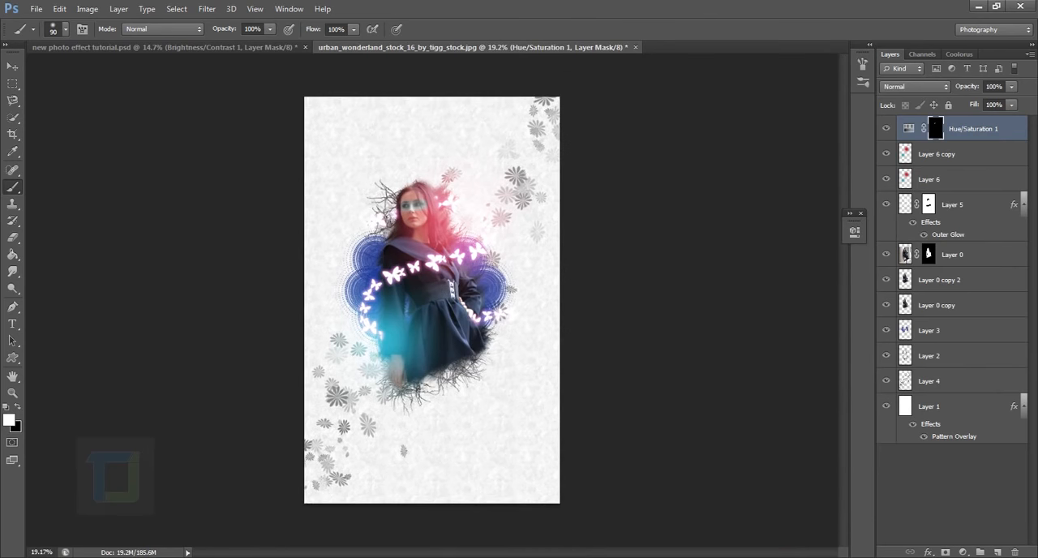
Add a Brightness/Contrast adjustment layer above Hue/Saturation 1 with brightness 5 and contrast 10.
left_click(962, 551)
left_click(954, 316)
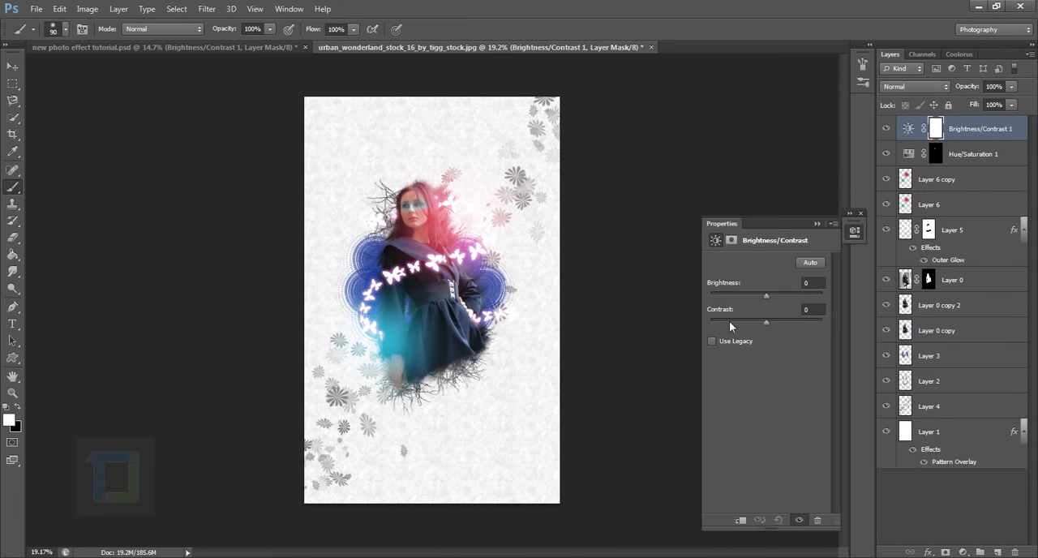
left_click_drag(766, 294, 773, 322)
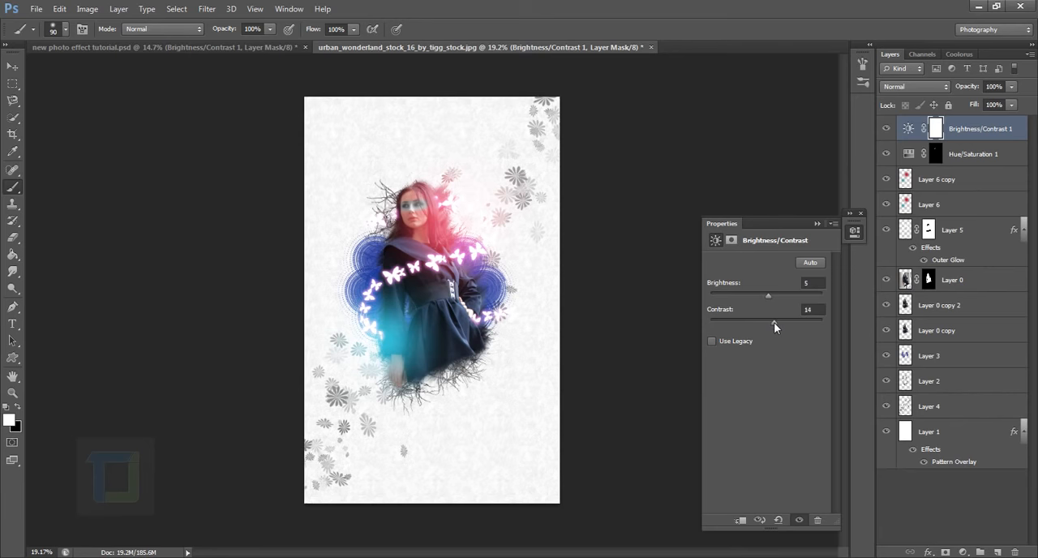
left_click(817, 223)
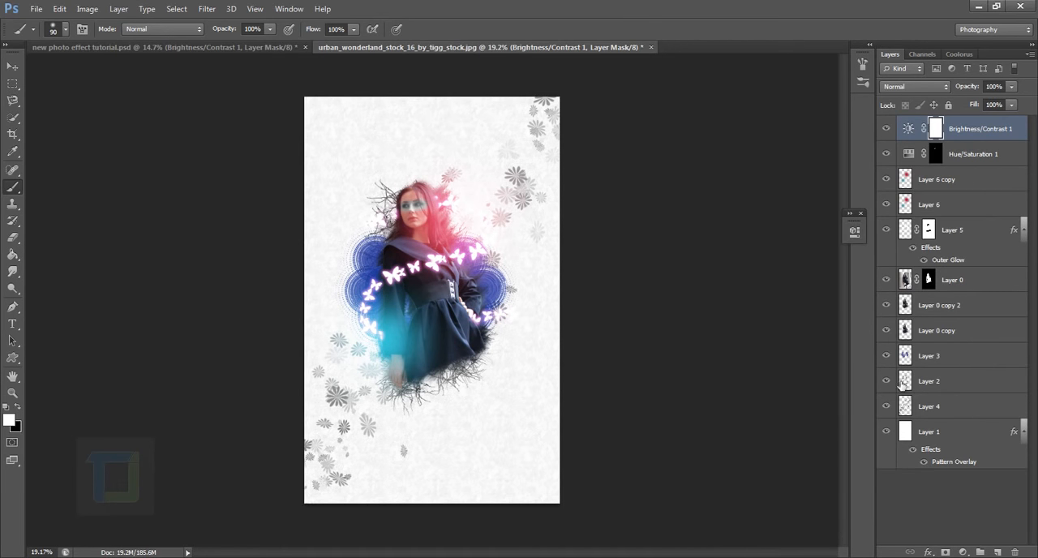
Add a Curves adjustment layer, raise the Blue channel's shadow endpoint and lower its highlight endpoint to output 233.
left_click(962, 551)
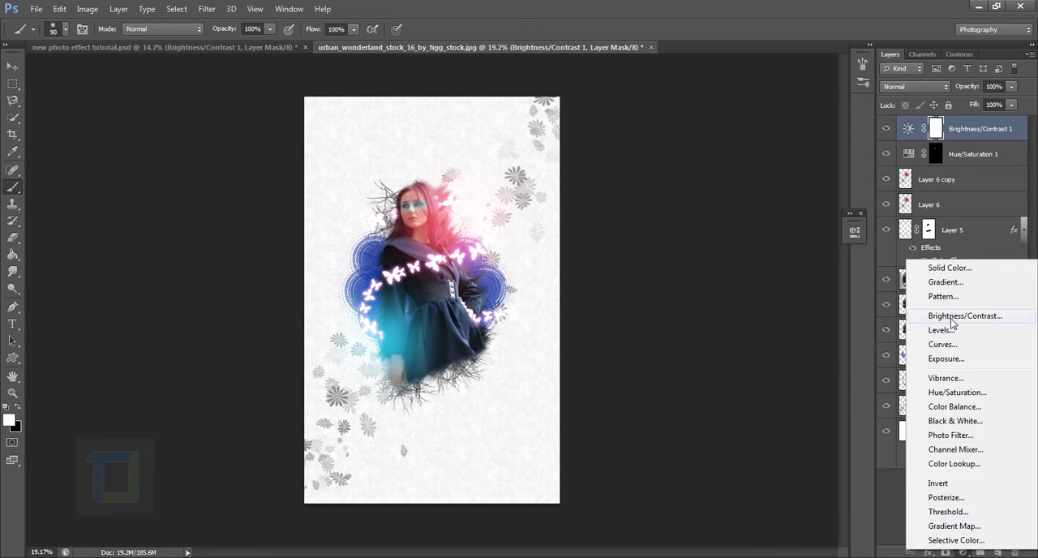
left_click(958, 345)
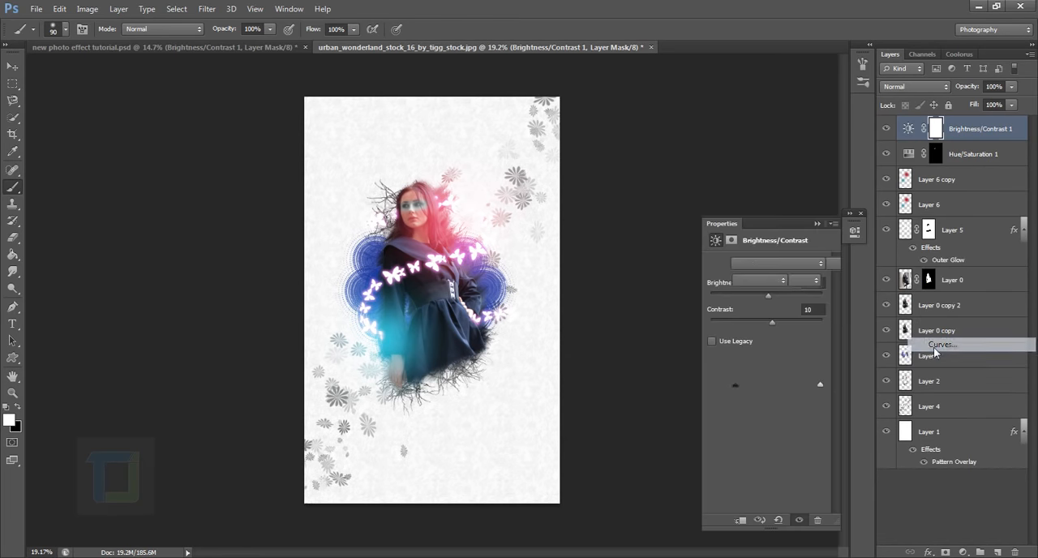
left_click(765, 279)
left_click(764, 327)
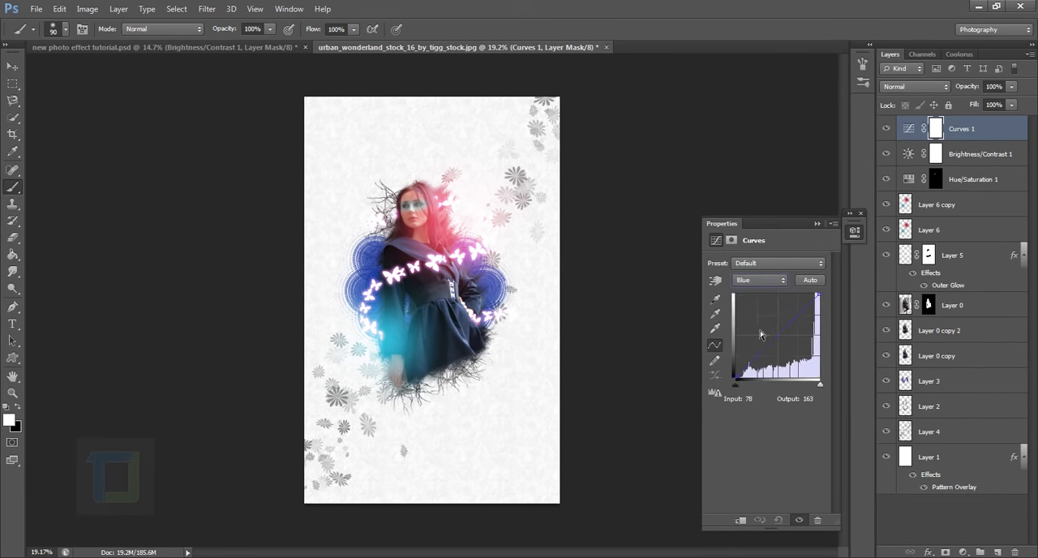
left_click_drag(745, 383, 737, 355)
left_click(826, 302)
mouse_move(826, 303)
left_mouse_down()
mouse_move(833, 319)
mouse_move(833, 308)
left_mouse_up()
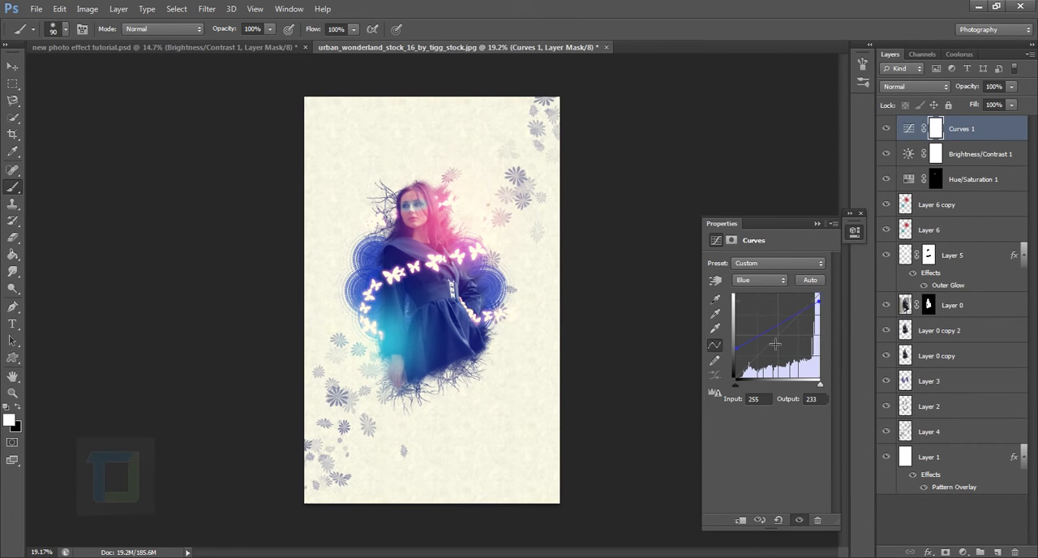
left_click_drag(744, 353, 739, 353)
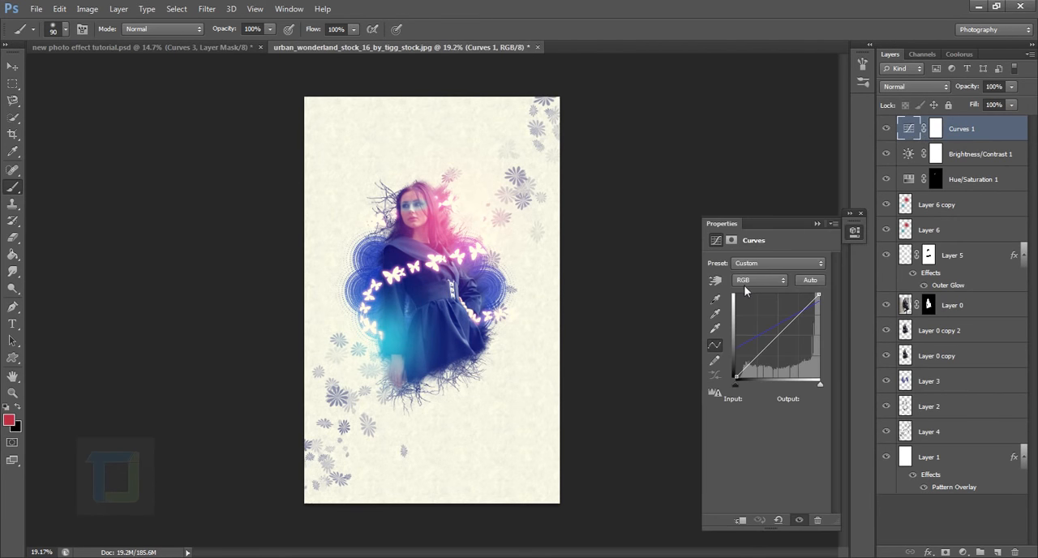
Set the Blue channel's shadow endpoint in Curves 1 to output 80 and fine-tune its highlight endpoint.
left_click(743, 284)
left_click(754, 325)
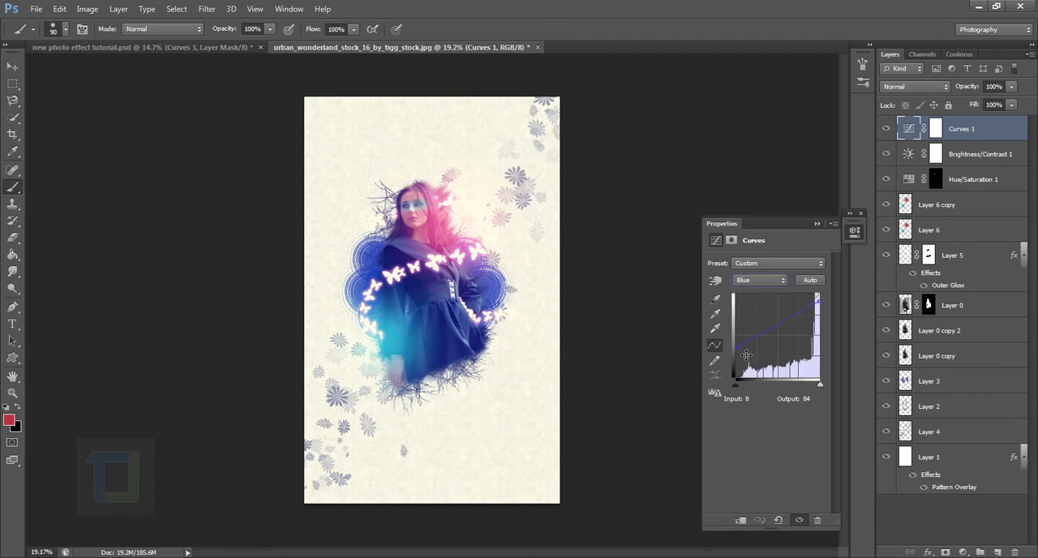
left_click_drag(742, 353, 740, 357)
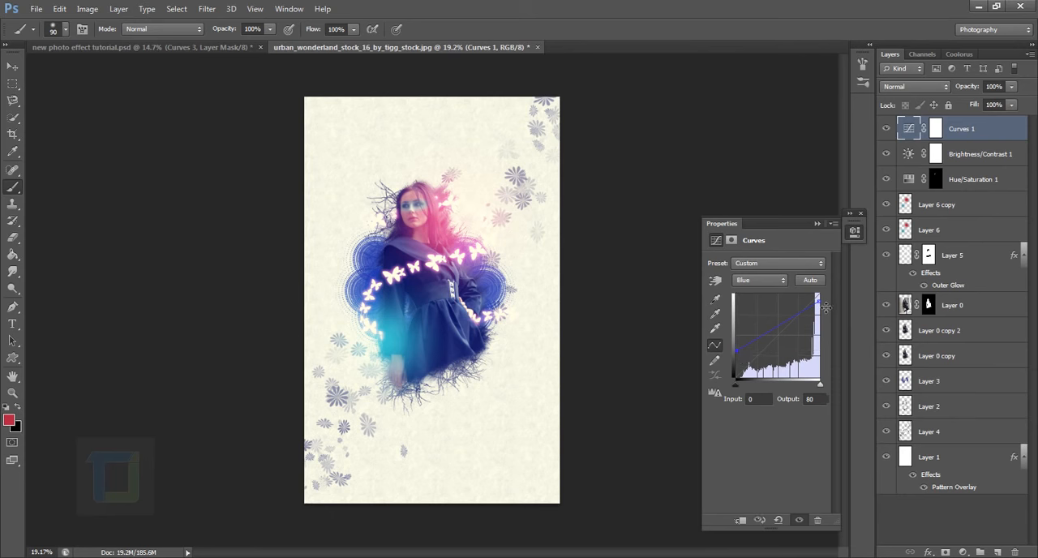
left_click_drag(825, 307, 829, 307)
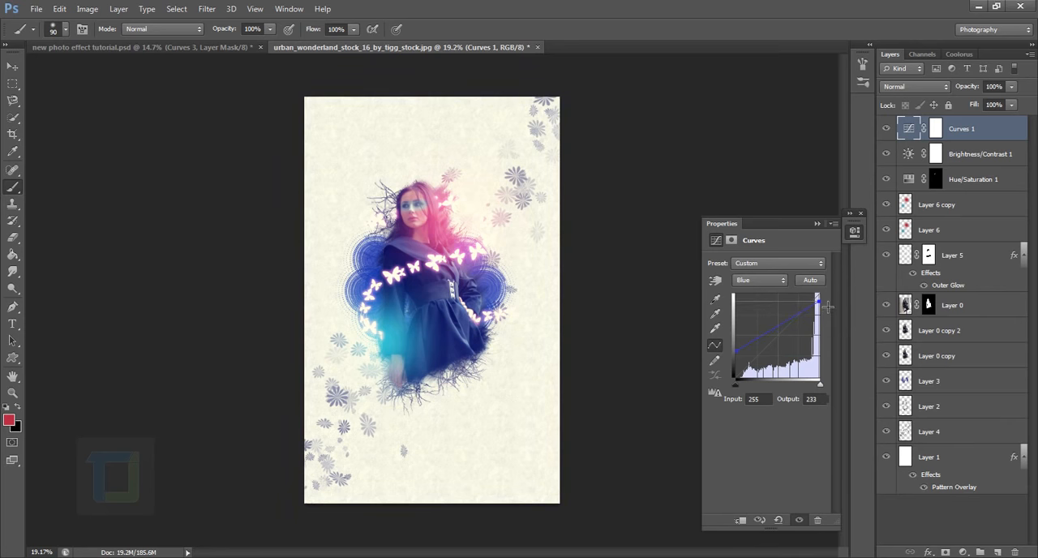
left_click(819, 225)
left_click(860, 213)
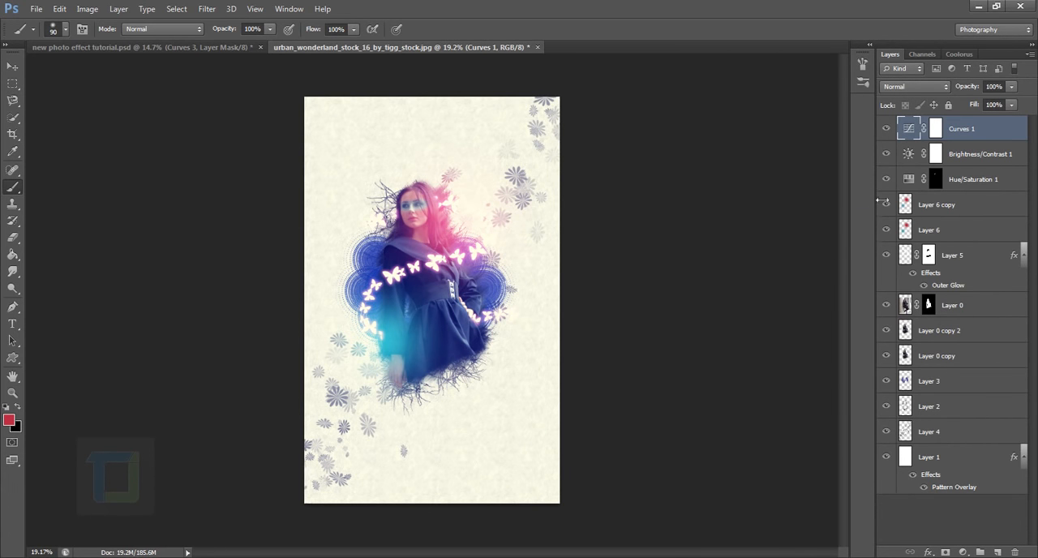
Add a second Curves adjustment layer and brighten the RGB midtones with a point at input 112, output 146.
left_click(962, 551)
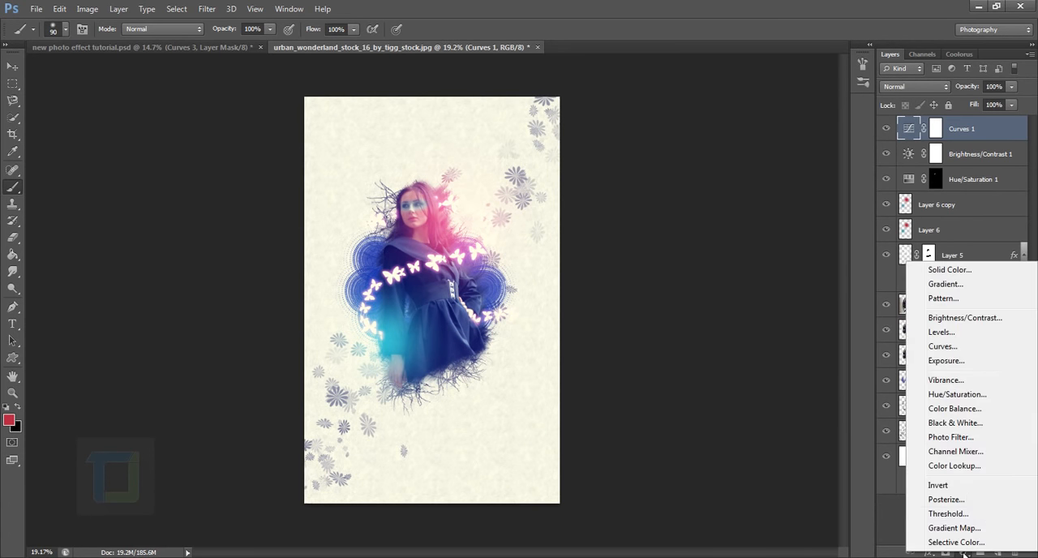
left_click(960, 344)
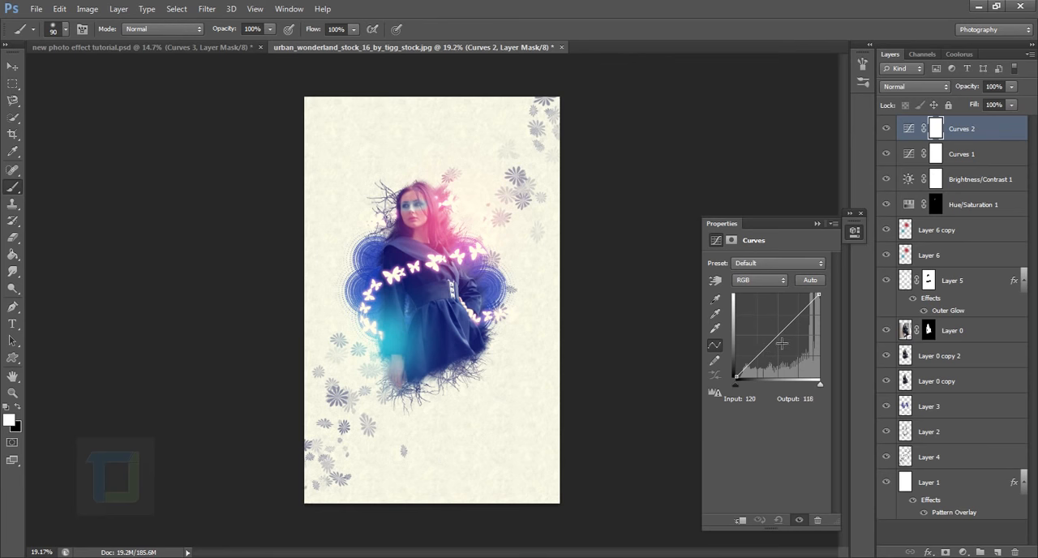
left_click_drag(749, 364, 777, 335)
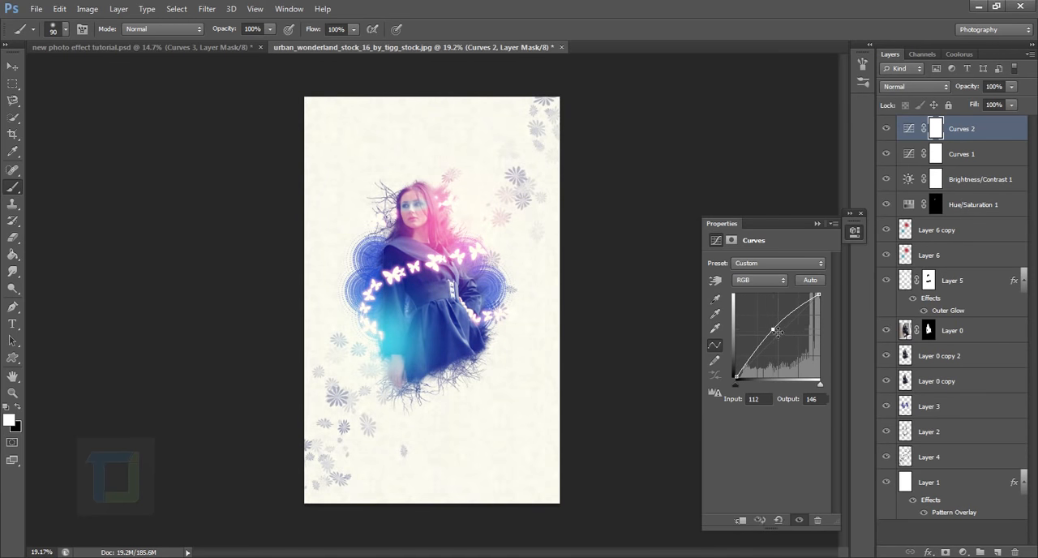
Add a Vibrance adjustment layer above Curves 2 and increase its vibrance.
left_click(962, 552)
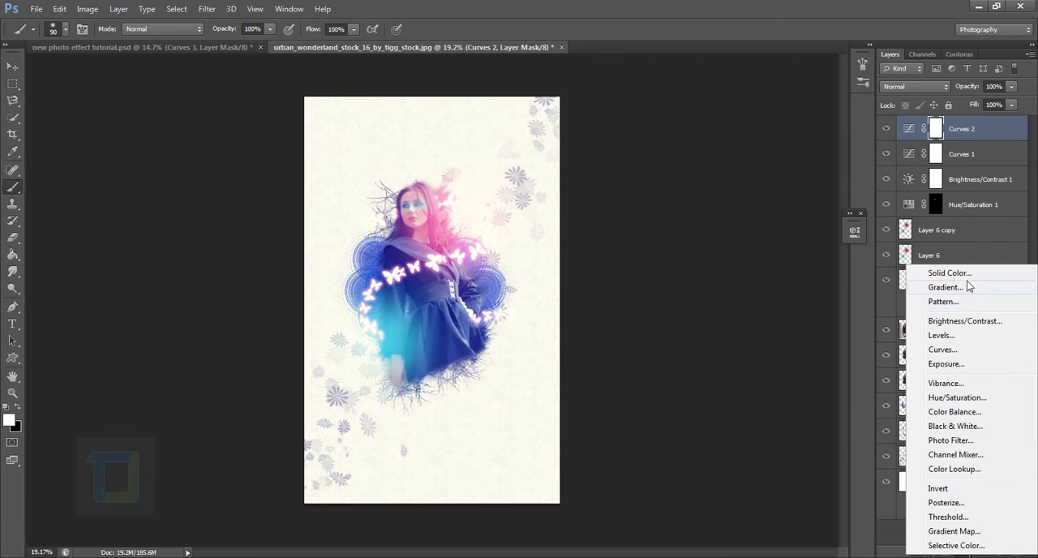
left_click(945, 383)
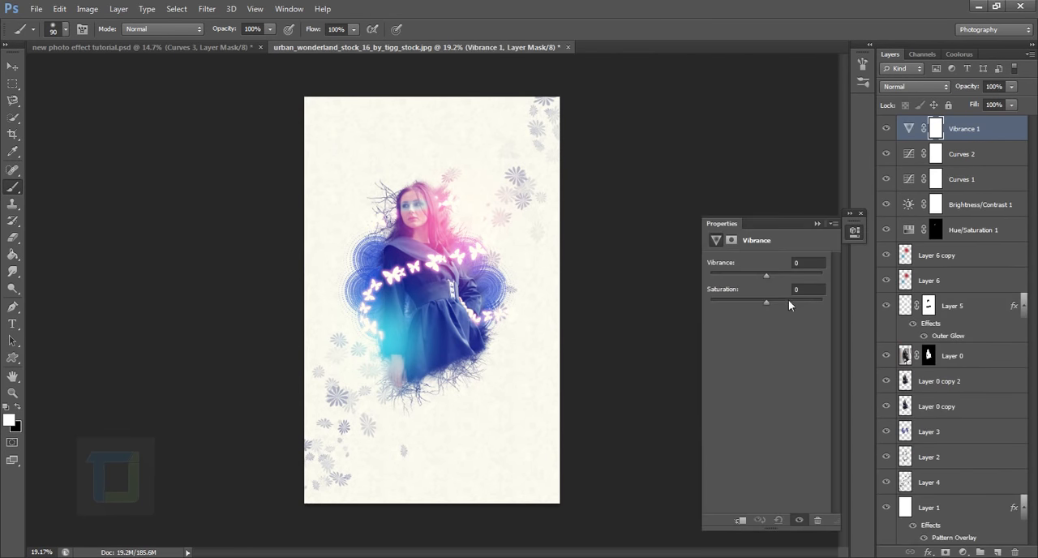
left_click_drag(766, 275, 793, 279)
left_click(817, 223)
Lower the RGB midtone point of Curves 2 to output 140.
double_click(915, 154)
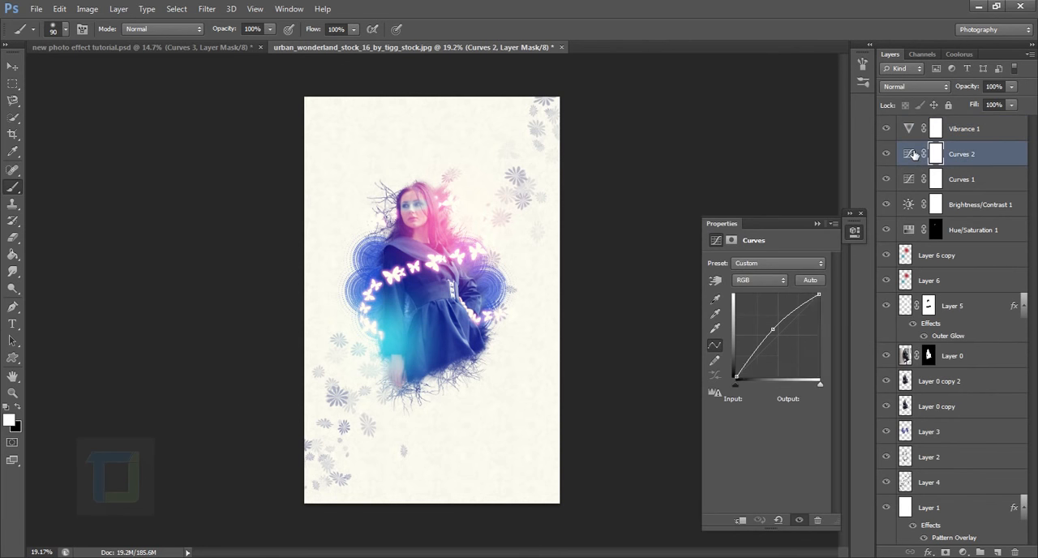
left_click_drag(774, 328, 780, 339)
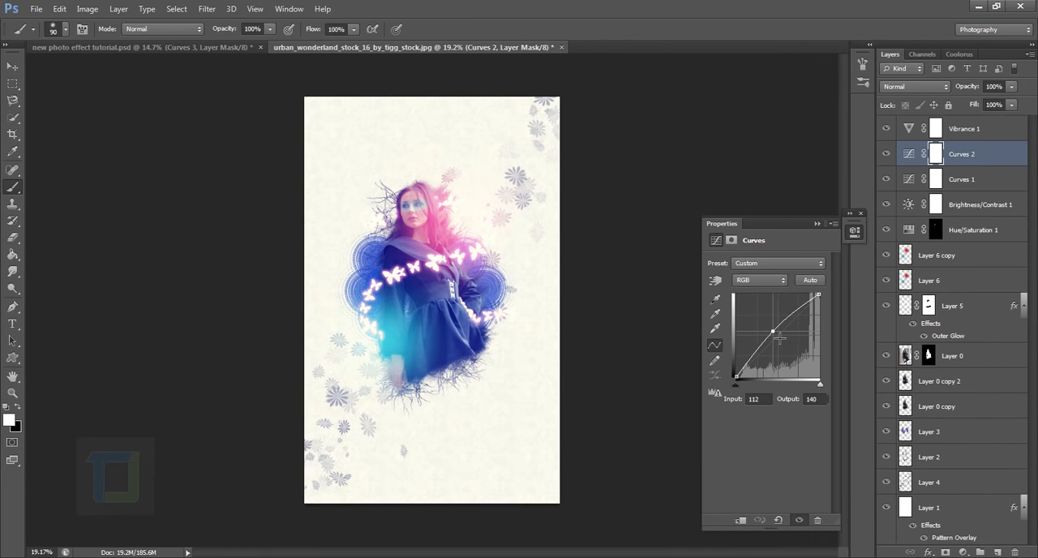
left_click(819, 225)
Reduce the Blue channel's shadow endpoint in Curves 1 to output 70 and raise its highlight endpoint slightly.
left_click(907, 181)
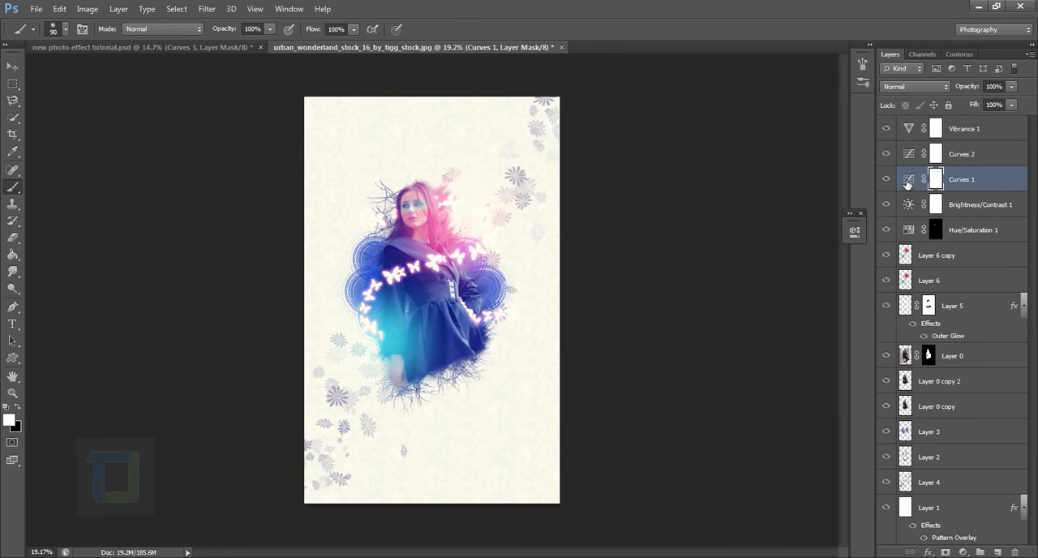
double_click(912, 176)
left_click(766, 279)
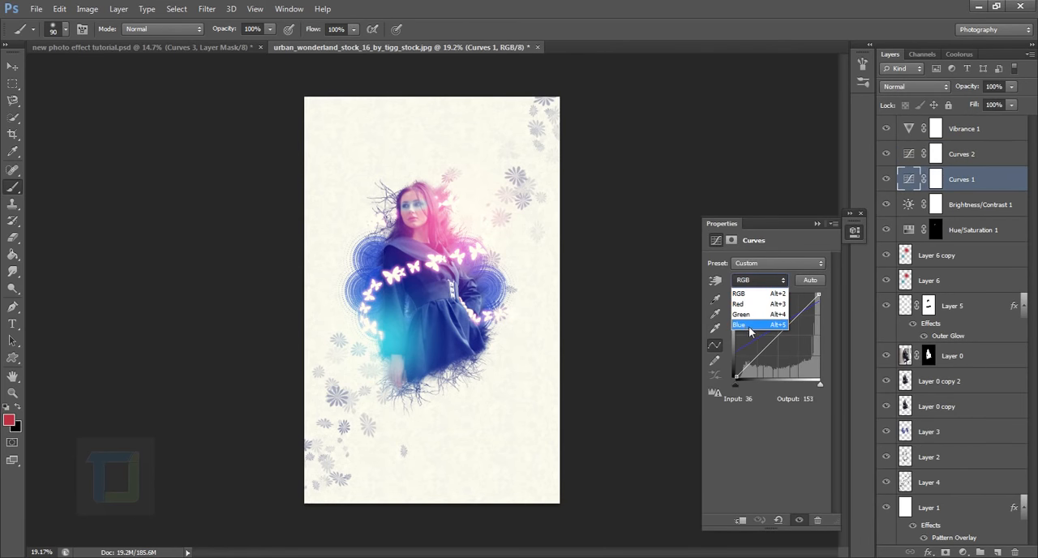
left_click(751, 330)
left_click_drag(742, 357, 739, 360)
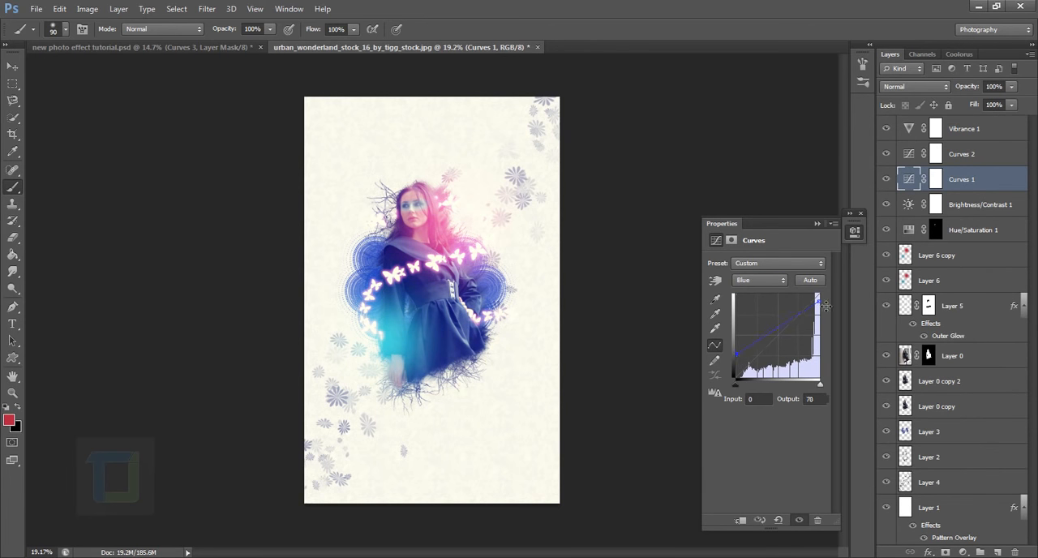
mouse_move(818, 298)
left_mouse_down()
mouse_move(824, 311)
mouse_move(829, 303)
left_mouse_up()
left_click(895, 230)
left_click(895, 230)
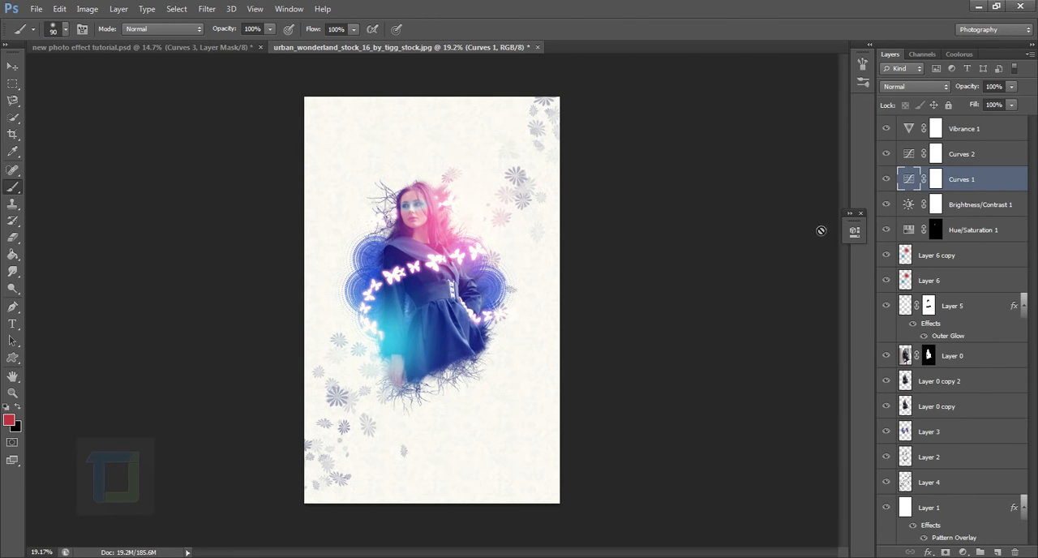
left_click(818, 223)
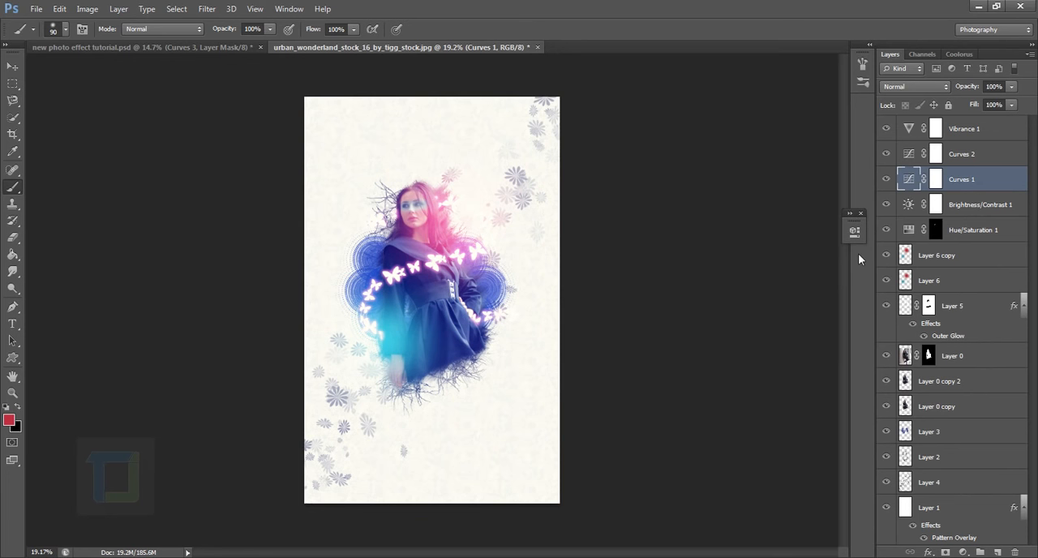